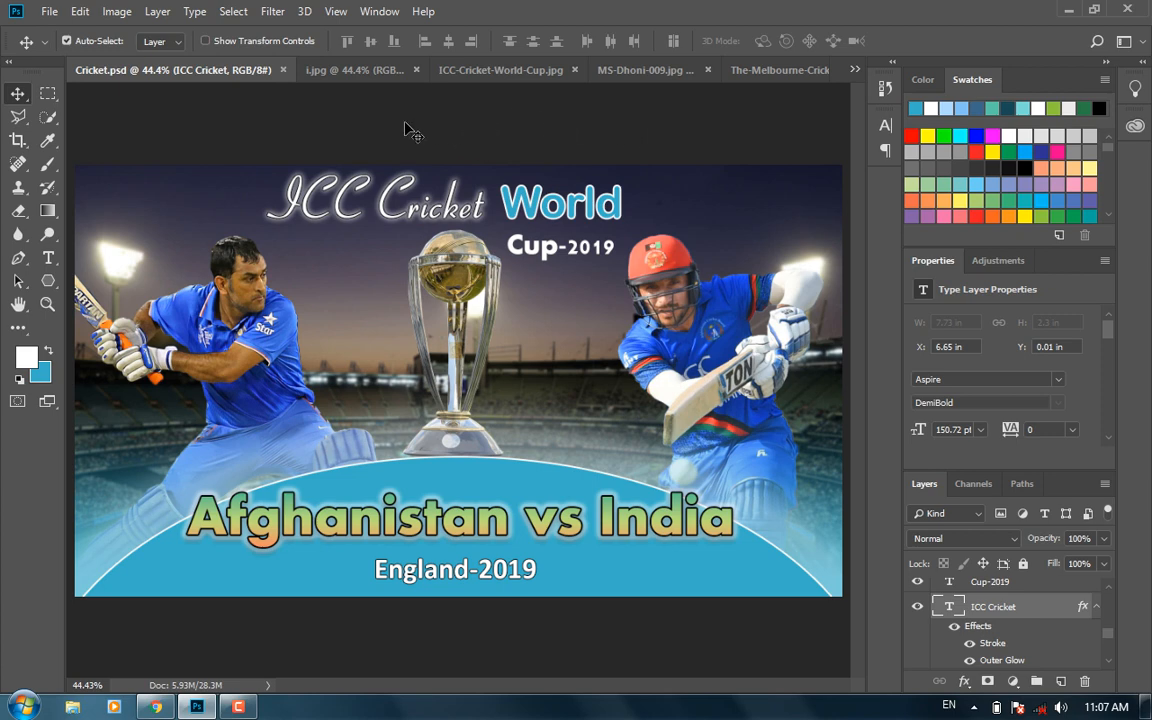
Review the four source photos, from i.jpg to The-Melbourne-Cricket-Ground.jpg, and keep the current Windows color scheme without further reminders.
{"action": "left_click", "coordinate": [355, 76]}
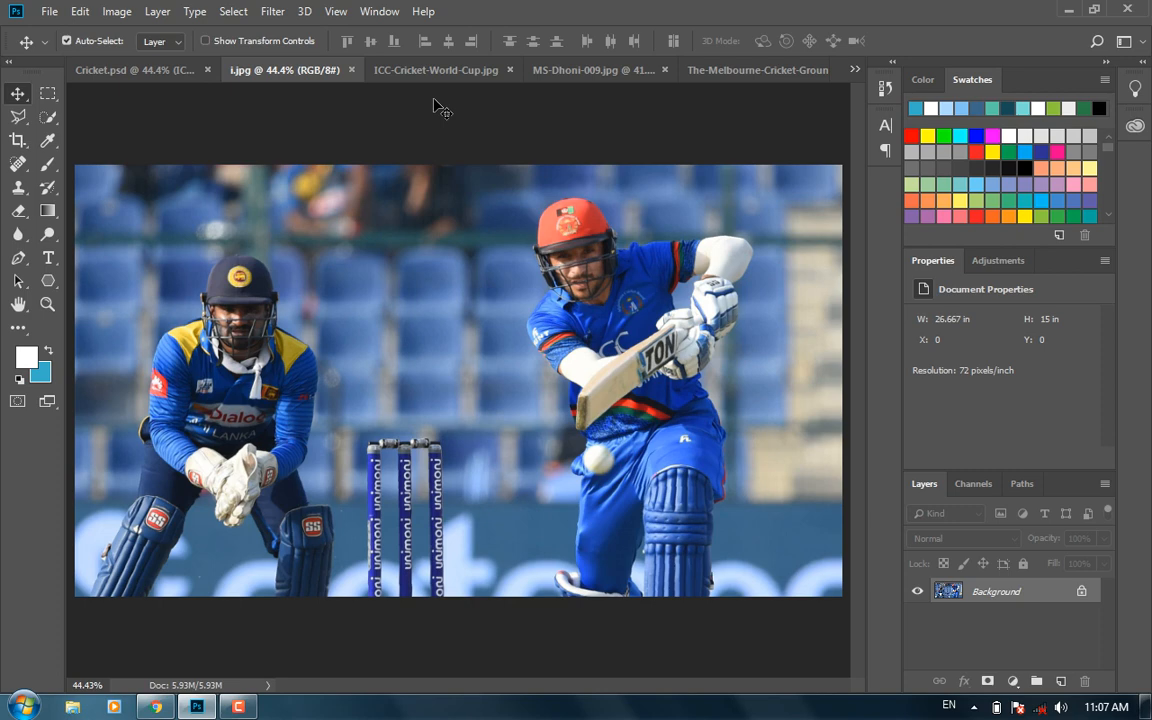
{"action": "left_click", "coordinate": [390, 68]}
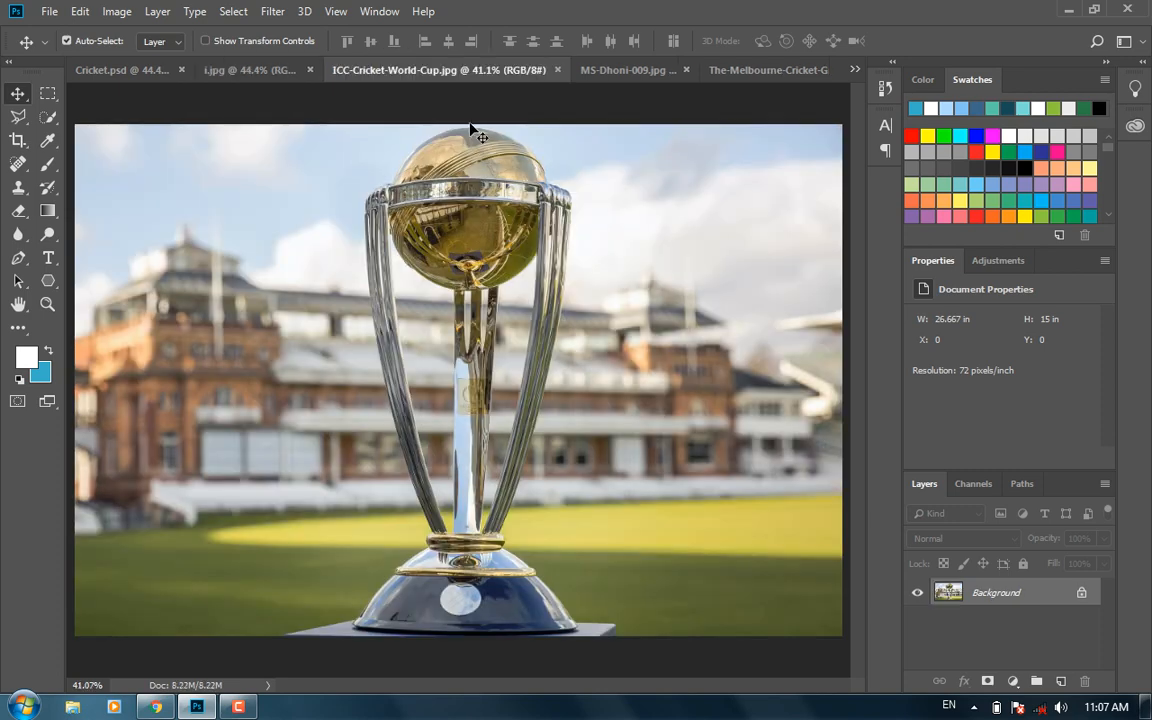
{"action": "left_click", "coordinate": [590, 69]}
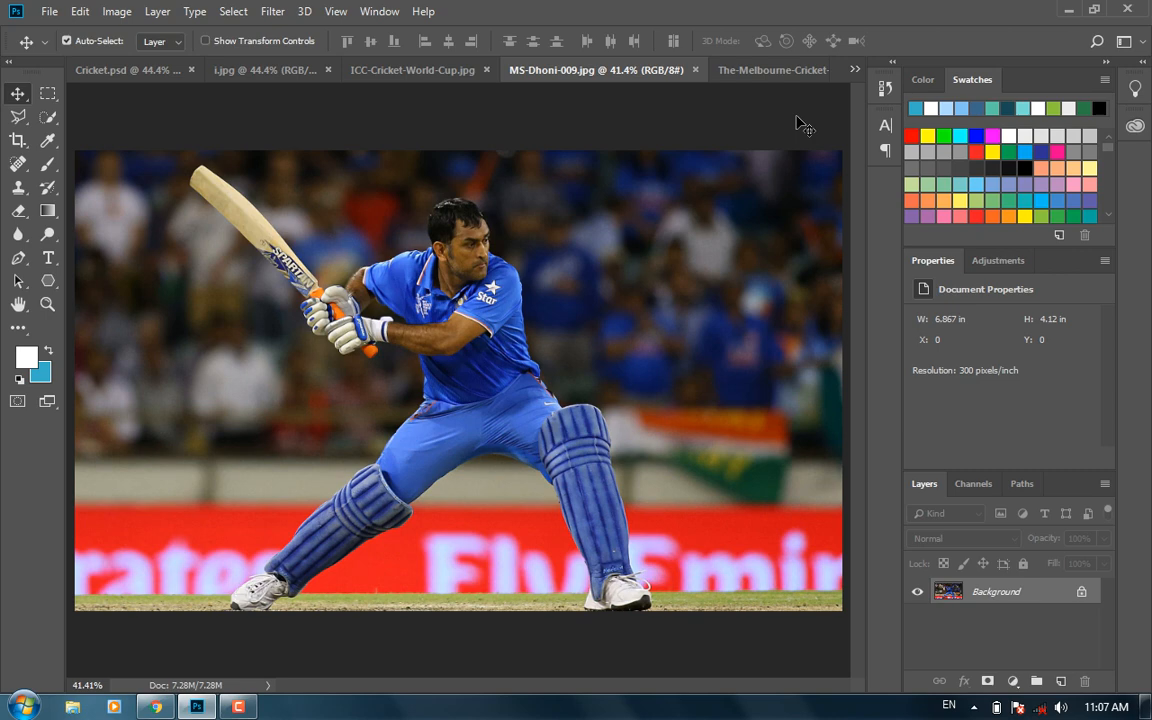
{"action": "left_click", "coordinate": [748, 70]}
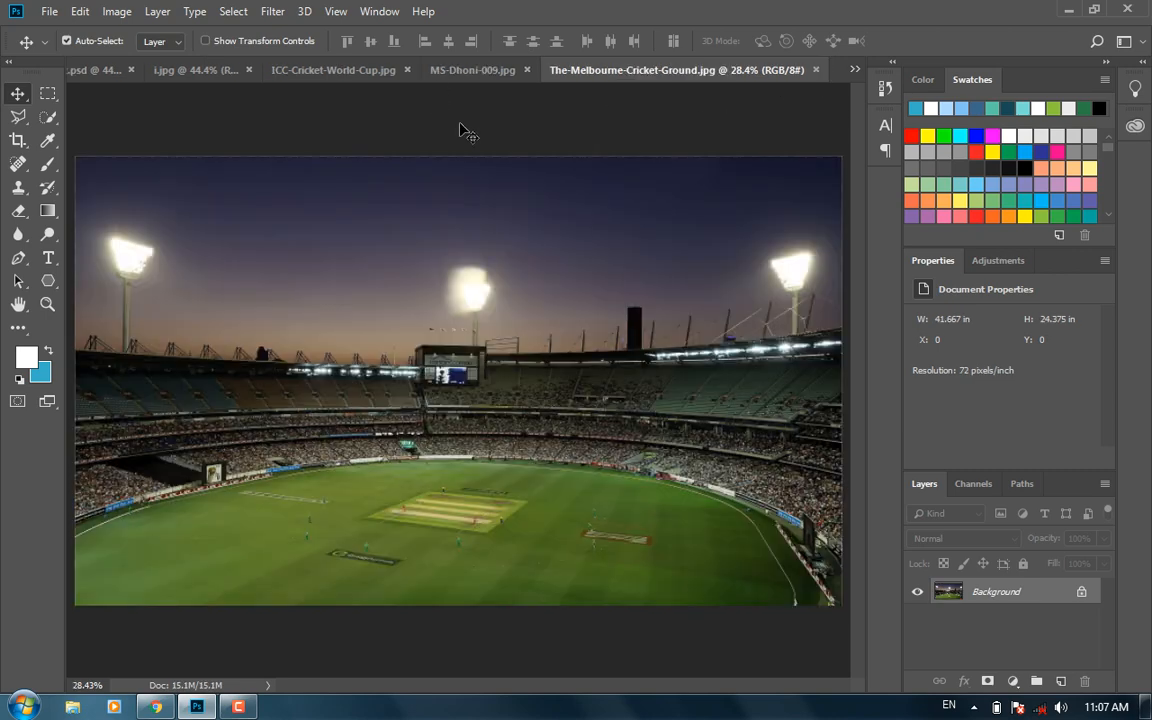
{"action": "left_click", "coordinate": [190, 66]}
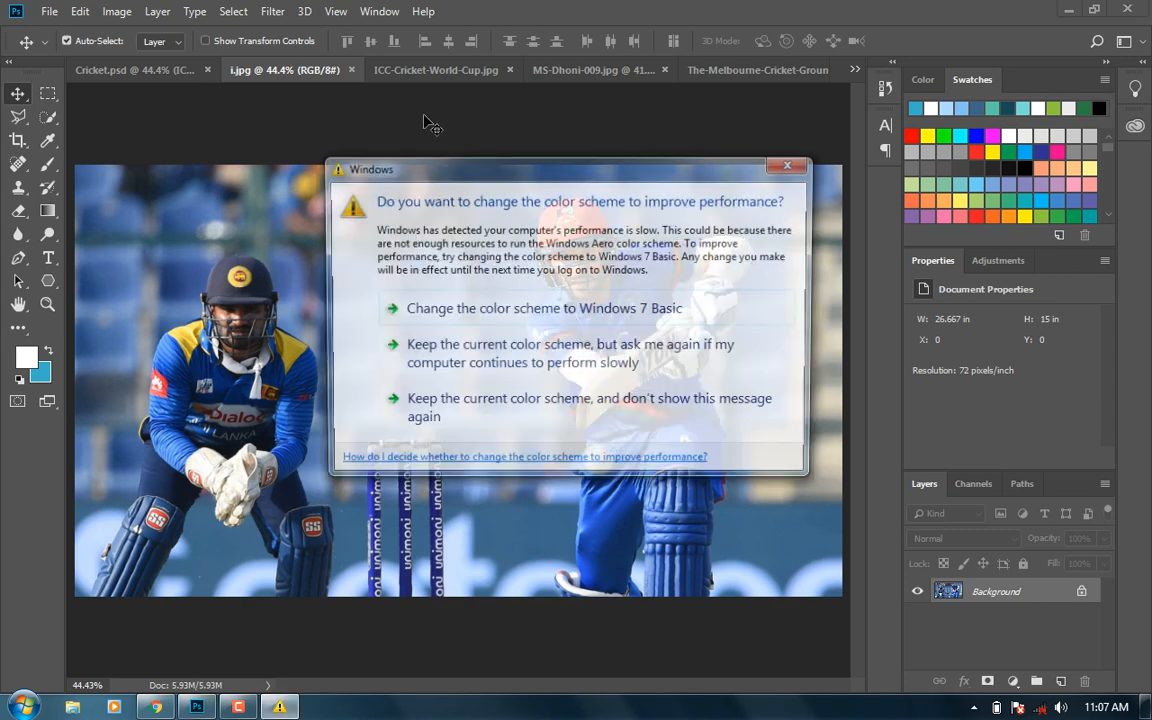
{"action": "left_click", "coordinate": [489, 411]}
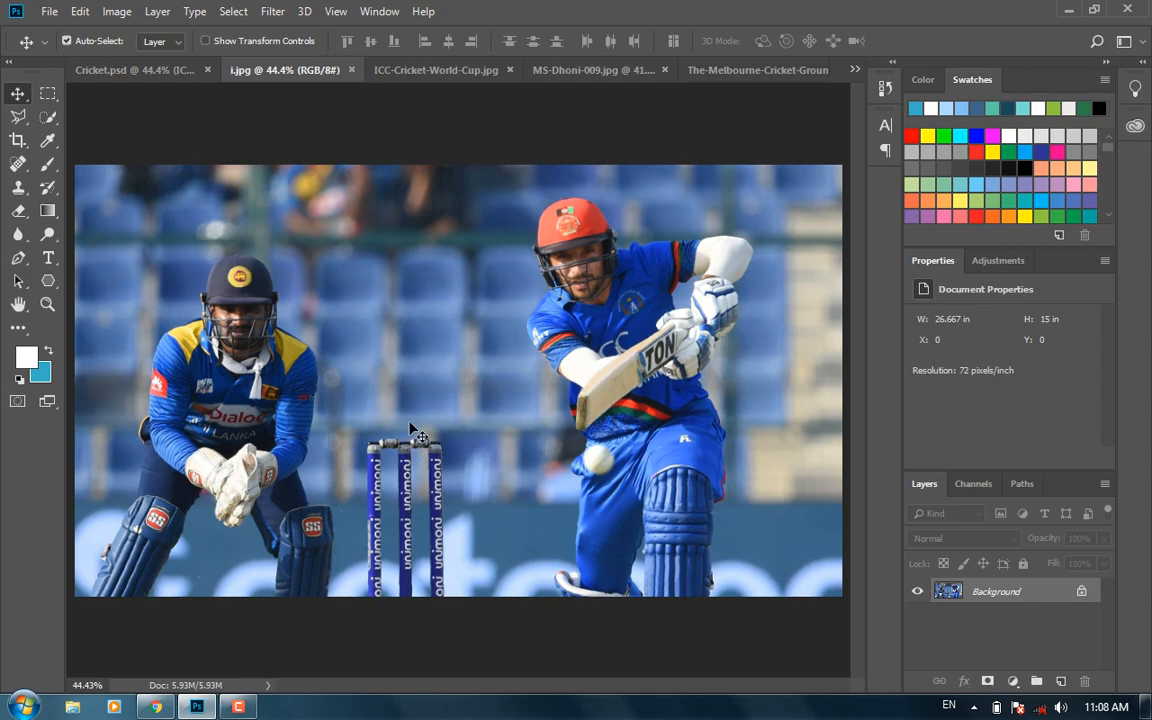
Switch to Chrome and examine the image size filter, the enlarged team photo and its saving options for the "afghanistan cricket team" search.
{"action": "left_click", "coordinate": [157, 707]}
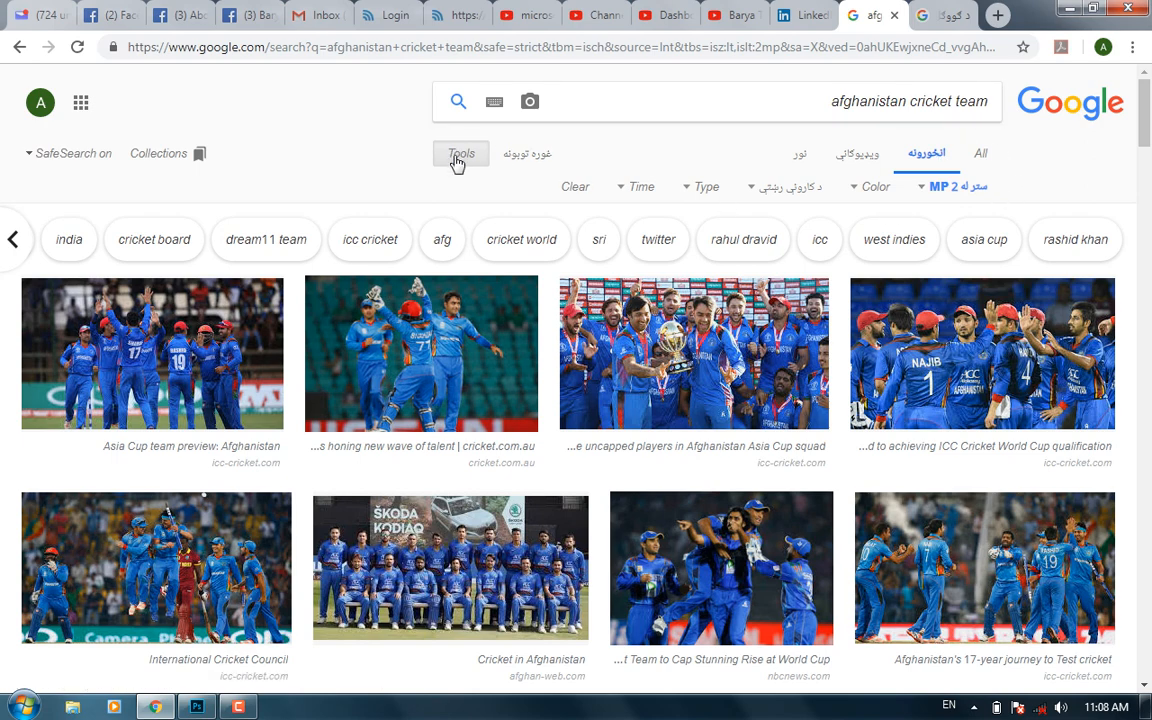
{"action": "left_click", "coordinate": [940, 188]}
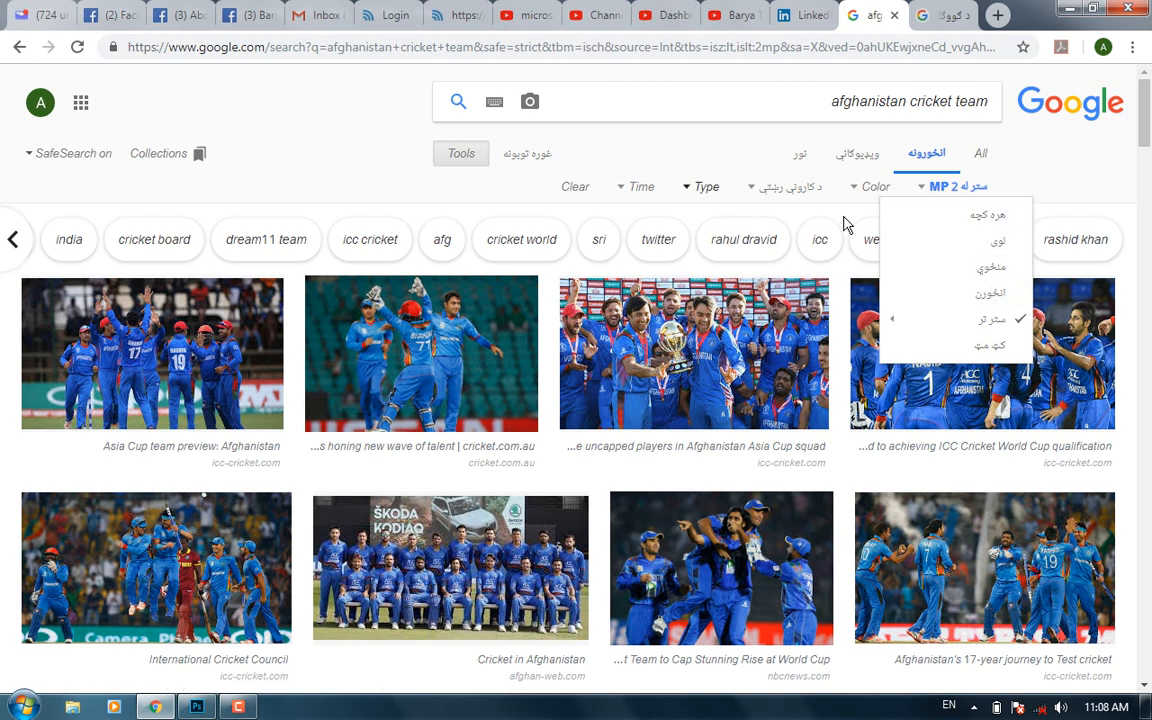
{"action": "mouse_move", "coordinate": [985, 322]}
{"action": "left_click", "coordinate": [860, 166]}
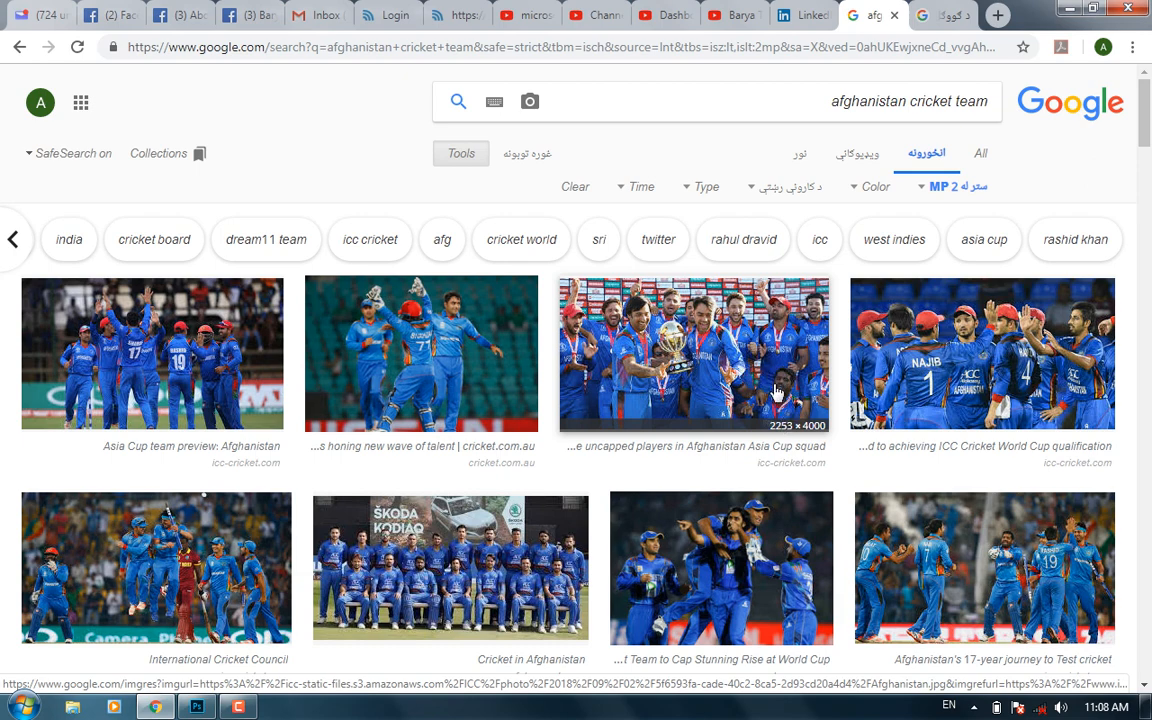
{"action": "right_click", "coordinate": [957, 352]}
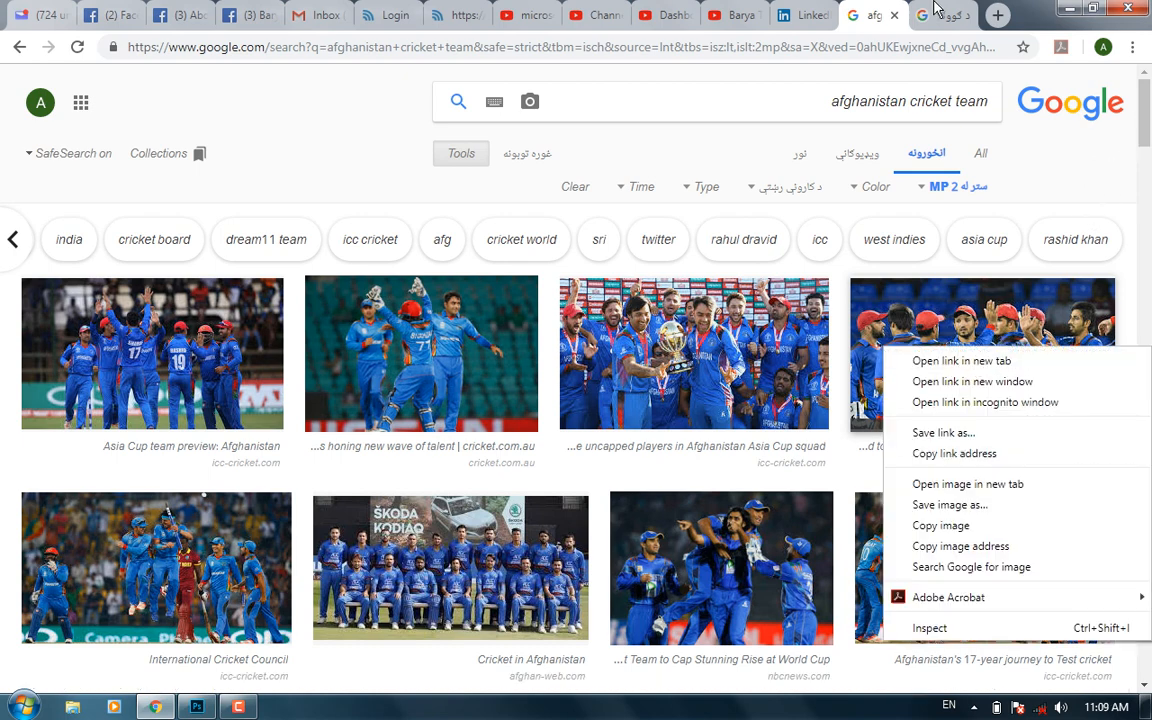
{"action": "left_click", "coordinate": [935, 15]}
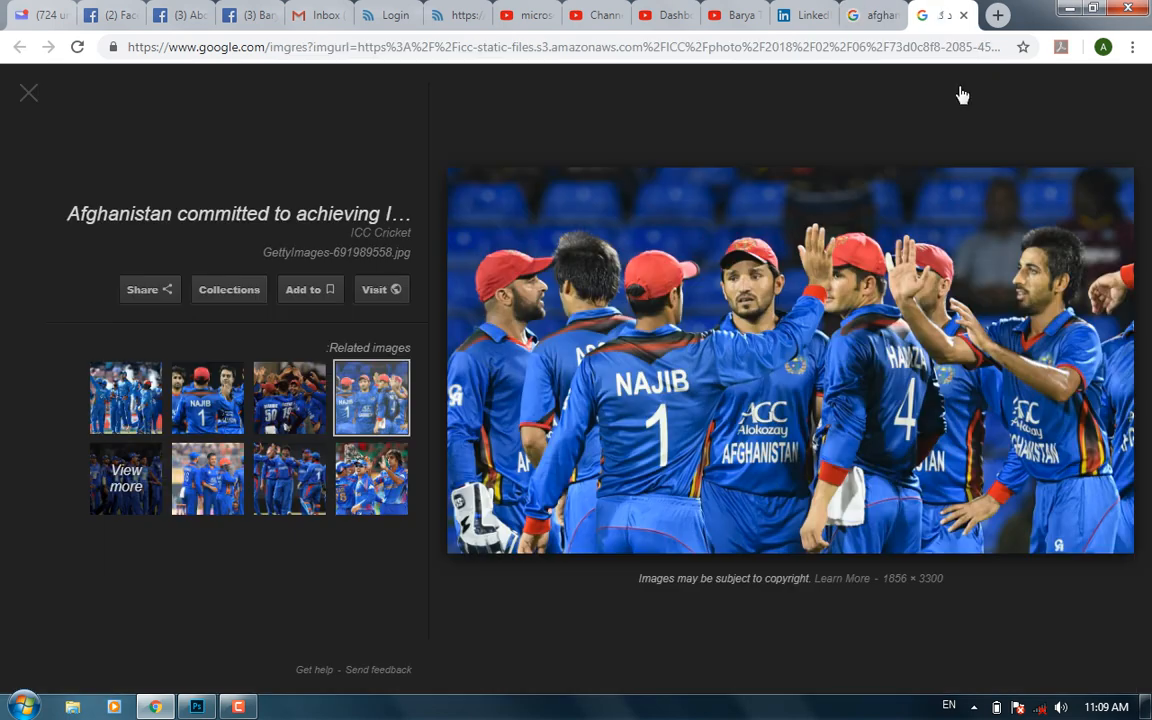
{"action": "right_click", "coordinate": [772, 310]}
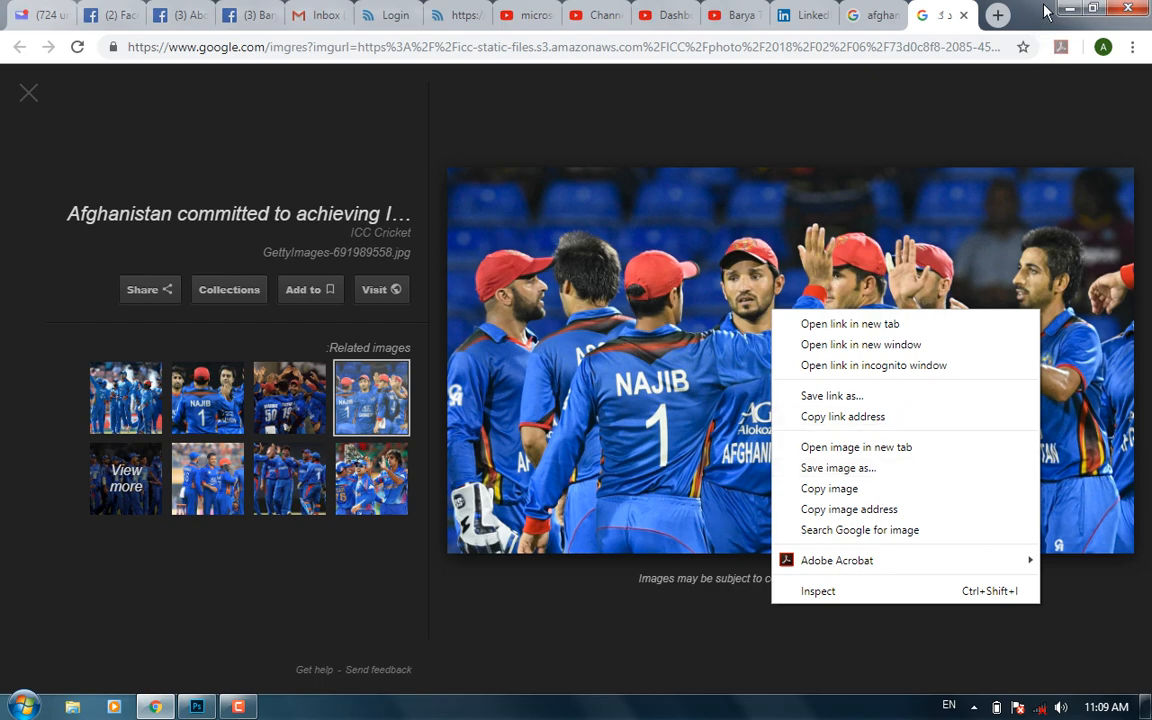
Switch back to Photoshop and look through the trophy, batsman and stadium photos and the finished Cricket.psd poster.
{"action": "left_click", "coordinate": [197, 707]}
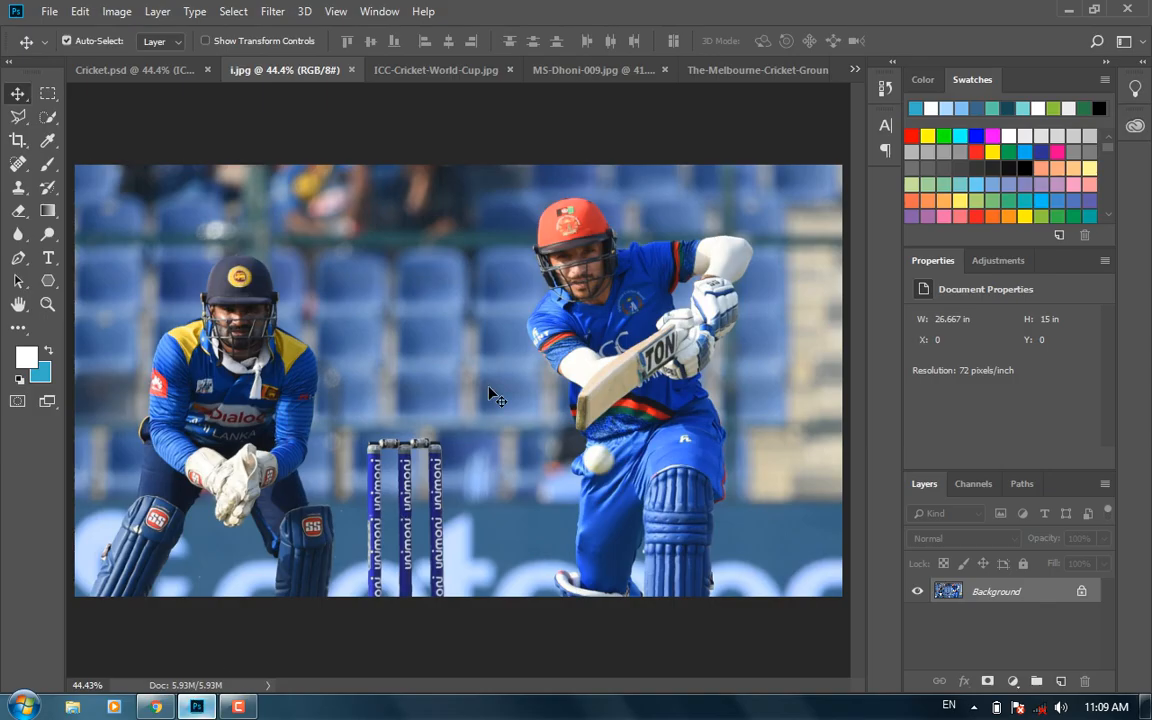
{"action": "left_click", "coordinate": [440, 74]}
{"action": "left_click", "coordinate": [590, 70]}
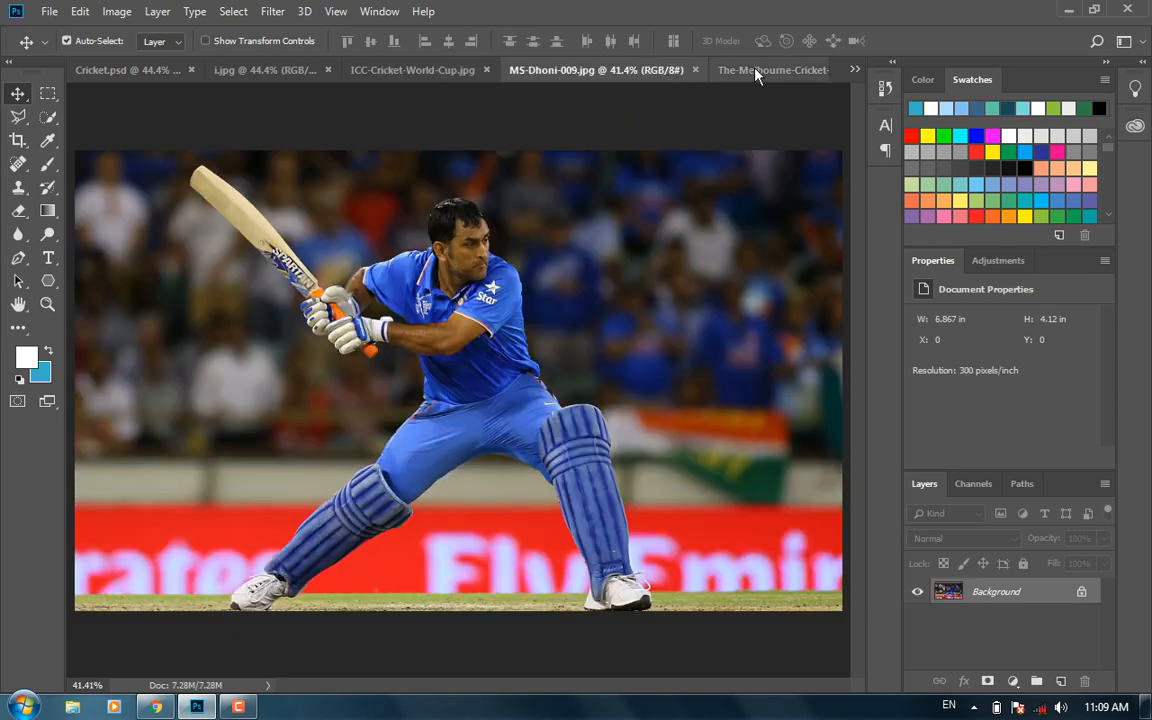
{"action": "left_click", "coordinate": [748, 71]}
{"action": "left_click", "coordinate": [116, 70]}
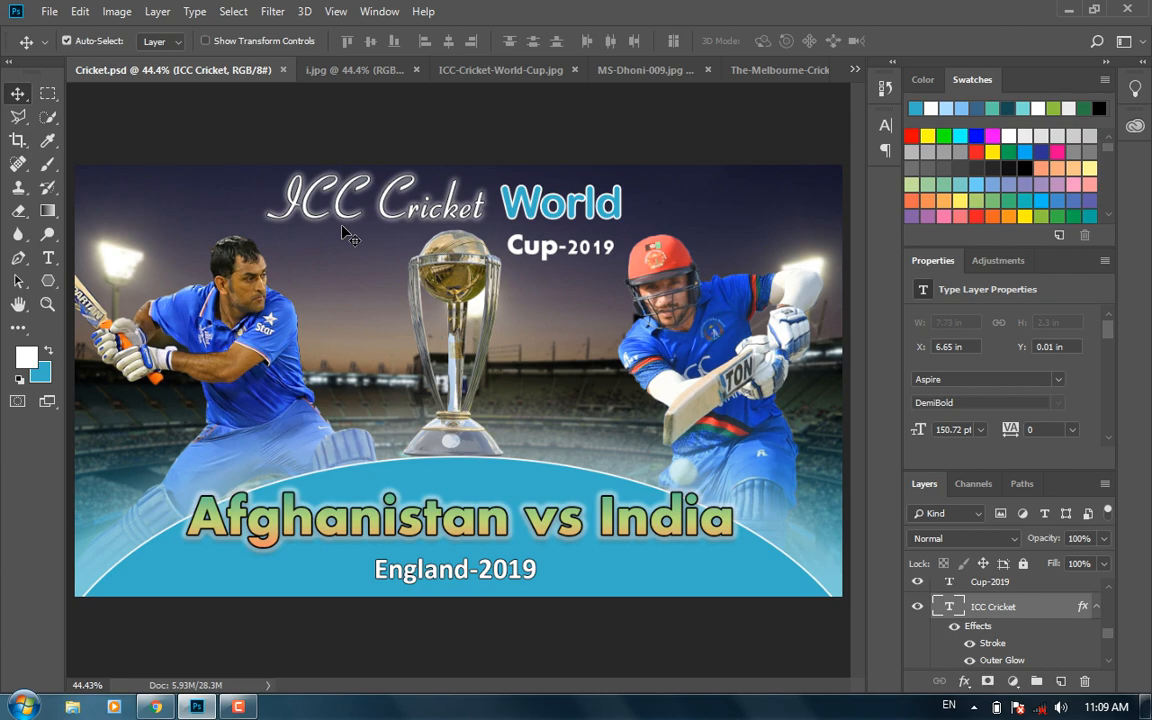
Create a new RGB document of 1920 x 1080 pixels at 72 pixels/inch with a white background.
{"action": "left_click", "coordinate": [48, 11]}
{"action": "left_click", "coordinate": [60, 31]}
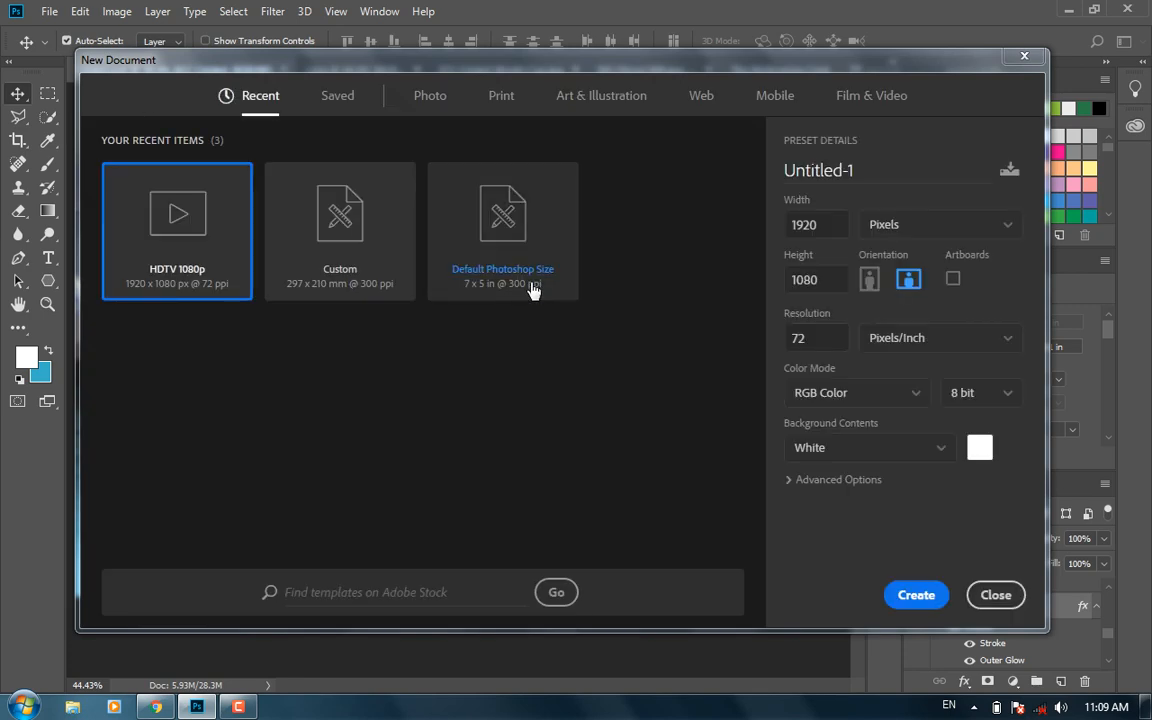
{"action": "left_click", "coordinate": [830, 224]}
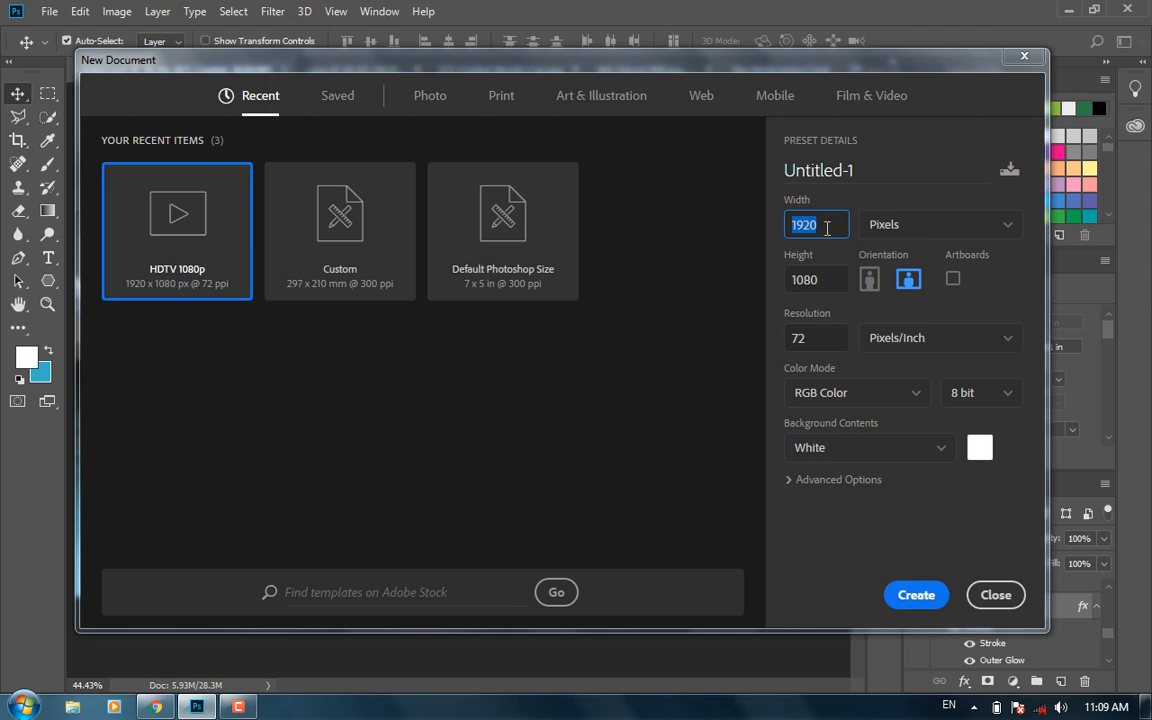
{"action": "left_click", "coordinate": [829, 279]}
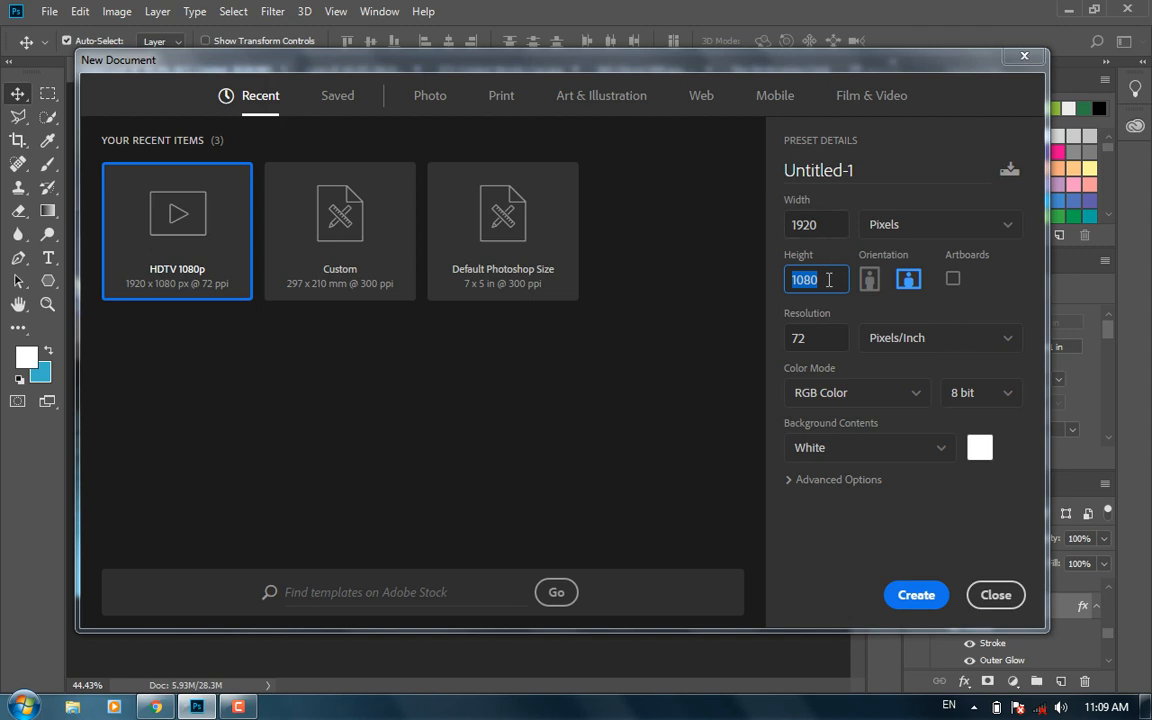
{"action": "key", "text": "Tab"}
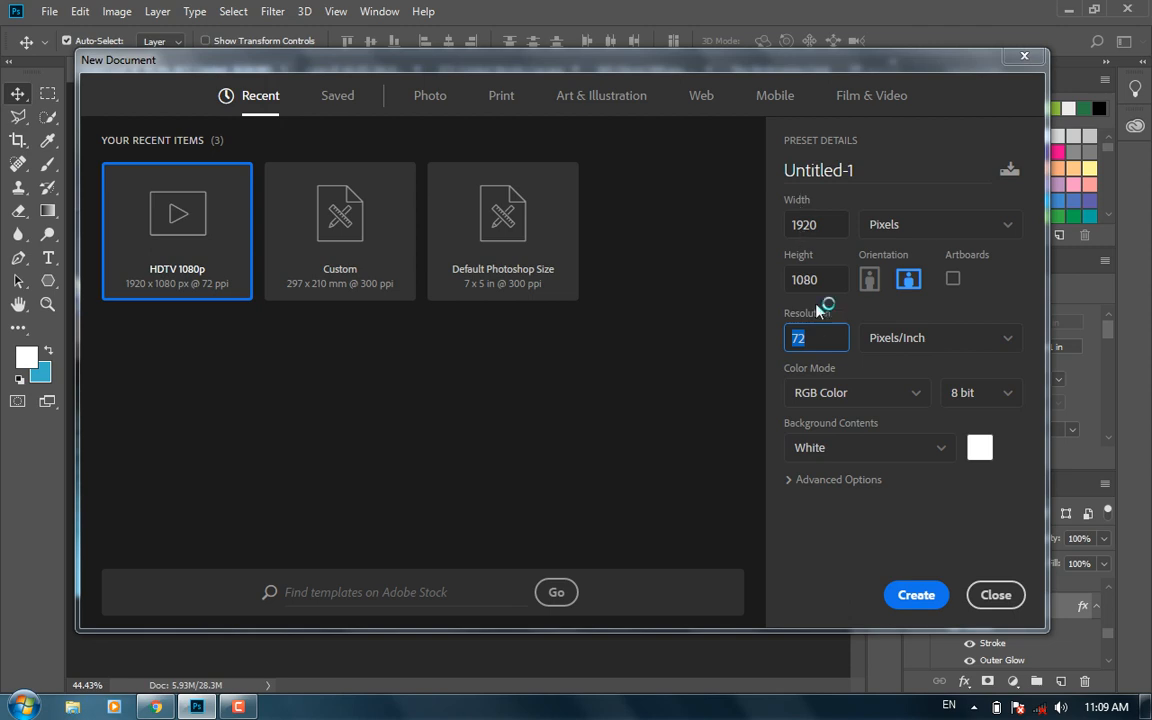
{"action": "left_click", "coordinate": [915, 596]}
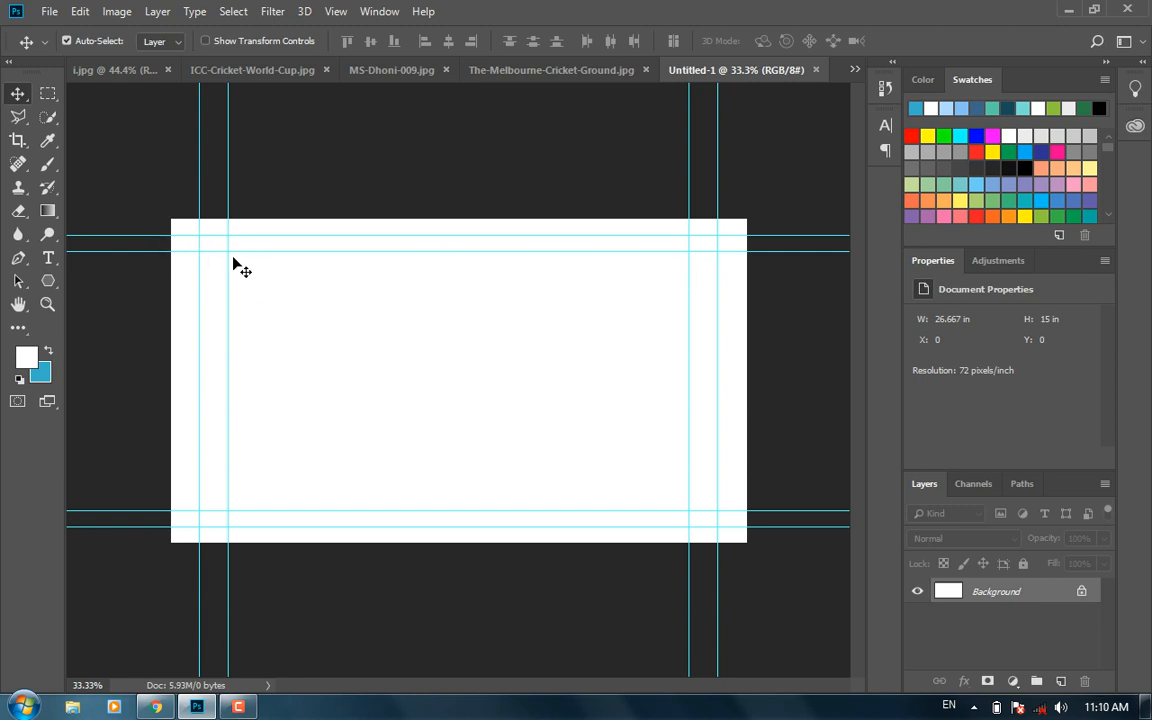
Clear all guides from the new document and fit the canvas to the window.
{"action": "left_click", "coordinate": [335, 11]}
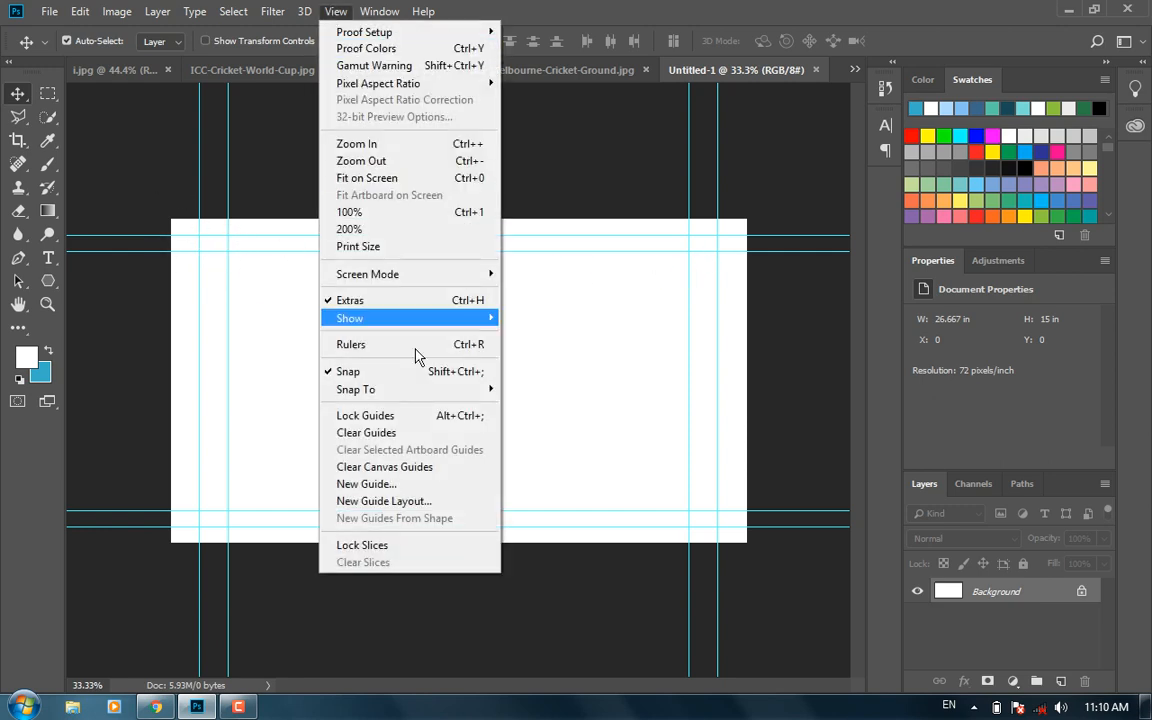
{"action": "left_click", "coordinate": [420, 441]}
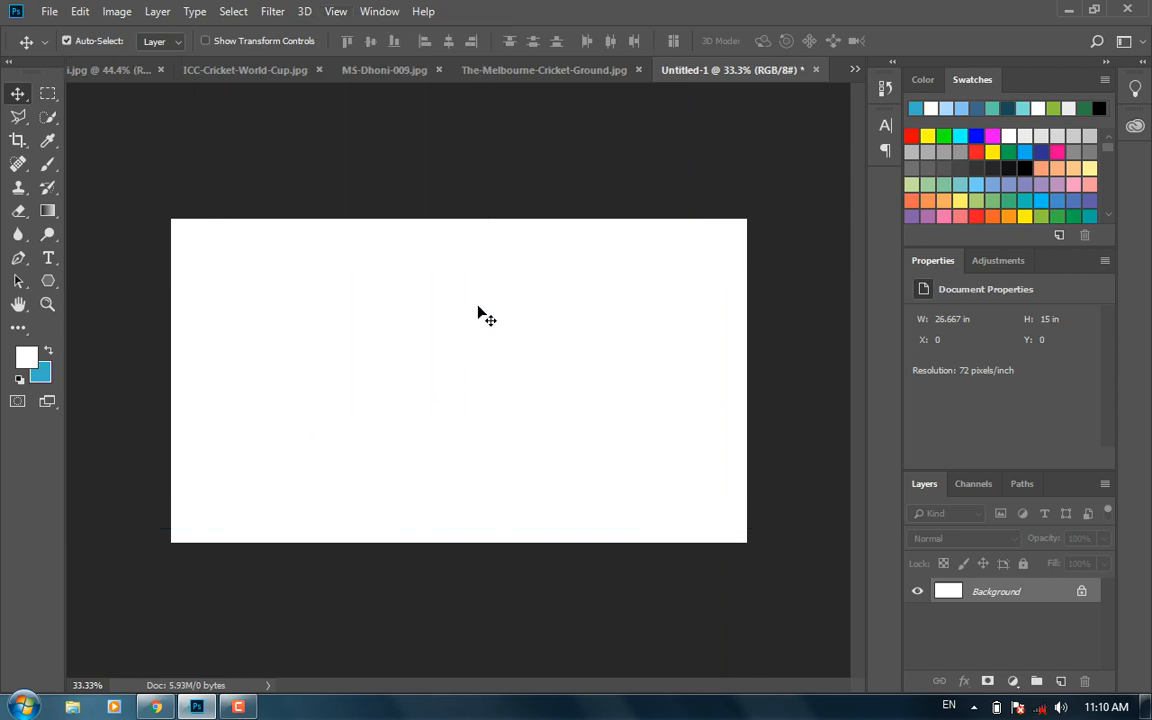
{"action": "double_click", "coordinate": [18, 304]}
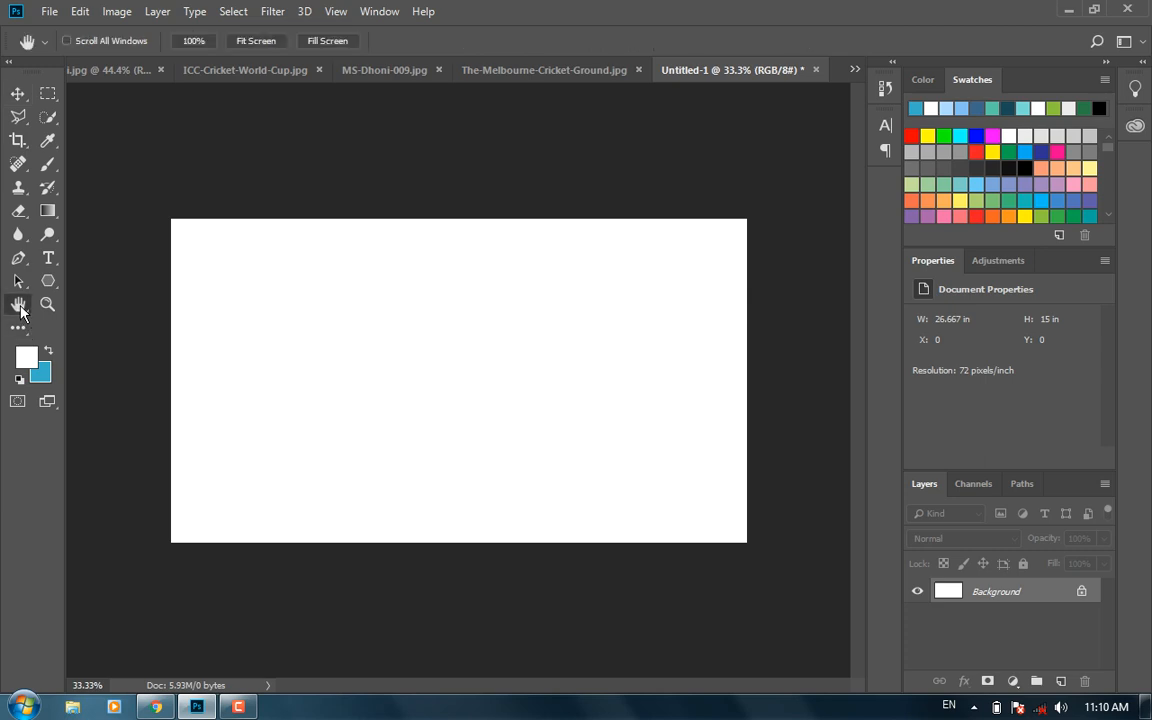
Copy the whole The-Melbourne-Cricket-Ground.jpg image and paste it into the Untitled-1 document.
{"action": "left_click", "coordinate": [545, 78]}
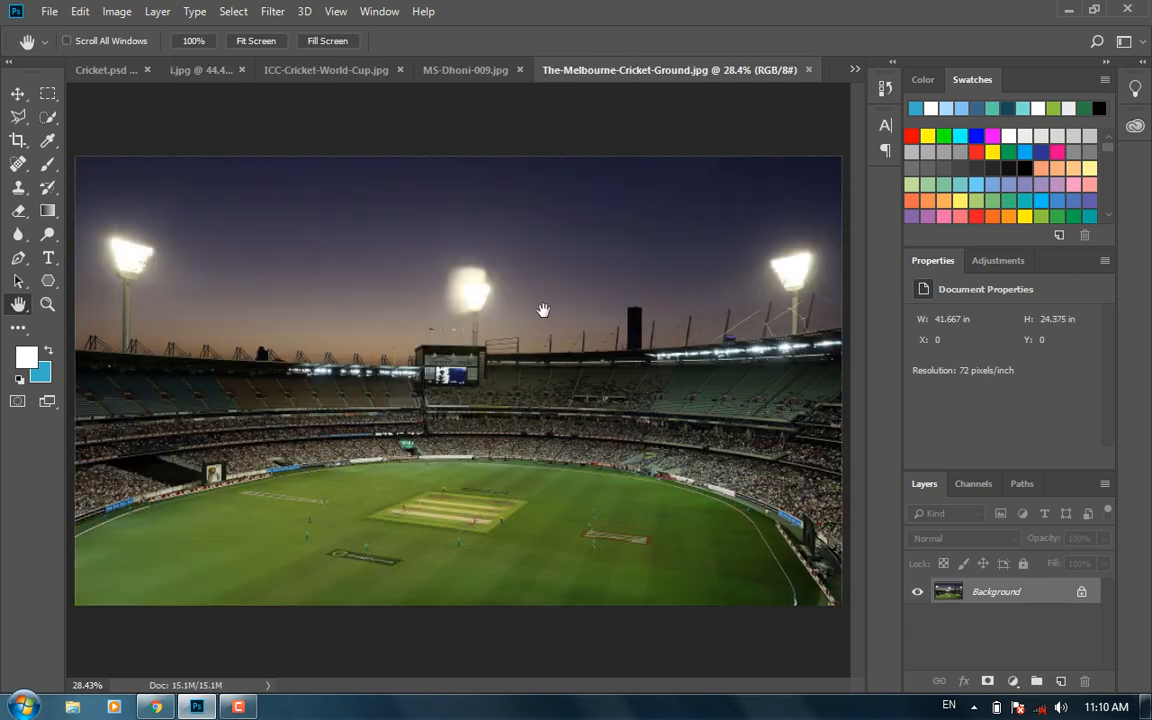
{"action": "key", "text": "ctrl+a"}
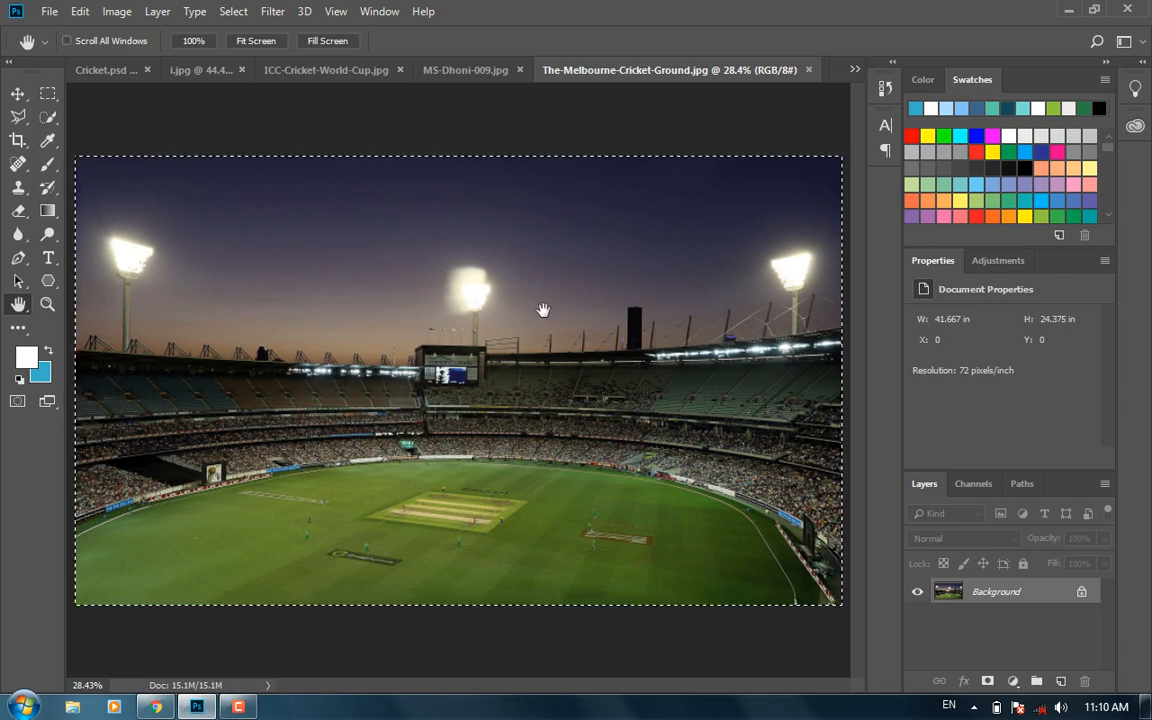
{"action": "left_click", "coordinate": [855, 69]}
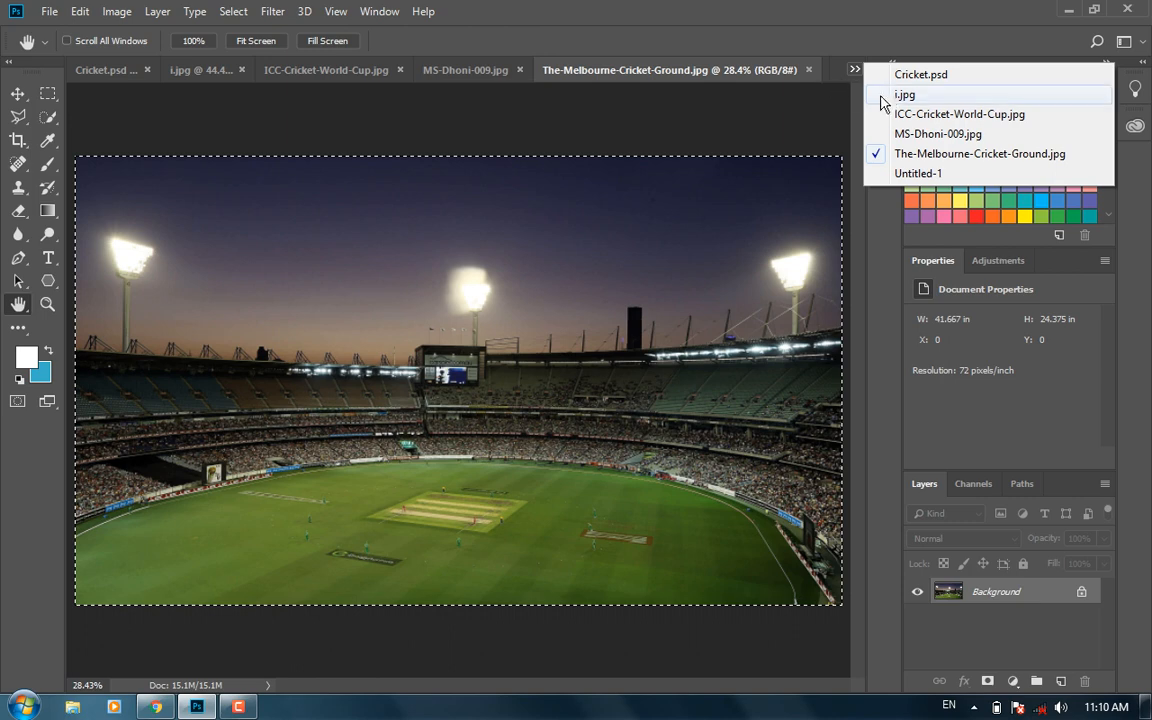
{"action": "left_click", "coordinate": [918, 173]}
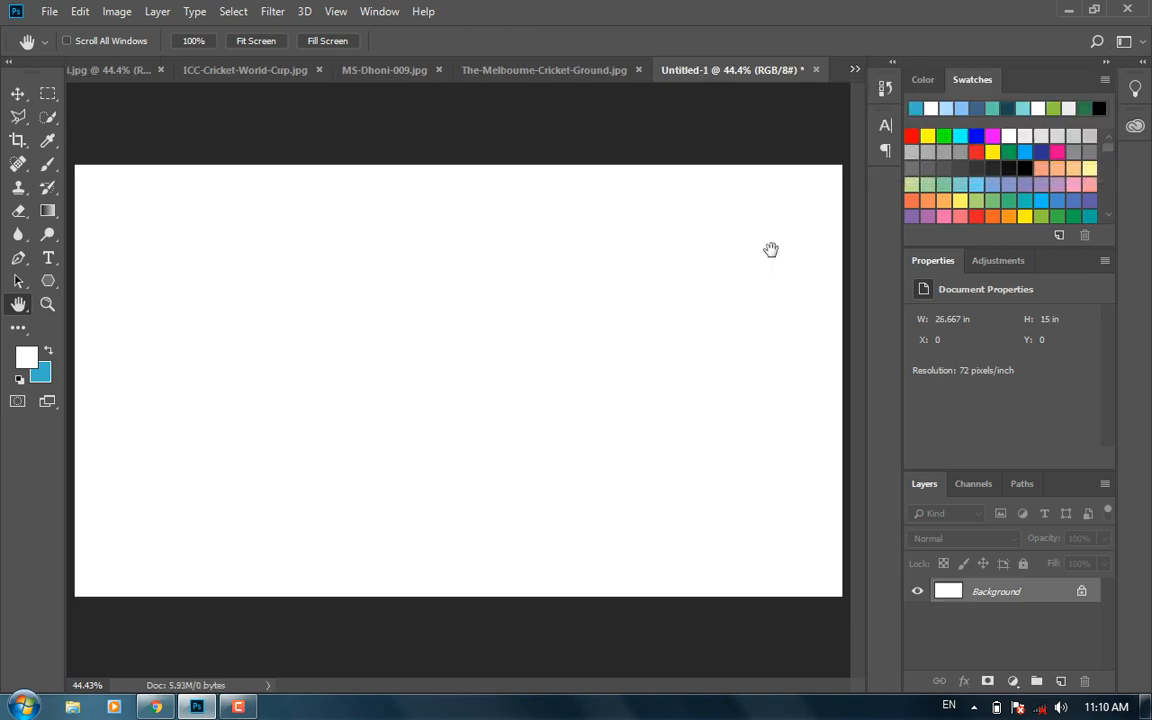
{"action": "key", "text": "ctrl+v"}
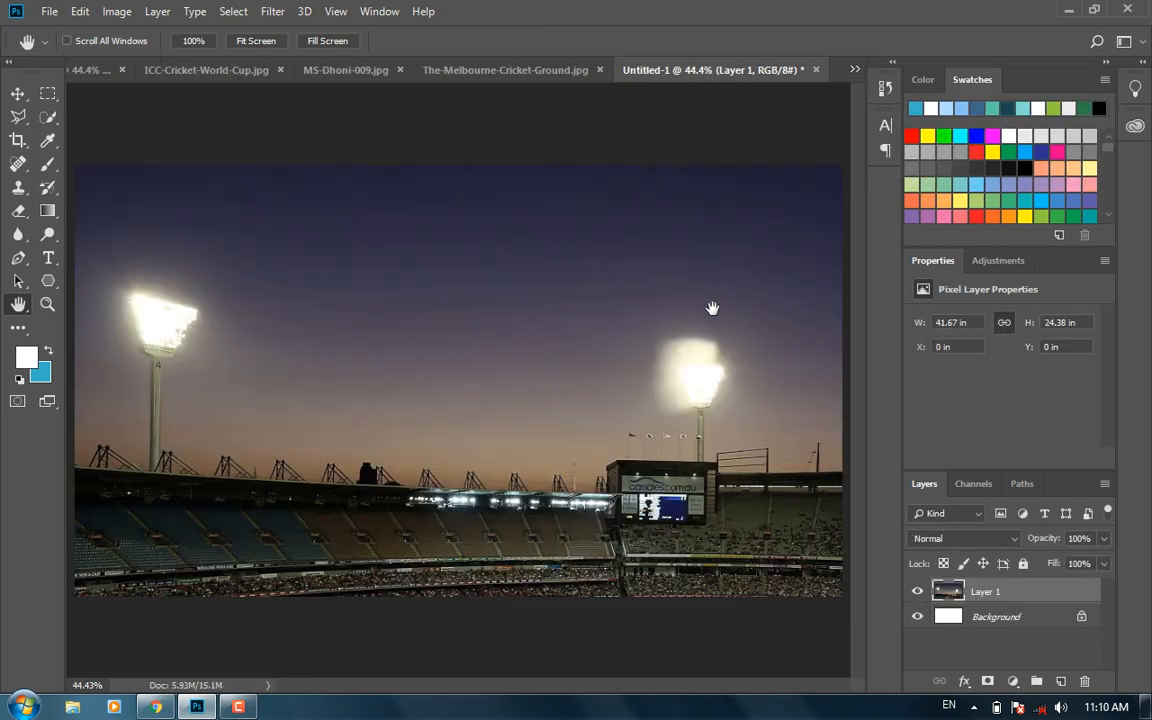
Scale the pasted stadium layer to about 64% and position it so that it covers the whole canvas.
{"action": "key", "text": "ctrl+t"}
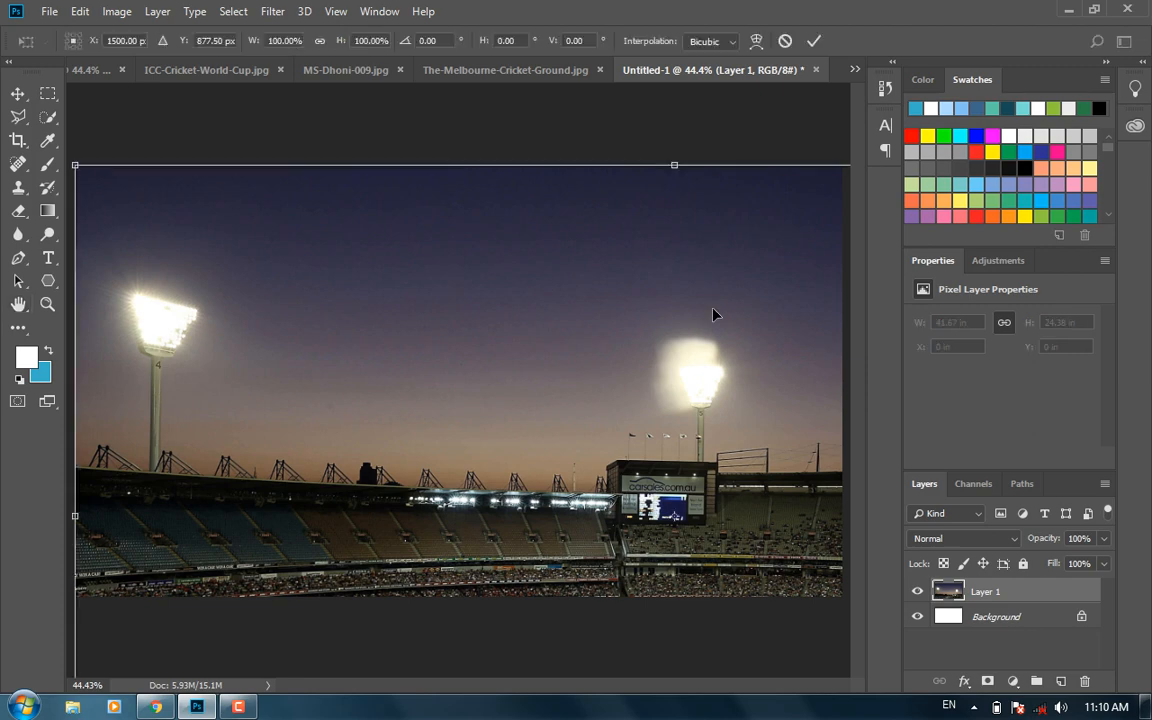
{"action": "left_click_drag", "start_coordinate": [73, 165], "coordinate": [148, 160]}
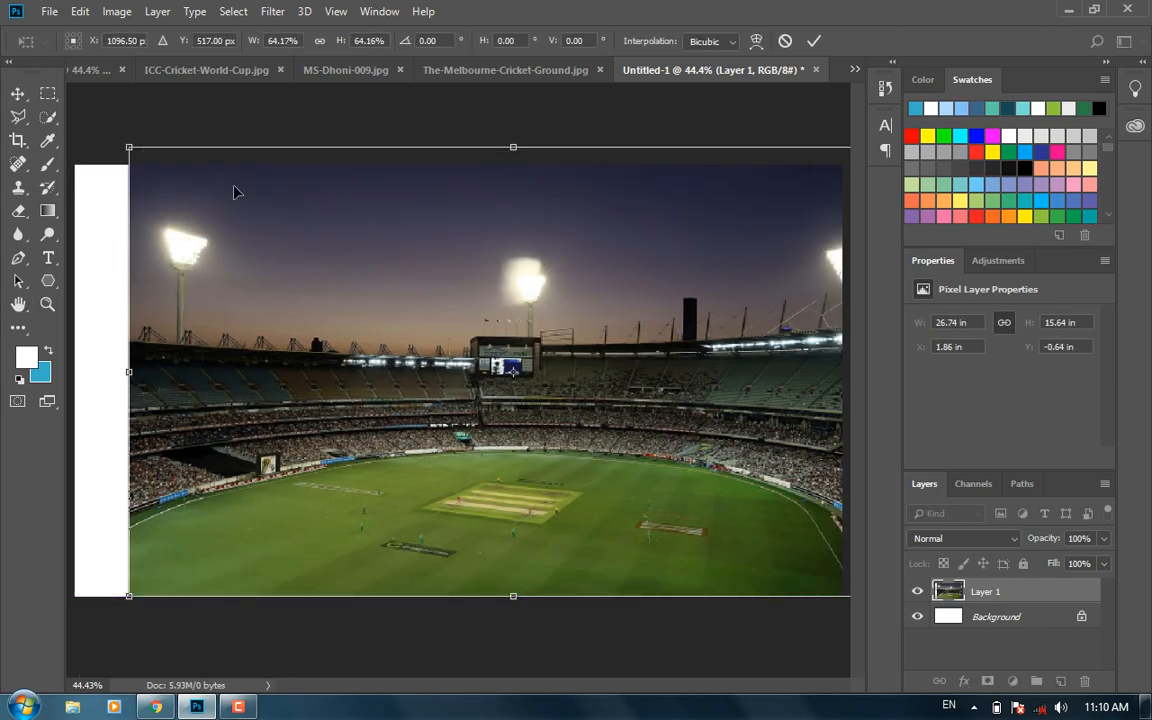
{"action": "left_click_drag", "start_coordinate": [234, 191], "coordinate": [231, 238]}
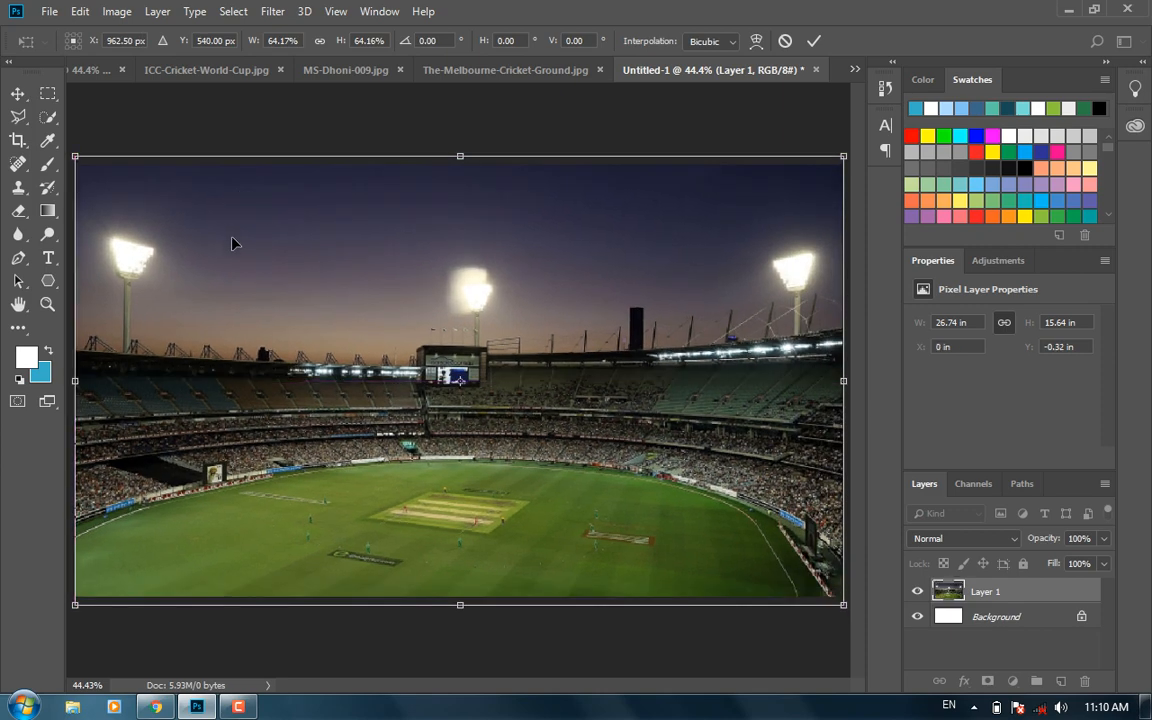
{"action": "key", "text": "Return"}
{"action": "key", "text": "h"}
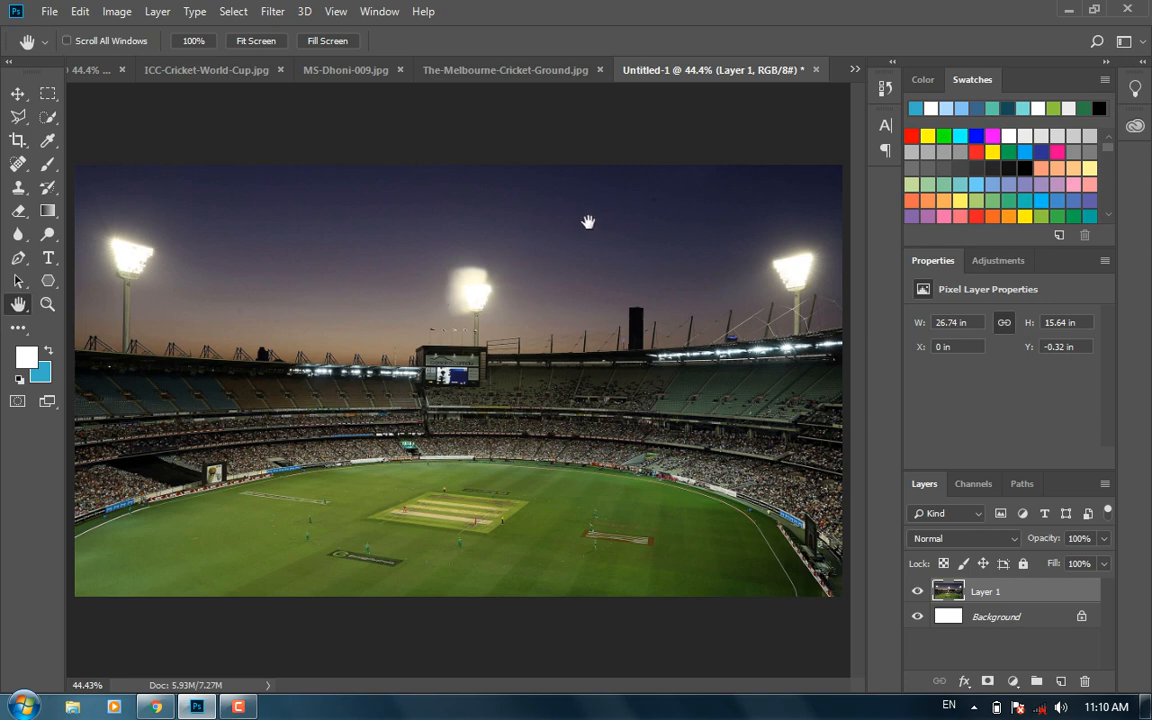
Make a rectangular selection of about 10.5 x 14.4 in around the red-helmeted batsman in i.jpg.
{"action": "left_click", "coordinate": [505, 70]}
{"action": "left_click", "coordinate": [360, 74]}
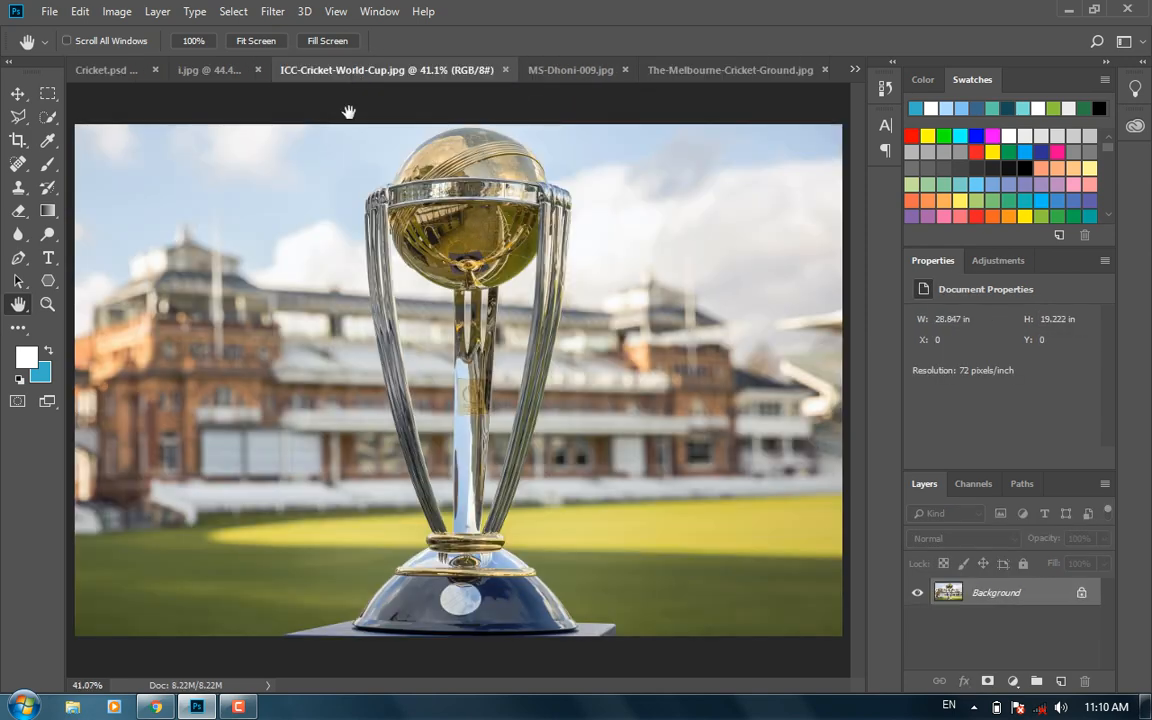
{"action": "left_click", "coordinate": [207, 74]}
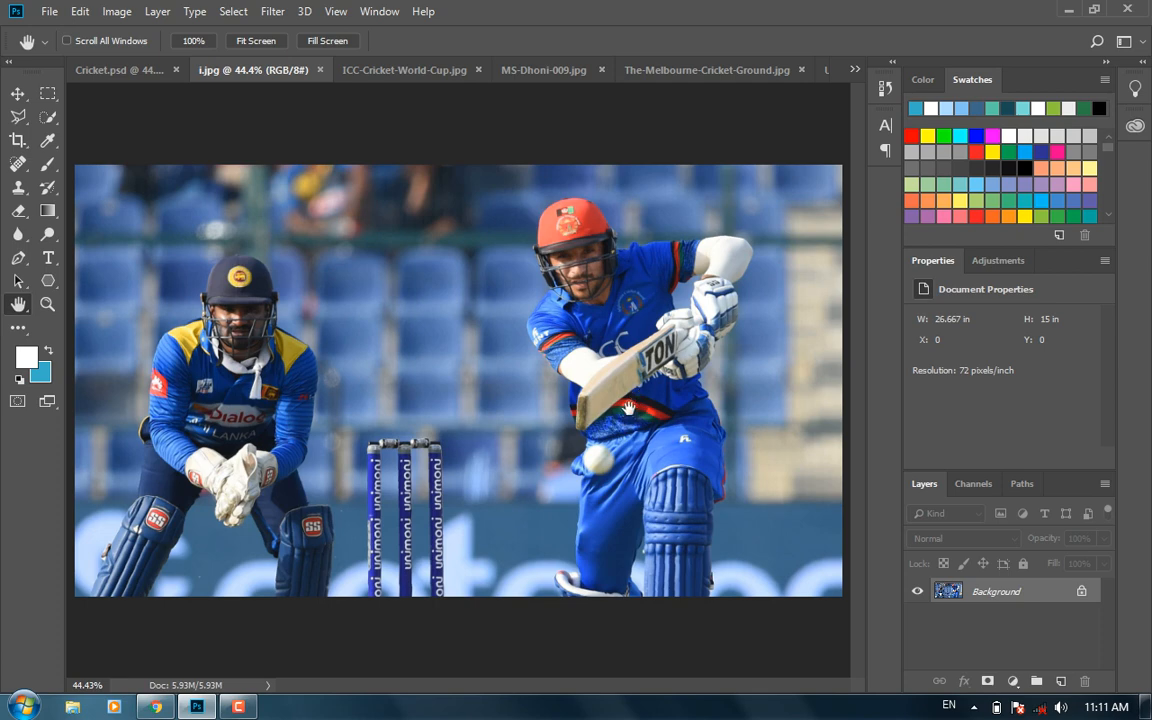
{"action": "key", "text": "m"}
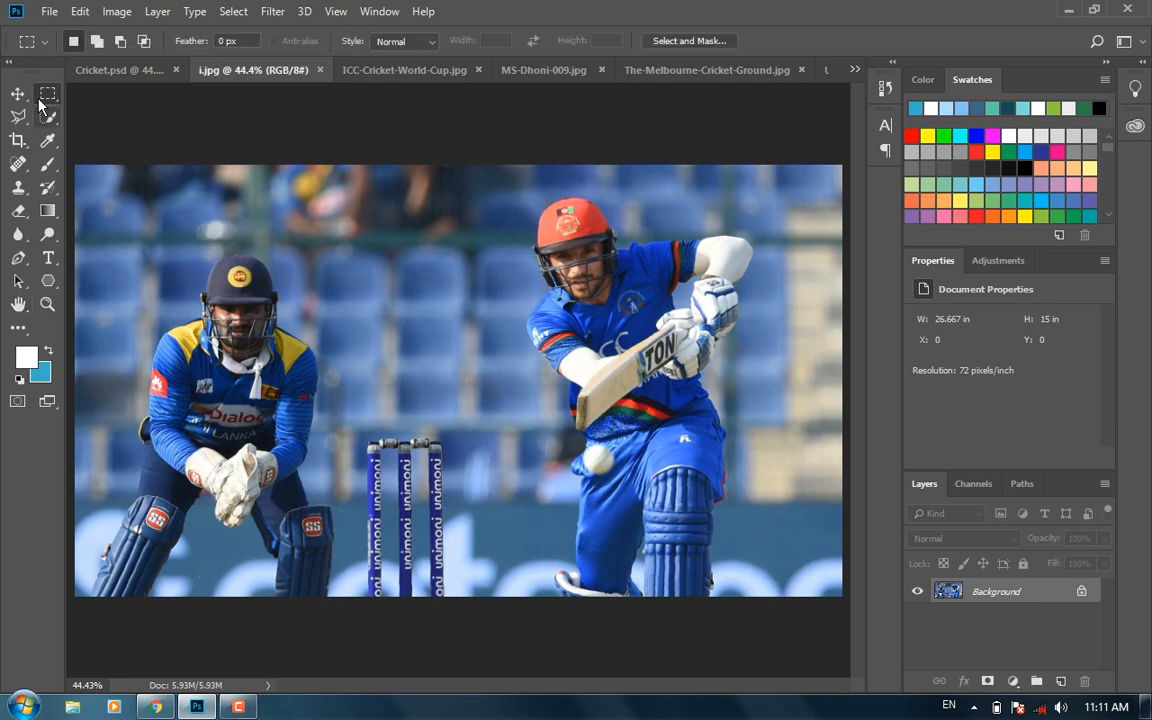
{"action": "left_click_drag", "start_coordinate": [487, 182], "coordinate": [788, 605]}
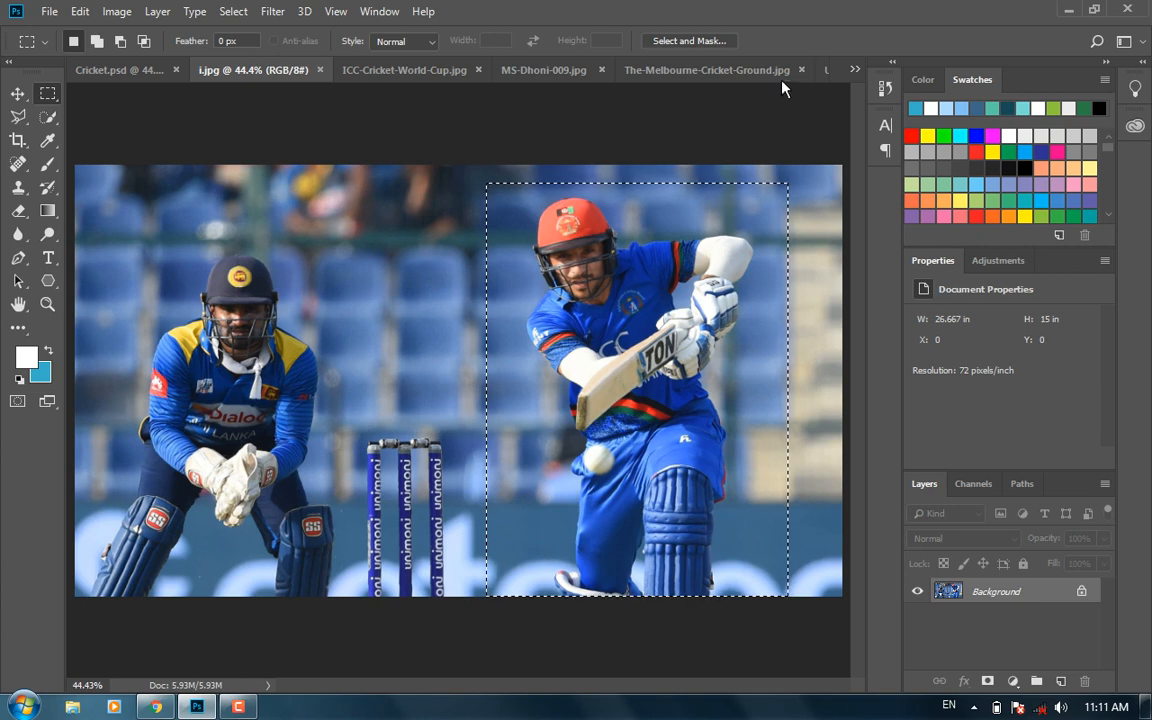
Copy the selected batsman area into the Untitled-1 document as a new layer above the stadium.
{"action": "left_click", "coordinate": [825, 71]}
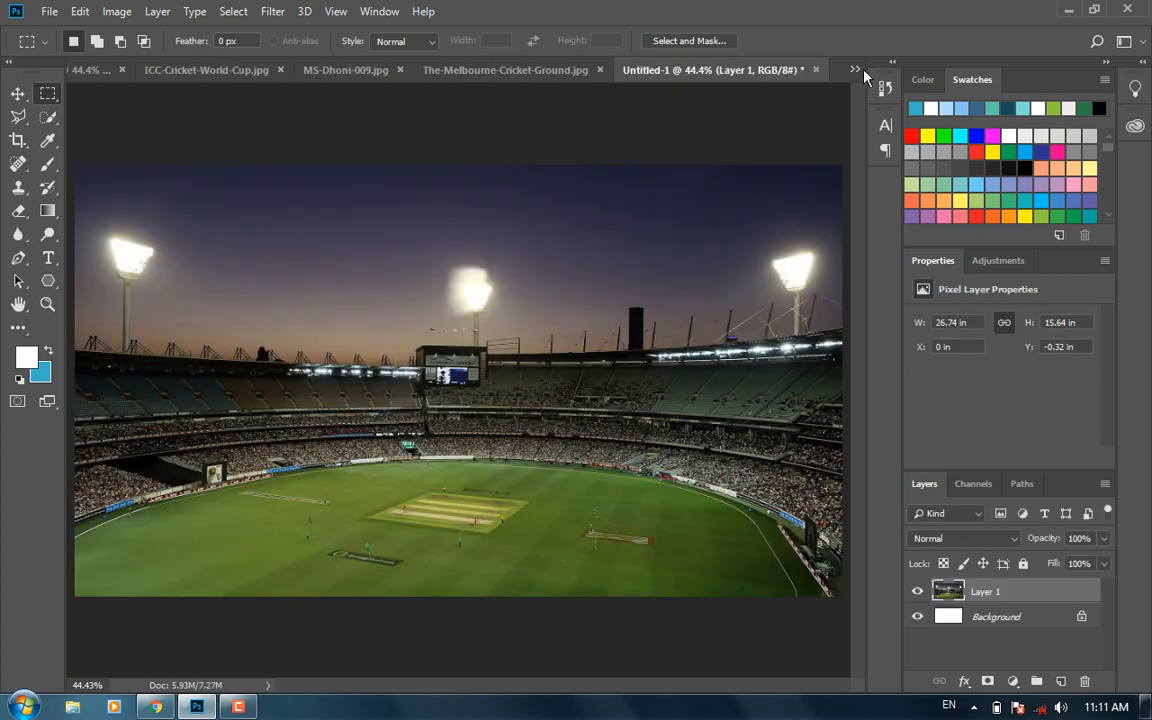
{"action": "left_click", "coordinate": [856, 71]}
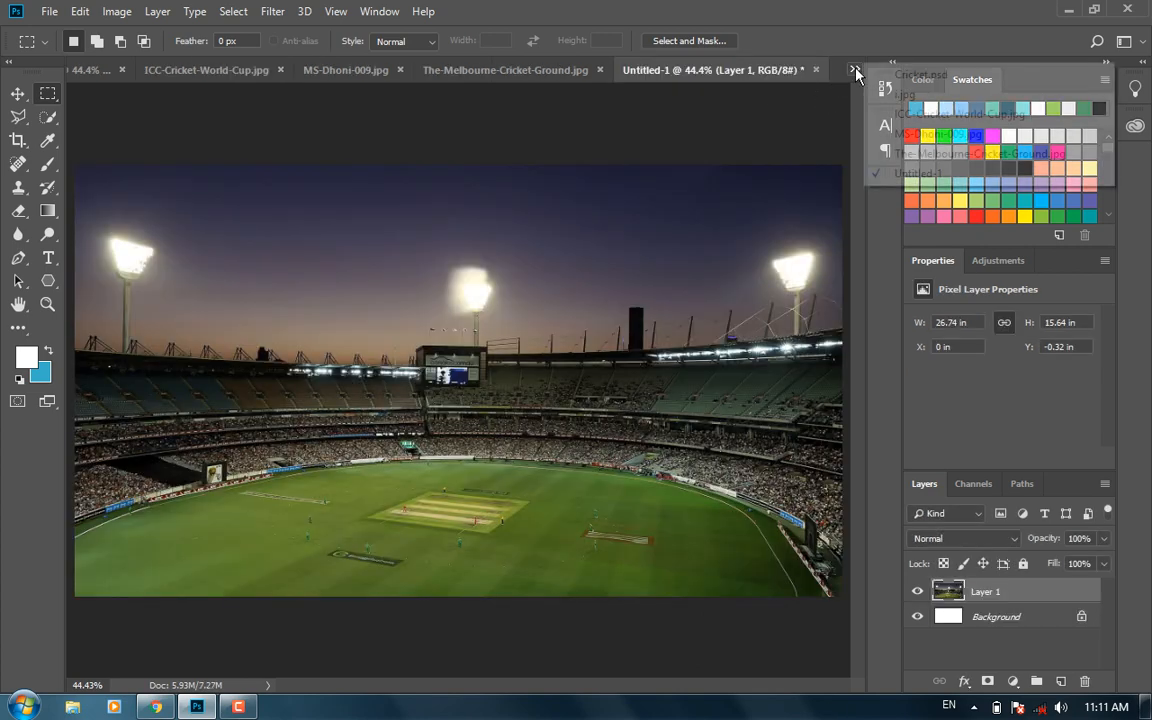
{"action": "left_click", "coordinate": [717, 117]}
{"action": "left_click_drag", "start_coordinate": [725, 127], "coordinate": [717, 117]}
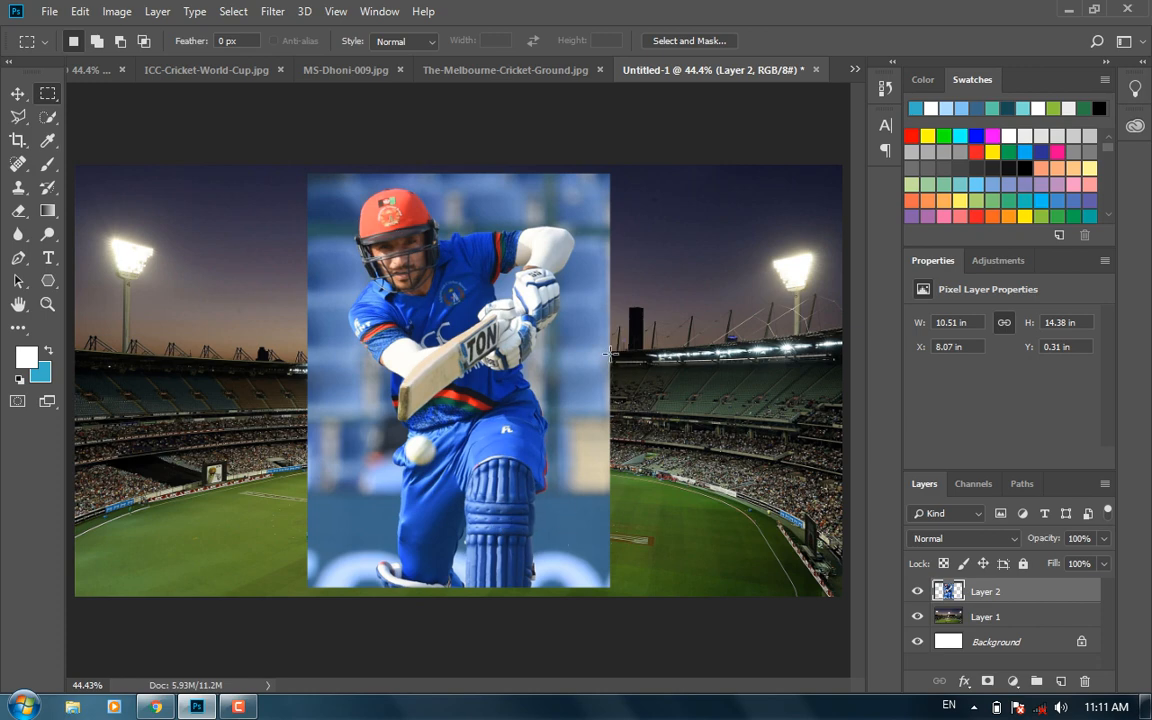
Select the blurred background around the batsman on Layer 2 with the Quick Selection tool.
{"action": "left_click", "coordinate": [47, 117]}
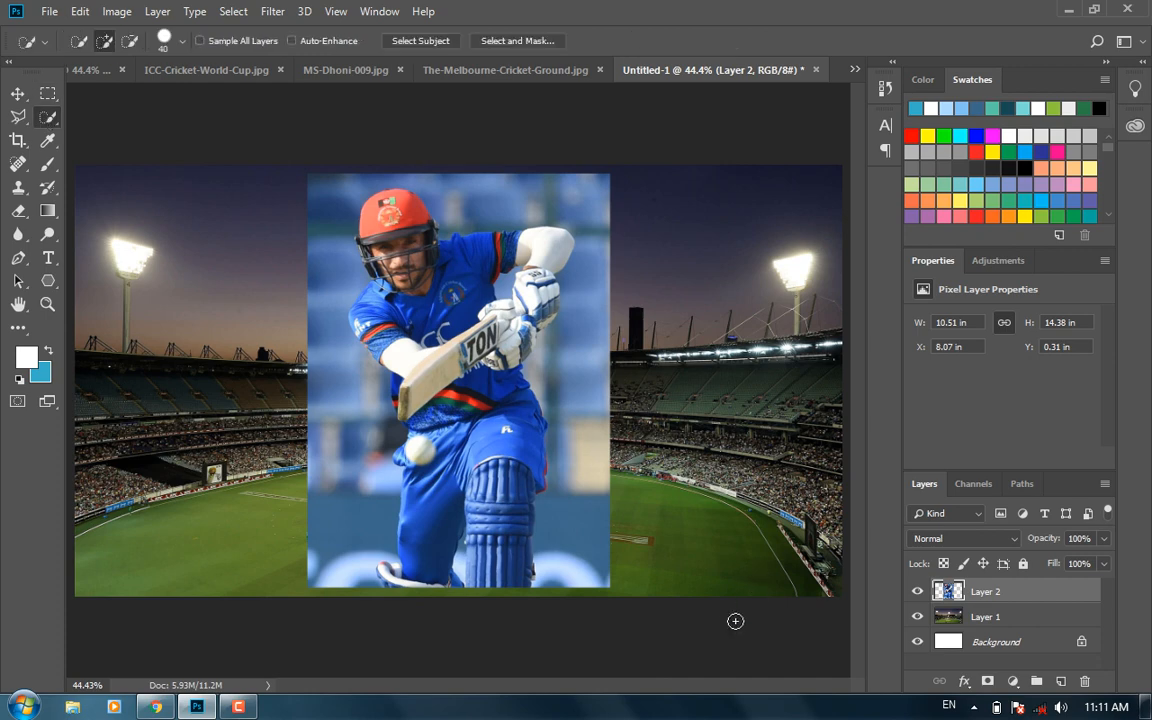
{"action": "mouse_move", "coordinate": [573, 514]}
{"action": "left_mouse_down"}
{"action": "mouse_move", "coordinate": [590, 448]}
{"action": "mouse_move", "coordinate": [564, 380]}
{"action": "left_mouse_up"}
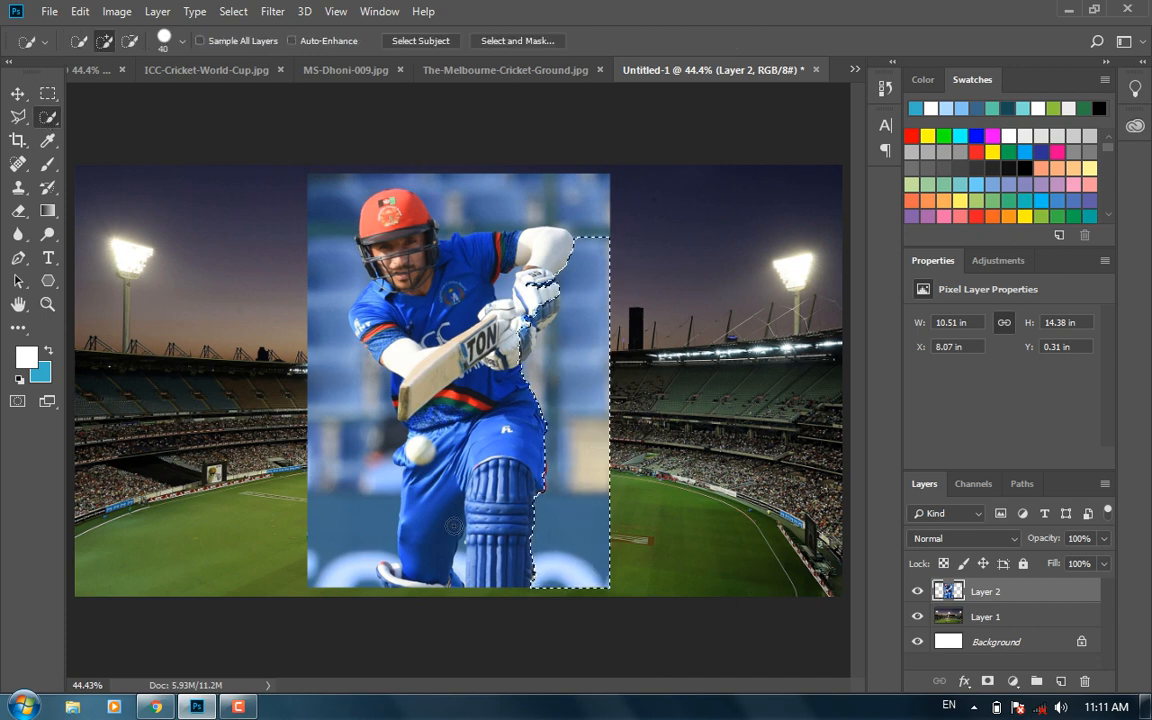
{"action": "mouse_move", "coordinate": [454, 526]}
{"action": "left_mouse_down"}
{"action": "mouse_move", "coordinate": [335, 492]}
{"action": "mouse_move", "coordinate": [330, 420]}
{"action": "mouse_move", "coordinate": [344, 427]}
{"action": "left_mouse_up"}
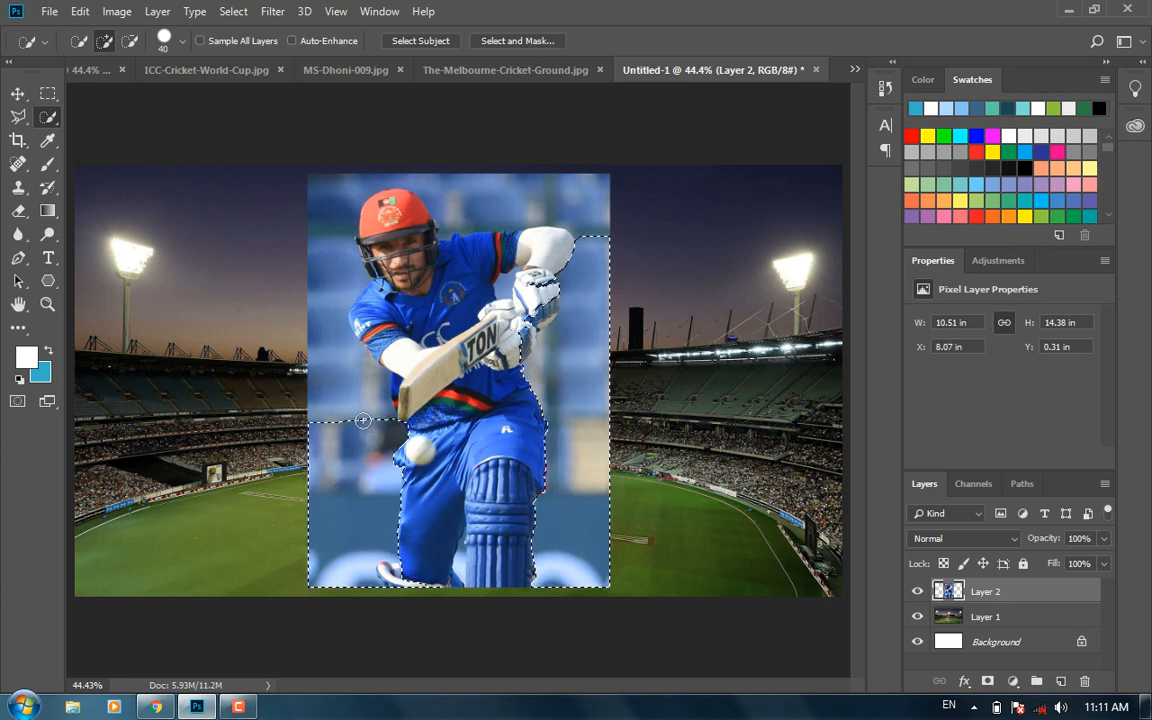
{"action": "mouse_move", "coordinate": [331, 290]}
{"action": "left_mouse_down"}
{"action": "mouse_move", "coordinate": [328, 235]}
{"action": "mouse_move", "coordinate": [341, 209]}
{"action": "mouse_move", "coordinate": [445, 180]}
{"action": "mouse_move", "coordinate": [560, 207]}
{"action": "mouse_move", "coordinate": [583, 315]}
{"action": "left_mouse_up"}
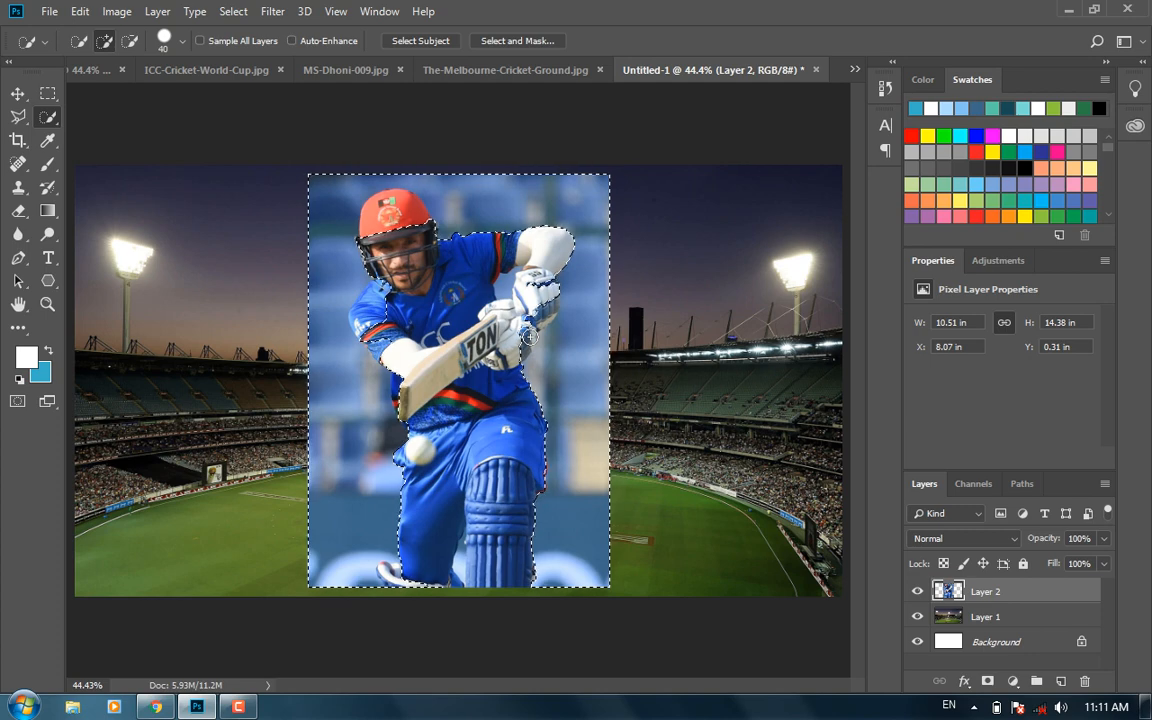
Subtract the wrongly selected blue band across the upper batting glove from the selection with the Polygonal Lasso at 200% zoom.
{"action": "left_click", "coordinate": [19, 118]}
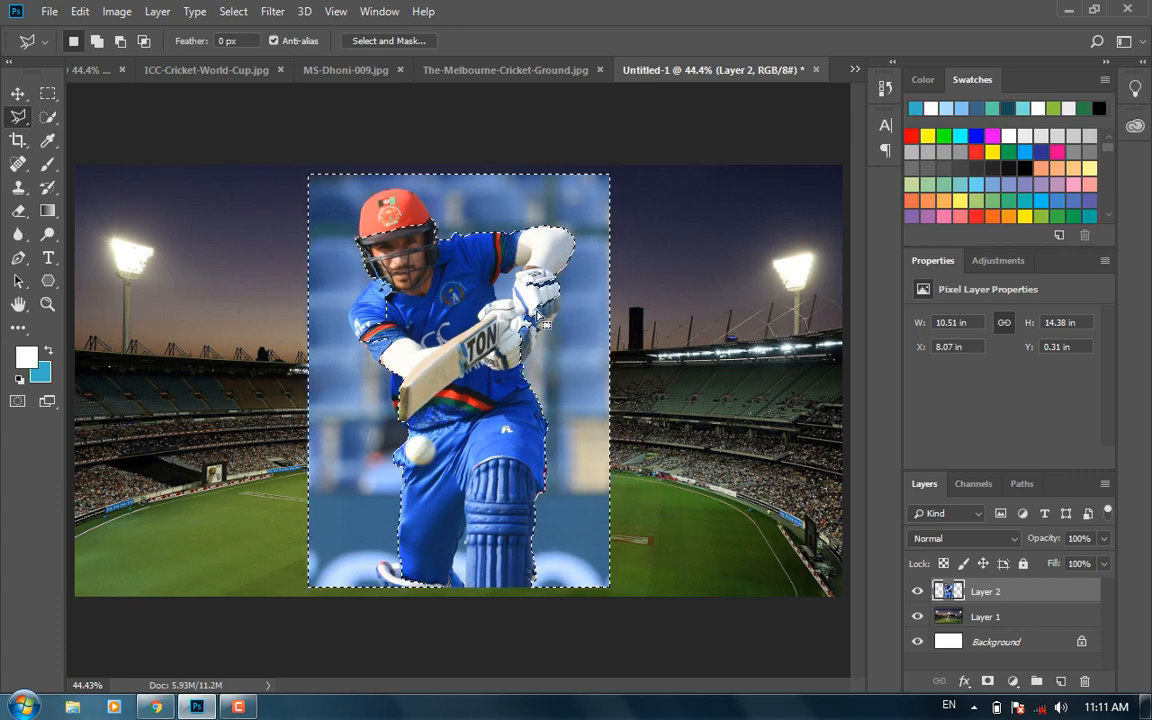
{"action": "left_click", "coordinate": [47, 304]}
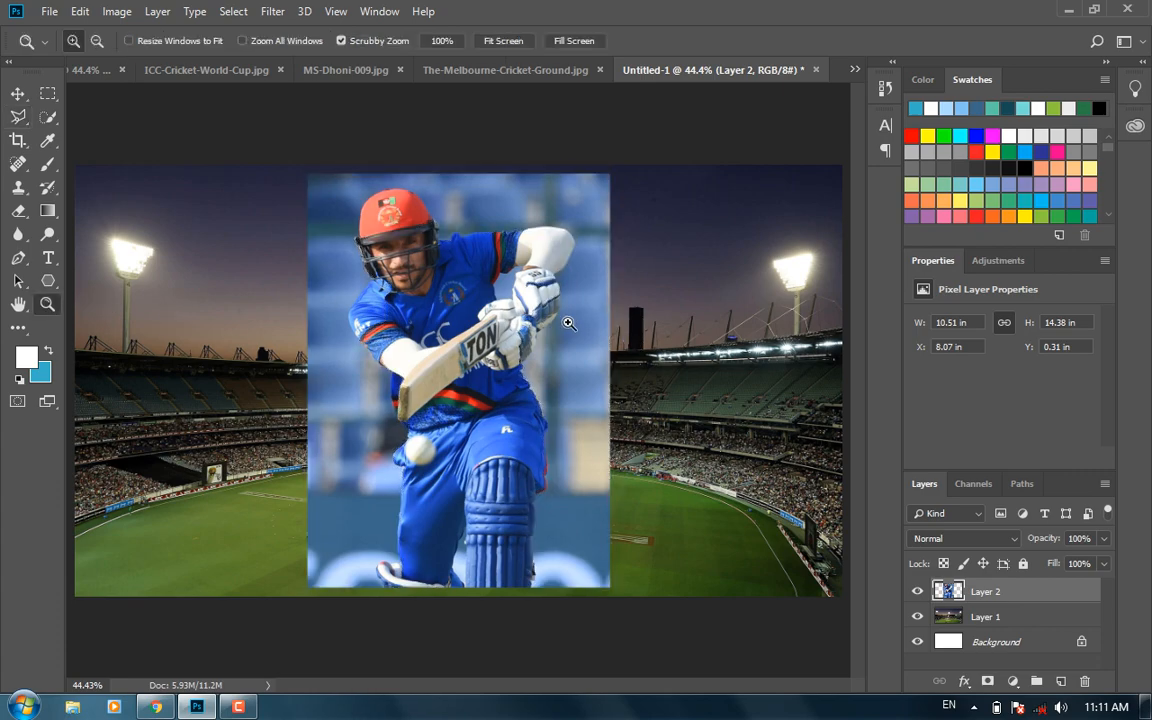
{"action": "left_click", "coordinate": [560, 311]}
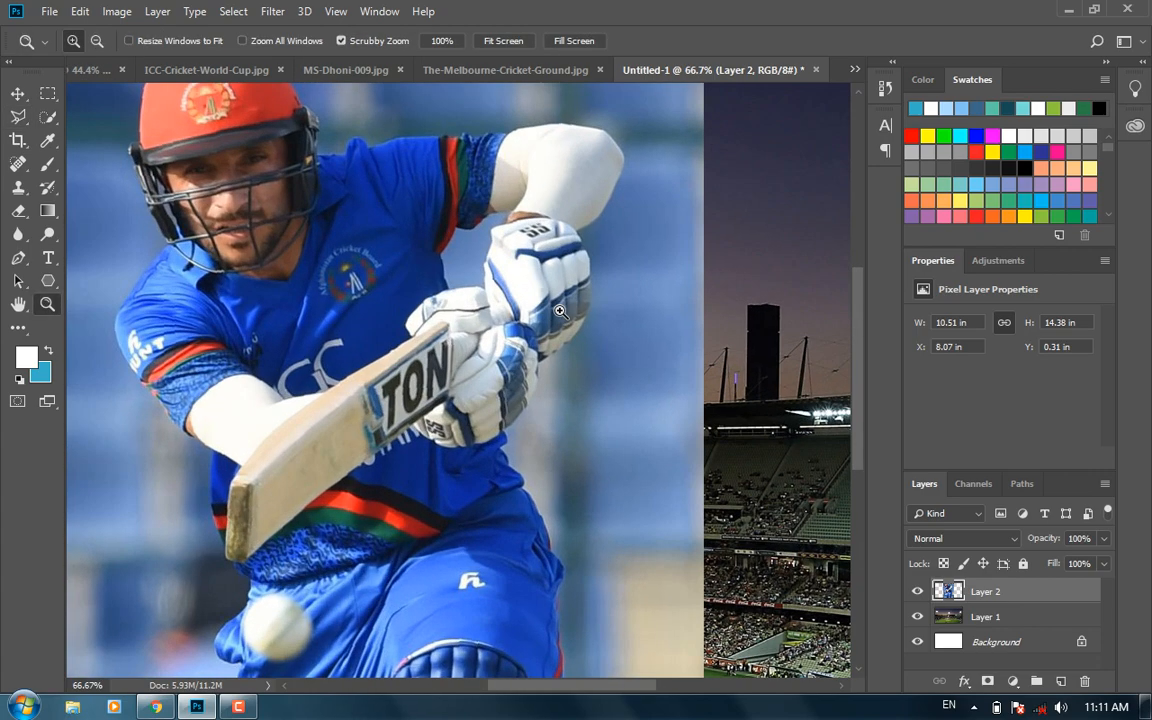
{"action": "left_click", "coordinate": [560, 311]}
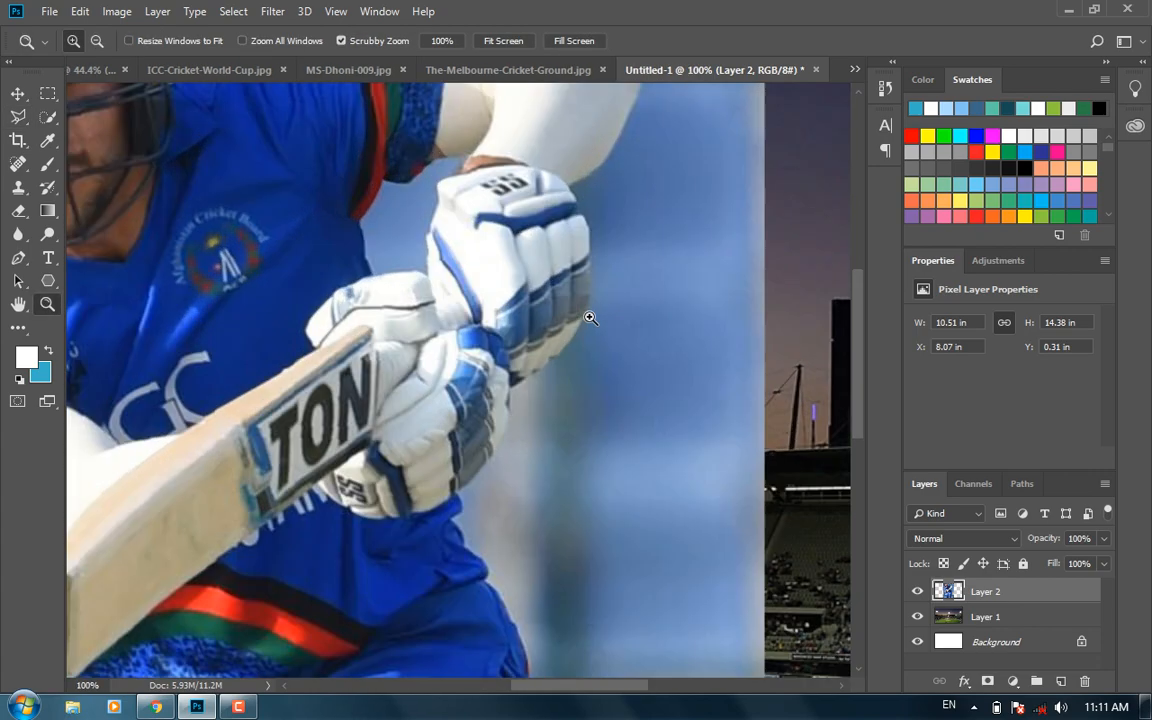
{"action": "left_click", "coordinate": [582, 307]}
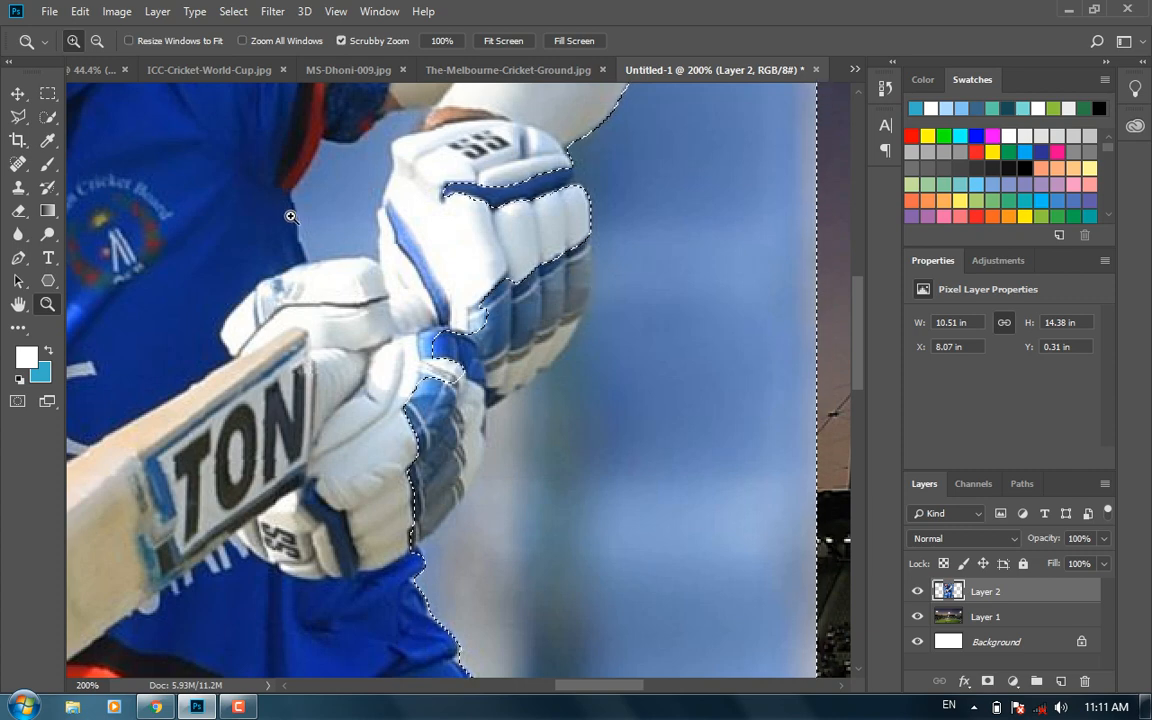
{"action": "left_click", "coordinate": [17, 117]}
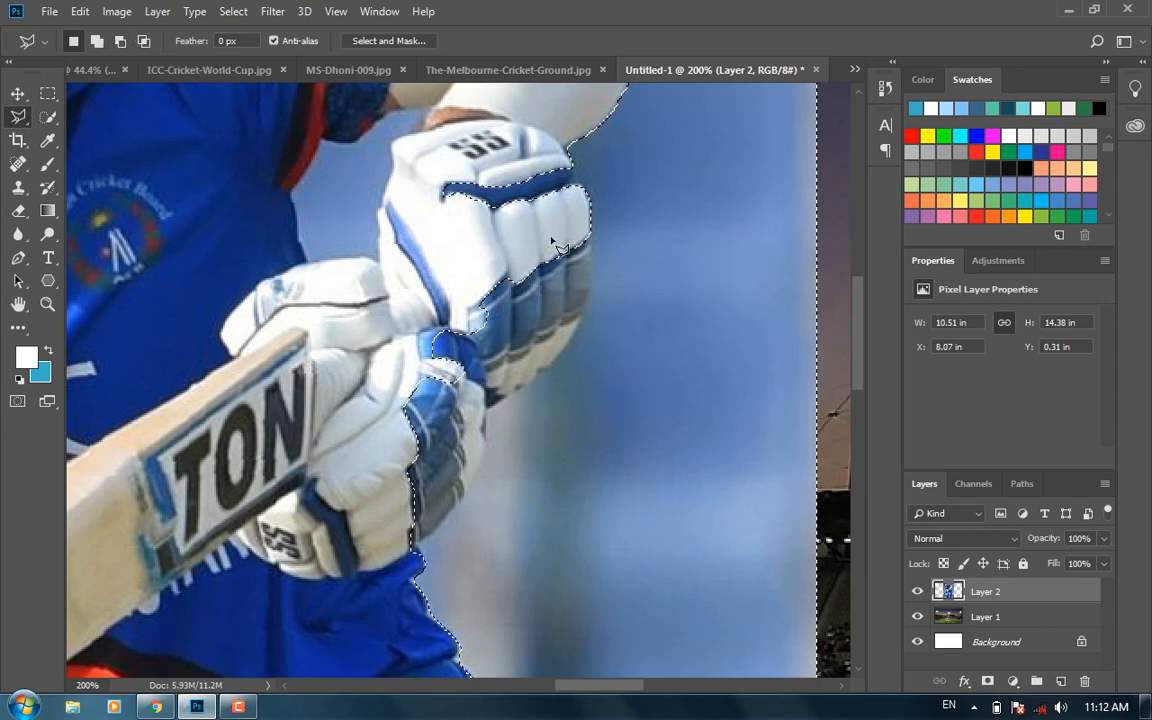
{"action": "left_click", "coordinate": [571, 164], "text": "alt"}
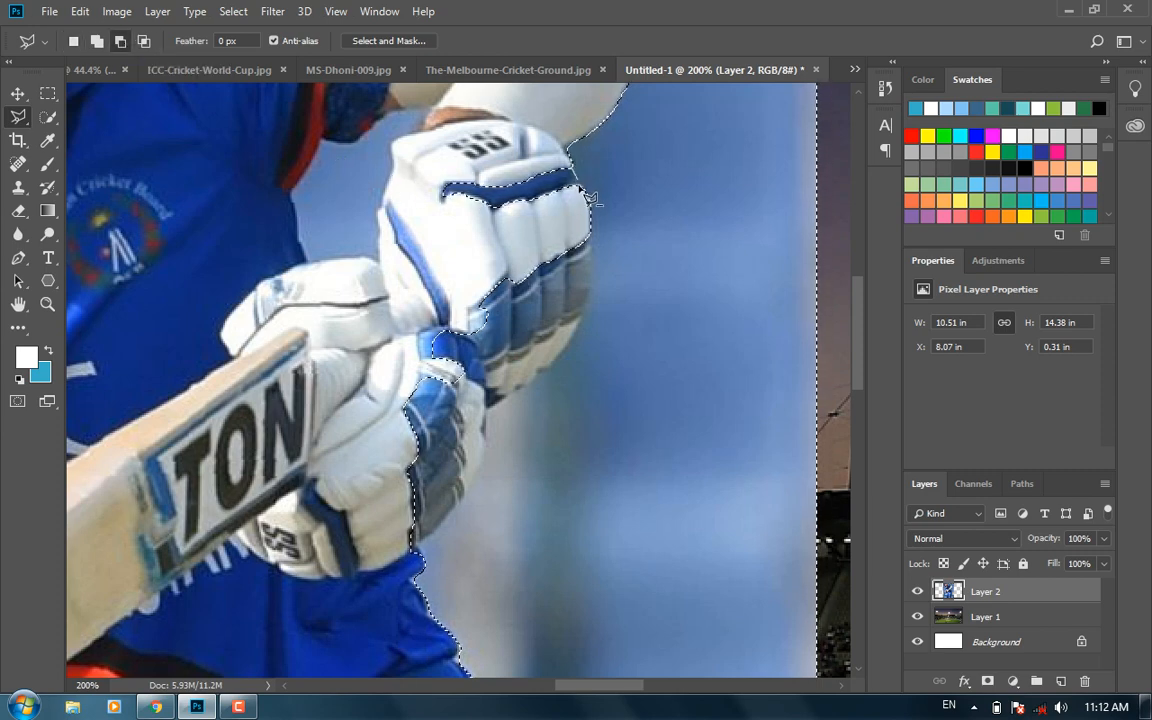
{"action": "left_click", "coordinate": [586, 192]}
{"action": "left_click", "coordinate": [416, 198]}
{"action": "left_click", "coordinate": [446, 128]}
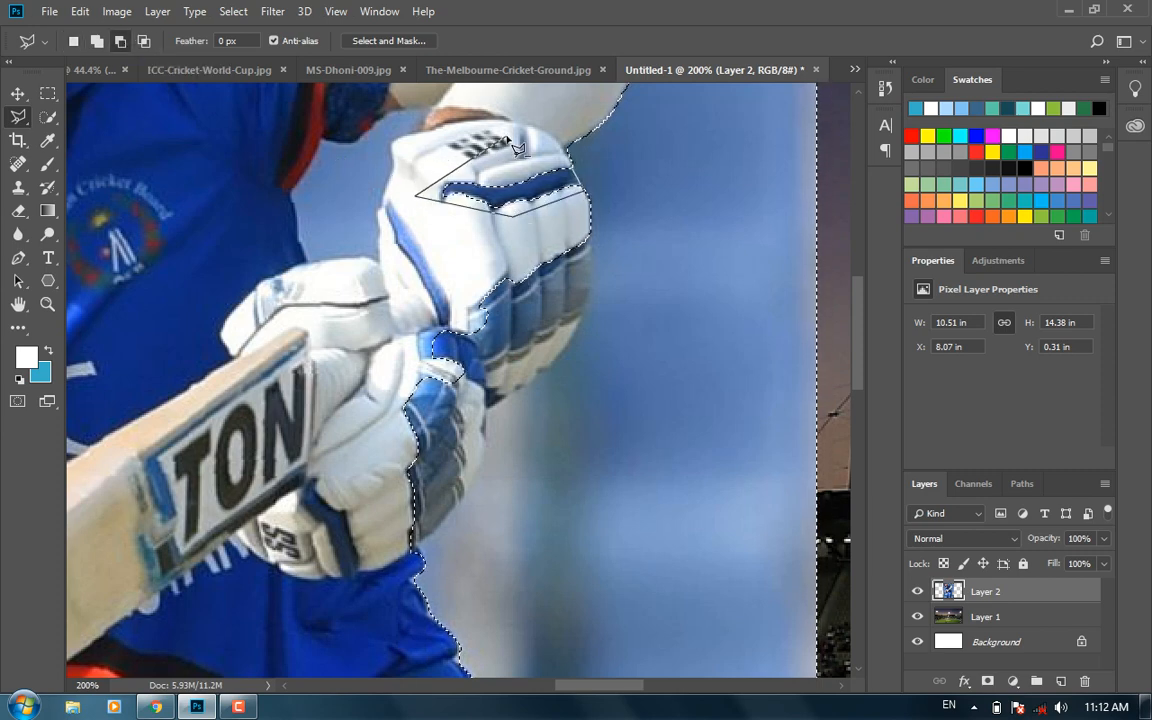
{"action": "double_click", "coordinate": [512, 137]}
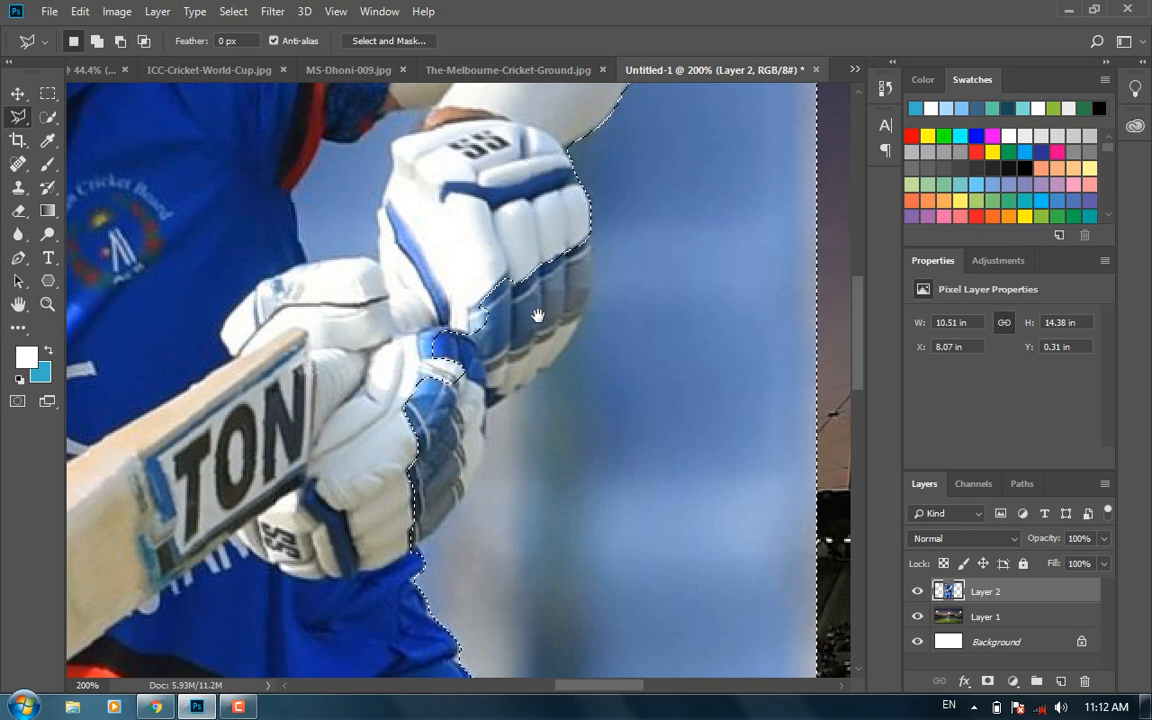
Subtract the blue and grey finger areas of both batting gloves from the background selection, following their outer edges.
{"action": "left_click_drag", "start_coordinate": [537, 315], "coordinate": [545, 228]}
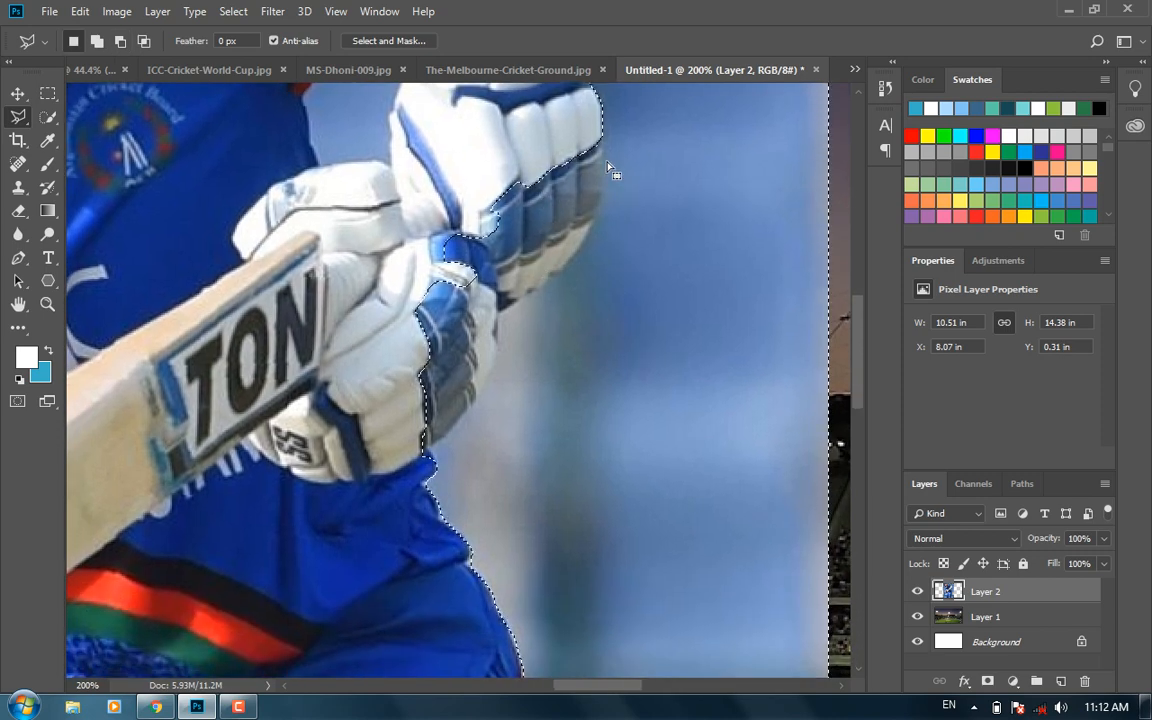
{"action": "key", "text": "alt"}
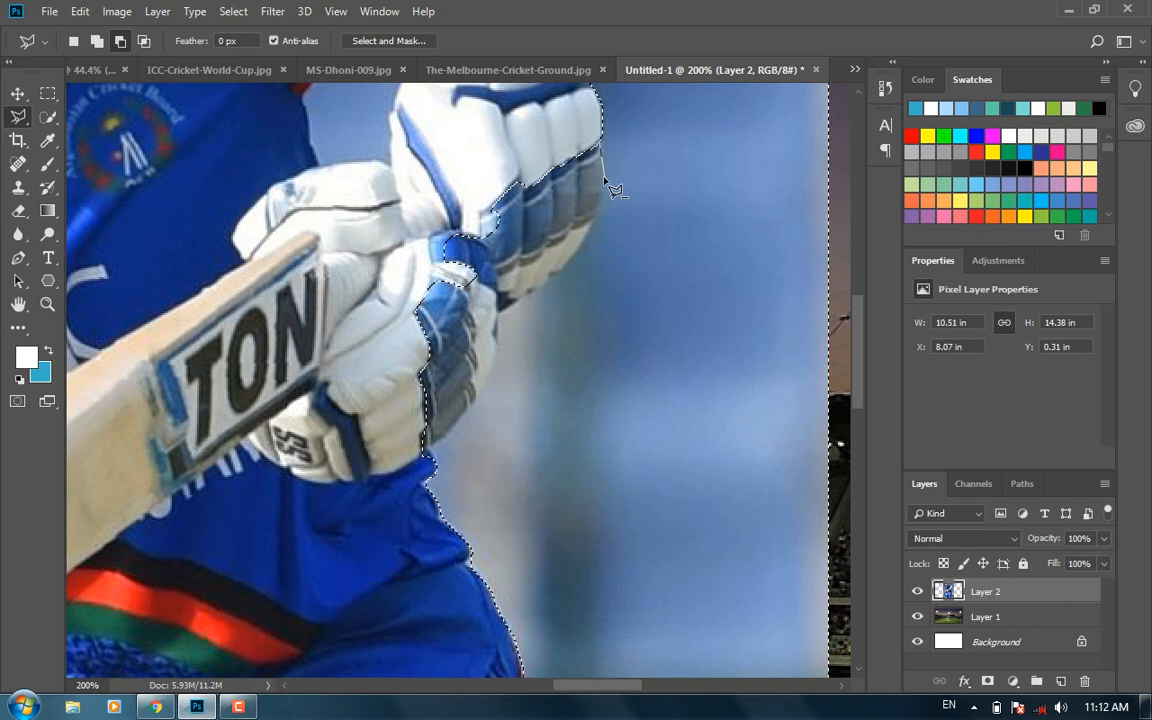
{"action": "left_click", "coordinate": [605, 183]}
{"action": "left_click", "coordinate": [592, 232]}
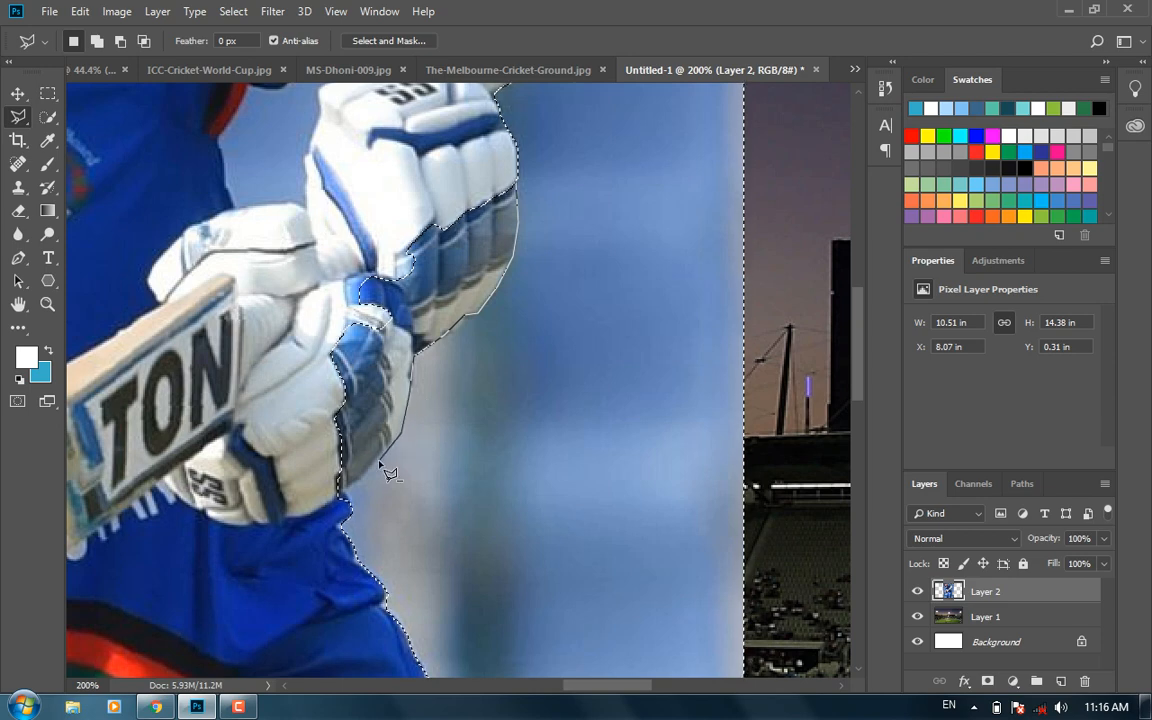
{"action": "left_click", "coordinate": [295, 490]}
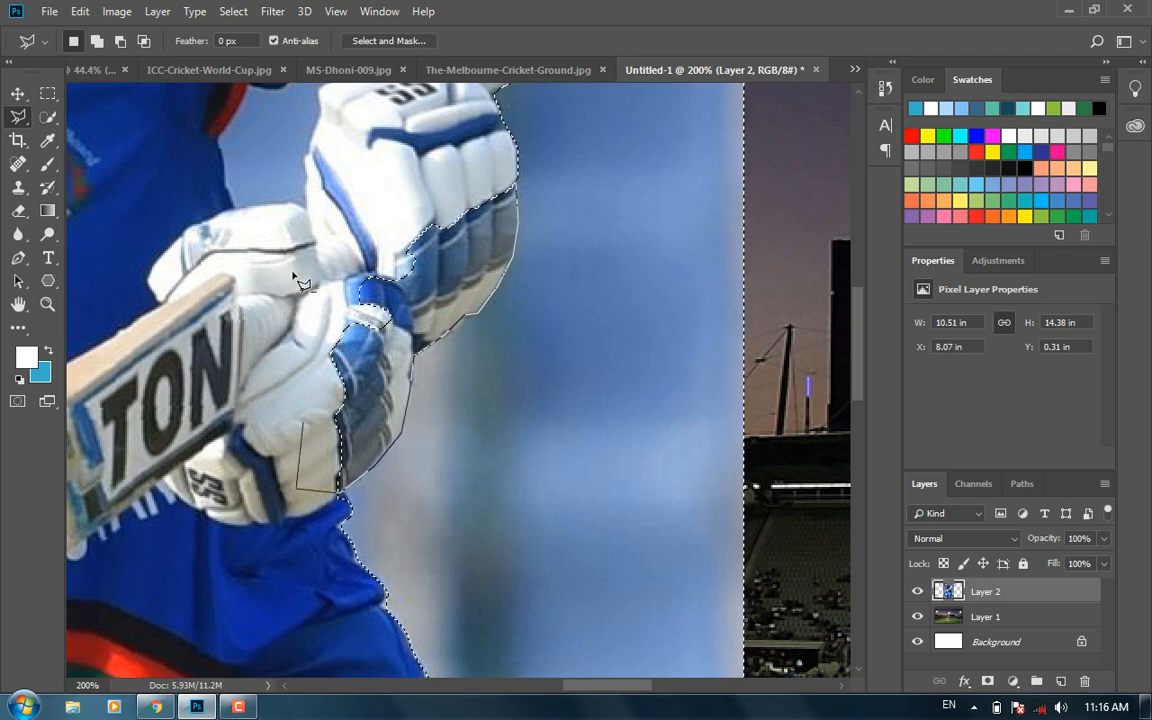
{"action": "left_click", "coordinate": [290, 250]}
{"action": "left_click", "coordinate": [460, 172]}
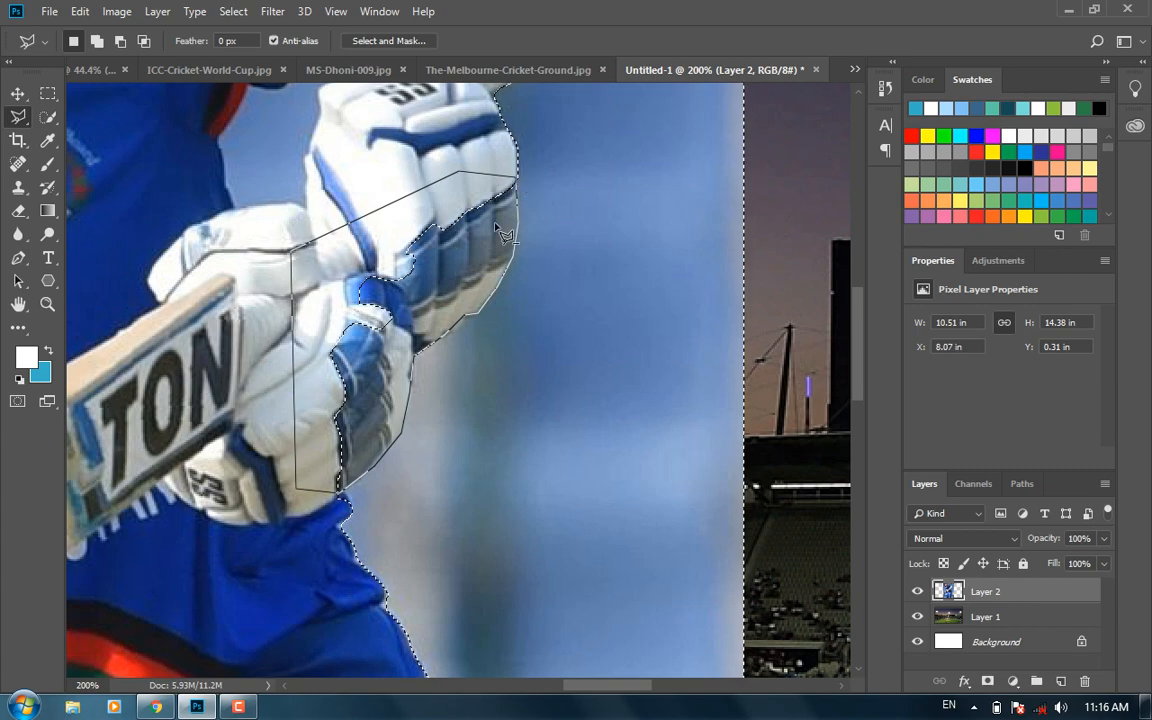
{"action": "left_click", "coordinate": [520, 185]}
Subtract the batsman's red helmet from the background selection by tracing its outline with the Polygonal Lasso.
{"action": "left_click_drag", "start_coordinate": [515, 392], "coordinate": [509, 167]}
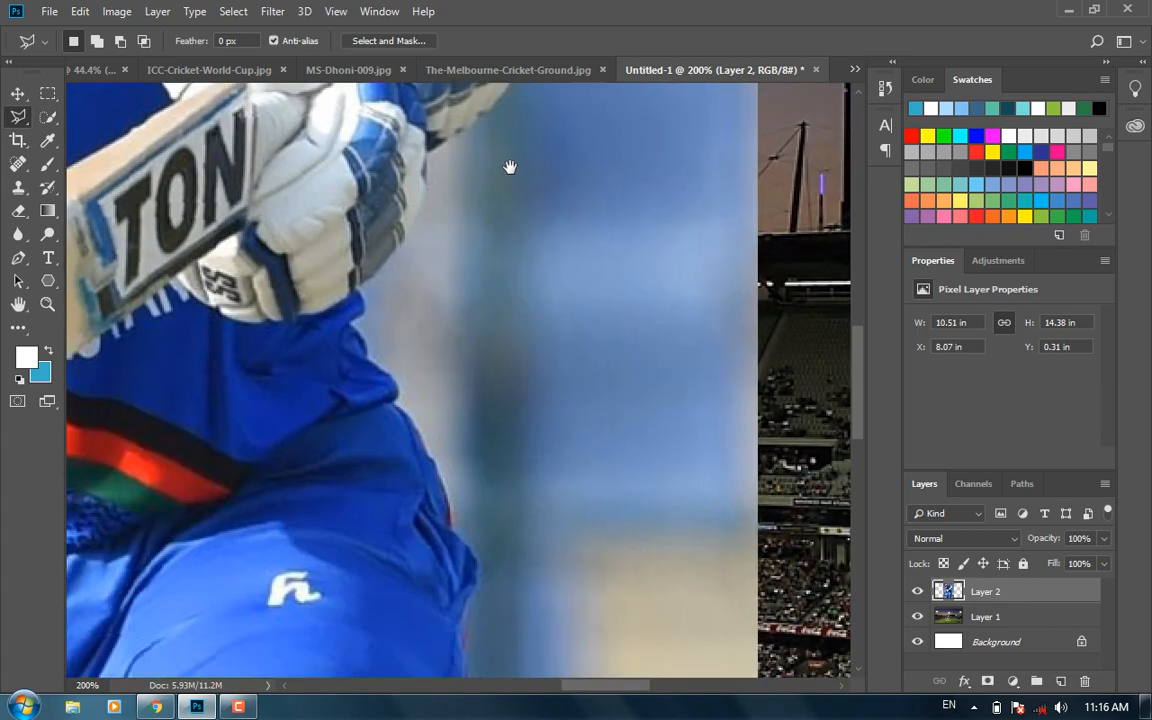
{"action": "left_click_drag", "start_coordinate": [566, 450], "coordinate": [669, 581]}
{"action": "left_click_drag", "start_coordinate": [585, 238], "coordinate": [651, 517]}
{"action": "mouse_move", "coordinate": [337, 375]}
{"action": "left_mouse_down"}
{"action": "mouse_move", "coordinate": [632, 426]}
{"action": "mouse_move", "coordinate": [604, 388]}
{"action": "left_mouse_up"}
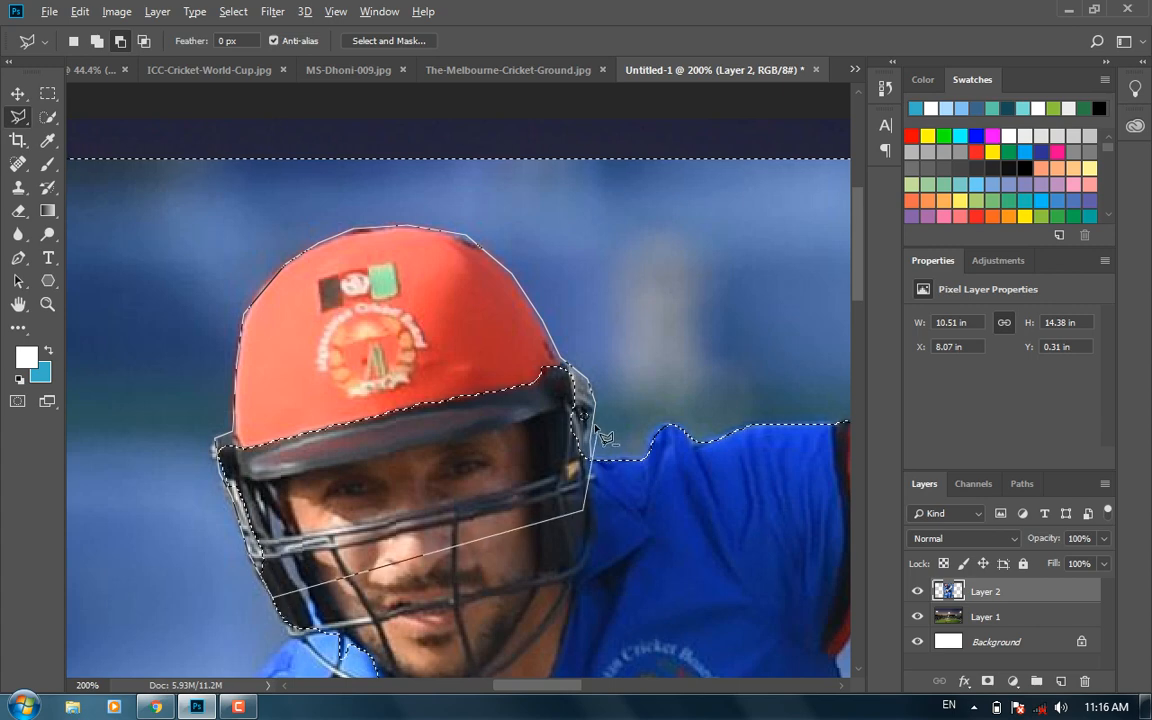
{"action": "key", "text": "Escape"}
{"action": "key", "text": "ctrl+d"}
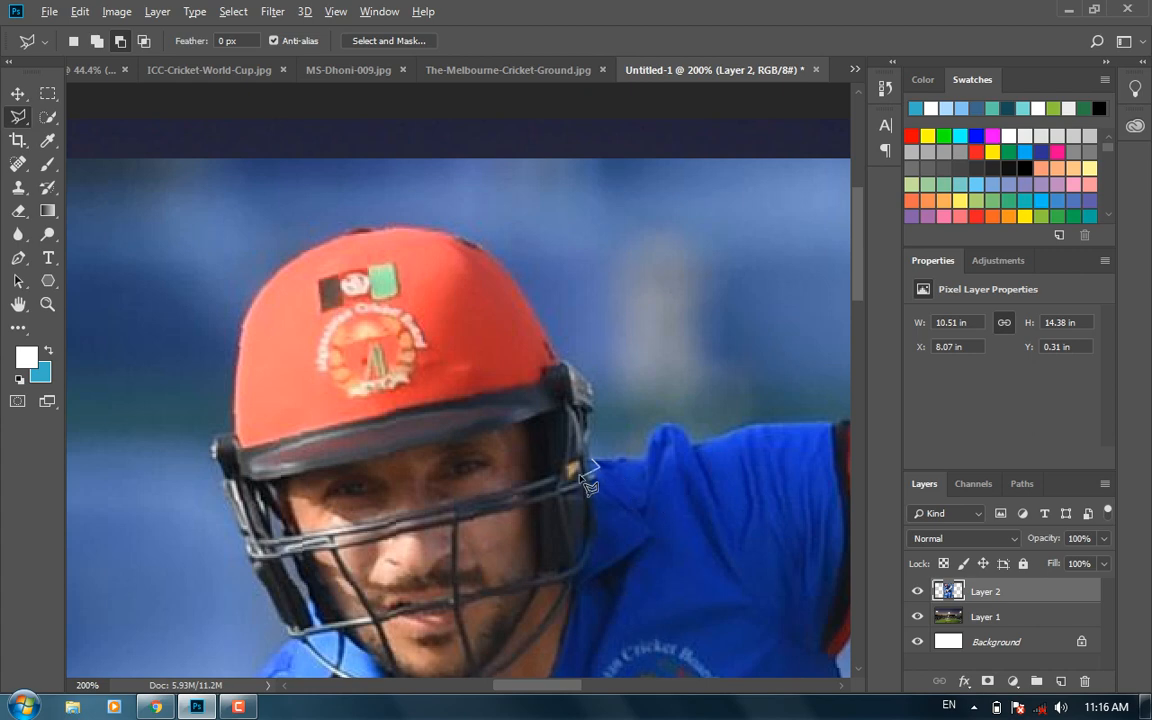
{"action": "double_click", "coordinate": [590, 485]}
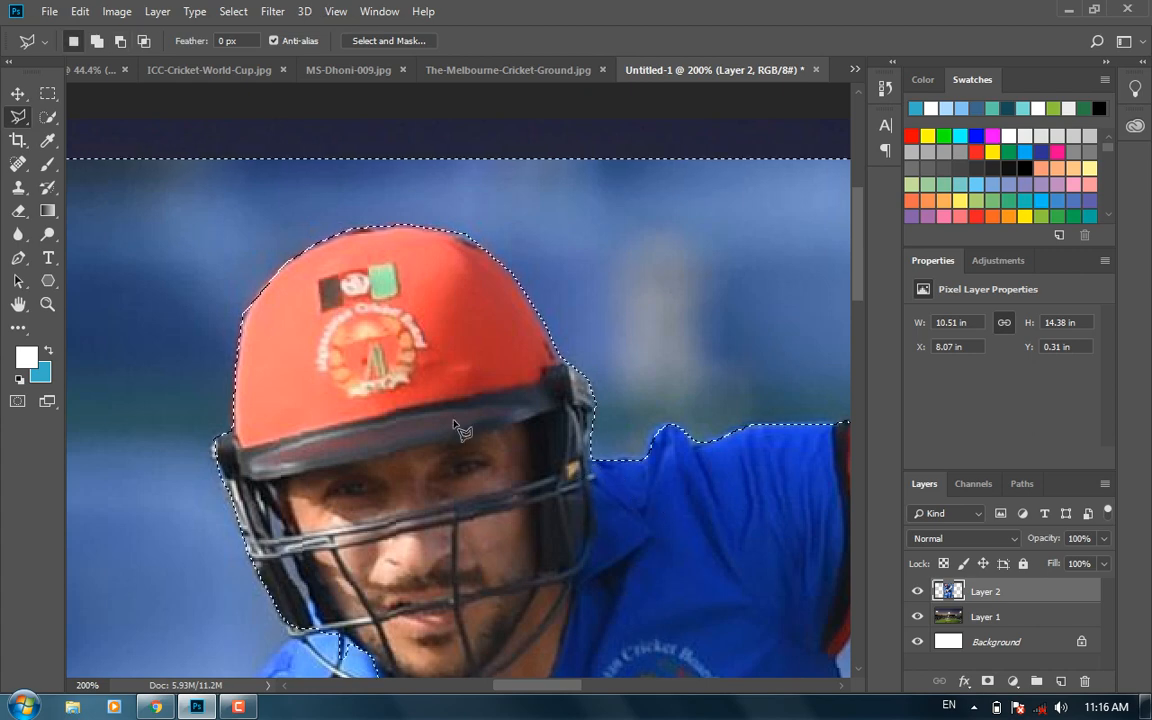
Subtract the batsman's blue shoulder, sleeve and upper arm beside the helmet from the background selection, tracing their outer edge with the Polygonal Lasso.
{"action": "left_click_drag", "start_coordinate": [466, 495], "coordinate": [537, 249]}
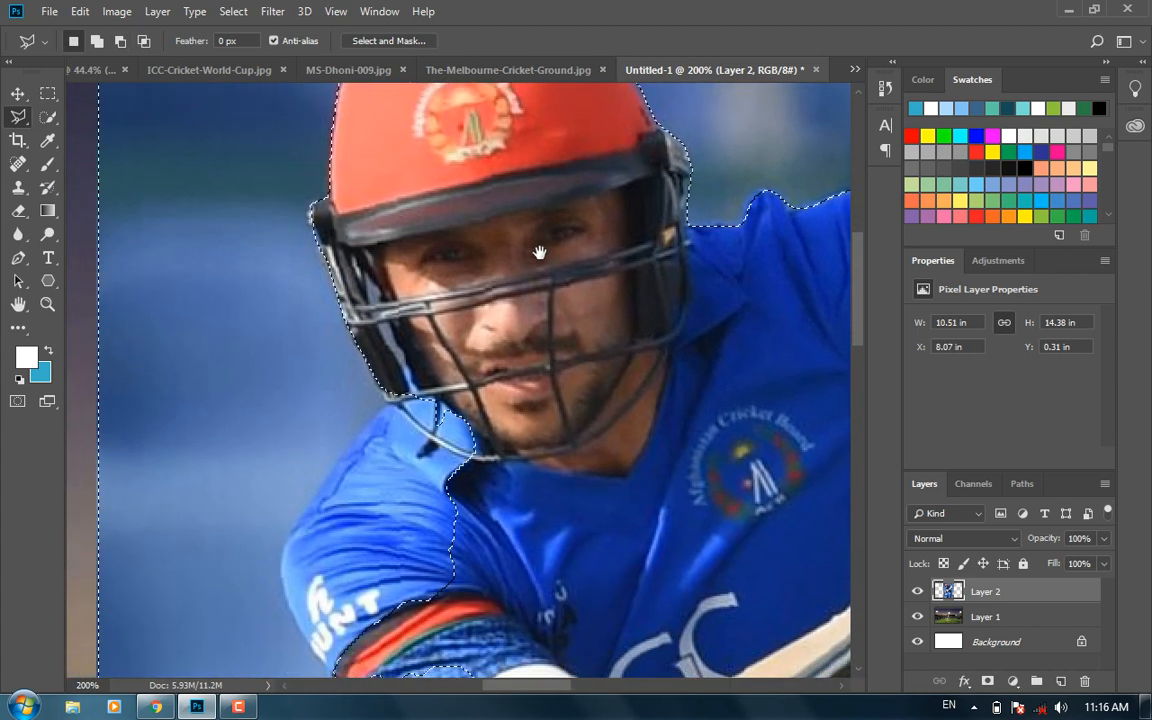
{"action": "left_click_drag", "start_coordinate": [548, 345], "coordinate": [548, 237]}
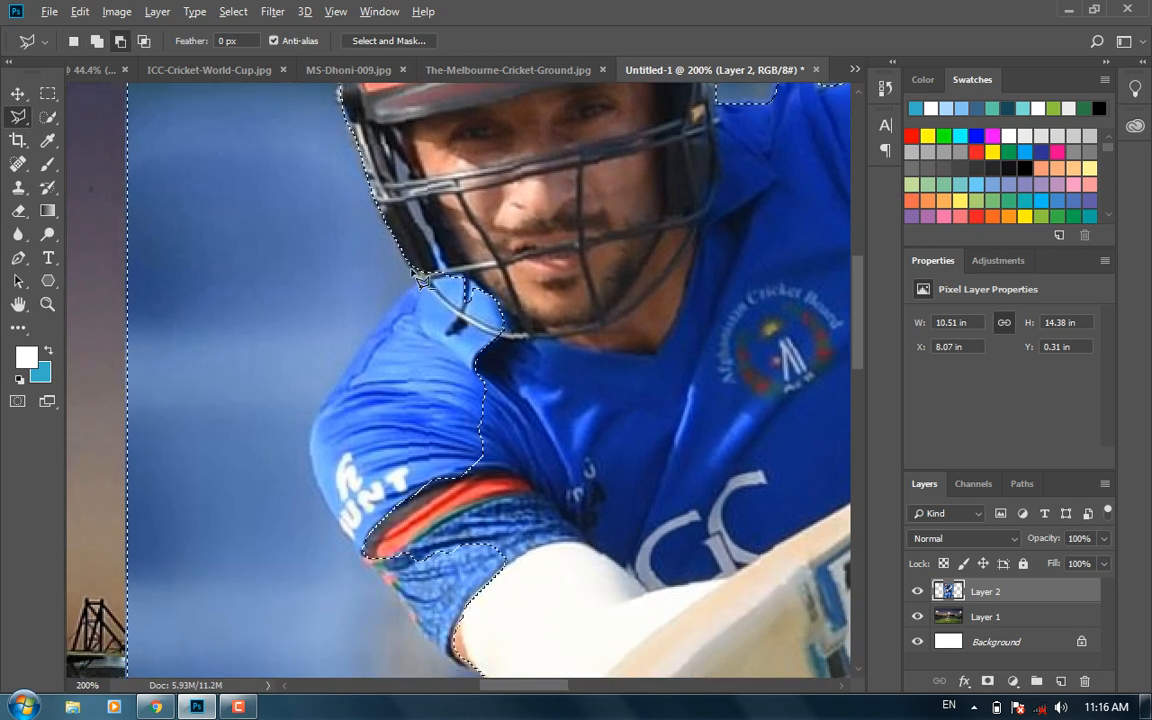
{"action": "left_click", "coordinate": [411, 272], "text": "alt"}
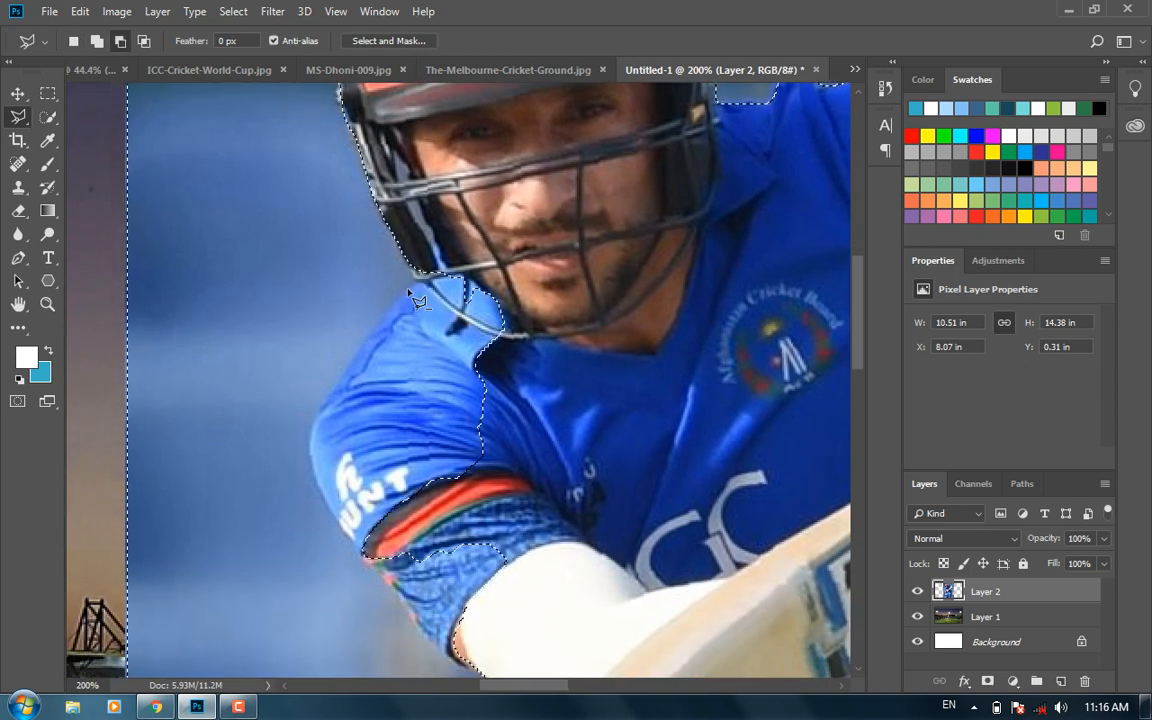
{"action": "left_click", "coordinate": [333, 395]}
{"action": "left_click", "coordinate": [313, 427]}
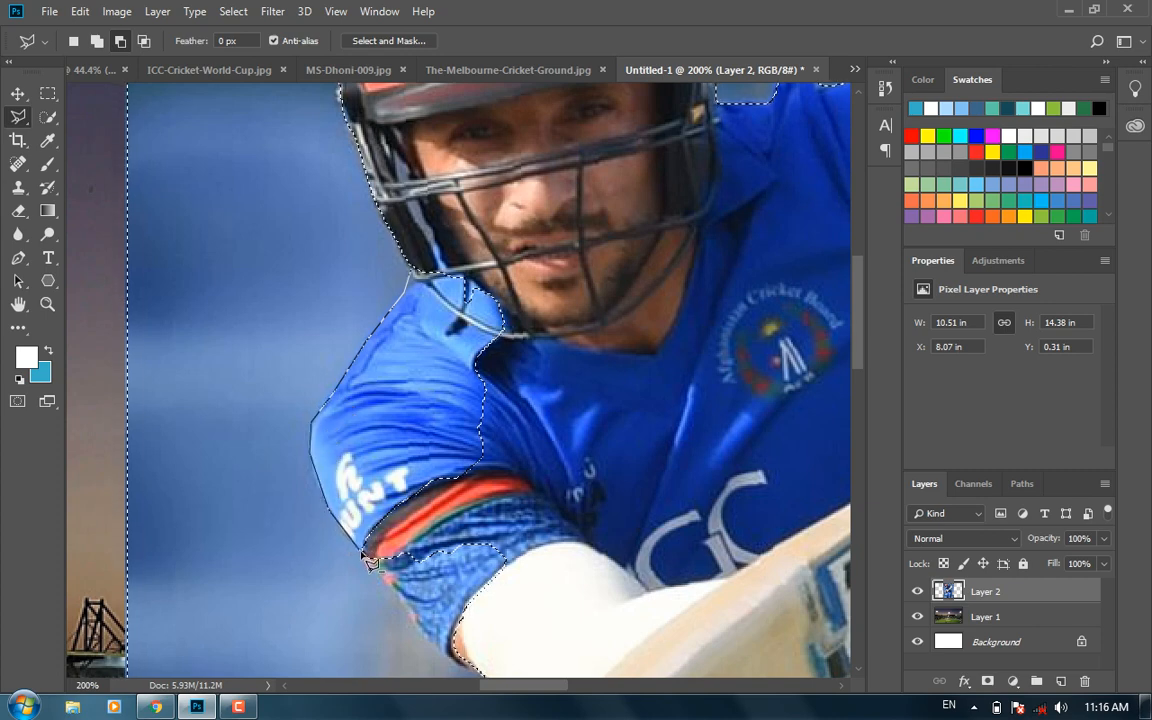
{"action": "left_click", "coordinate": [330, 510]}
{"action": "left_click", "coordinate": [428, 637]}
{"action": "left_click_drag", "start_coordinate": [416, 390], "coordinate": [329, 161]}
{"action": "left_click", "coordinate": [397, 449]}
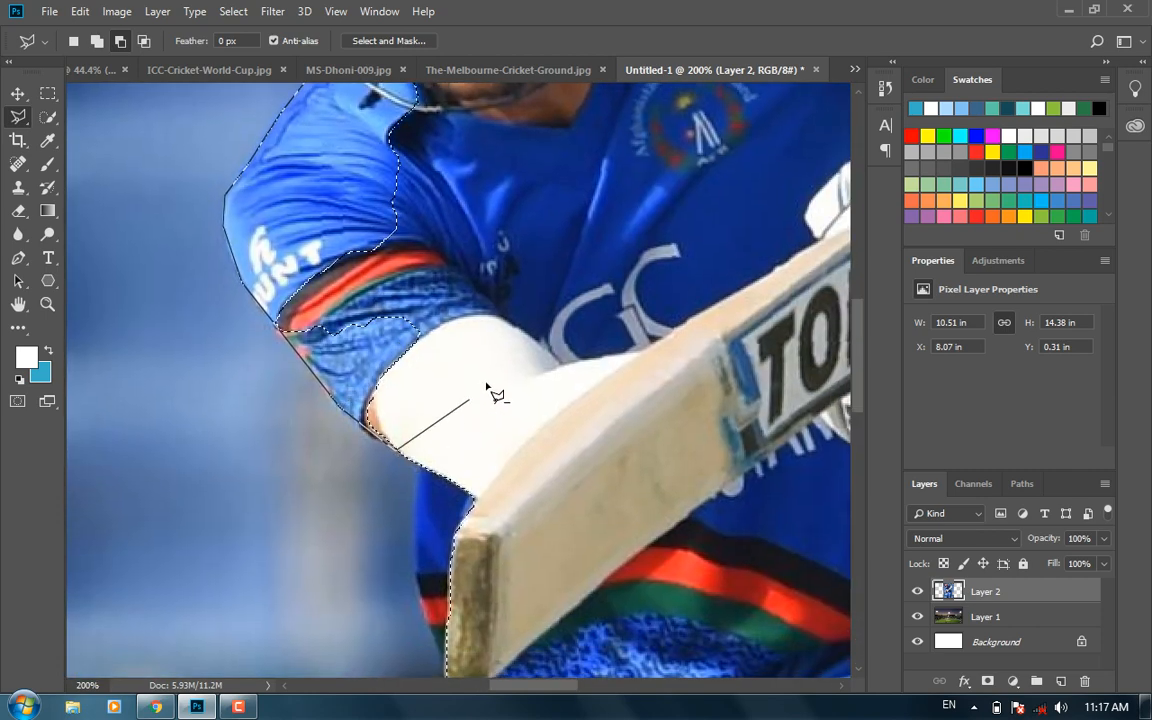
{"action": "left_click", "coordinate": [487, 383]}
{"action": "left_click_drag", "start_coordinate": [528, 340], "coordinate": [553, 564]}
{"action": "left_click", "coordinate": [530, 465]}
{"action": "left_click", "coordinate": [470, 247]}
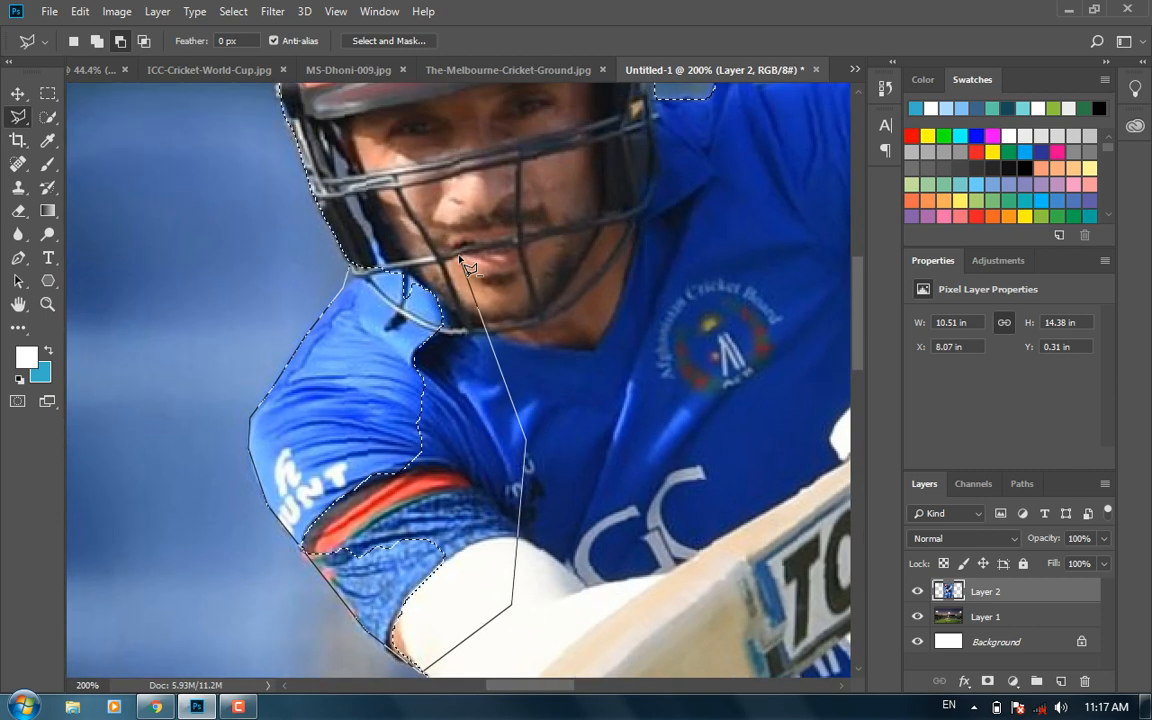
{"action": "left_click", "coordinate": [352, 268]}
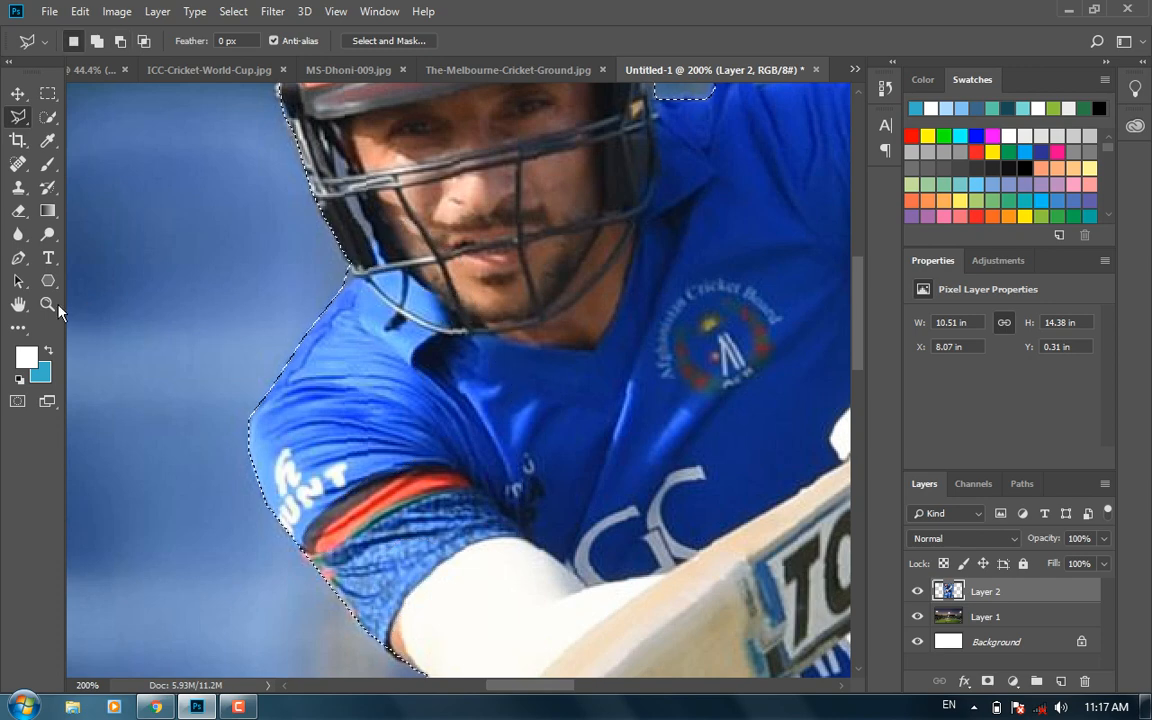
Delete the selected blurred background around the batsman on Layer 2 and clear the selection.
{"action": "double_click", "coordinate": [18, 304]}
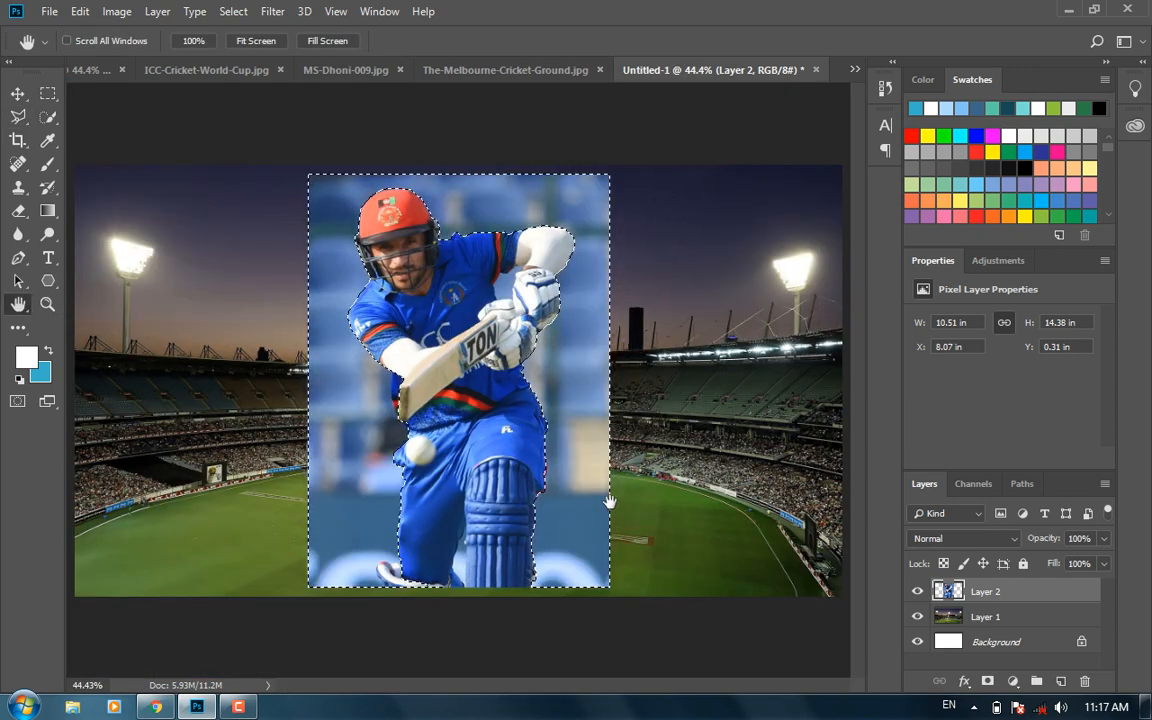
{"action": "key", "text": "Delete"}
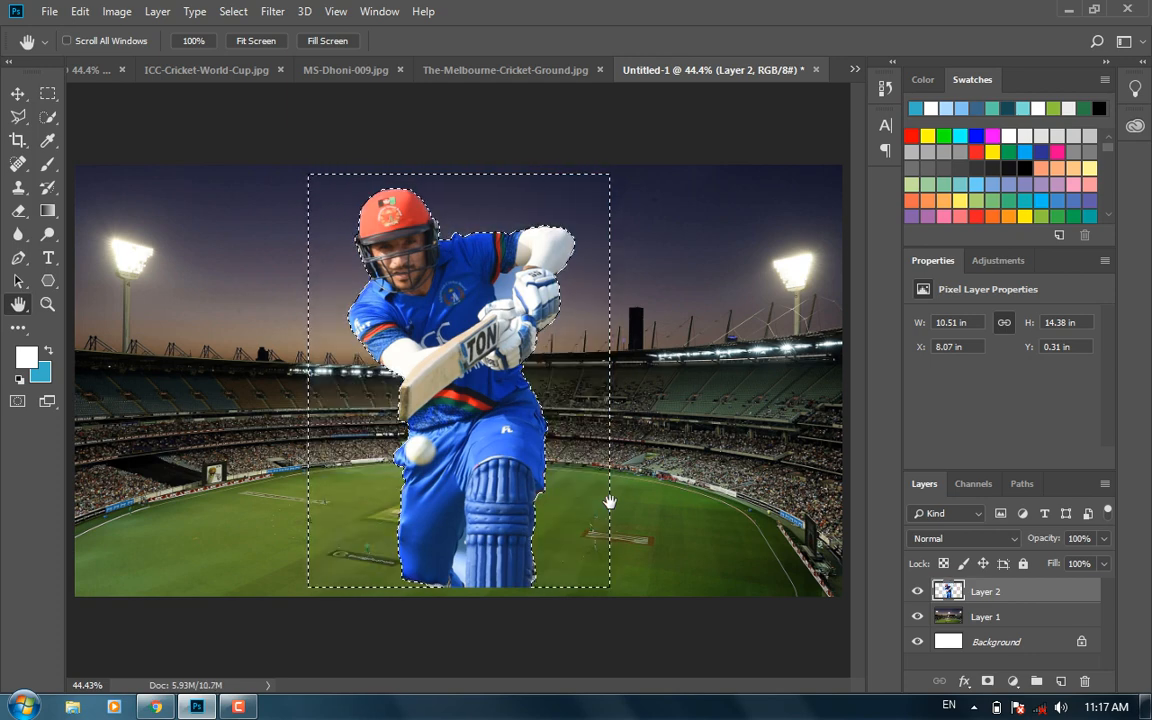
{"action": "key", "text": "ctrl+d"}
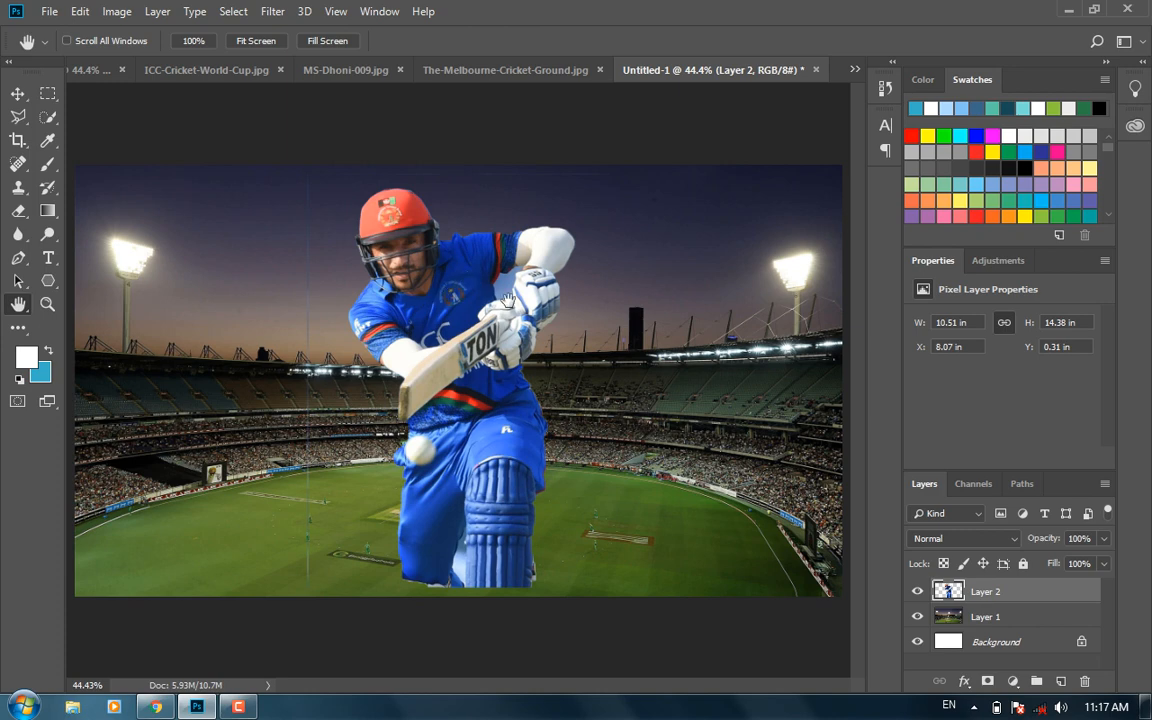
Trace the leftover background gap between the batsman's legs with the Polygonal Lasso at 200% zoom, delete it and deselect.
{"action": "left_click", "coordinate": [48, 117]}
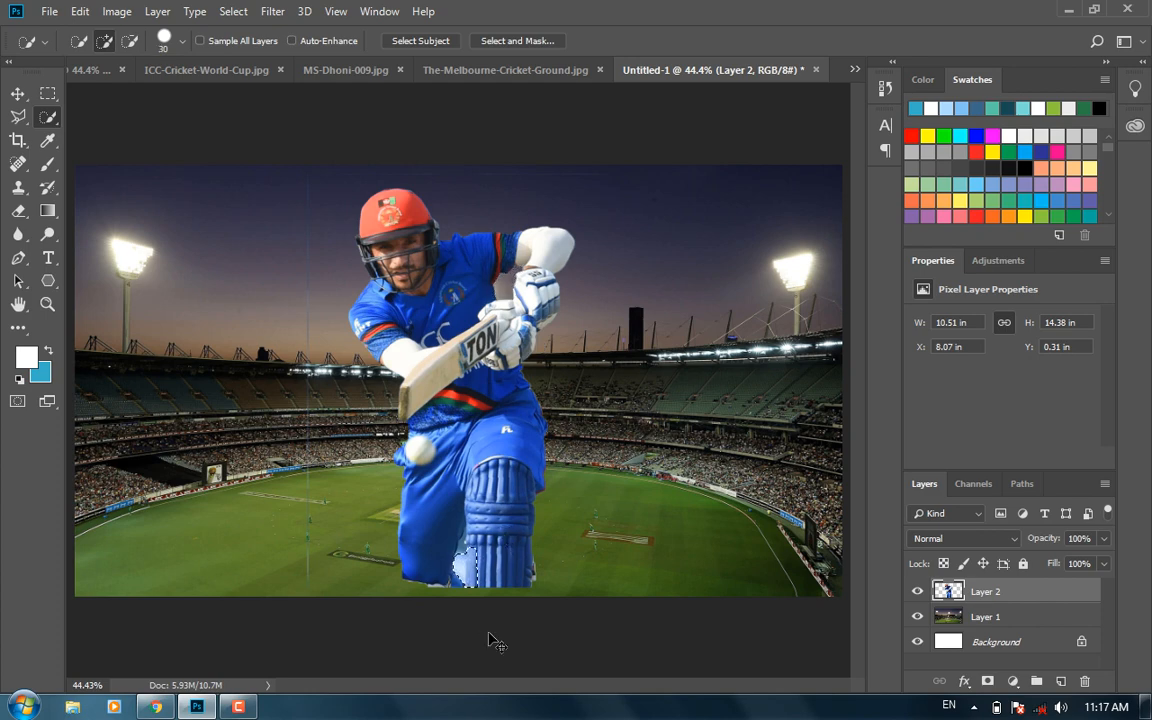
{"action": "key", "text": "z"}
{"action": "left_click", "coordinate": [471, 561]}
{"action": "left_click", "coordinate": [470, 562]}
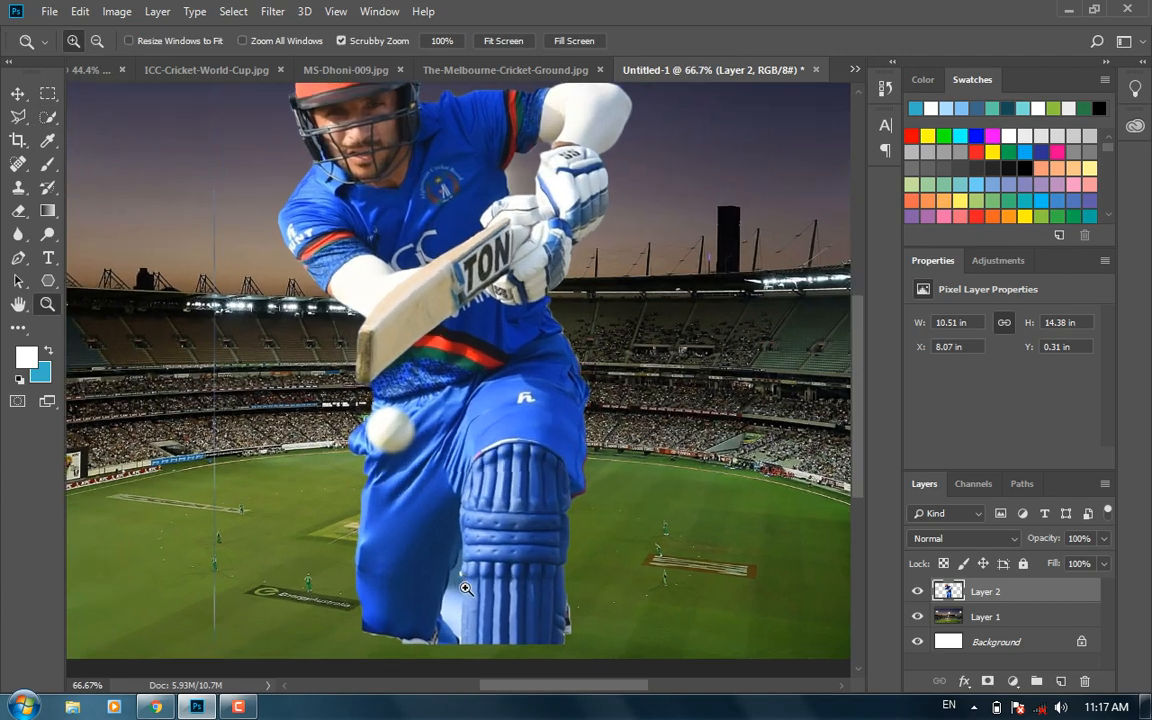
{"action": "left_click", "coordinate": [466, 588]}
{"action": "left_click", "coordinate": [466, 590]}
{"action": "scroll", "coordinate": [478, 591], "scroll_direction": "down", "scroll_amount": 1}
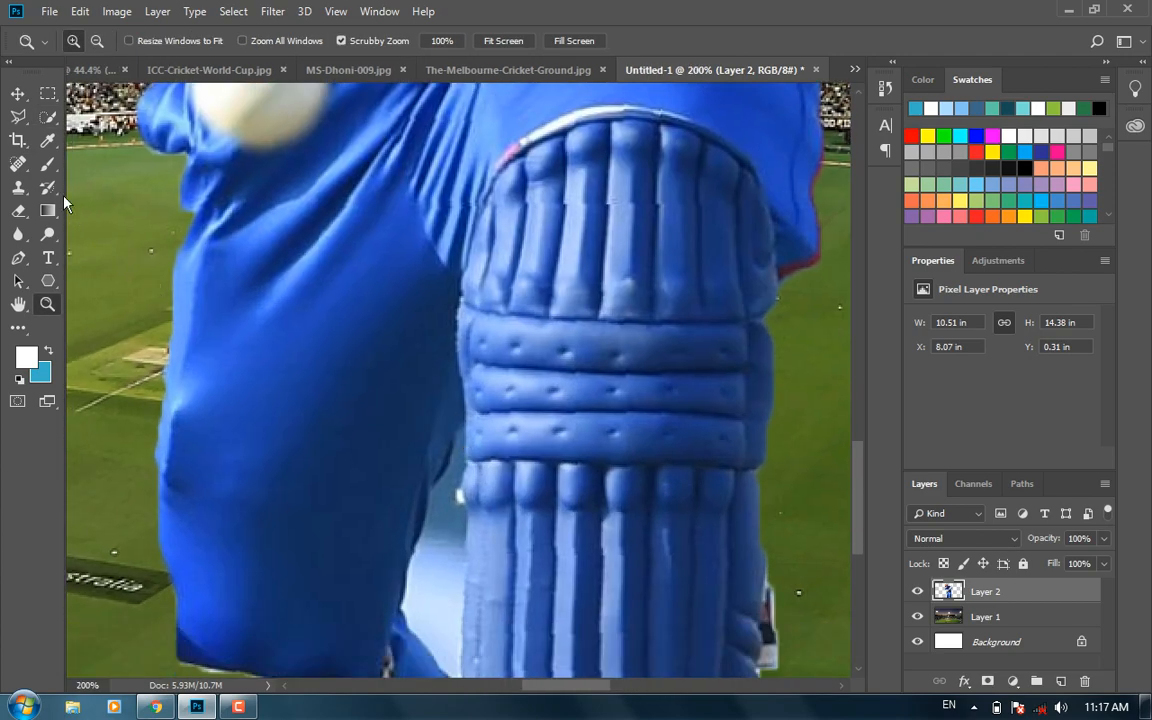
{"action": "left_click", "coordinate": [18, 119]}
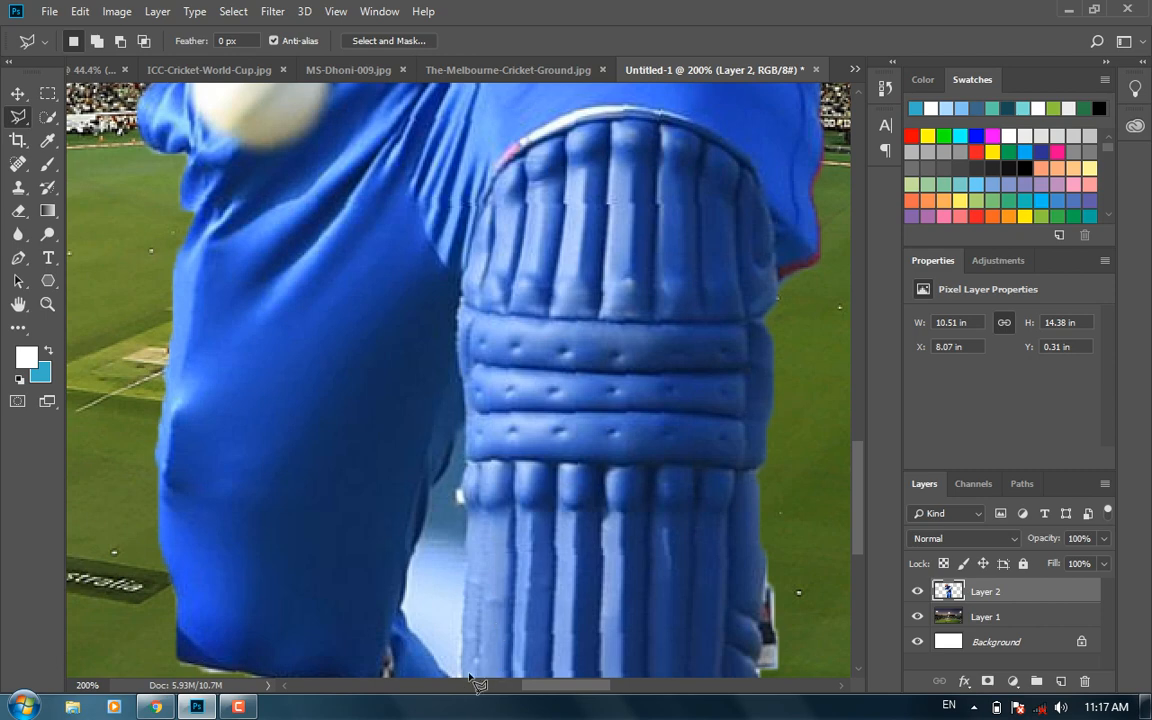
{"action": "scroll", "coordinate": [496, 527], "scroll_direction": "down", "scroll_amount": 2}
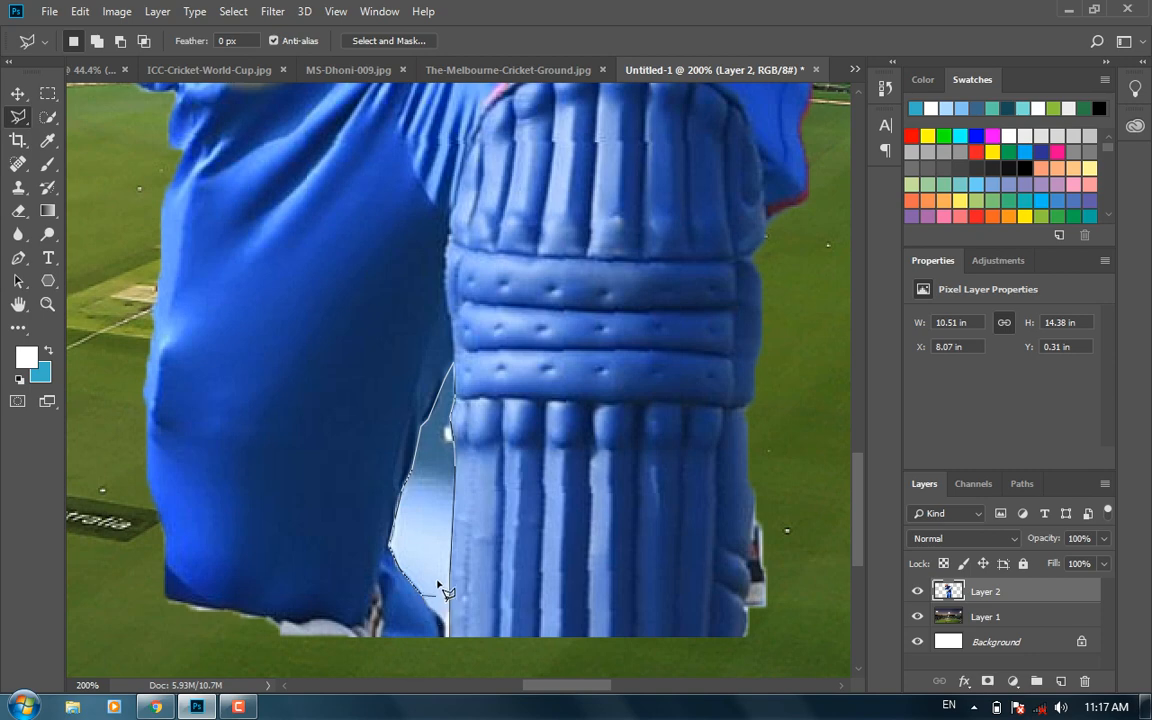
{"action": "left_click_drag", "start_coordinate": [407, 504], "coordinate": [379, 427]}
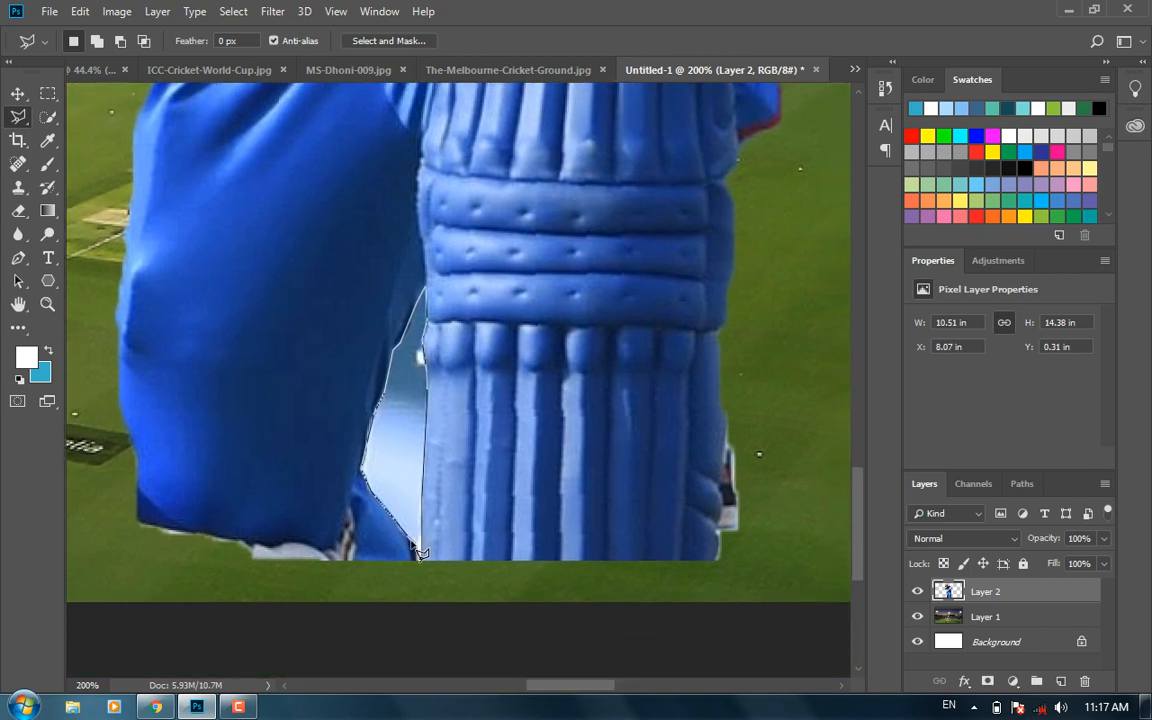
{"action": "left_click", "coordinate": [420, 566]}
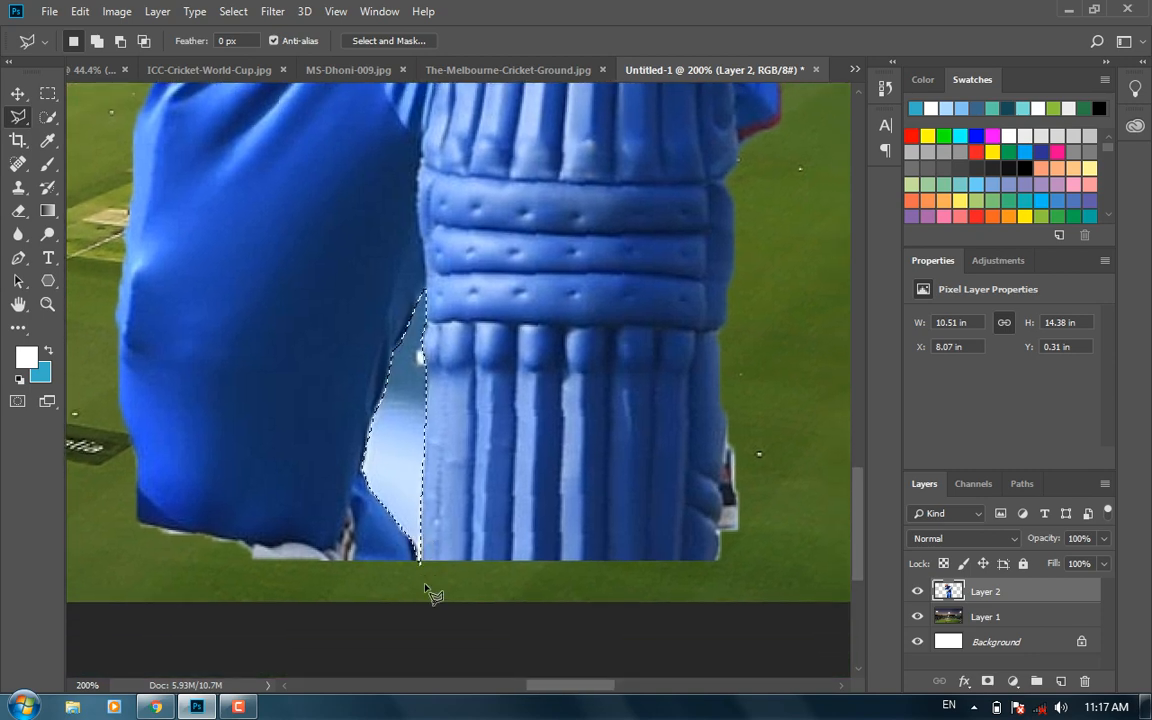
{"action": "key", "text": "Delete"}
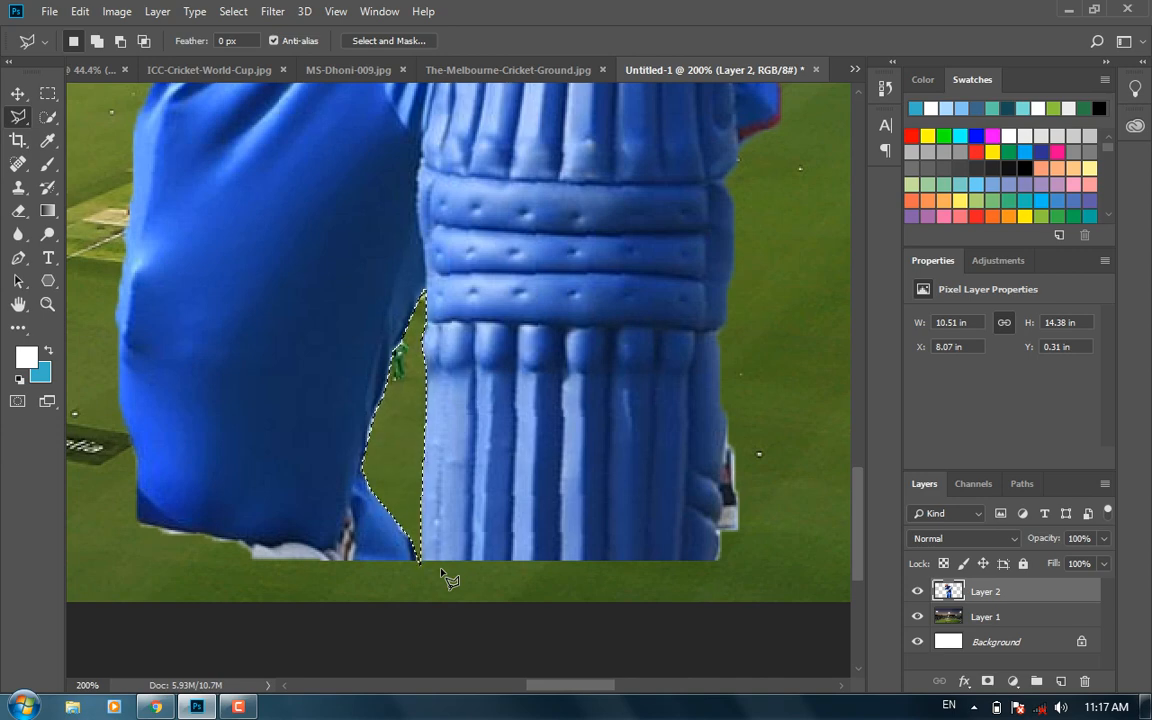
{"action": "key", "text": "ctrl+d"}
Erase the thin leftover edge lines beside and above the batsman on Layer 2 using rectangular marquee selections.
{"action": "double_click", "coordinate": [18, 304]}
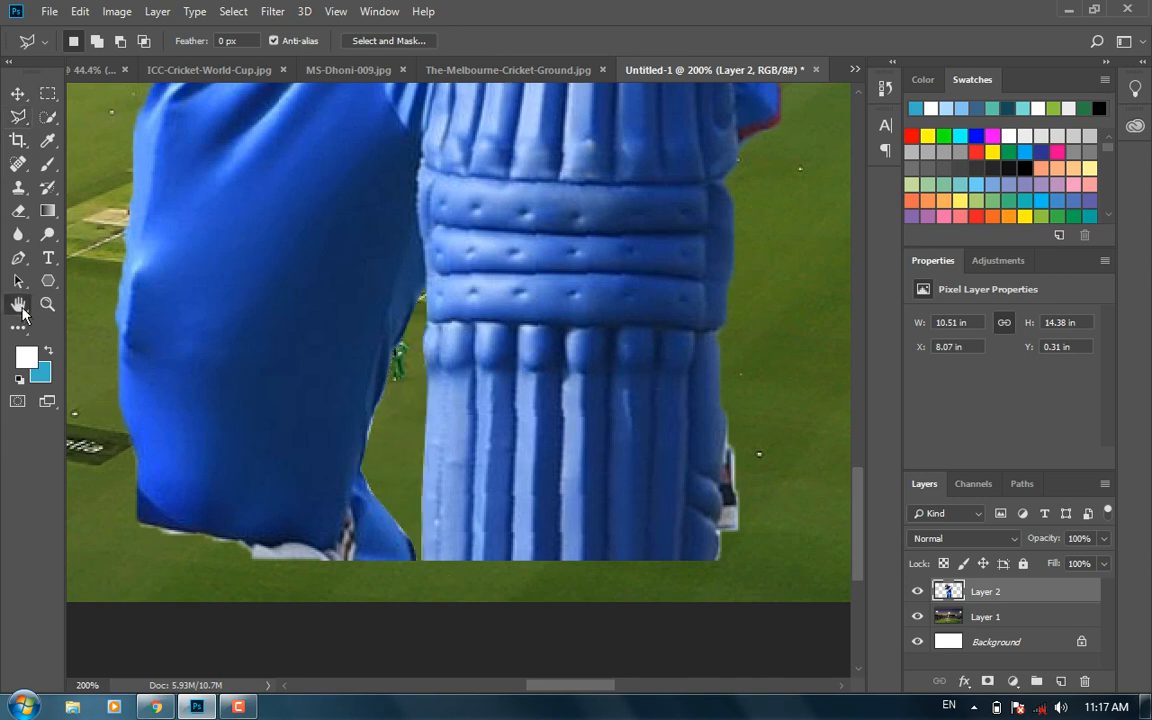
{"action": "left_click", "coordinate": [48, 93]}
{"action": "left_click_drag", "start_coordinate": [267, 152], "coordinate": [328, 628]}
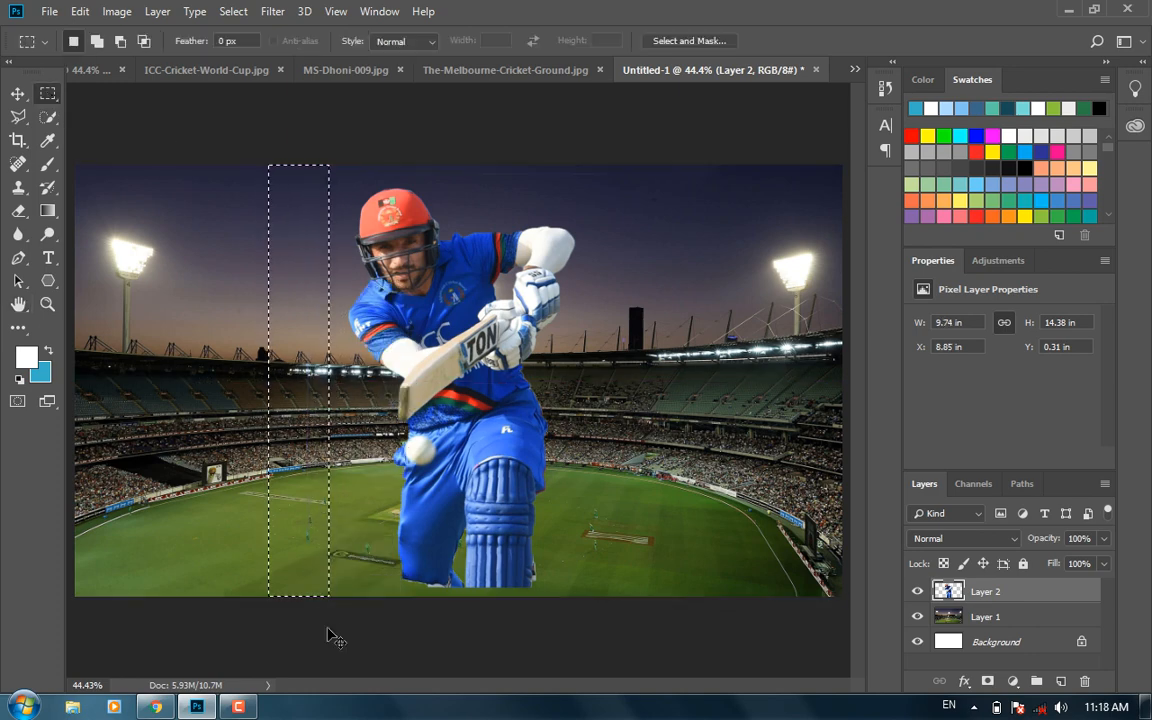
{"action": "left_click_drag", "start_coordinate": [313, 158], "coordinate": [641, 185]}
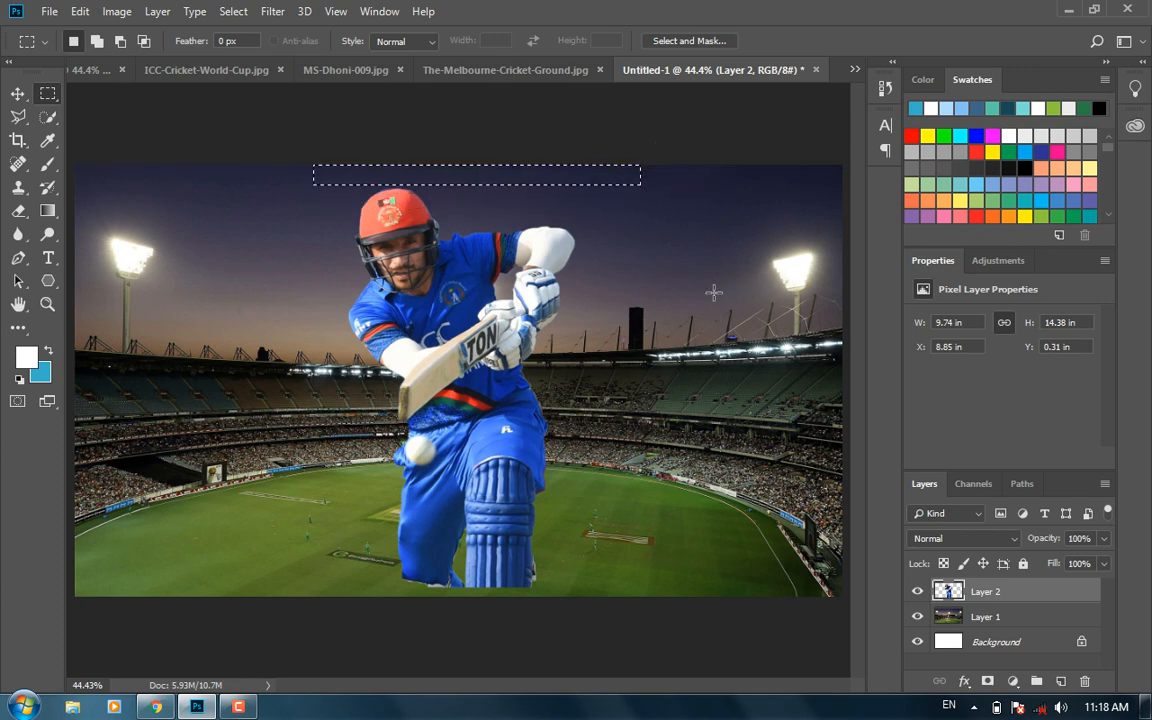
{"action": "key", "text": "ctrl+d"}
Move the Afghan batsman to the right side of the stadium and scale him down to about 6.9 by 12.14 in.
{"action": "left_click", "coordinate": [18, 93]}
{"action": "left_click_drag", "start_coordinate": [497, 400], "coordinate": [733, 415]}
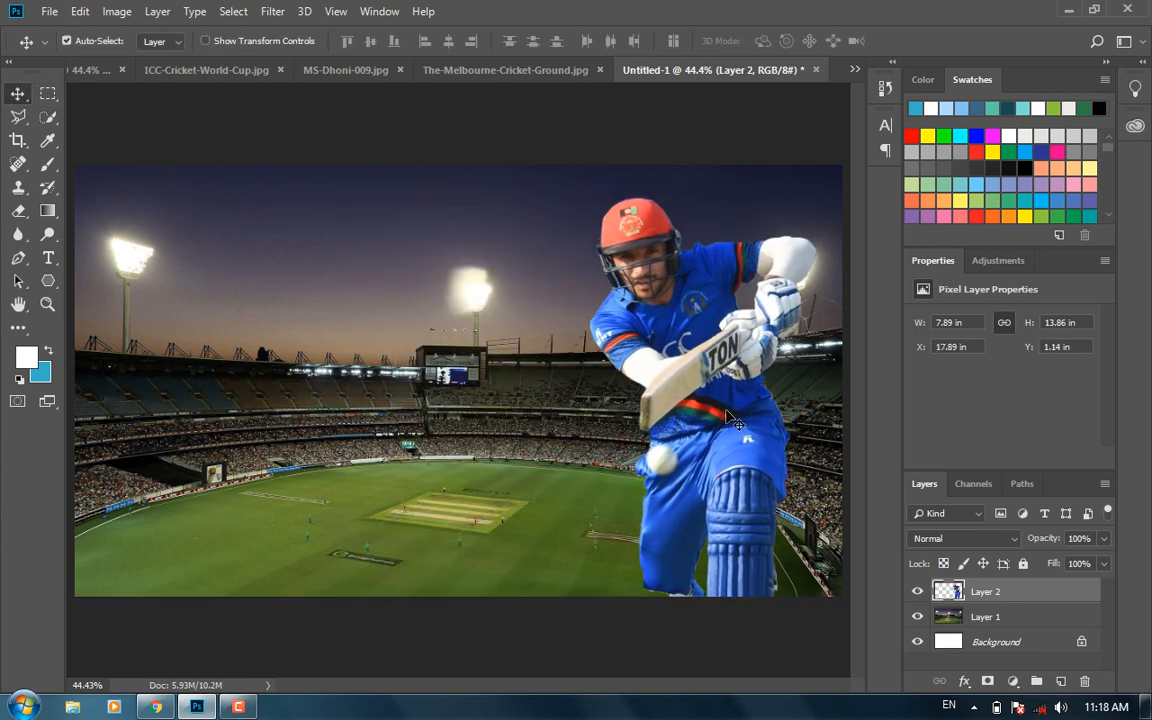
{"action": "key", "text": "ctrl+t"}
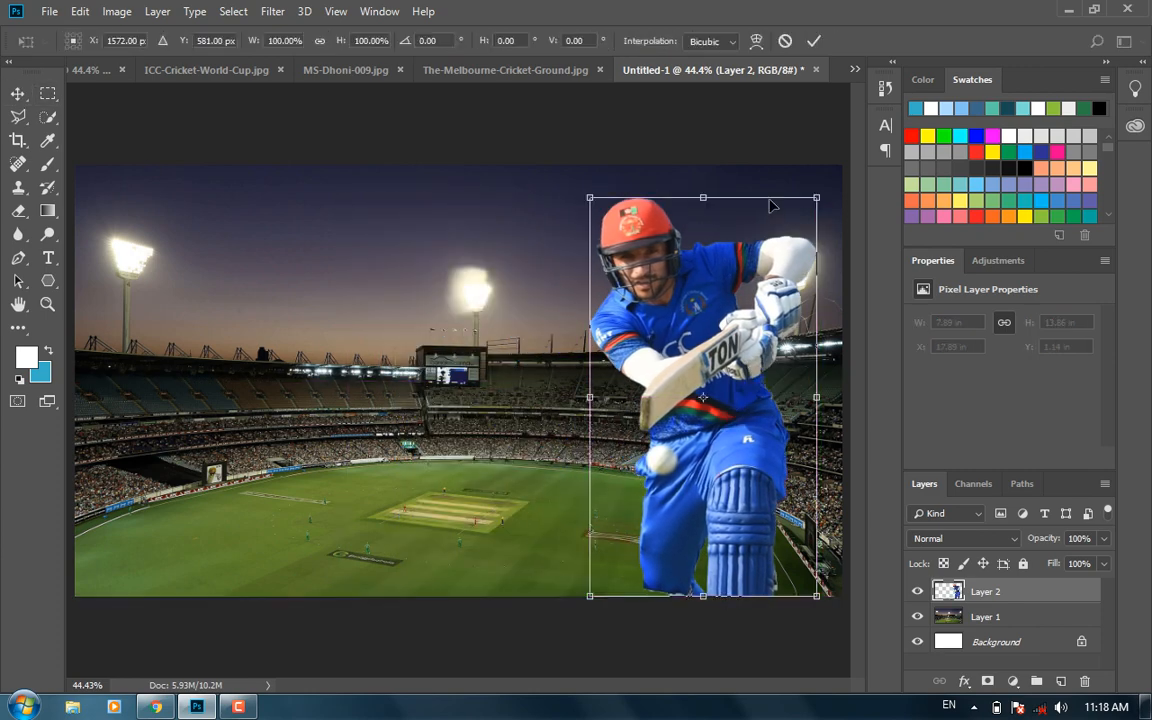
{"action": "left_click_drag", "start_coordinate": [811, 201], "coordinate": [798, 226]}
{"action": "left_click_drag", "start_coordinate": [741, 340], "coordinate": [740, 361]}
{"action": "key", "text": "Return"}
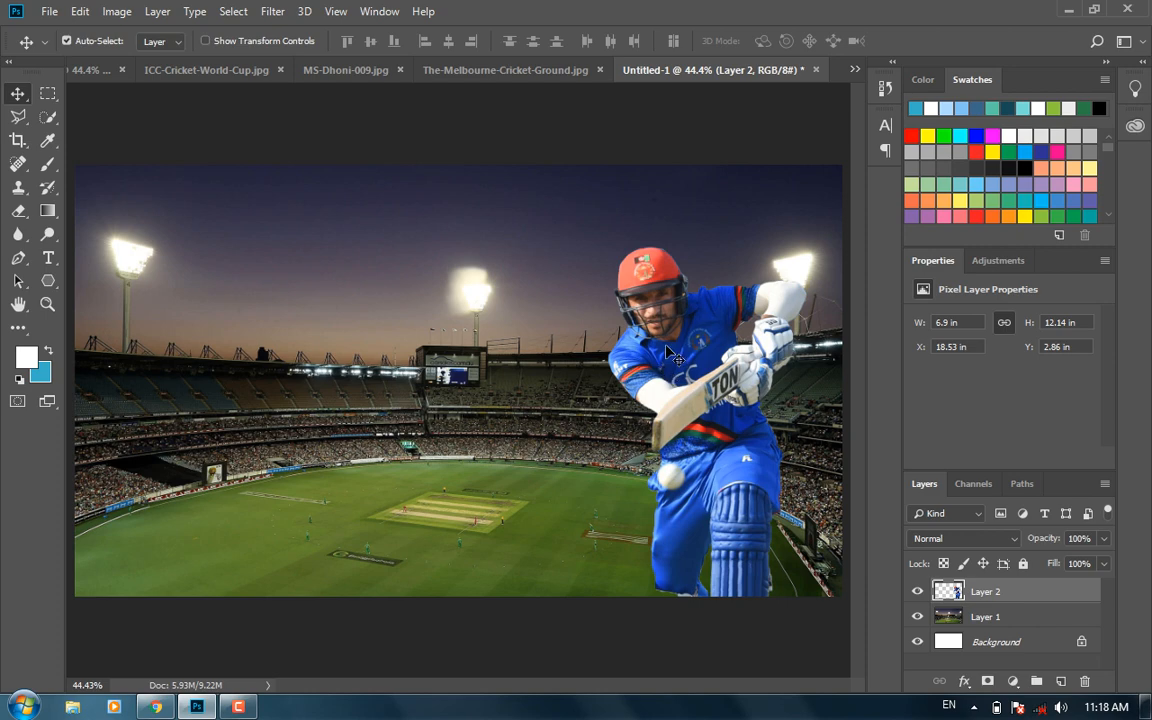
Copy a rectangular area around the batsman in MS-Dhoni-009.jpg and paste it into Untitled-1 as a new layer.
{"action": "left_click", "coordinate": [300, 69]}
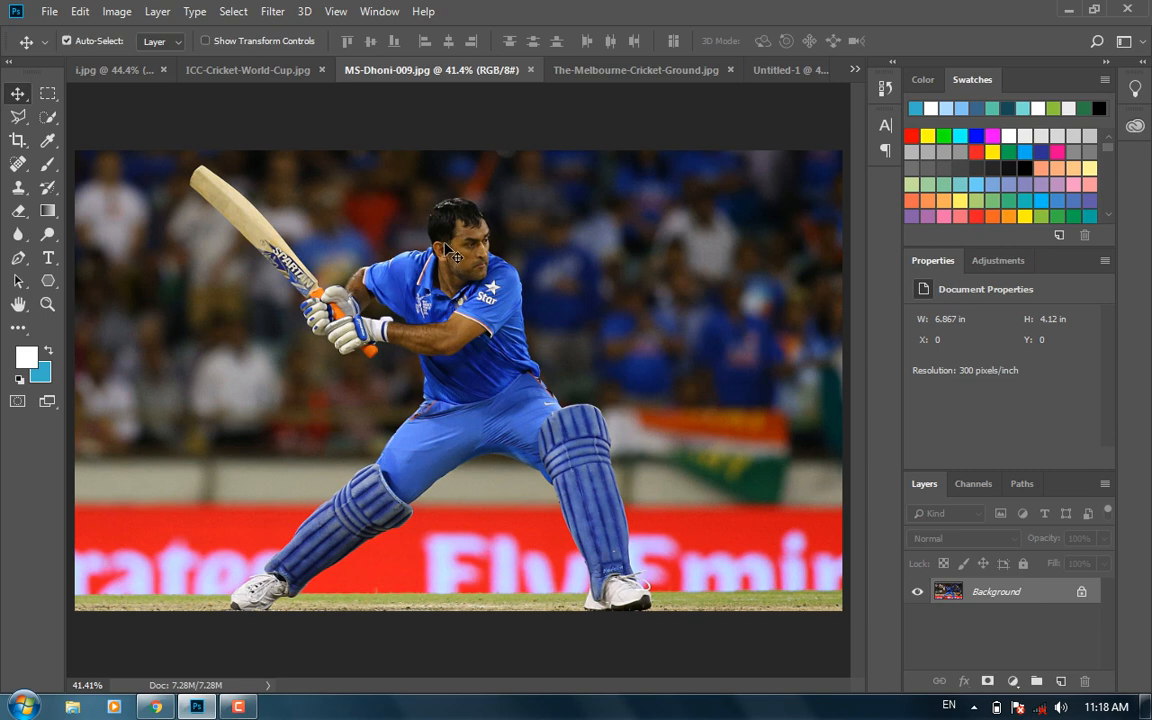
{"action": "key", "text": "m"}
{"action": "left_click_drag", "start_coordinate": [173, 159], "coordinate": [663, 643]}
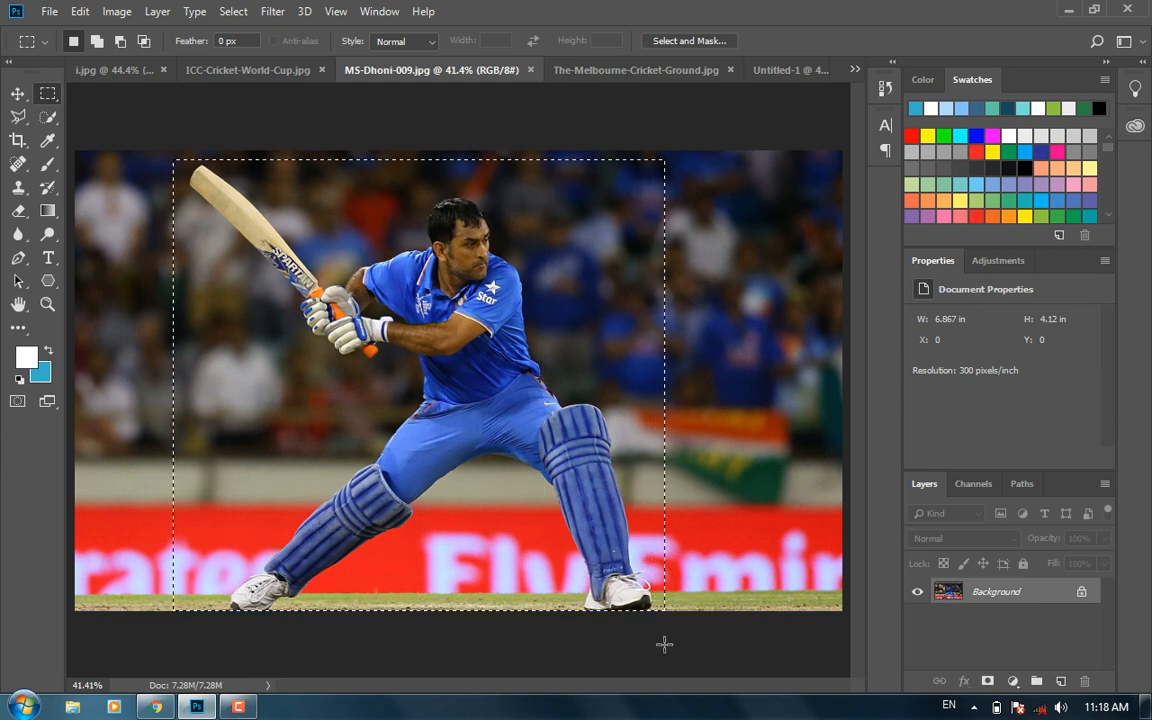
{"action": "left_click", "coordinate": [790, 70]}
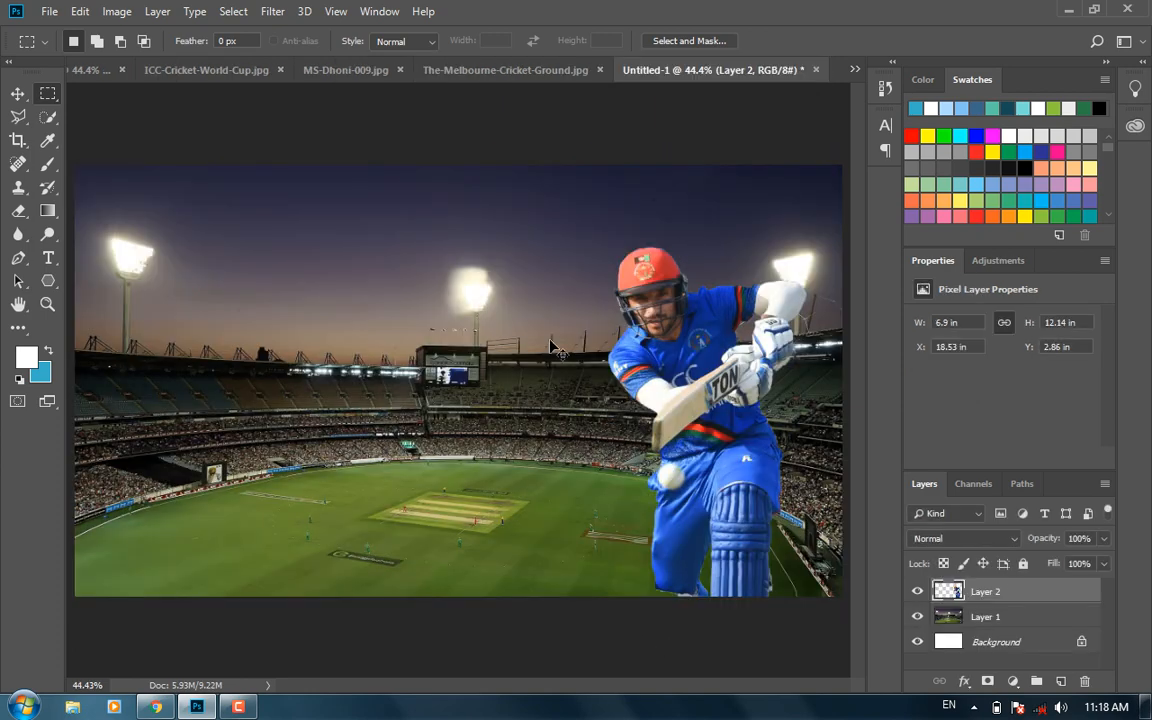
{"action": "key", "text": "ctrl+v"}
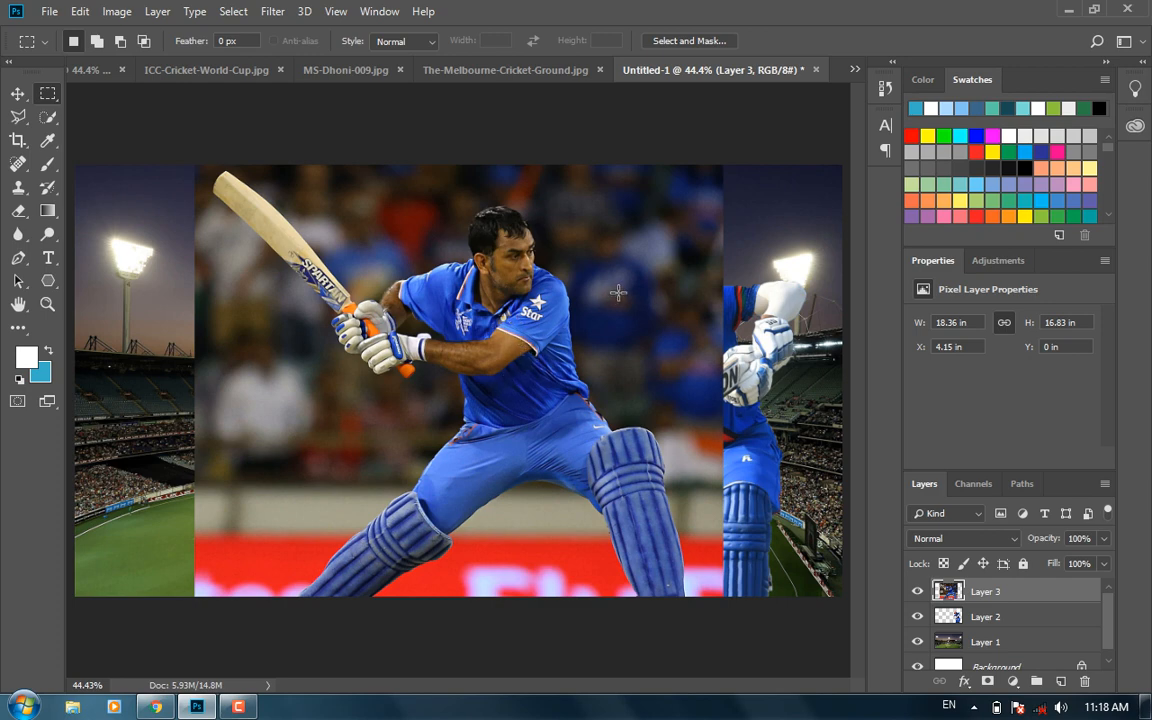
Select the Indian batsman on Layer 3 with the Quick Selection tool, including his head, arms, gloves, bat, trousers and both pads.
{"action": "left_click", "coordinate": [47, 118]}
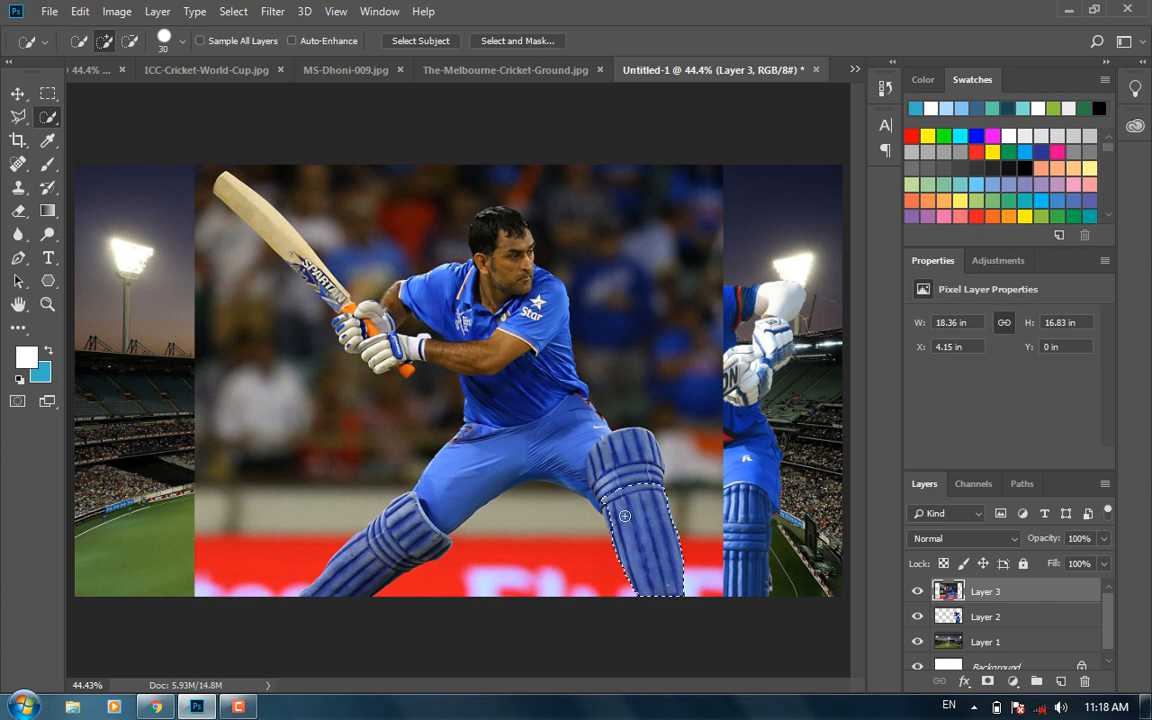
{"action": "mouse_move", "coordinate": [589, 463]}
{"action": "left_mouse_down"}
{"action": "mouse_move", "coordinate": [506, 375]}
{"action": "mouse_move", "coordinate": [522, 270]}
{"action": "mouse_move", "coordinate": [554, 351]}
{"action": "mouse_move", "coordinate": [521, 269]}
{"action": "mouse_move", "coordinate": [499, 222]}
{"action": "left_mouse_up"}
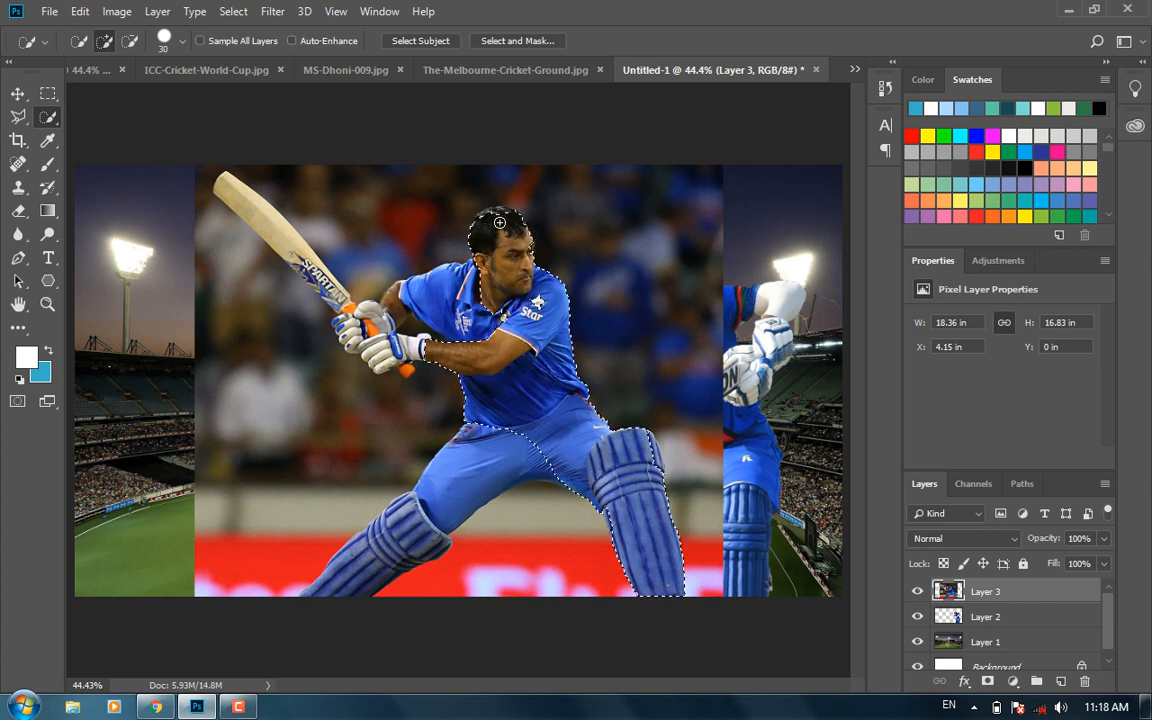
{"action": "mouse_move", "coordinate": [508, 297]}
{"action": "left_mouse_down"}
{"action": "mouse_move", "coordinate": [440, 252]}
{"action": "mouse_move", "coordinate": [368, 270]}
{"action": "mouse_move", "coordinate": [403, 296]}
{"action": "left_mouse_up"}
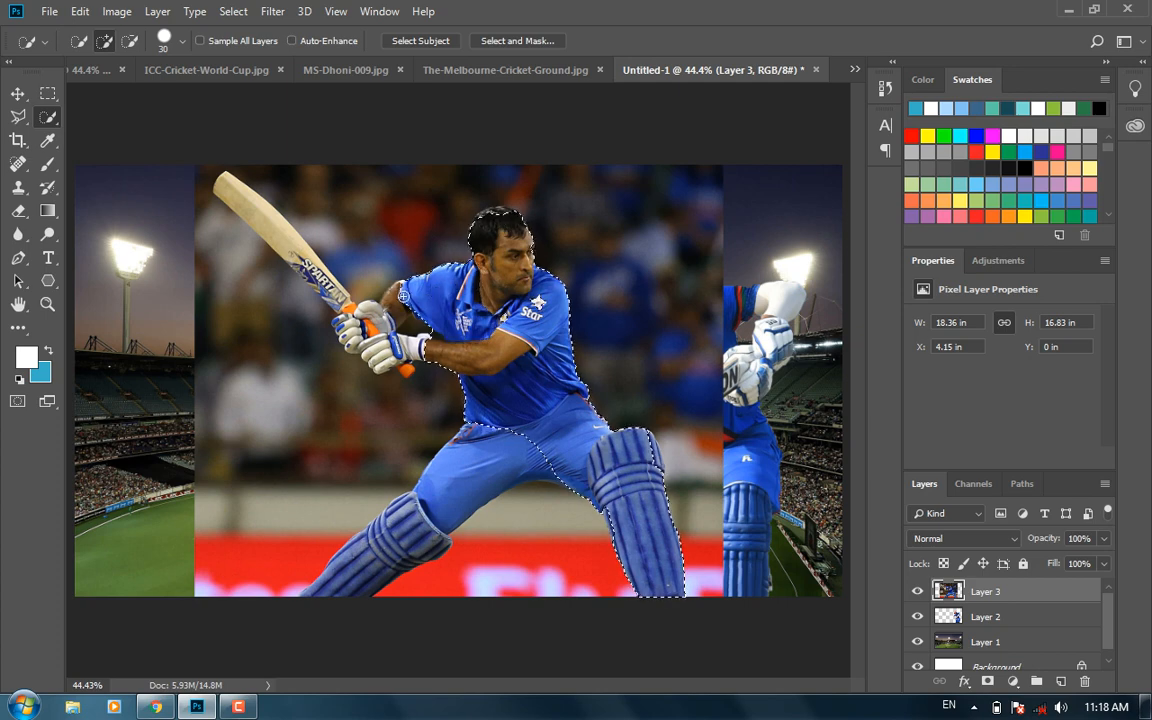
{"action": "left_click_drag", "start_coordinate": [382, 354], "coordinate": [403, 357]}
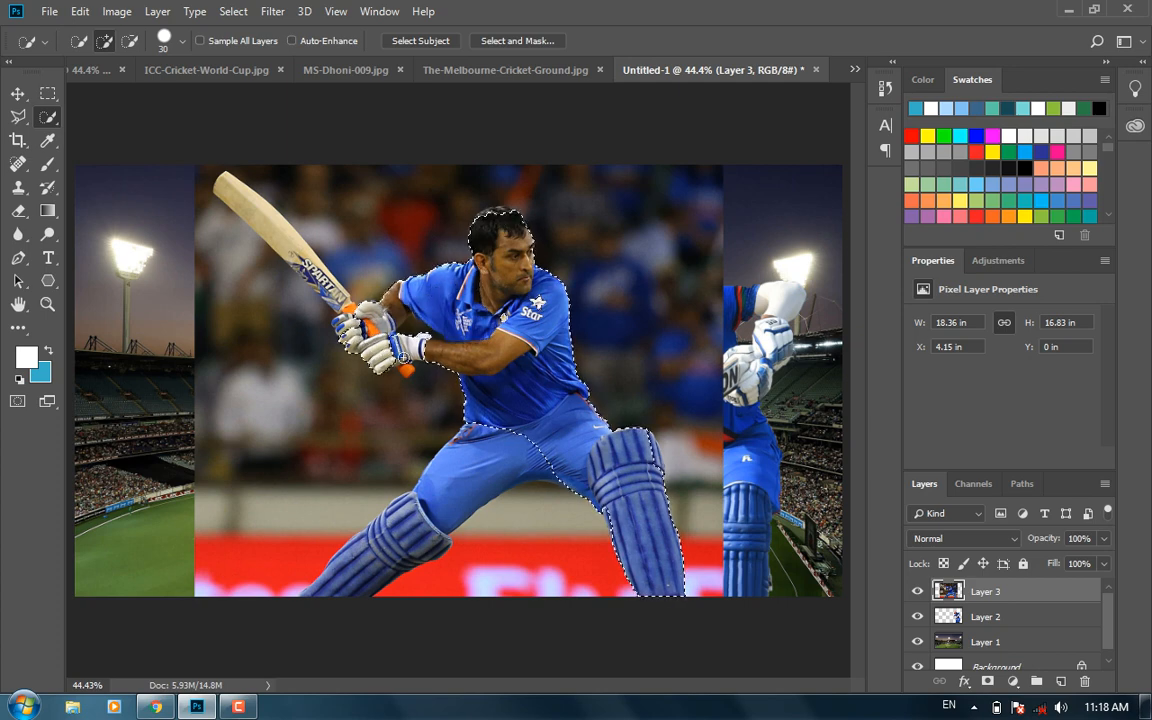
{"action": "left_click_drag", "start_coordinate": [340, 323], "coordinate": [330, 287]}
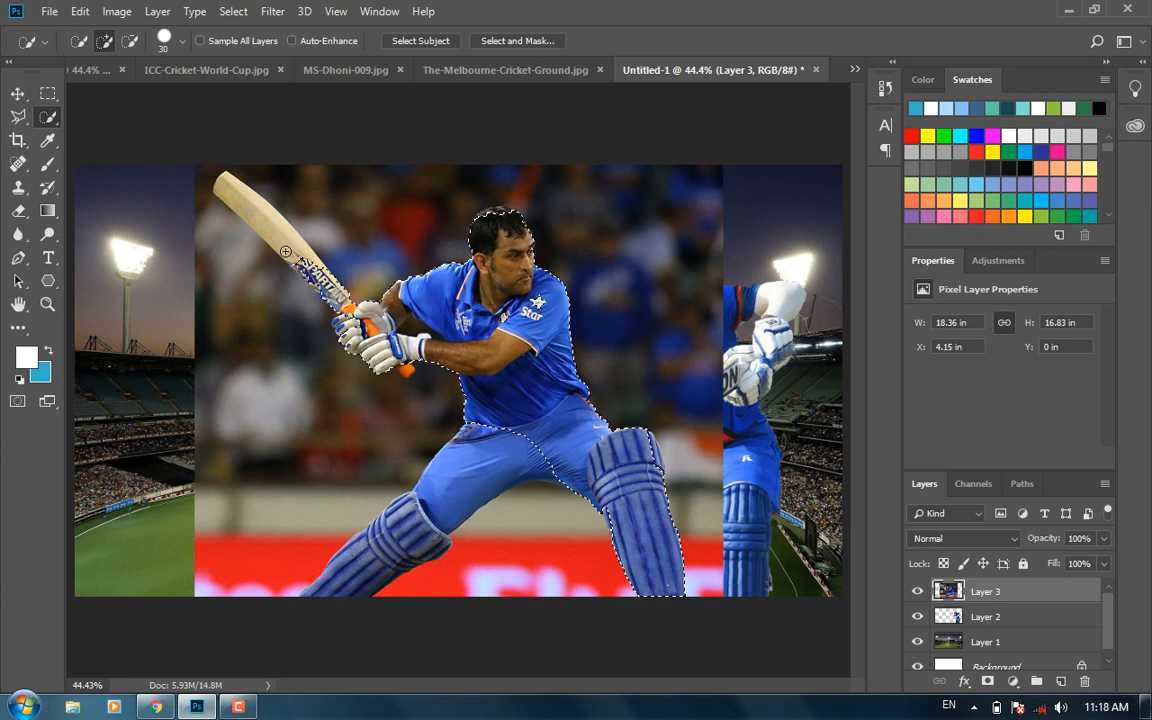
{"action": "left_click_drag", "start_coordinate": [286, 251], "coordinate": [239, 199]}
{"action": "mouse_move", "coordinate": [492, 446]}
{"action": "left_mouse_down"}
{"action": "mouse_move", "coordinate": [450, 481]}
{"action": "mouse_move", "coordinate": [429, 536]}
{"action": "mouse_move", "coordinate": [415, 523]}
{"action": "mouse_move", "coordinate": [365, 584]}
{"action": "left_mouse_up"}
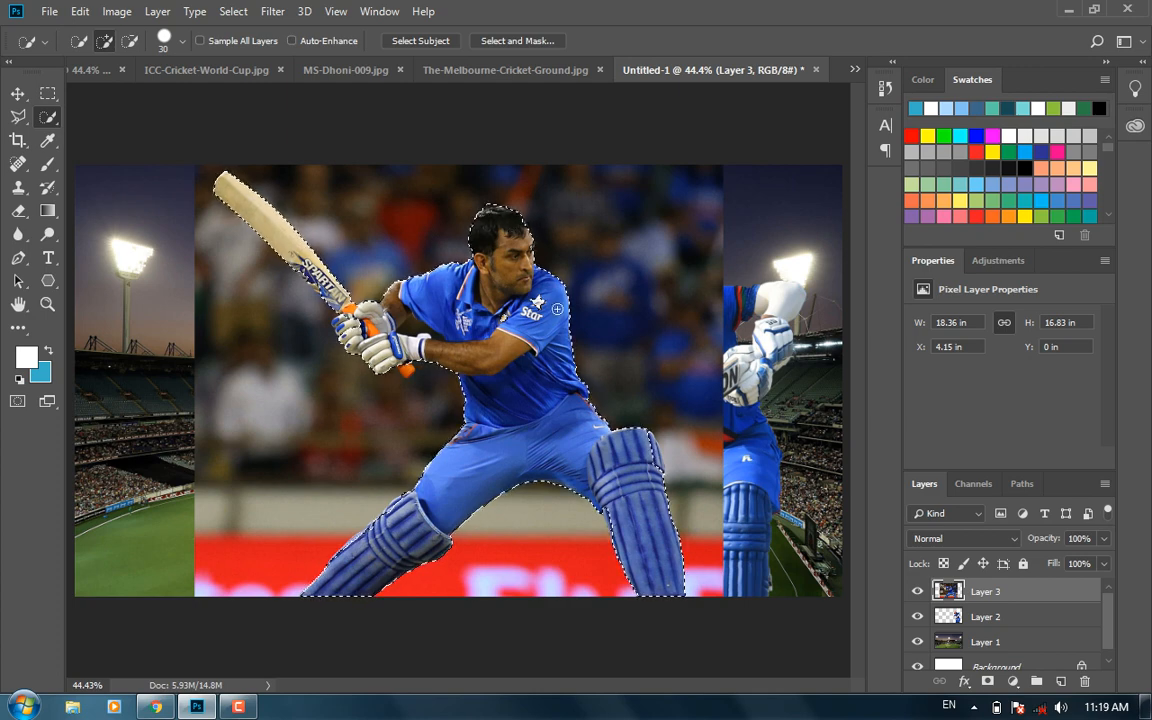
{"action": "key", "text": "z"}
{"action": "left_click_drag", "start_coordinate": [452, 187], "coordinate": [522, 249]}
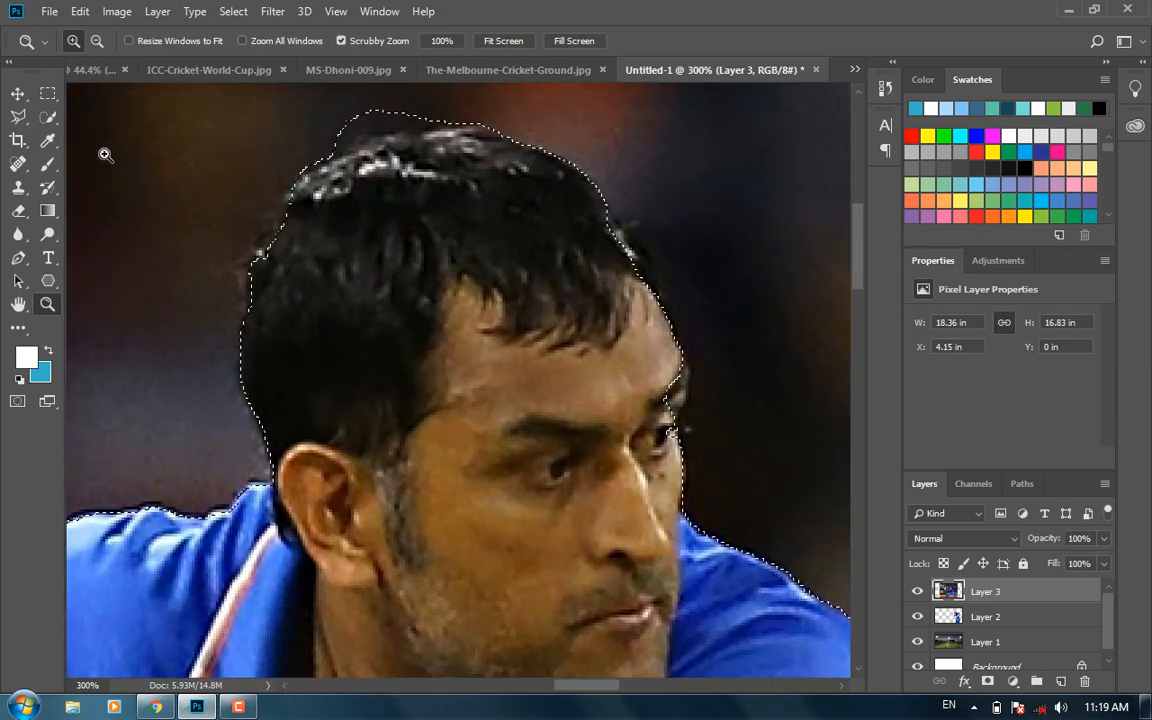
Add the missed eye and eyebrow edge of the Indian batsman's face to the selection with the Polygonal Lasso.
{"action": "left_click", "coordinate": [19, 119]}
{"action": "left_click_drag", "start_coordinate": [491, 362], "coordinate": [323, 247]}
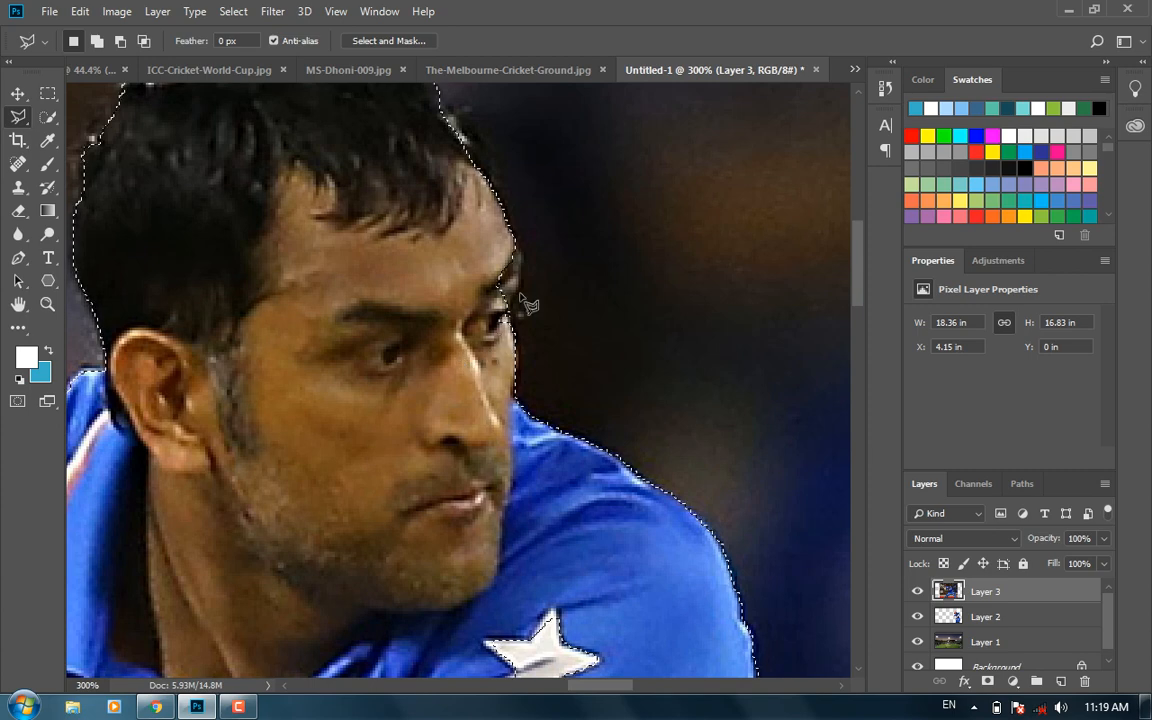
{"action": "left_click", "coordinate": [519, 258], "text": "shift"}
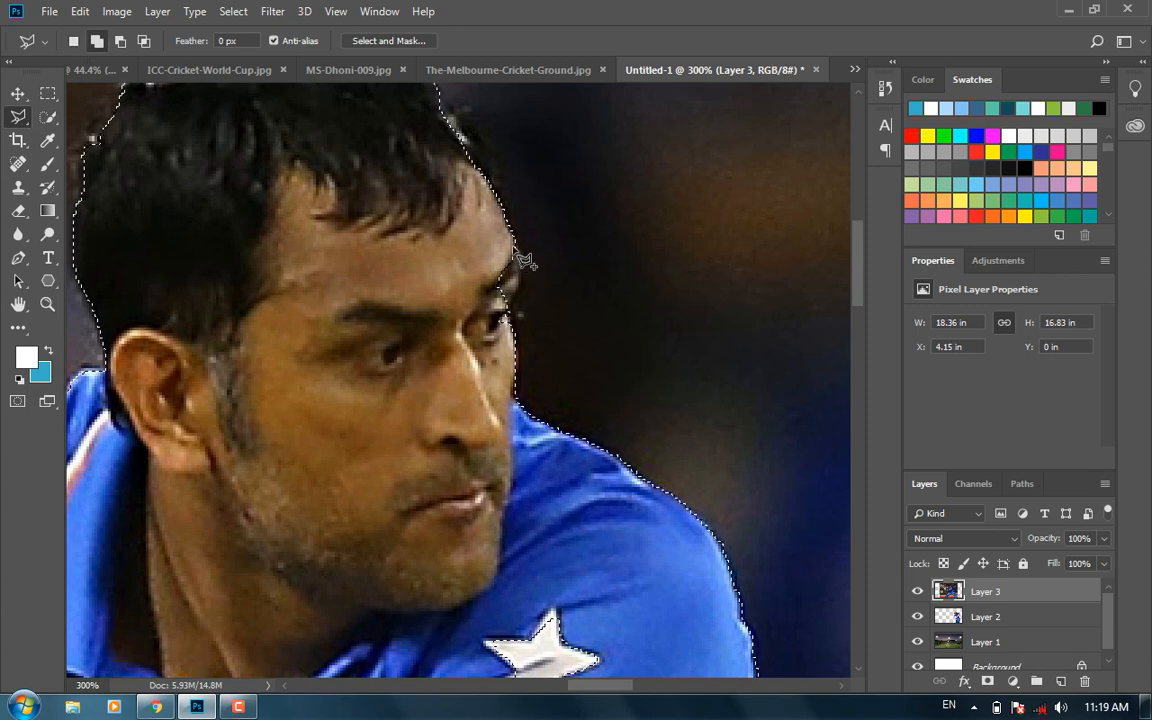
{"action": "left_click", "coordinate": [514, 342]}
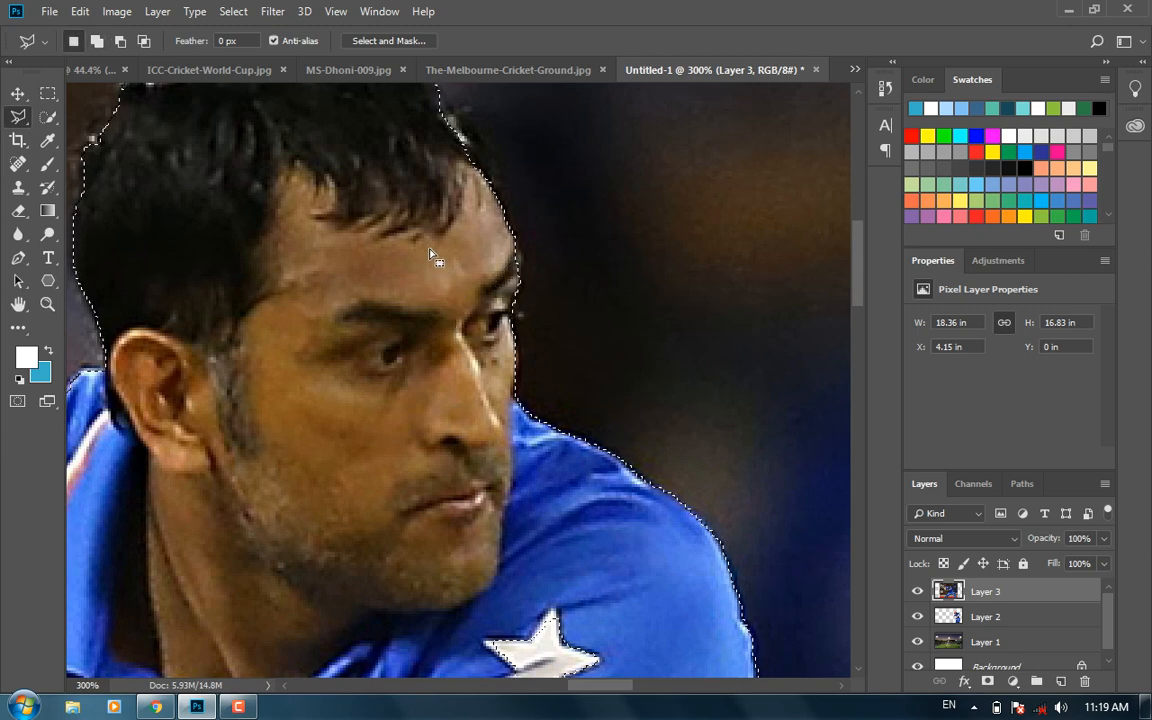
Add the missed strip of hair and forehead on the side he is facing to the selection.
{"action": "left_click_drag", "start_coordinate": [424, 226], "coordinate": [559, 442]}
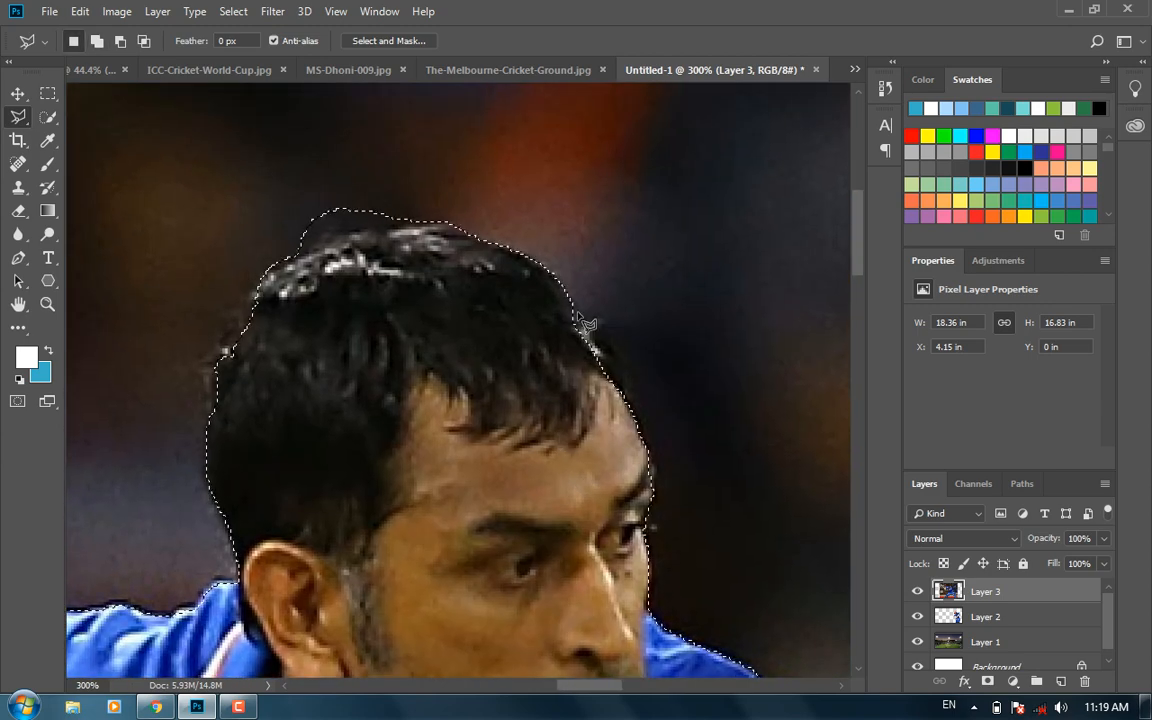
{"action": "left_click", "coordinate": [621, 385]}
{"action": "left_click", "coordinate": [645, 437]}
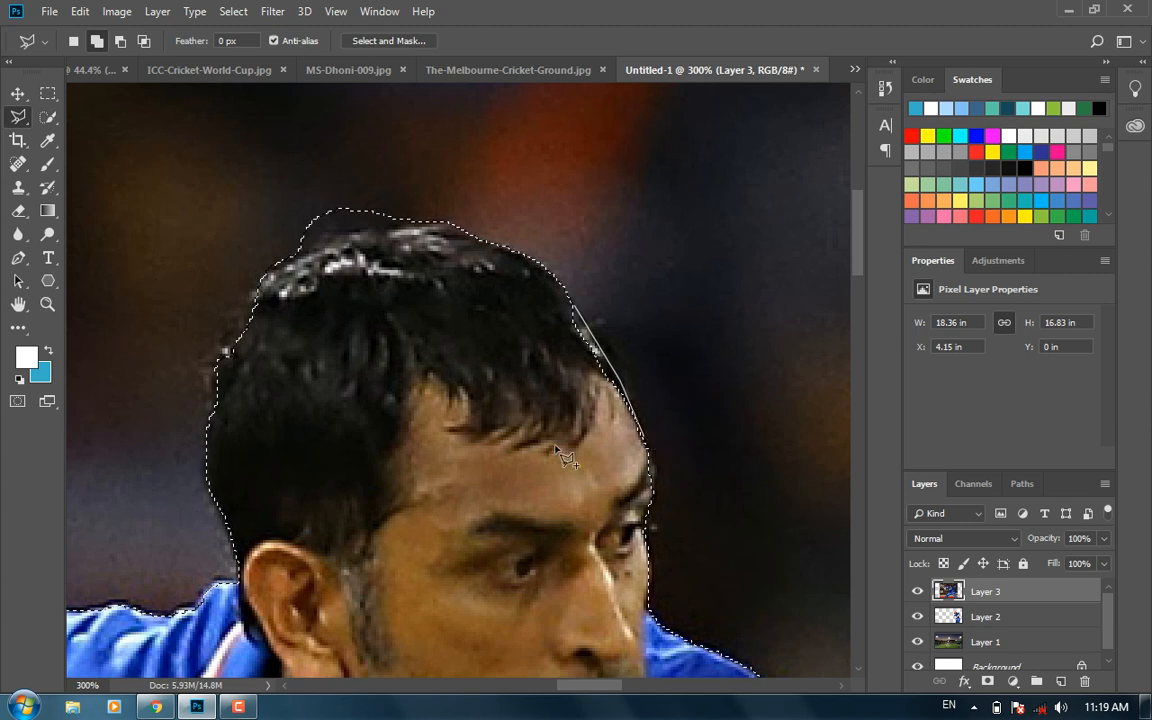
{"action": "double_click", "coordinate": [522, 316]}
Subtract the excess background above the batsman's hair from the selection with the Polygonal Lasso.
{"action": "left_click_drag", "start_coordinate": [475, 312], "coordinate": [612, 396]}
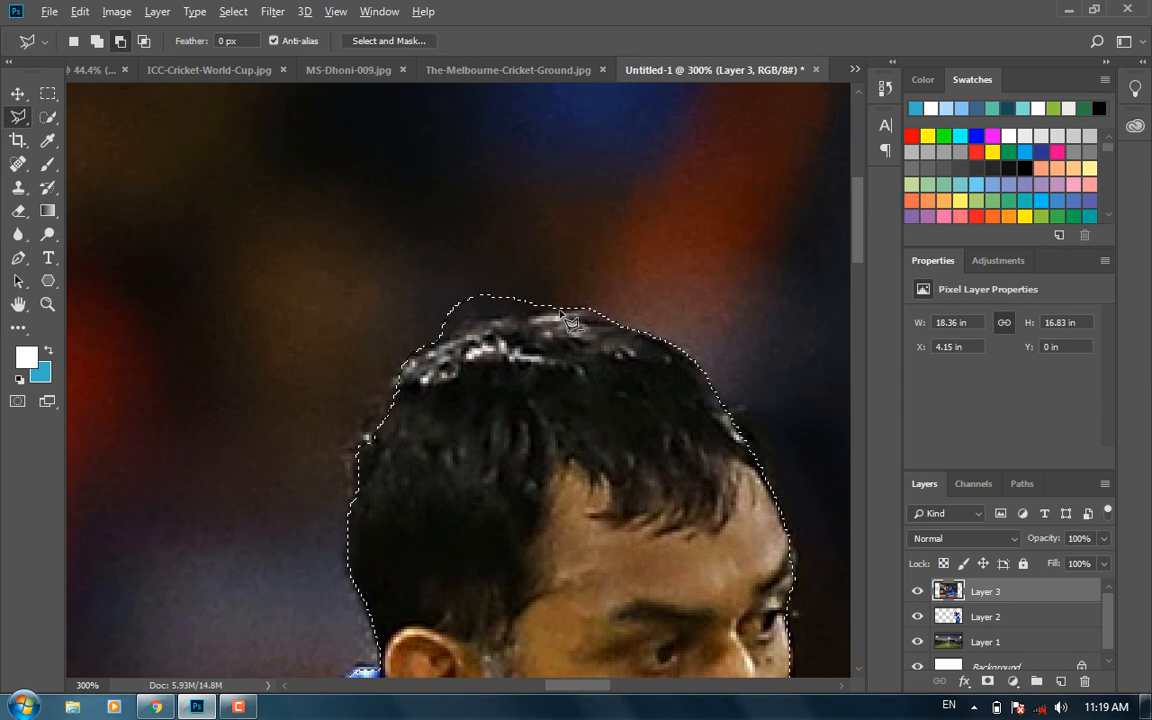
{"action": "left_click", "coordinate": [566, 314]}
{"action": "left_click", "coordinate": [470, 317]}
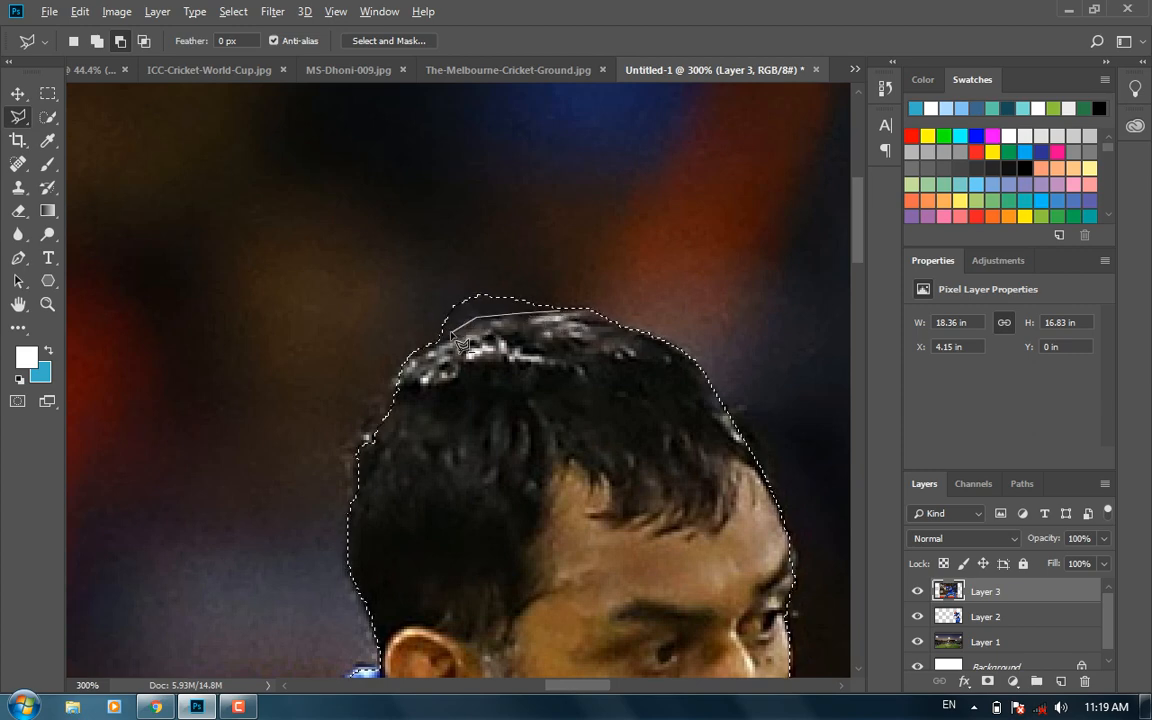
{"action": "left_click", "coordinate": [377, 290]}
{"action": "left_click", "coordinate": [492, 243]}
{"action": "double_click", "coordinate": [514, 252]}
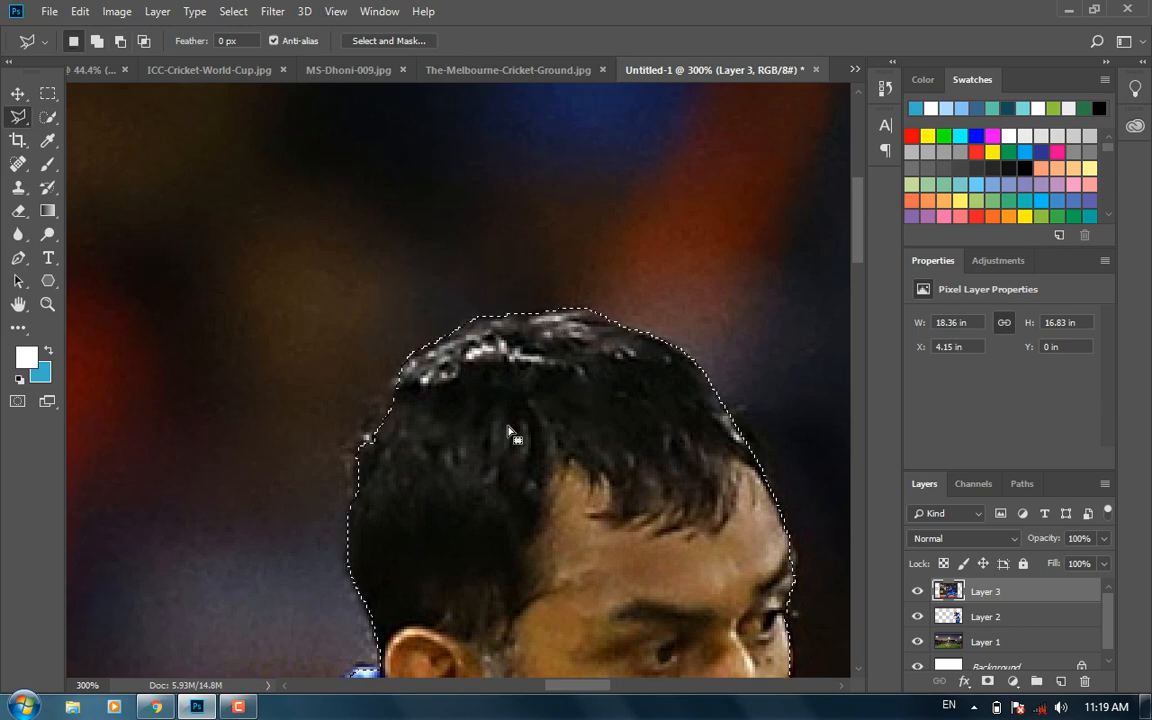
Add the missed lower edge of the bat beside the SPARTAN lettering, down to the handle, to the selection.
{"action": "scroll", "coordinate": [488, 440], "scroll_direction": "down", "scroll_amount": 5}
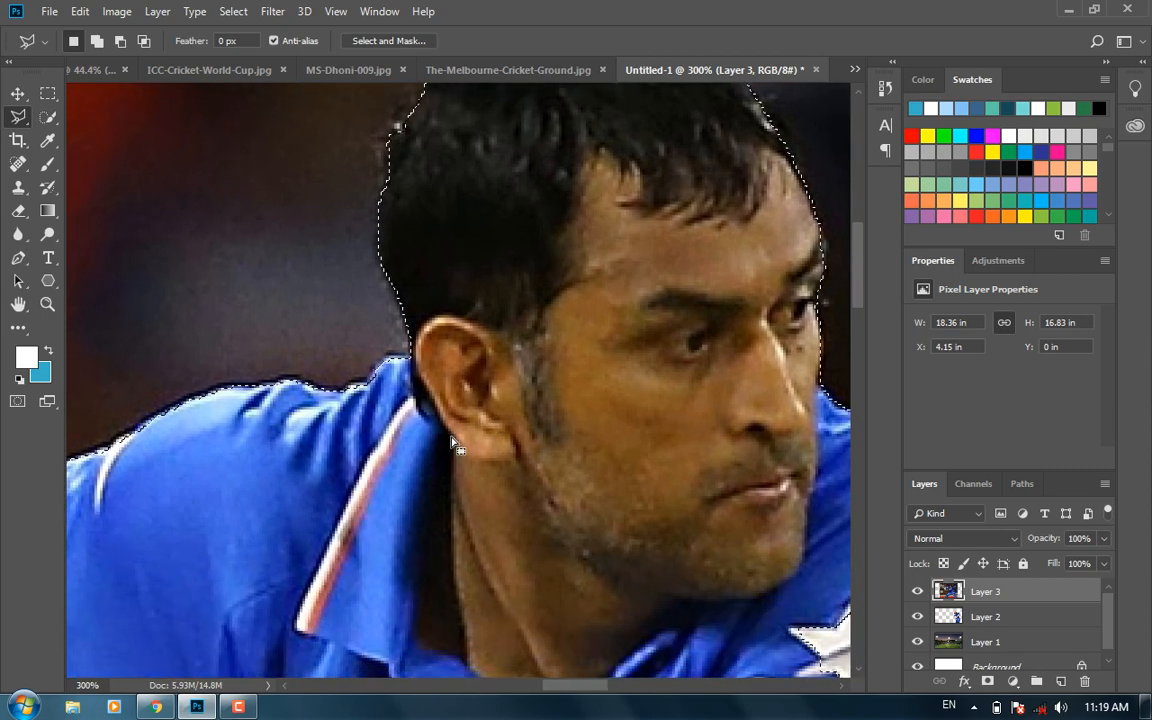
{"action": "left_click_drag", "start_coordinate": [300, 466], "coordinate": [662, 352]}
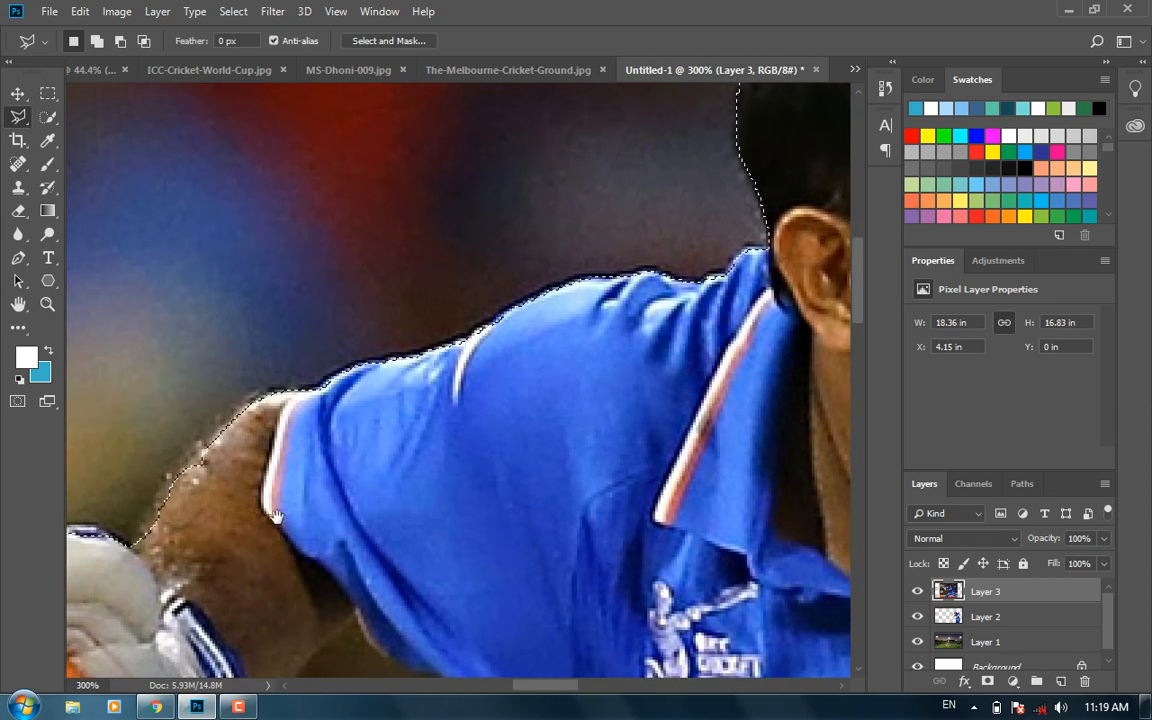
{"action": "left_click_drag", "start_coordinate": [277, 515], "coordinate": [667, 350]}
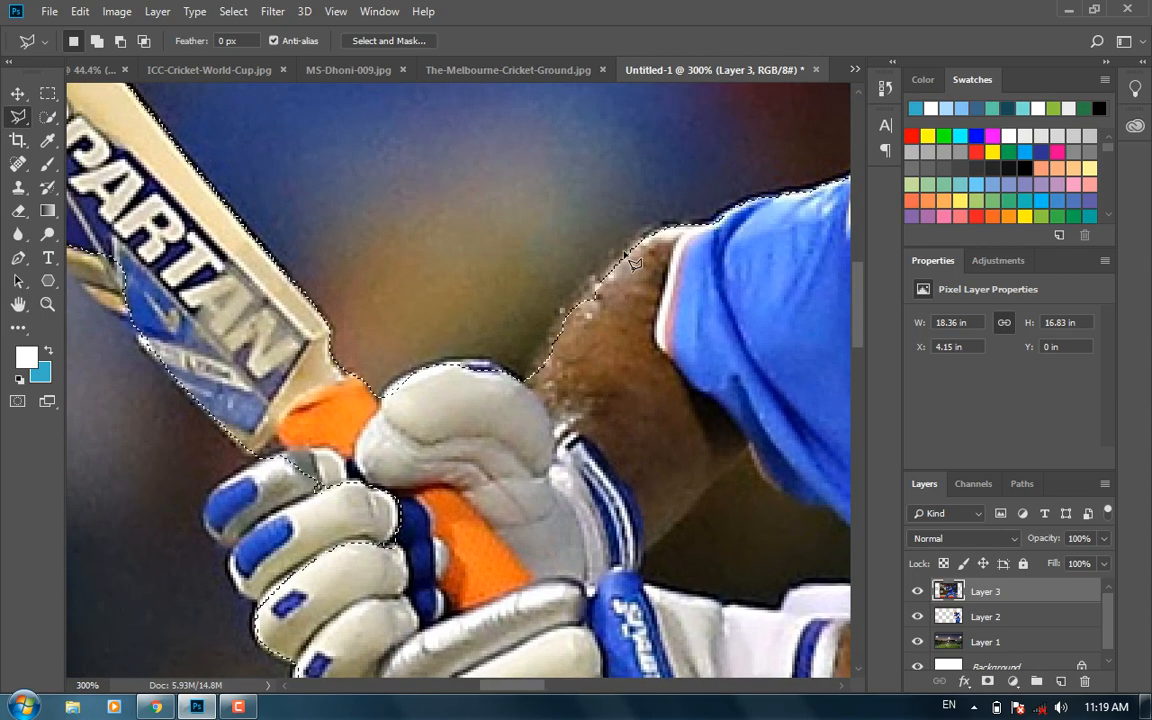
{"action": "left_click_drag", "start_coordinate": [328, 385], "coordinate": [745, 517]}
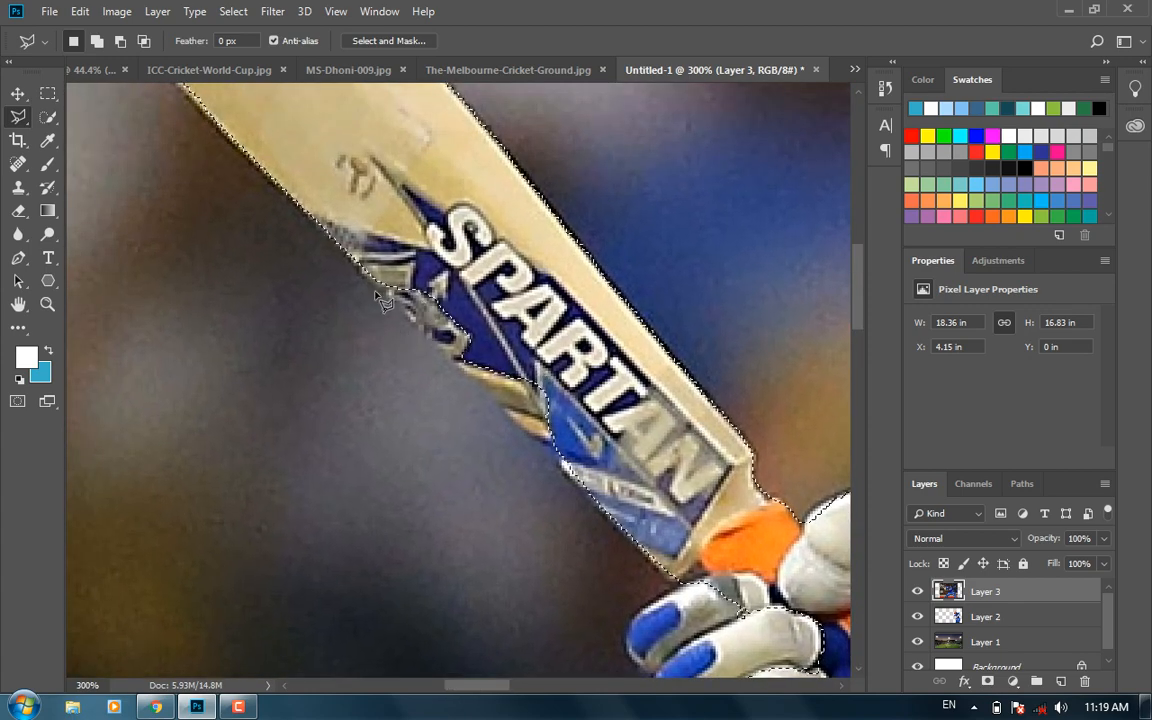
{"action": "left_click", "coordinate": [308, 217], "text": "shift"}
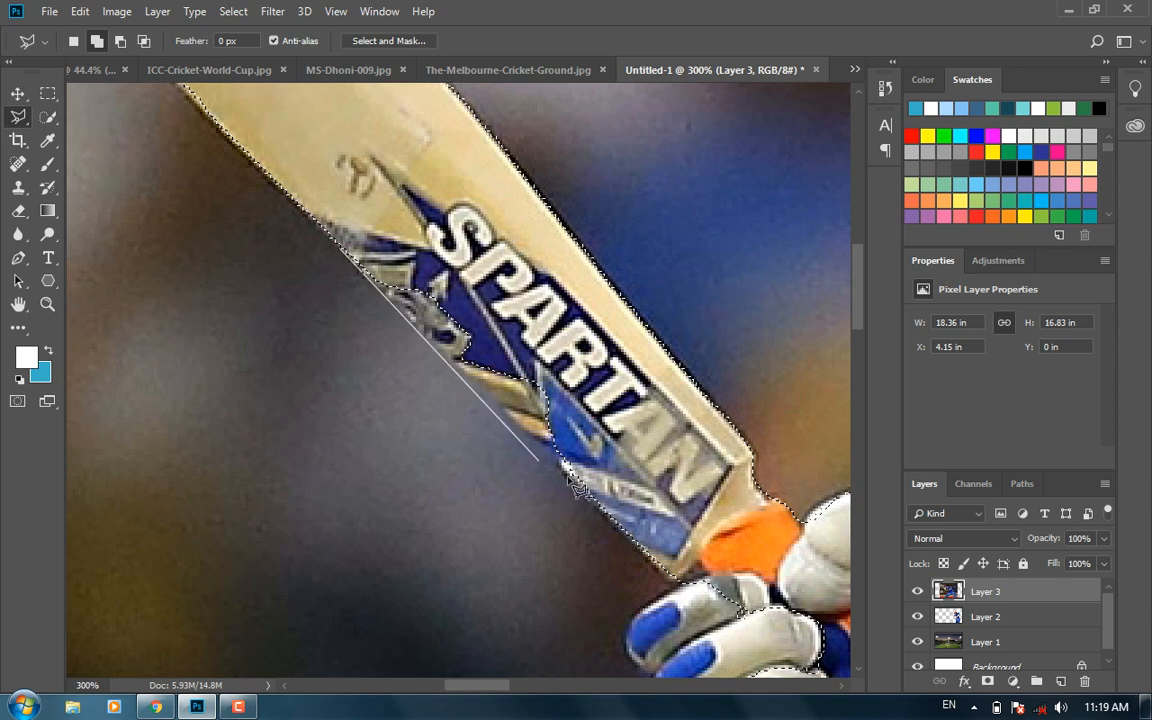
{"action": "left_click", "coordinate": [668, 577]}
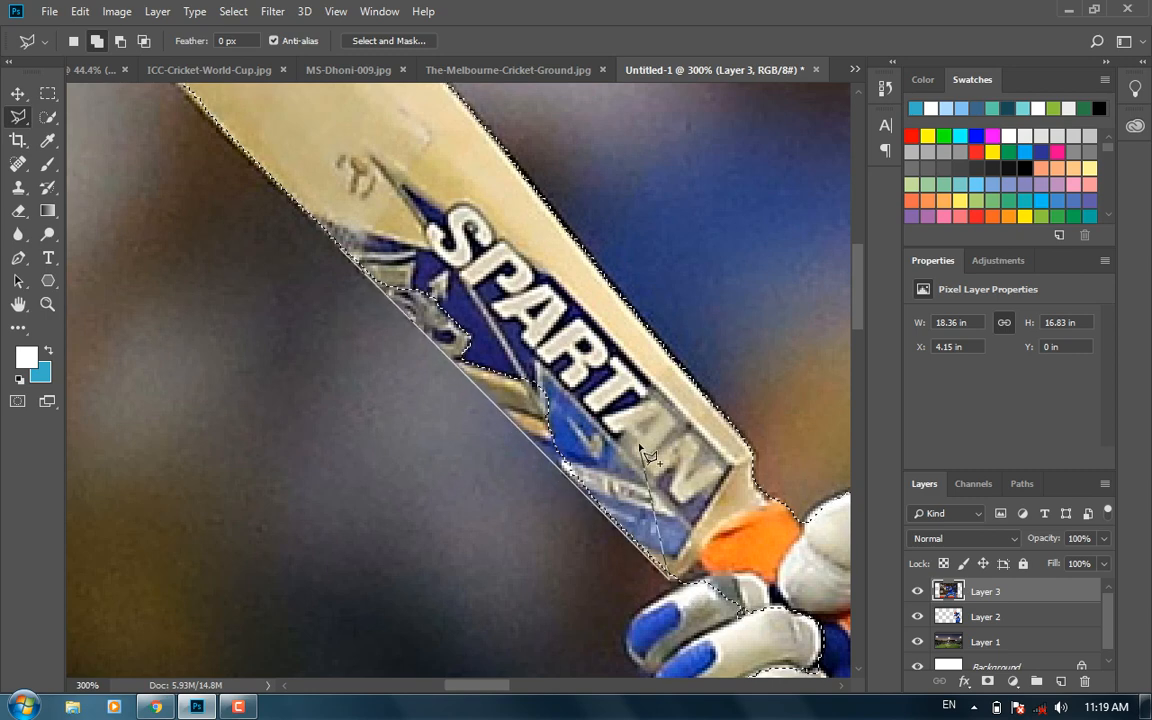
Add the missed fingers of the upper batting glove, just below the bat blade, to the selection.
{"action": "left_click_drag", "start_coordinate": [648, 455], "coordinate": [373, 171]}
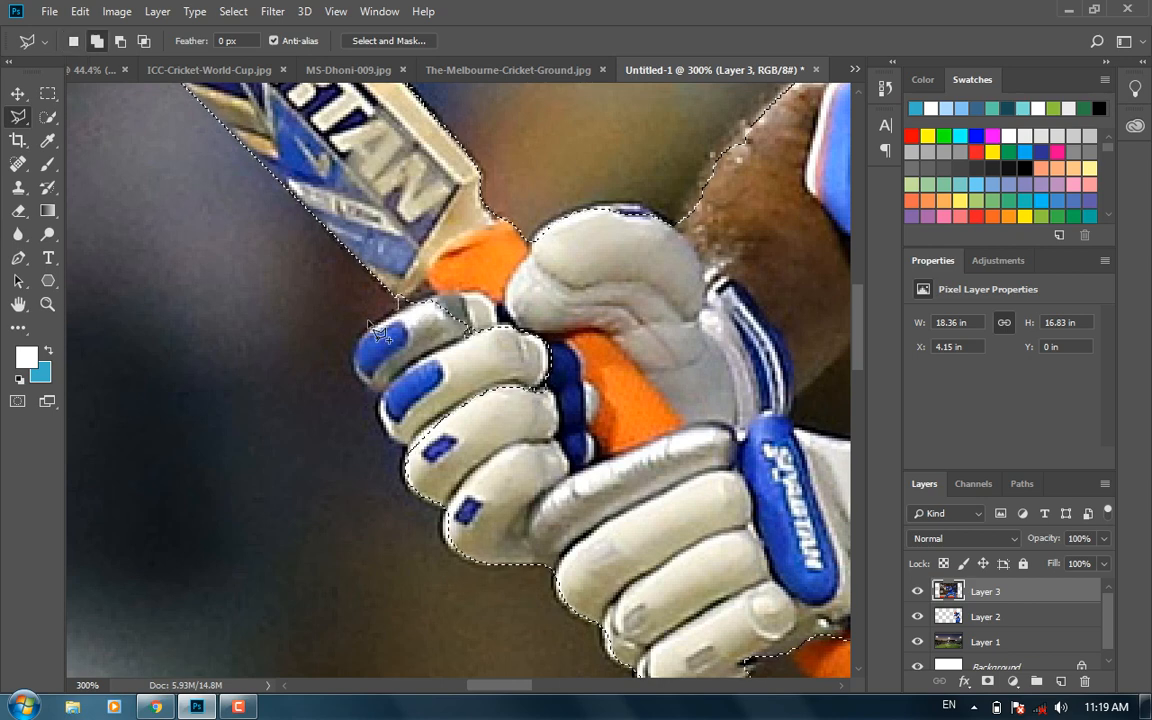
{"action": "left_click", "coordinate": [354, 355]}
{"action": "left_click", "coordinate": [356, 373]}
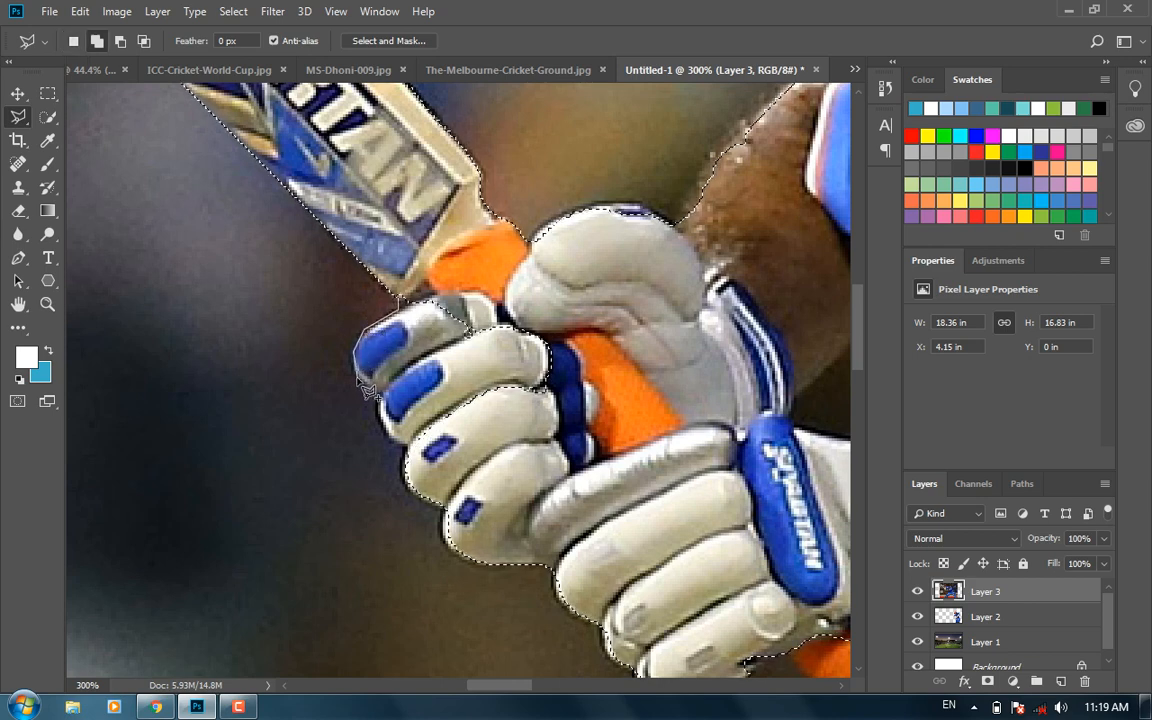
{"action": "left_click", "coordinate": [370, 386]}
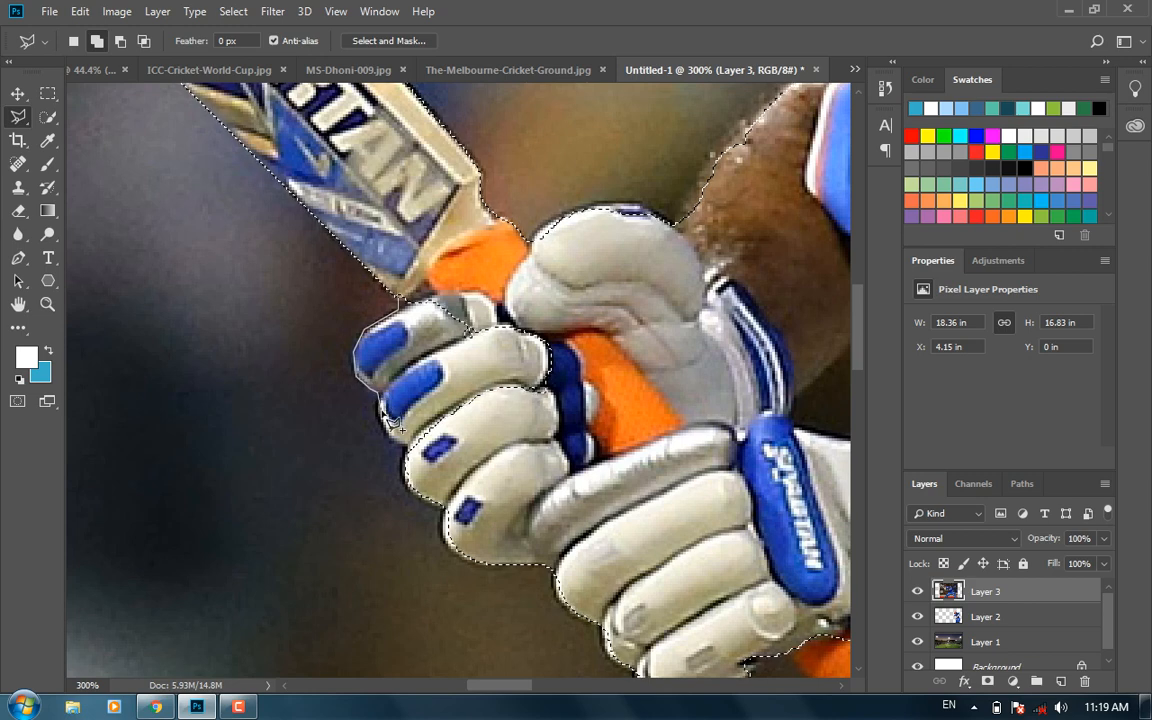
{"action": "left_click", "coordinate": [404, 444]}
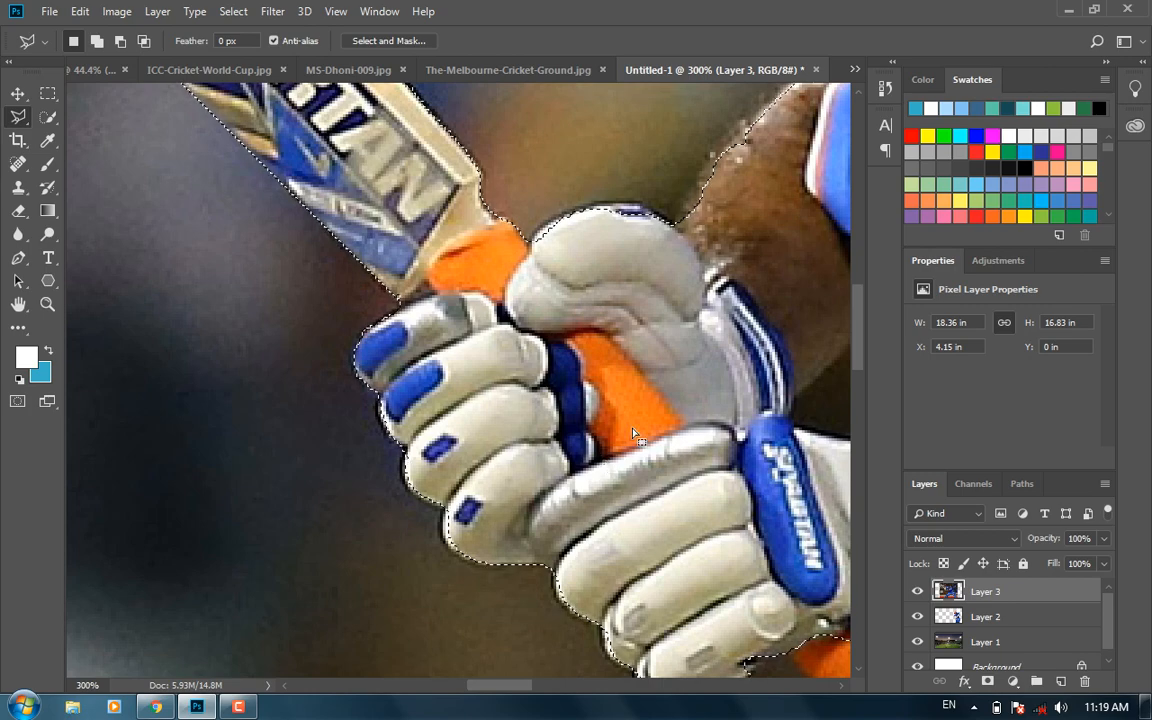
Add the orange end of the bat handle below the lower glove to the selection.
{"action": "left_click_drag", "start_coordinate": [592, 384], "coordinate": [462, 244]}
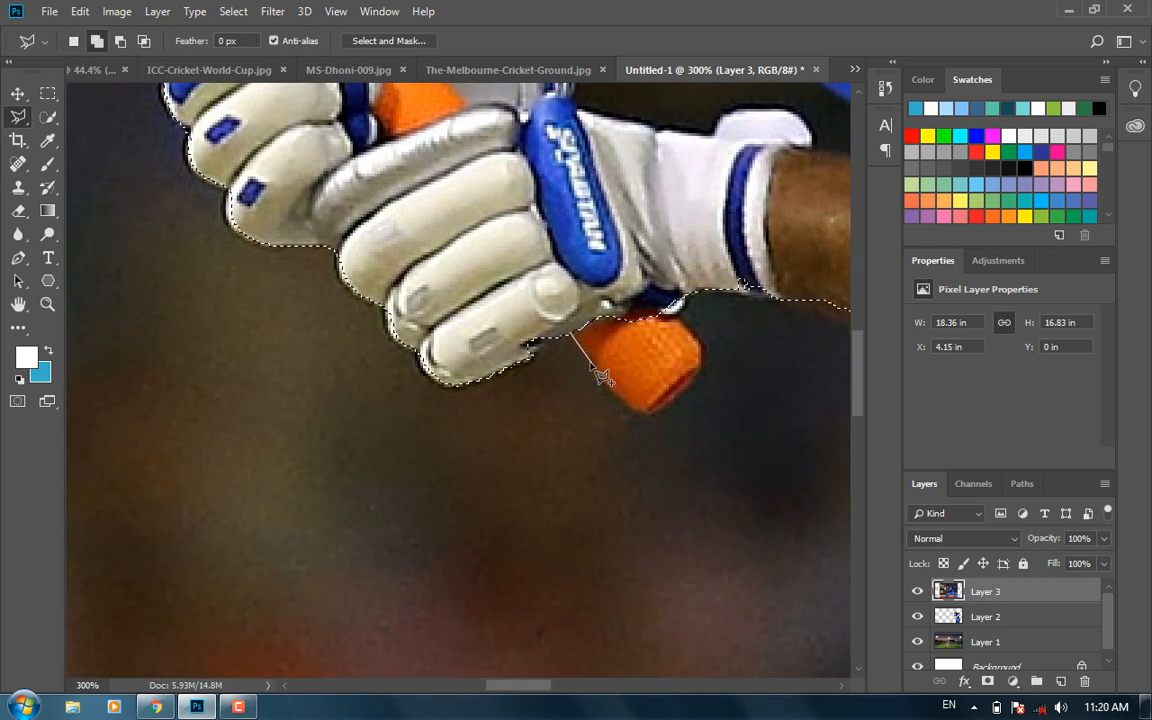
{"action": "left_click", "coordinate": [625, 407]}
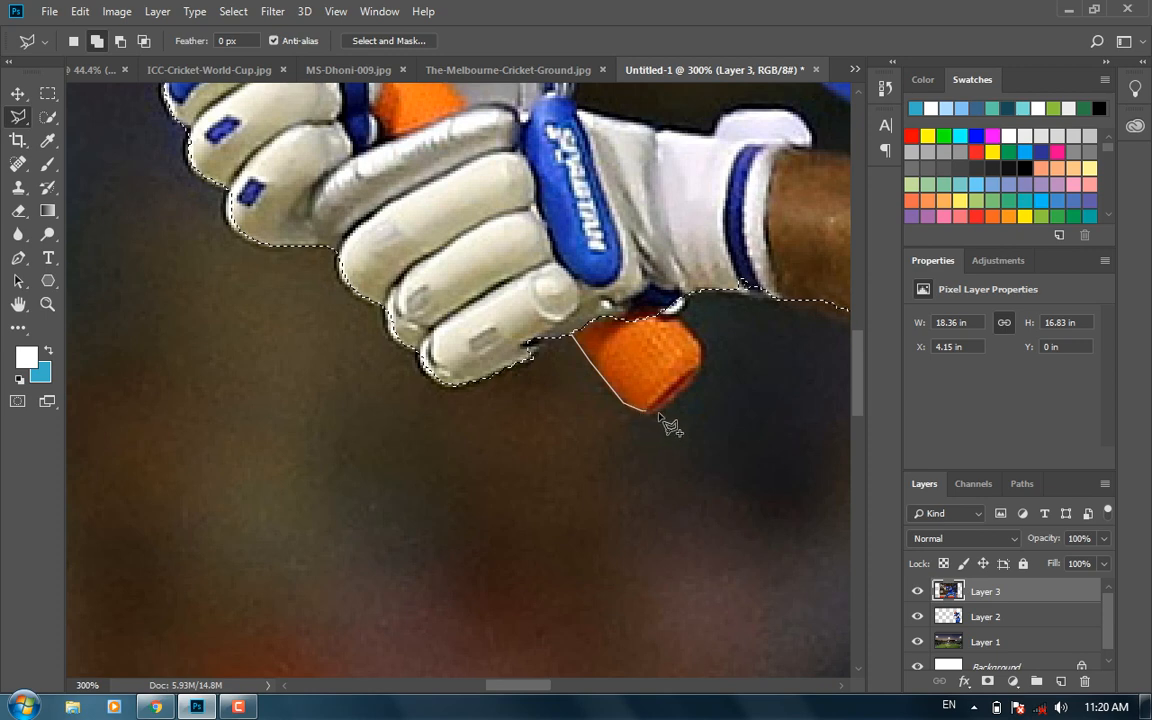
{"action": "left_click", "coordinate": [657, 412]}
{"action": "left_click", "coordinate": [700, 375]}
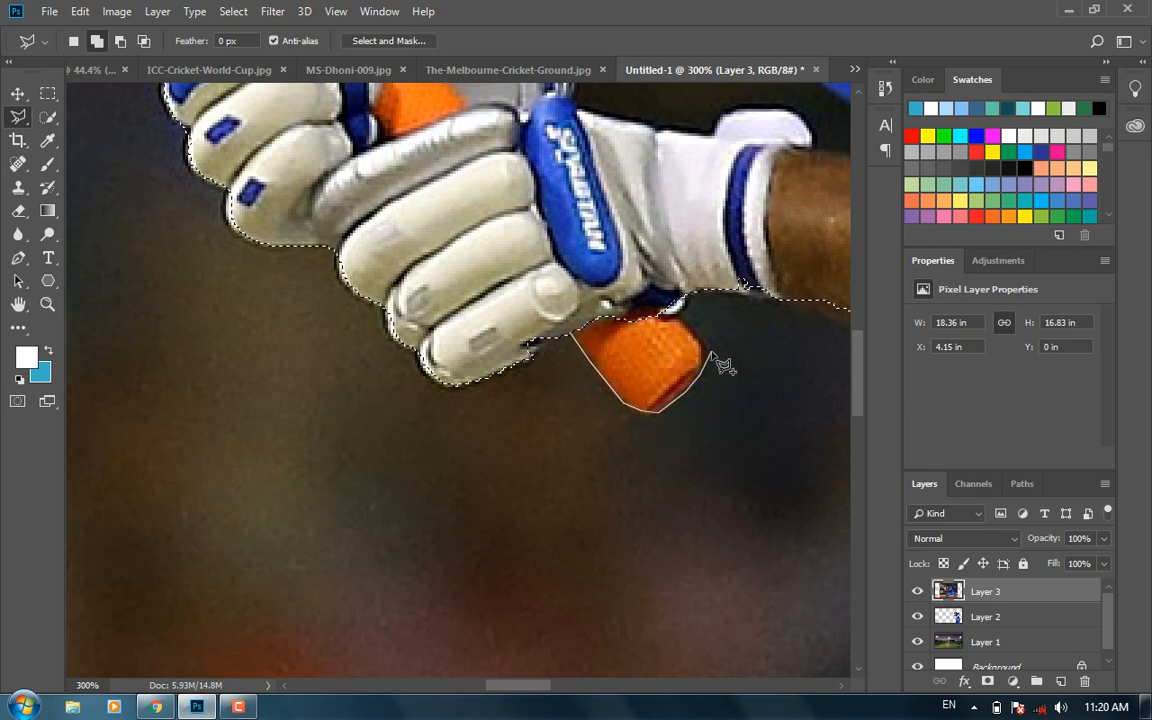
{"action": "left_click", "coordinate": [704, 348]}
{"action": "left_click", "coordinate": [680, 313]}
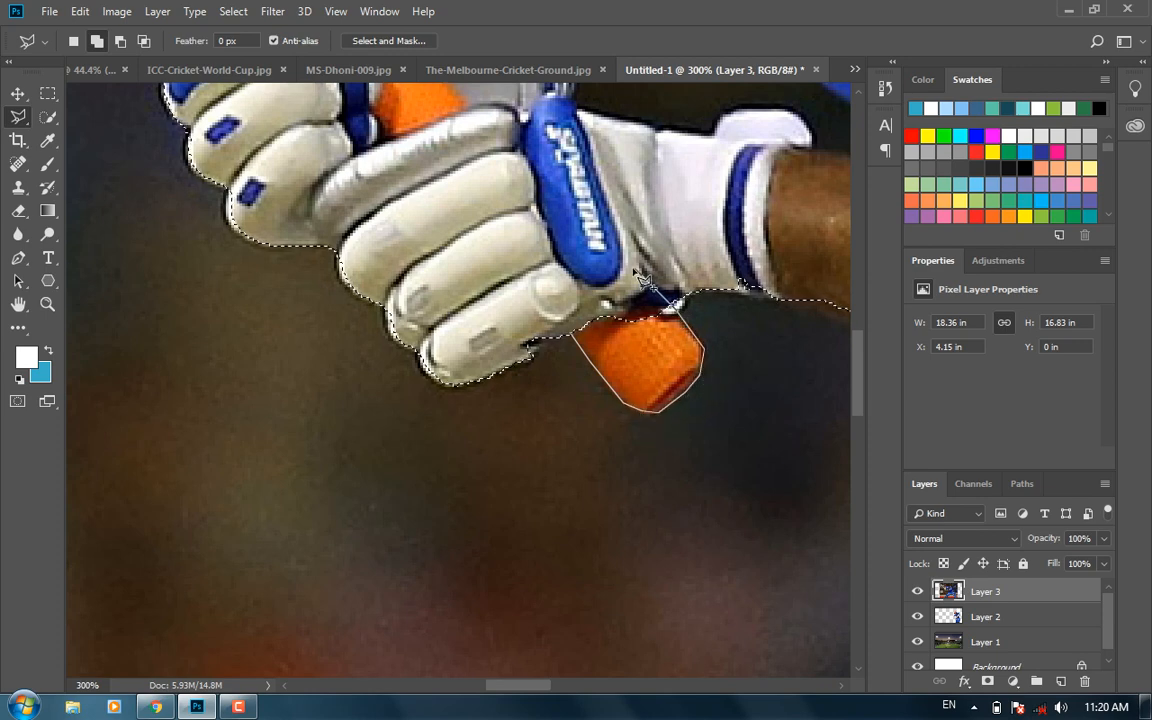
{"action": "left_click", "coordinate": [634, 271]}
{"action": "double_click", "coordinate": [579, 263]}
{"action": "double_click", "coordinate": [22, 304]}
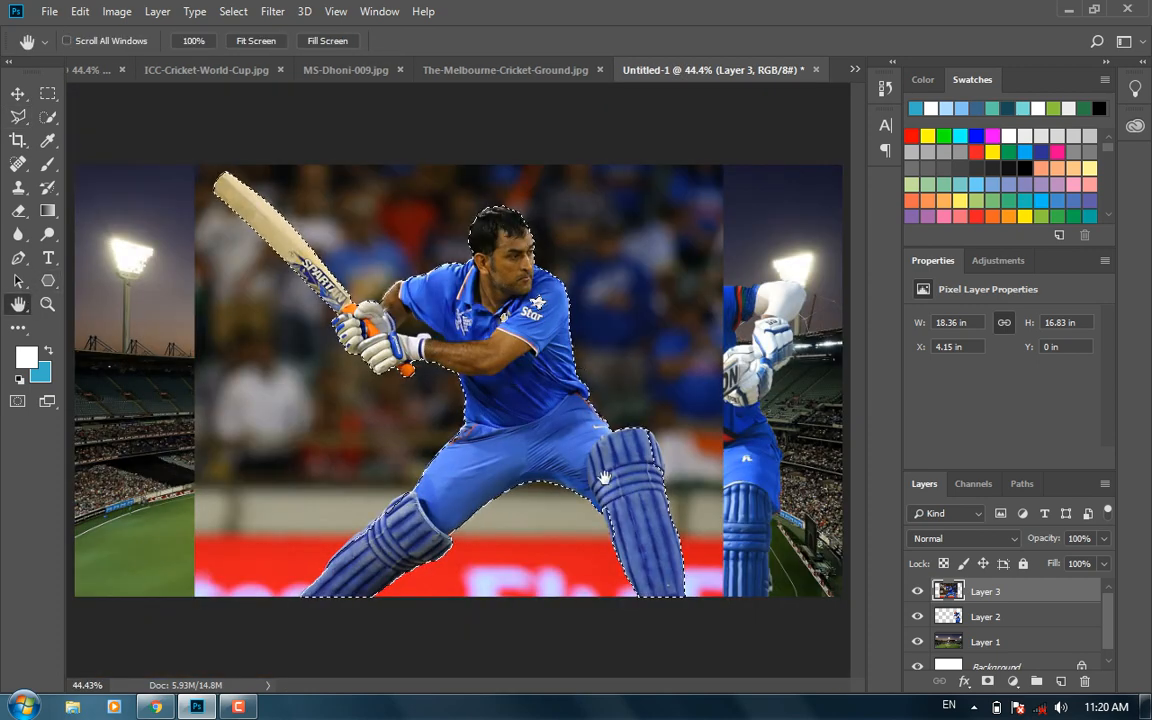
Add the missed outer upper corner of the pad on the batsman's bent front leg to the selection.
{"action": "key", "text": "ctrl+d"}
{"action": "key", "text": "z"}
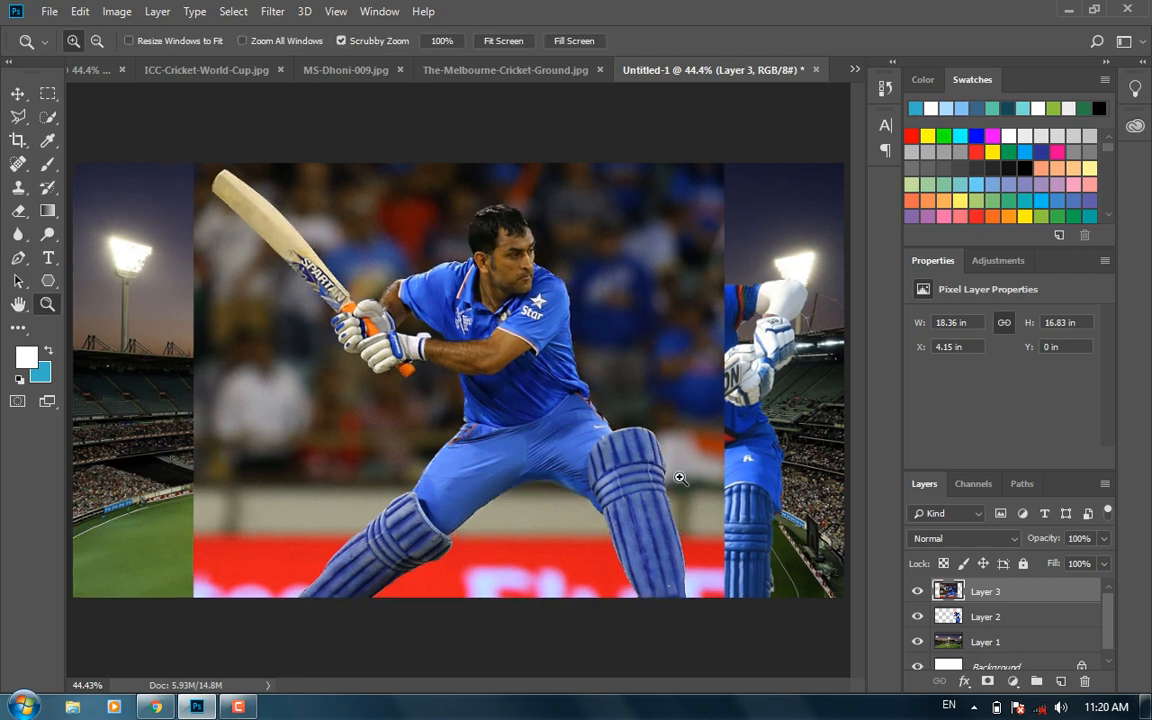
{"action": "mouse_move", "coordinate": [679, 478]}
{"action": "left_mouse_down"}
{"action": "mouse_move", "coordinate": [689, 504]}
{"action": "mouse_move", "coordinate": [679, 499]}
{"action": "left_mouse_up"}
{"action": "mouse_move", "coordinate": [573, 417]}
{"action": "left_mouse_down"}
{"action": "mouse_move", "coordinate": [653, 489]}
{"action": "mouse_move", "coordinate": [708, 498]}
{"action": "left_mouse_up"}
{"action": "left_click", "coordinate": [18, 114]}
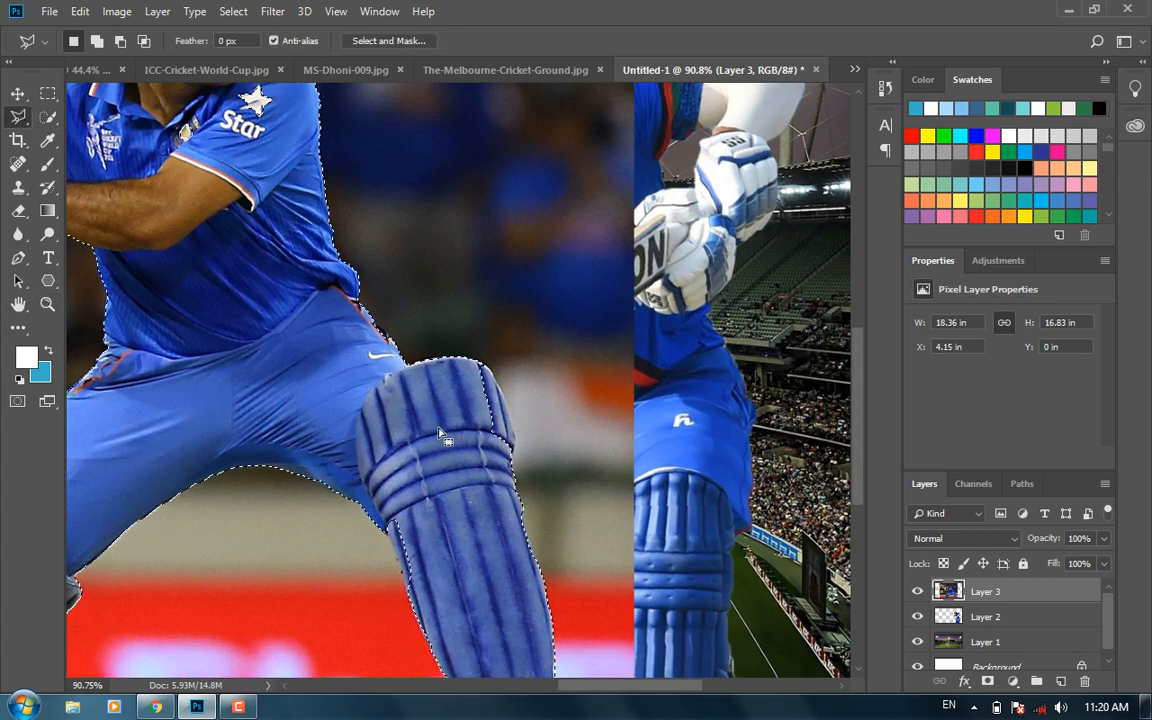
{"action": "left_click", "coordinate": [481, 363], "text": "shift"}
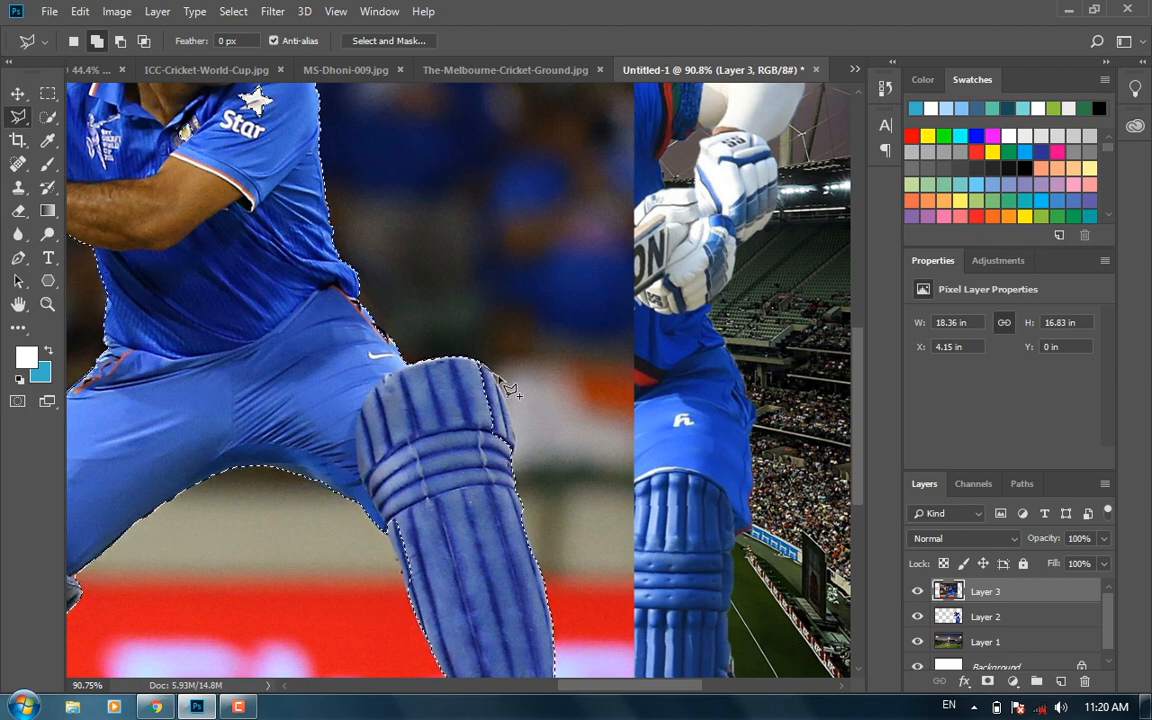
{"action": "left_click", "coordinate": [512, 414]}
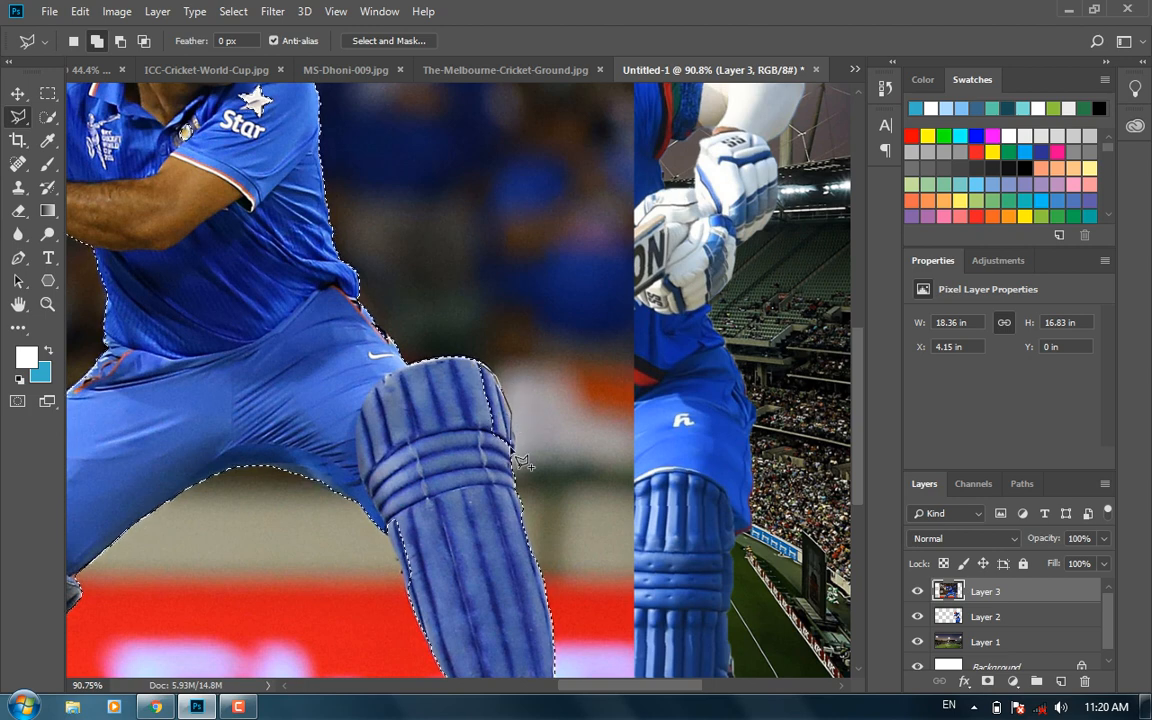
{"action": "left_click", "coordinate": [515, 455]}
{"action": "double_click", "coordinate": [425, 380]}
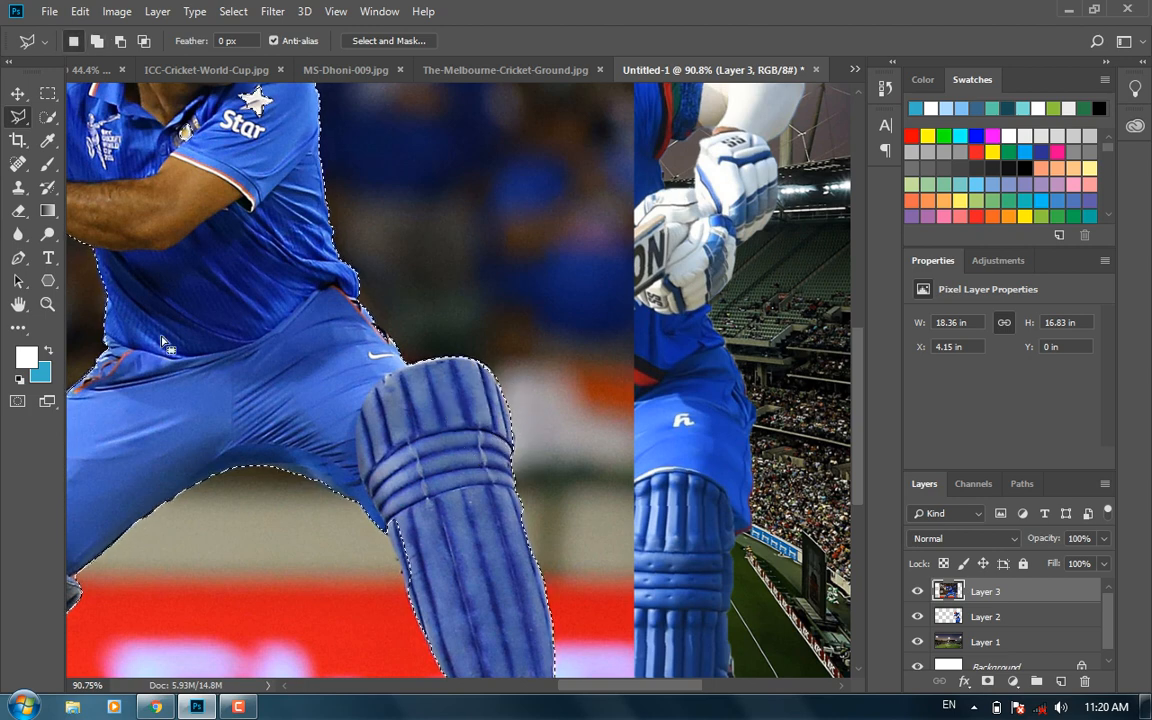
Add the missed outer edge of the pad on the batsman's stretched back leg to the selection.
{"action": "left_click", "coordinate": [19, 304]}
{"action": "key", "text": "ctrl+0"}
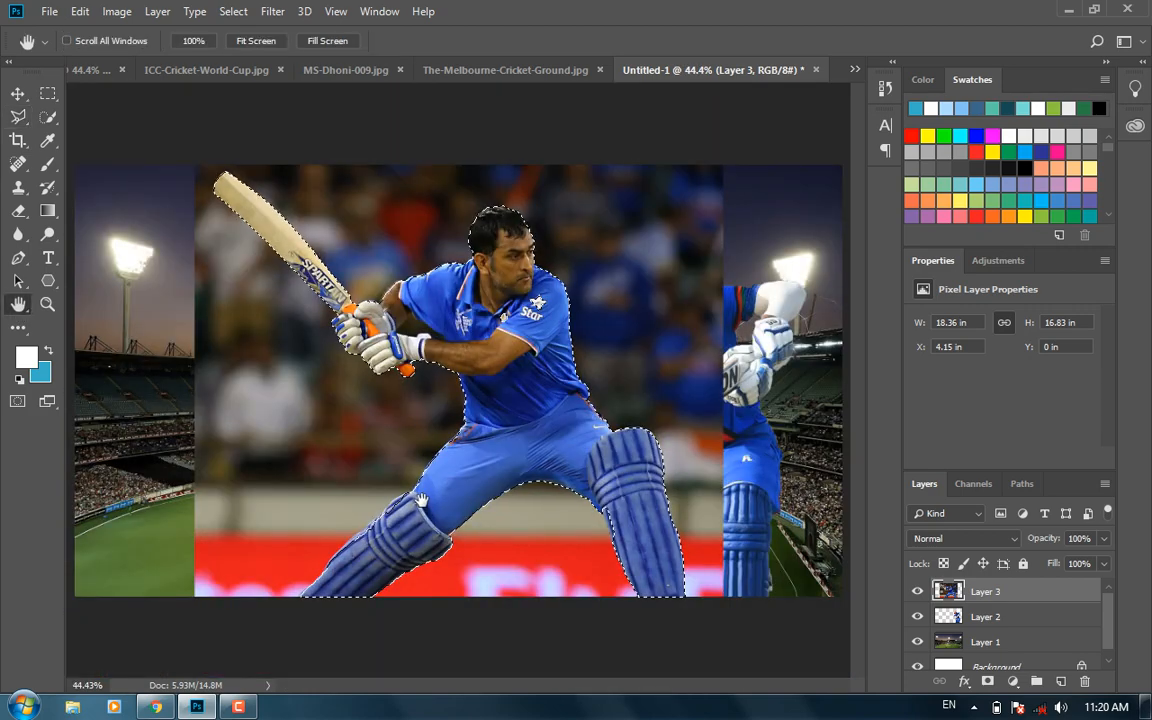
{"action": "key", "text": "z"}
{"action": "left_click", "coordinate": [379, 550]}
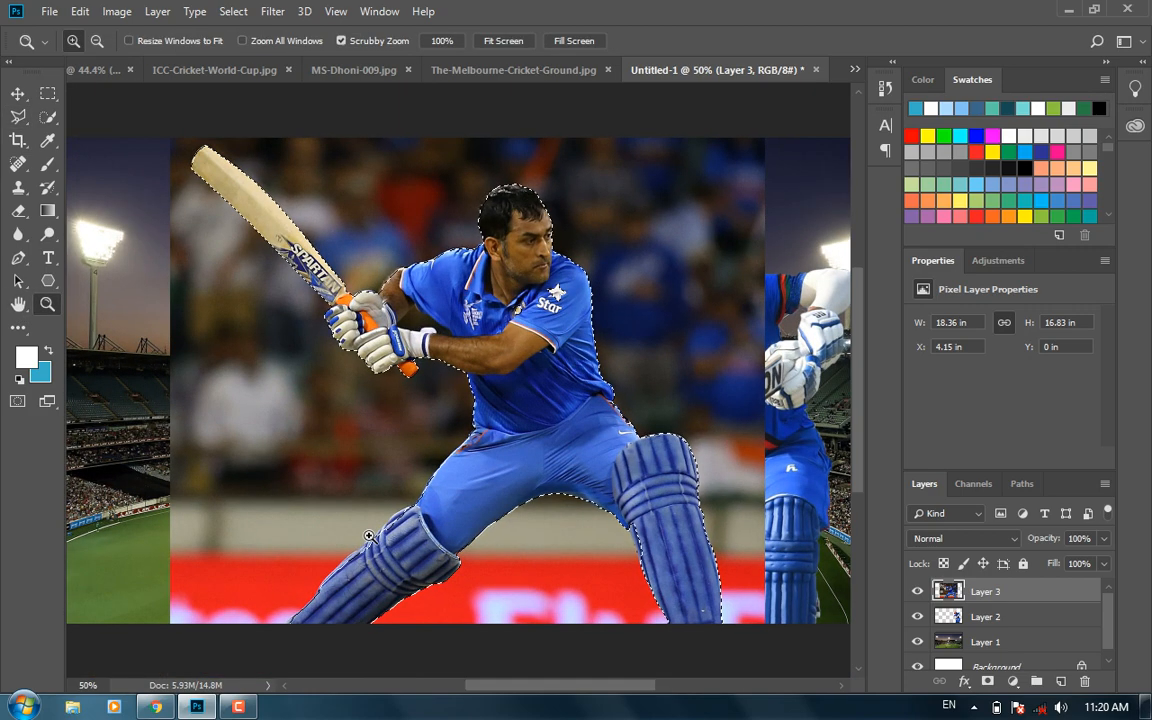
{"action": "left_click", "coordinate": [386, 553]}
{"action": "key", "text": "space"}
{"action": "left_click_drag", "start_coordinate": [476, 458], "coordinate": [558, 345]}
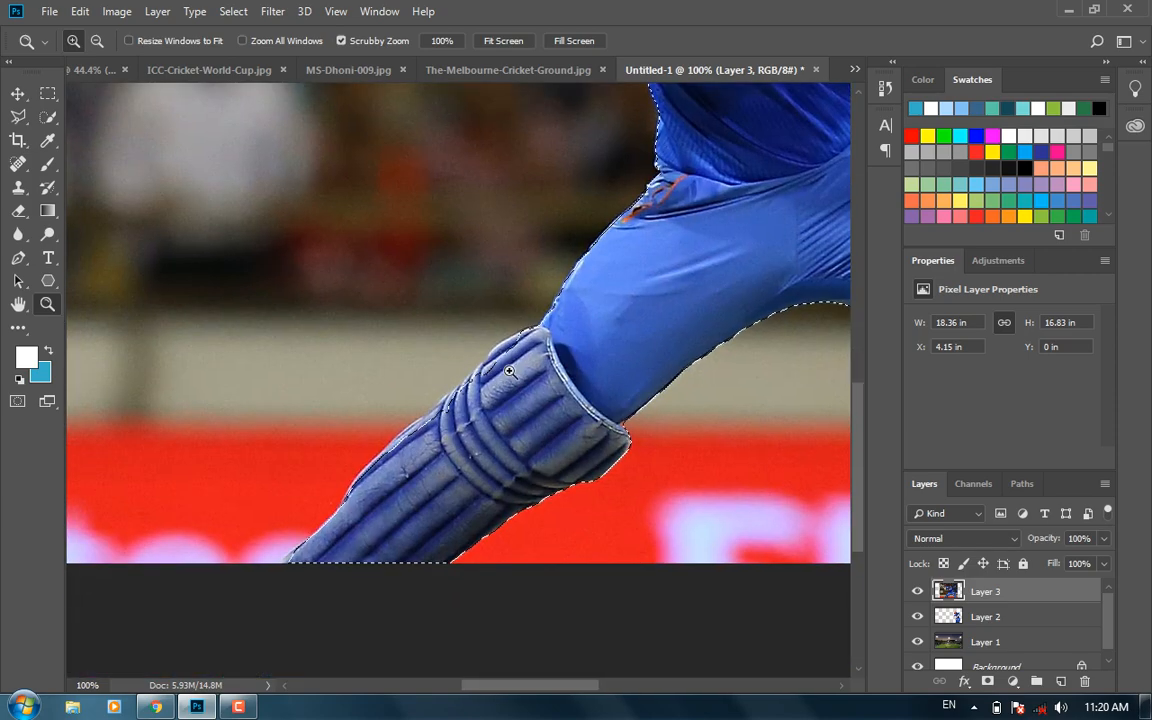
{"action": "left_click", "coordinate": [509, 370]}
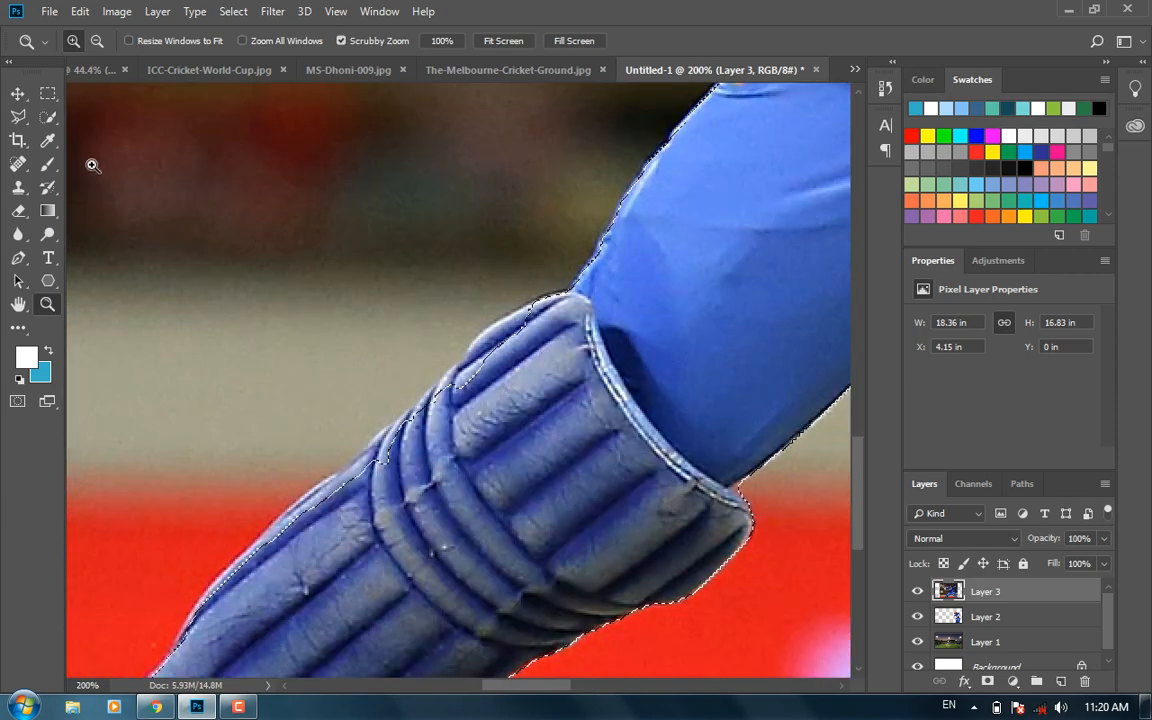
{"action": "left_click", "coordinate": [18, 118]}
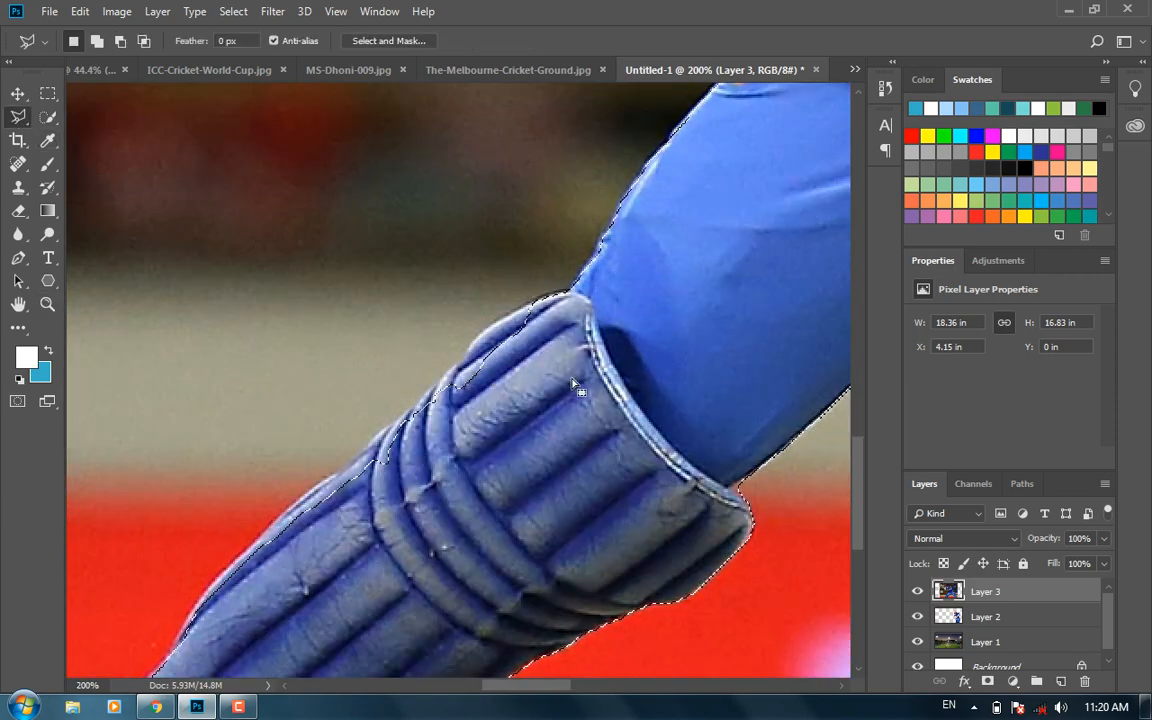
{"action": "left_click", "coordinate": [541, 302]}
{"action": "left_click", "coordinate": [499, 321]}
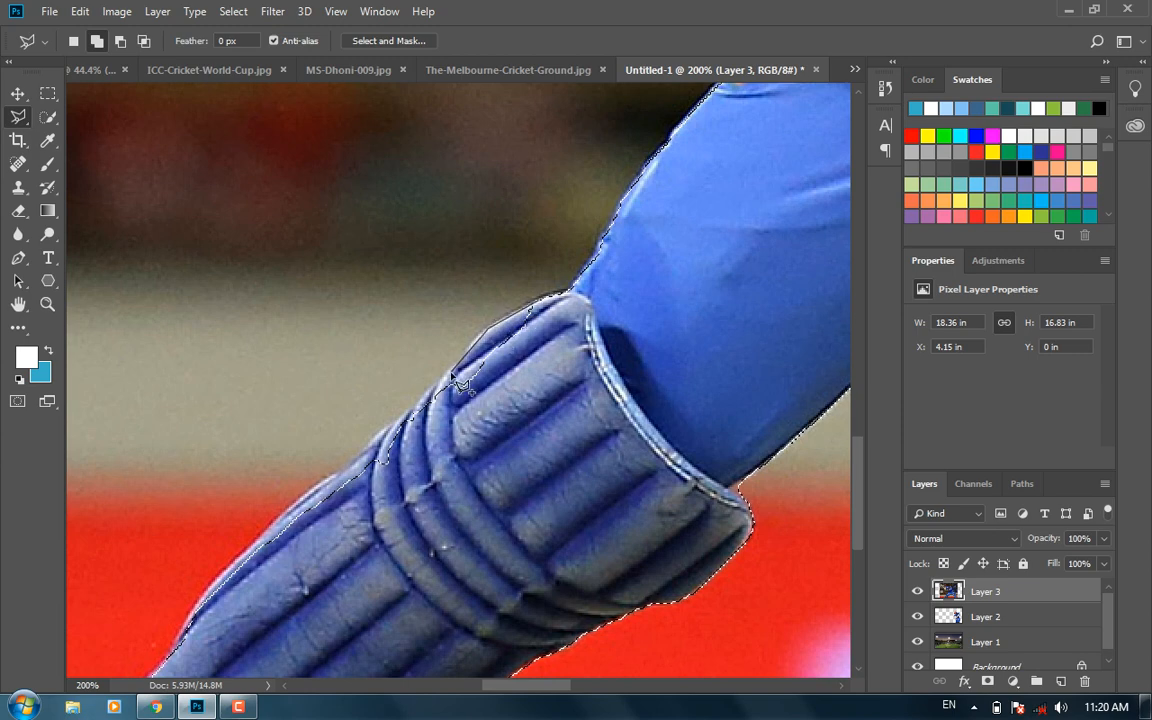
{"action": "left_click", "coordinate": [456, 380]}
{"action": "left_click", "coordinate": [268, 525]}
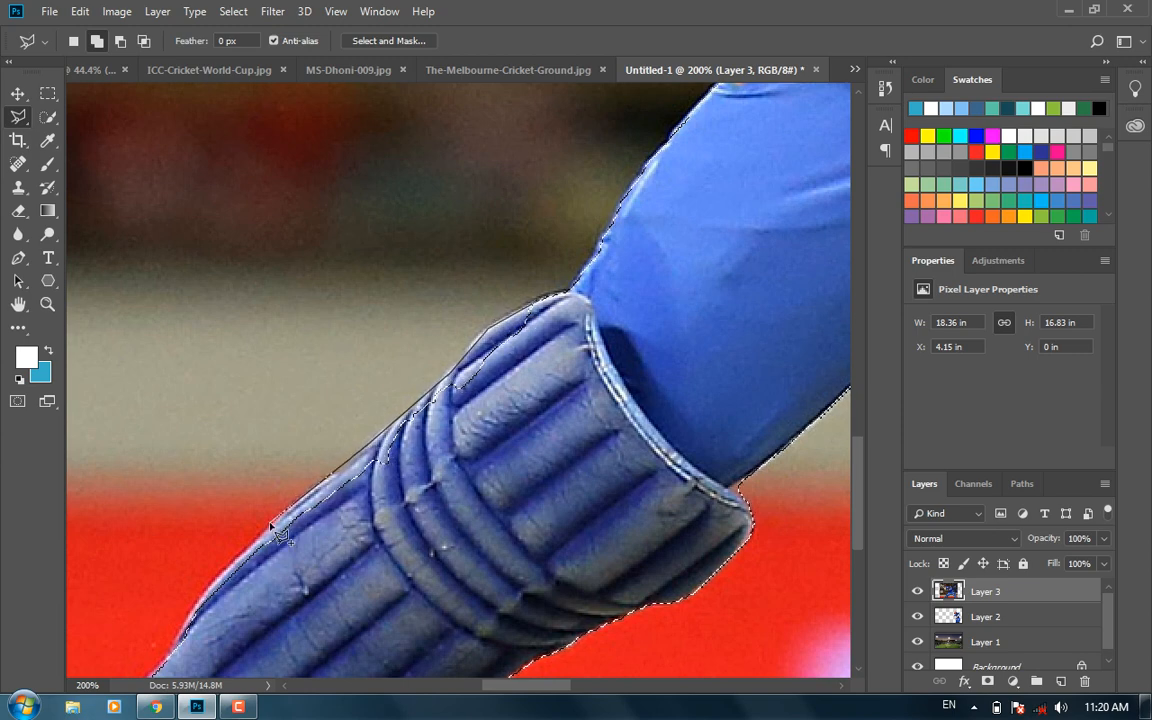
{"action": "left_click", "coordinate": [216, 582]}
{"action": "left_click", "coordinate": [190, 619]}
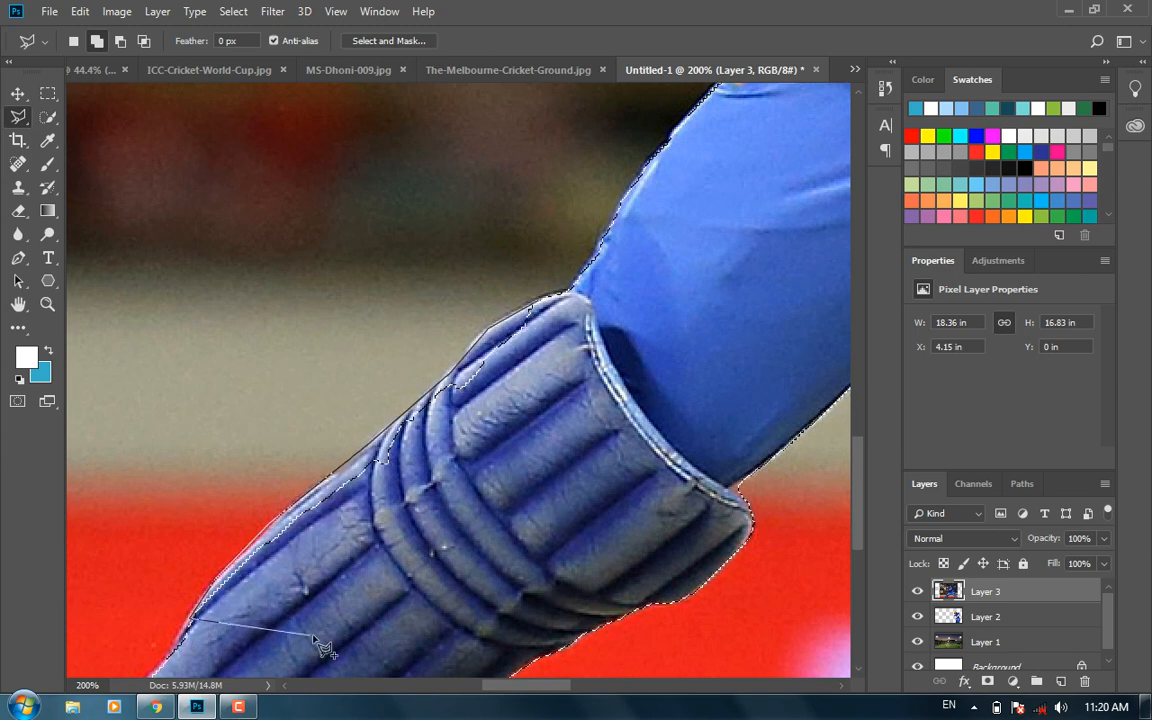
{"action": "left_click", "coordinate": [314, 636]}
{"action": "double_click", "coordinate": [669, 334]}
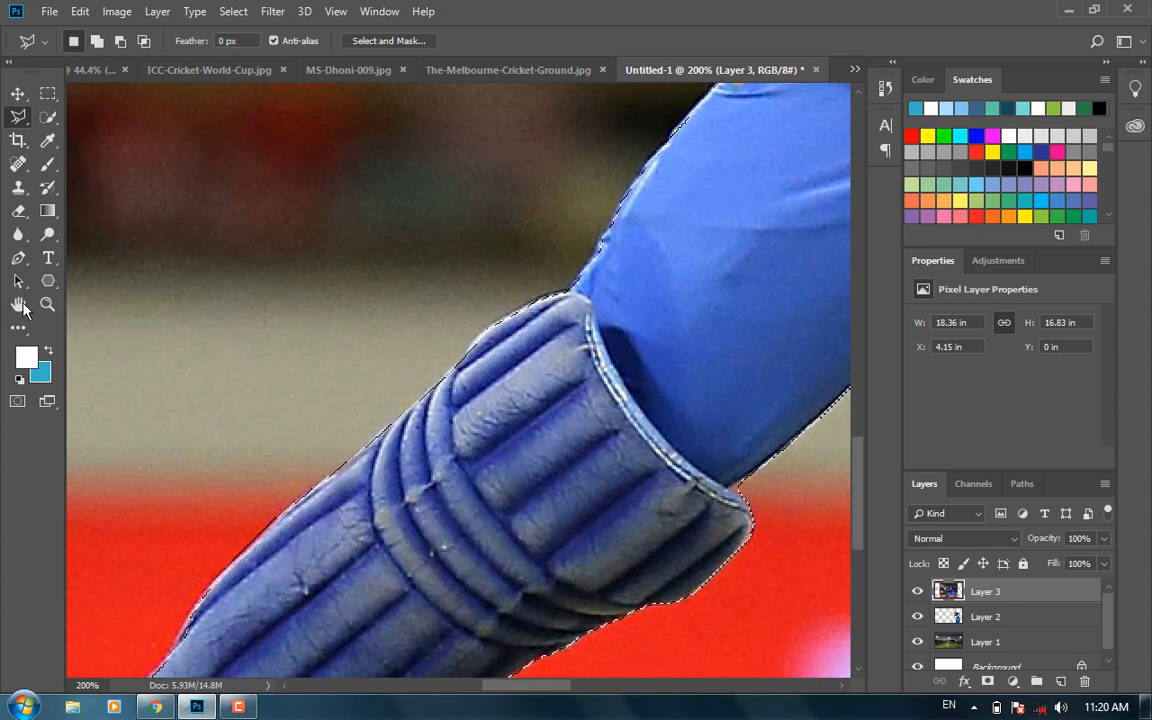
Invert the selection, delete the photo background around the Indian batsman on Layer 3, and deselect.
{"action": "key", "text": "h"}
{"action": "key", "text": "ctrl+0"}
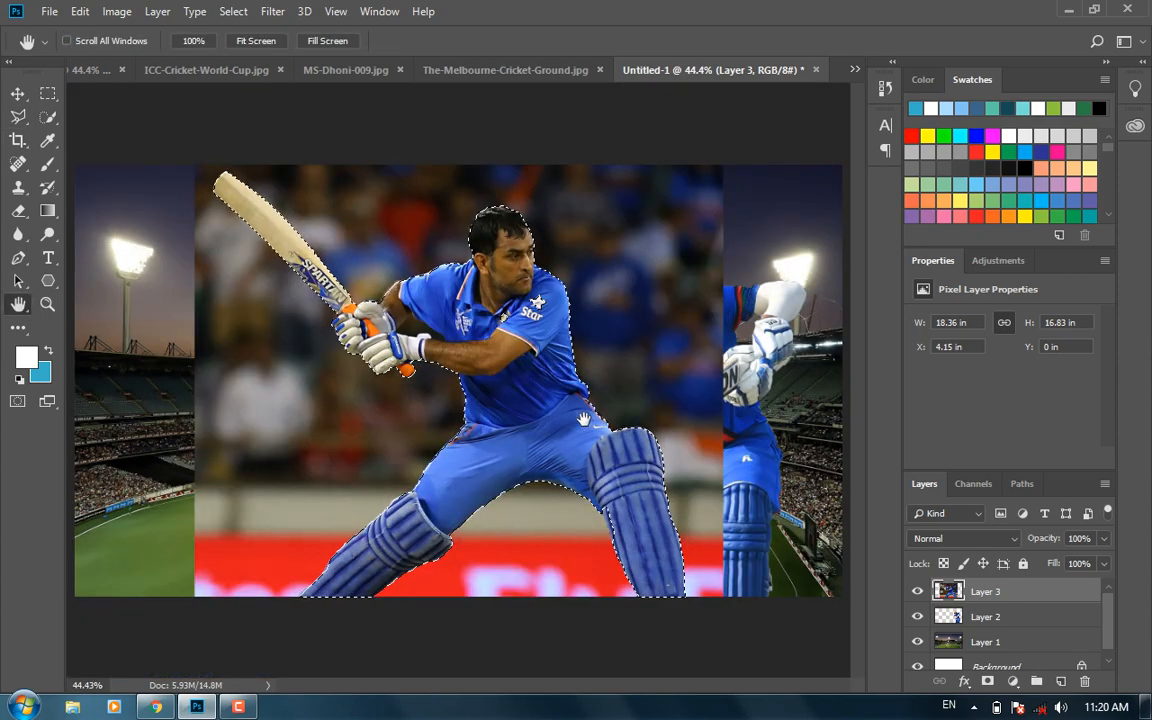
{"action": "key", "text": "Delete"}
{"action": "key", "text": "ctrl+z"}
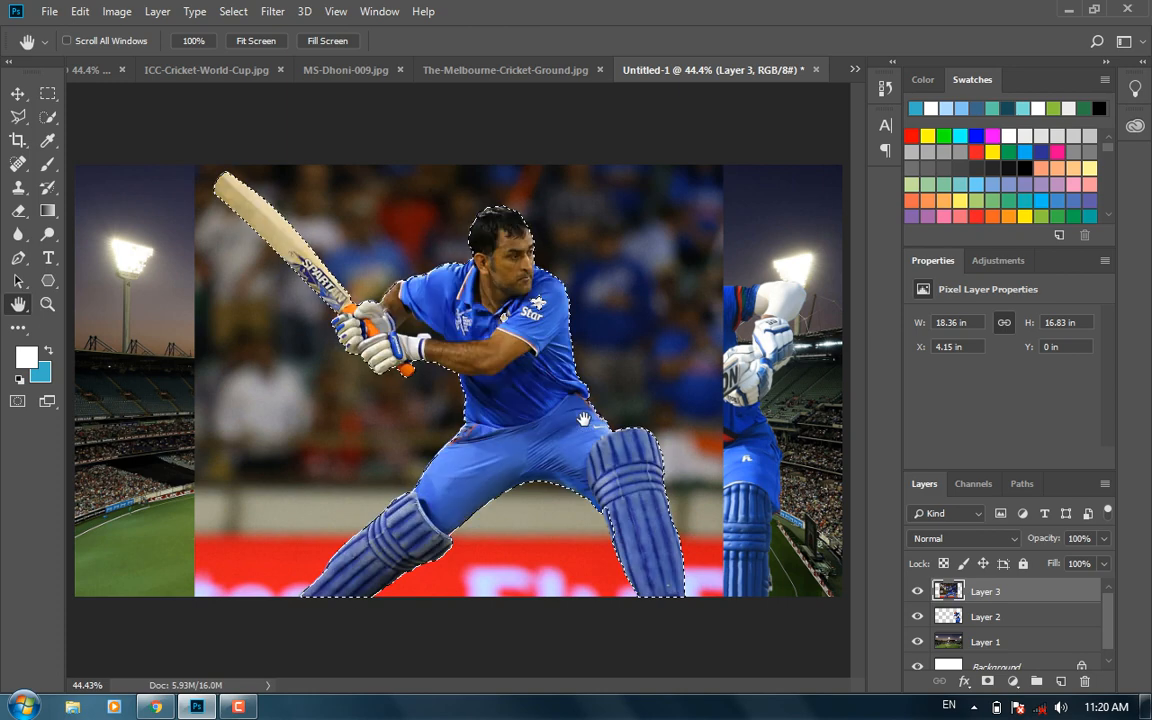
{"action": "key", "text": "ctrl+shift+i"}
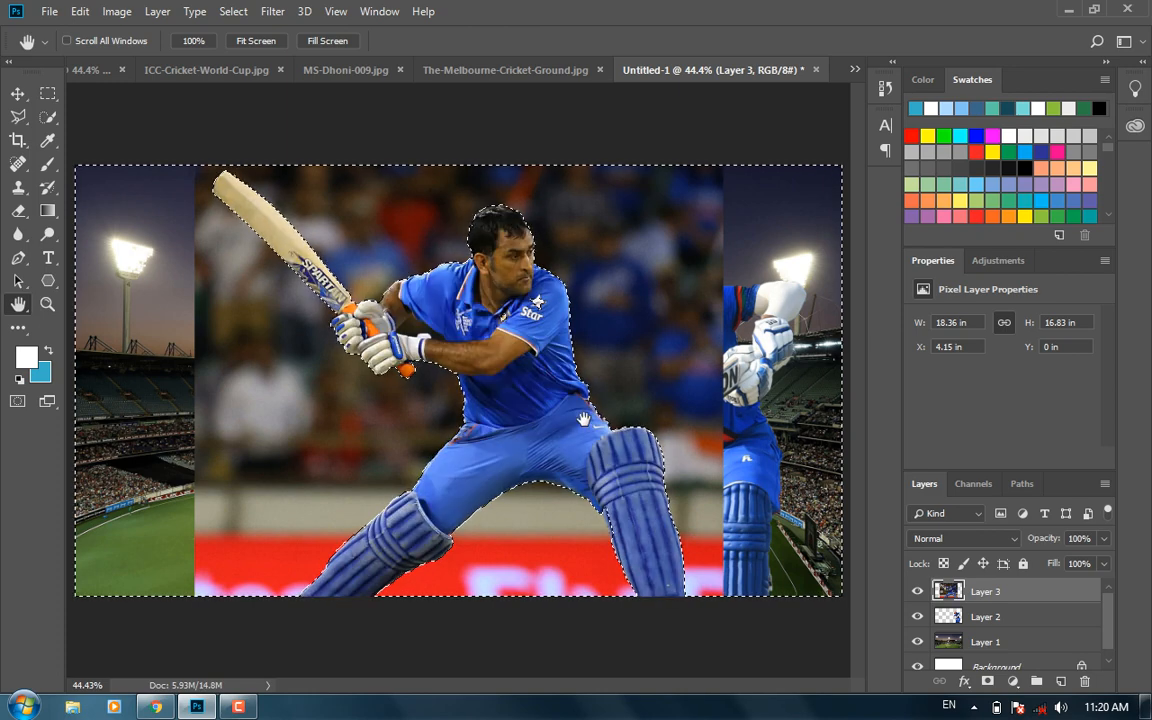
{"action": "key", "text": "Delete"}
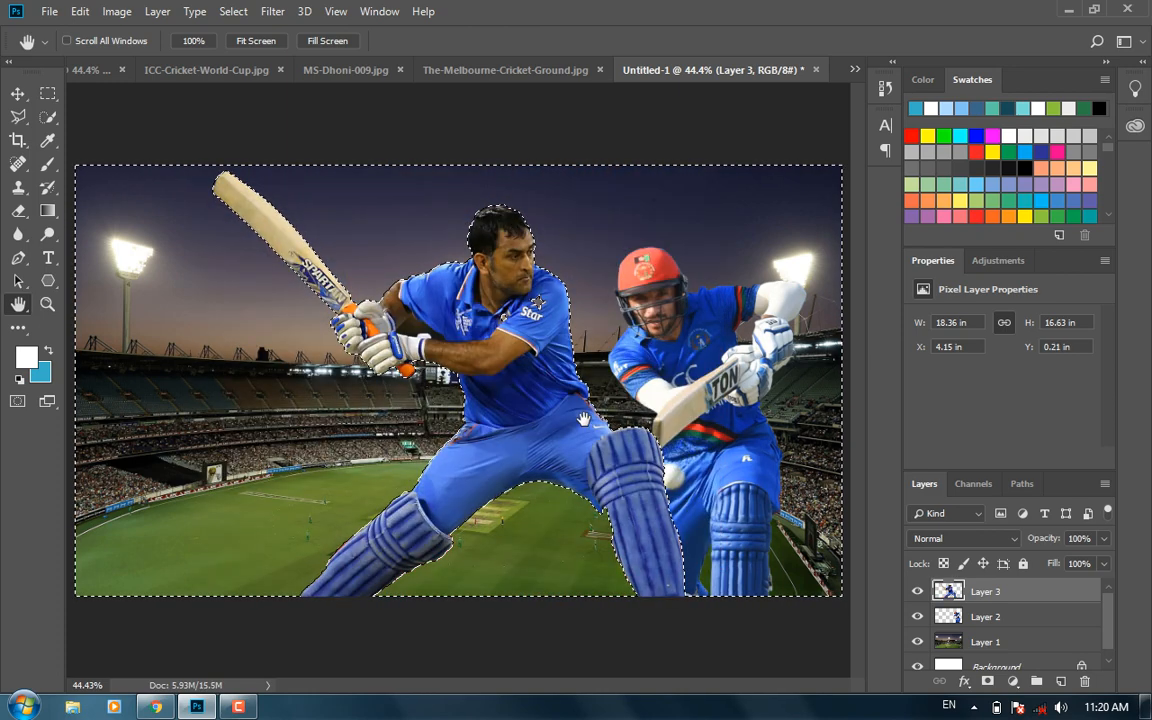
{"action": "key", "text": "ctrl+d"}
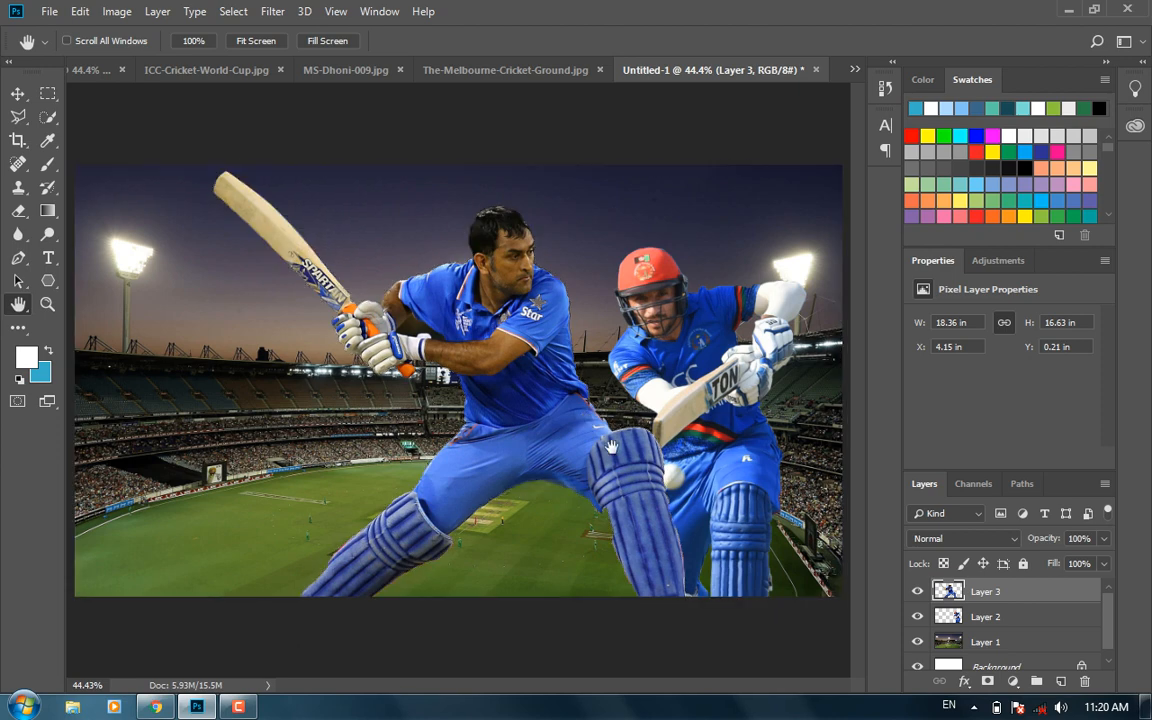
Scale the Indian batsman to about 16.24 × 14.69 in at the poster's left edge and shift the Afghan batsman slightly right.
{"action": "left_click", "coordinate": [18, 93]}
{"action": "left_click_drag", "start_coordinate": [530, 365], "coordinate": [363, 372]}
{"action": "key", "text": "ctrl+t"}
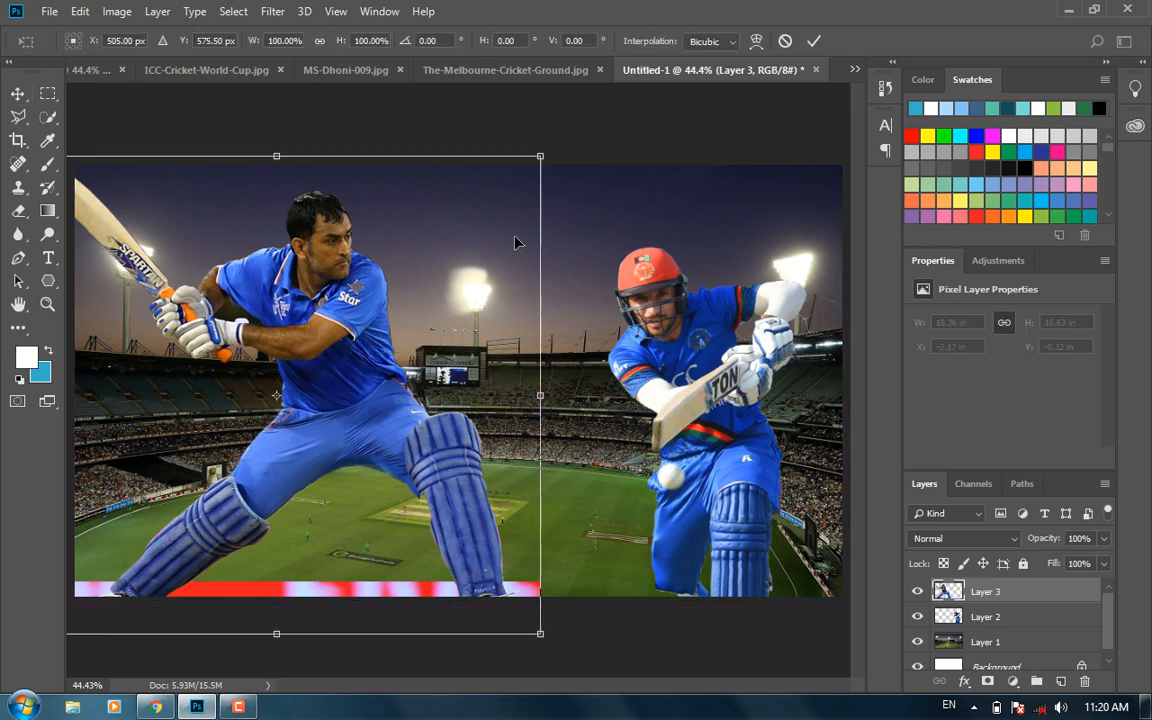
{"action": "left_click_drag", "start_coordinate": [540, 157], "coordinate": [515, 197]}
{"action": "left_click_drag", "start_coordinate": [340, 333], "coordinate": [303, 410]}
{"action": "key", "text": "Return"}
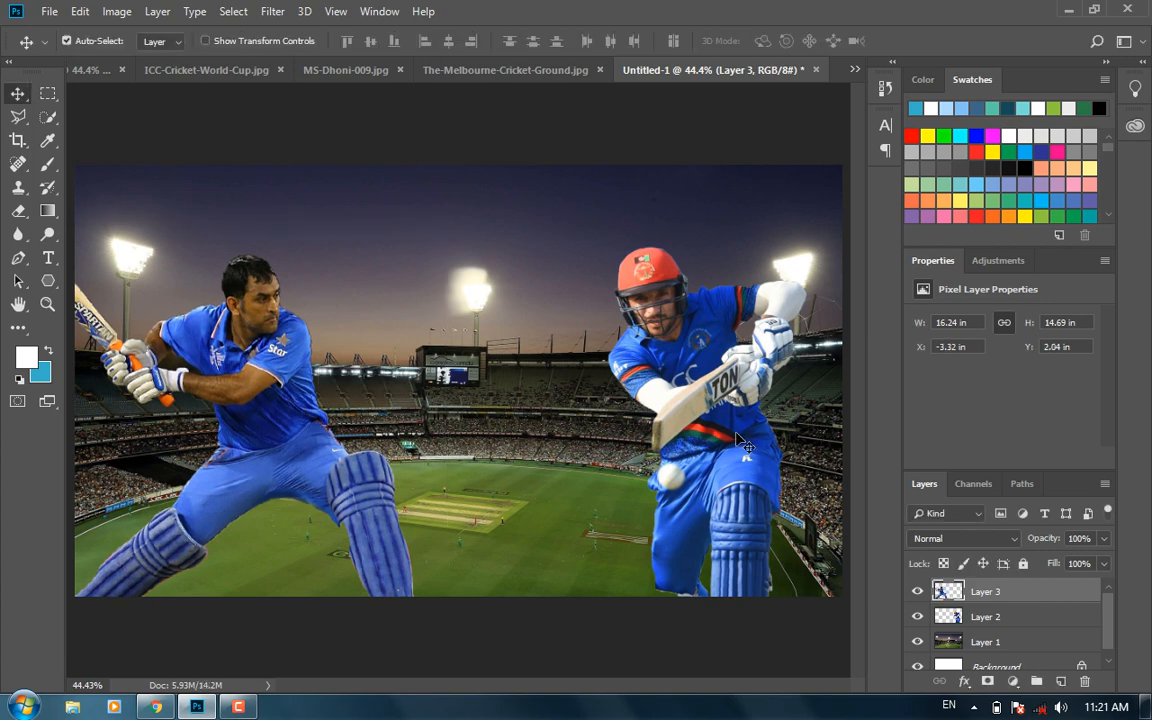
{"action": "left_click_drag", "start_coordinate": [742, 443], "coordinate": [755, 443]}
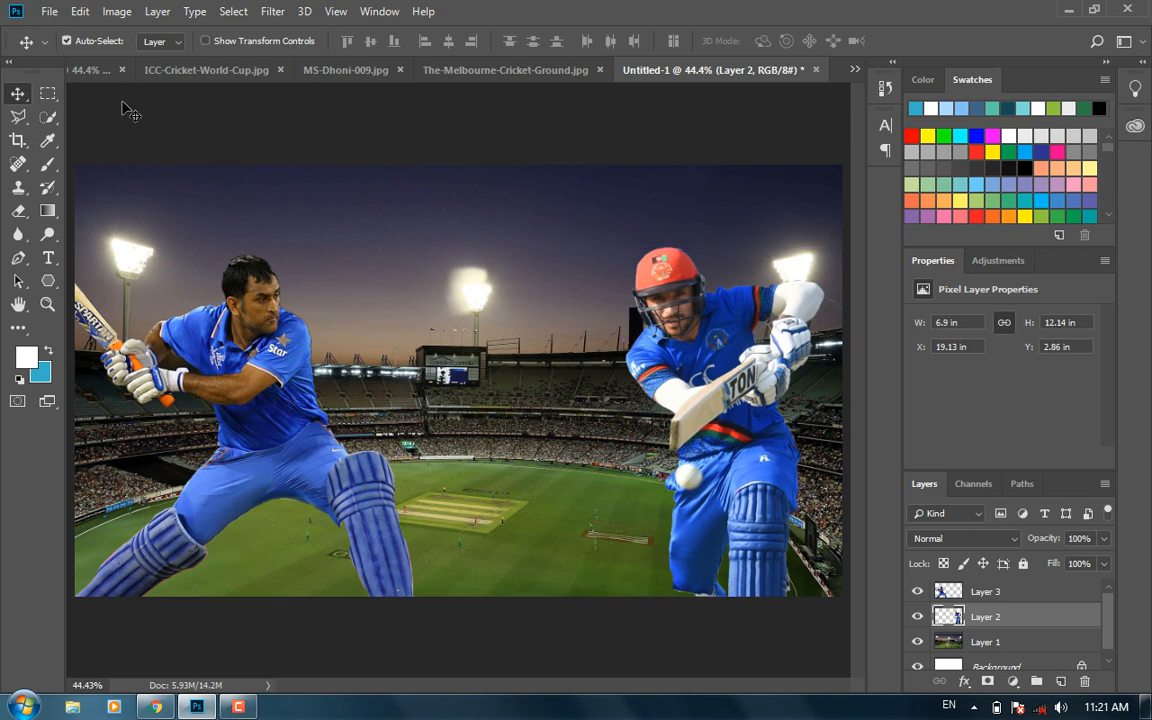
Check the finished Cricket.psd poster as a reference and return to the Untitled-1 document.
{"action": "left_click", "coordinate": [92, 70]}
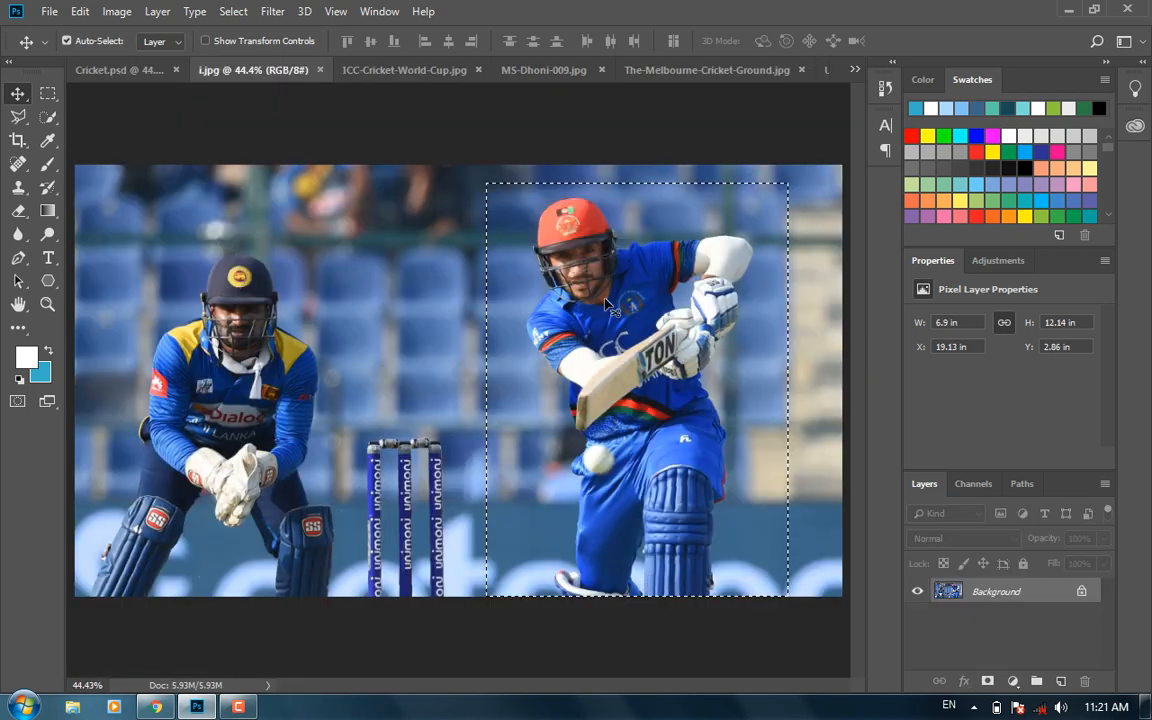
{"action": "left_click", "coordinate": [855, 69]}
{"action": "left_click", "coordinate": [902, 75]}
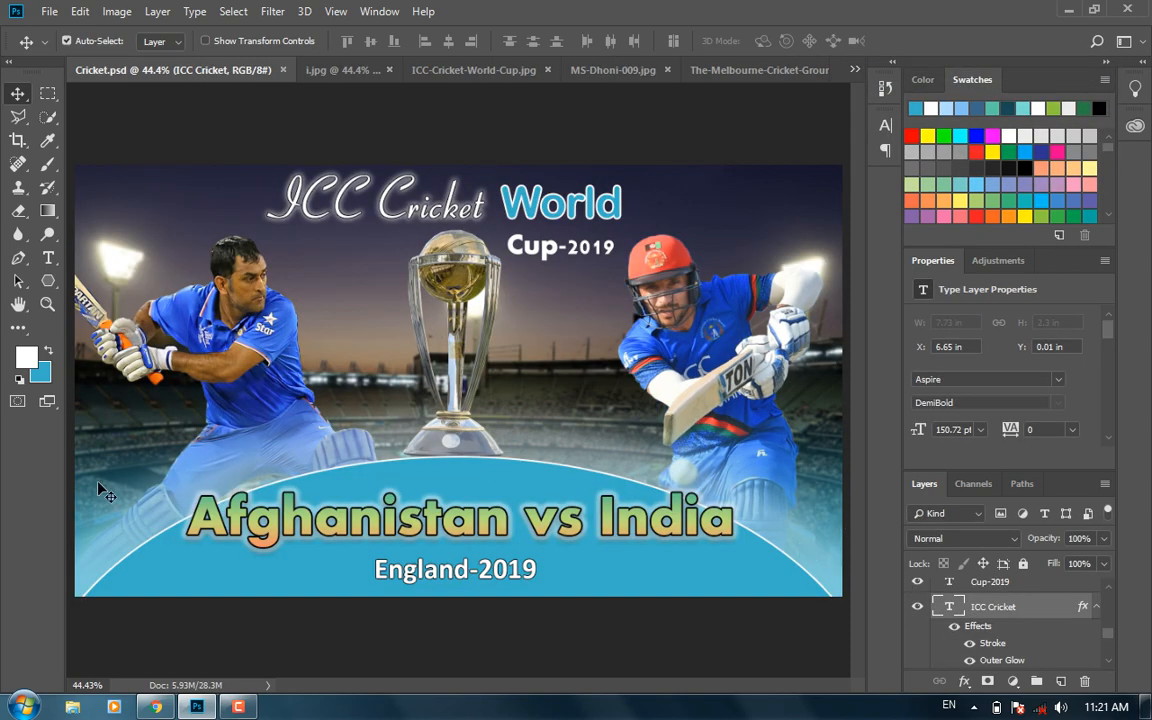
{"action": "left_click", "coordinate": [860, 69]}
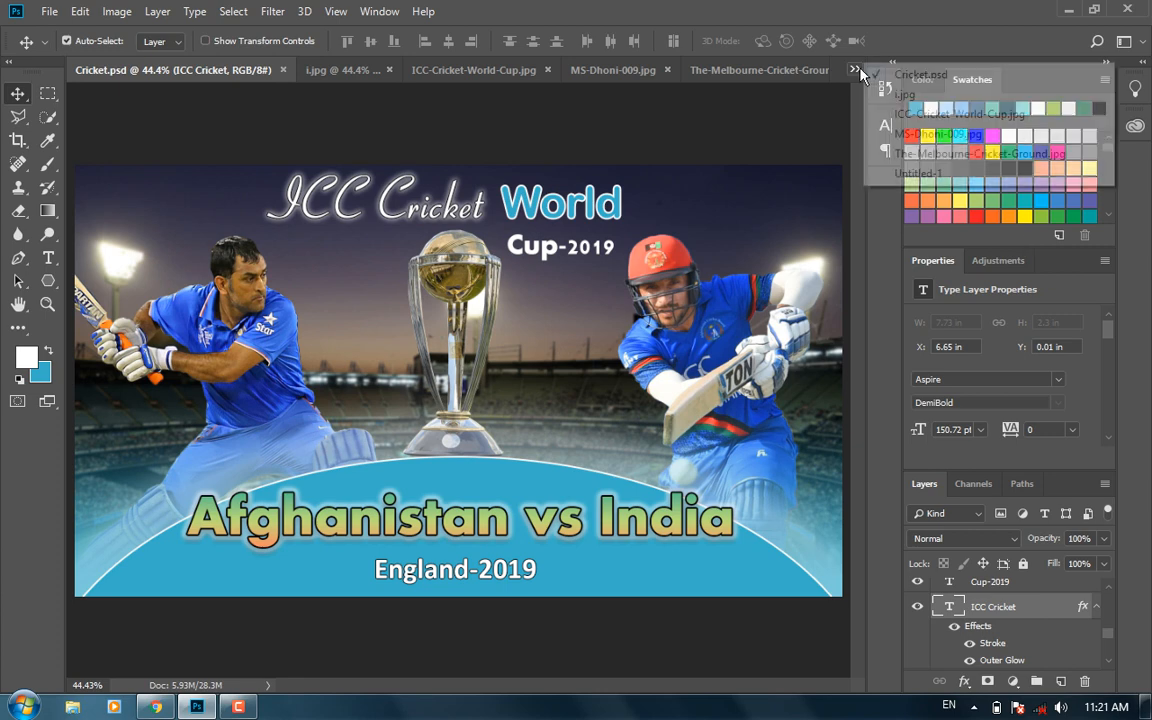
{"action": "left_click", "coordinate": [815, 170]}
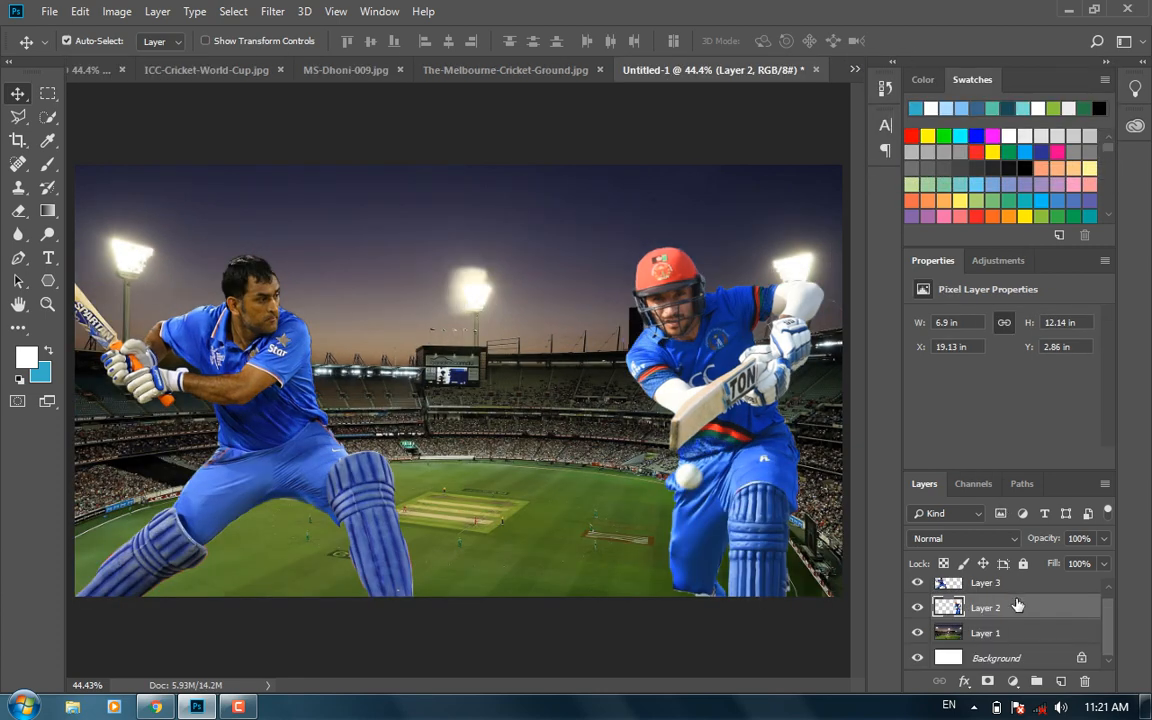
Add a new layer above Layer 3 and fill it with the light blue colour.
{"action": "left_click", "coordinate": [1047, 586]}
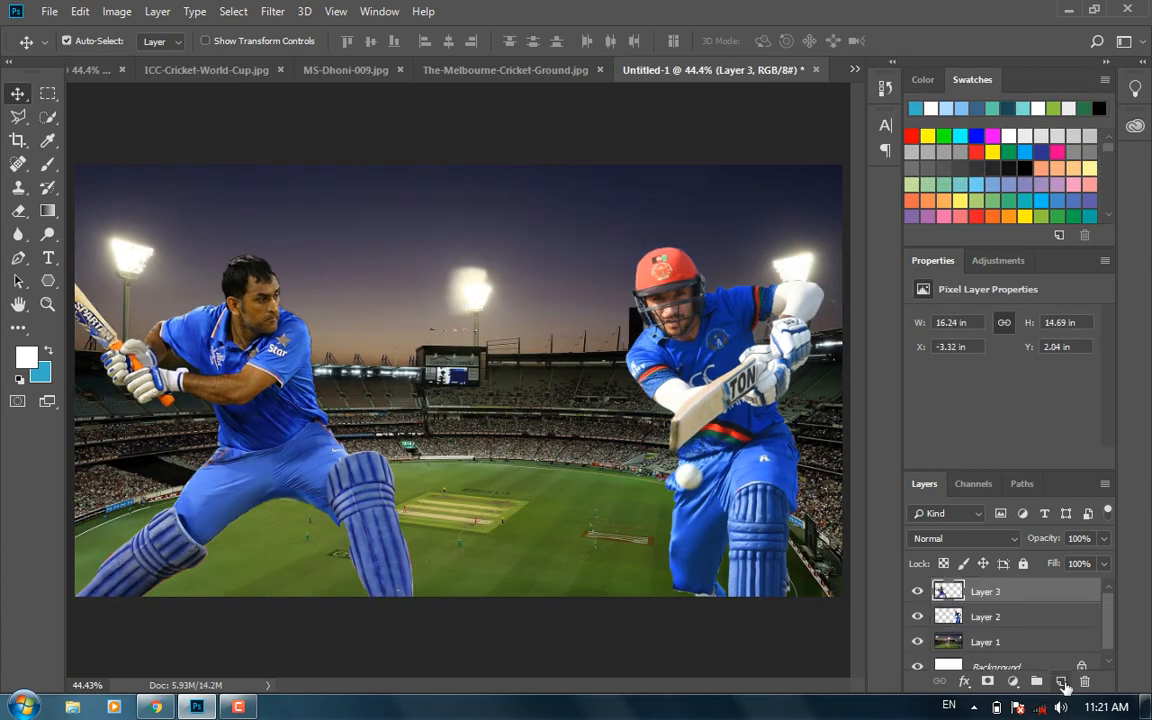
{"action": "left_click", "coordinate": [1062, 681]}
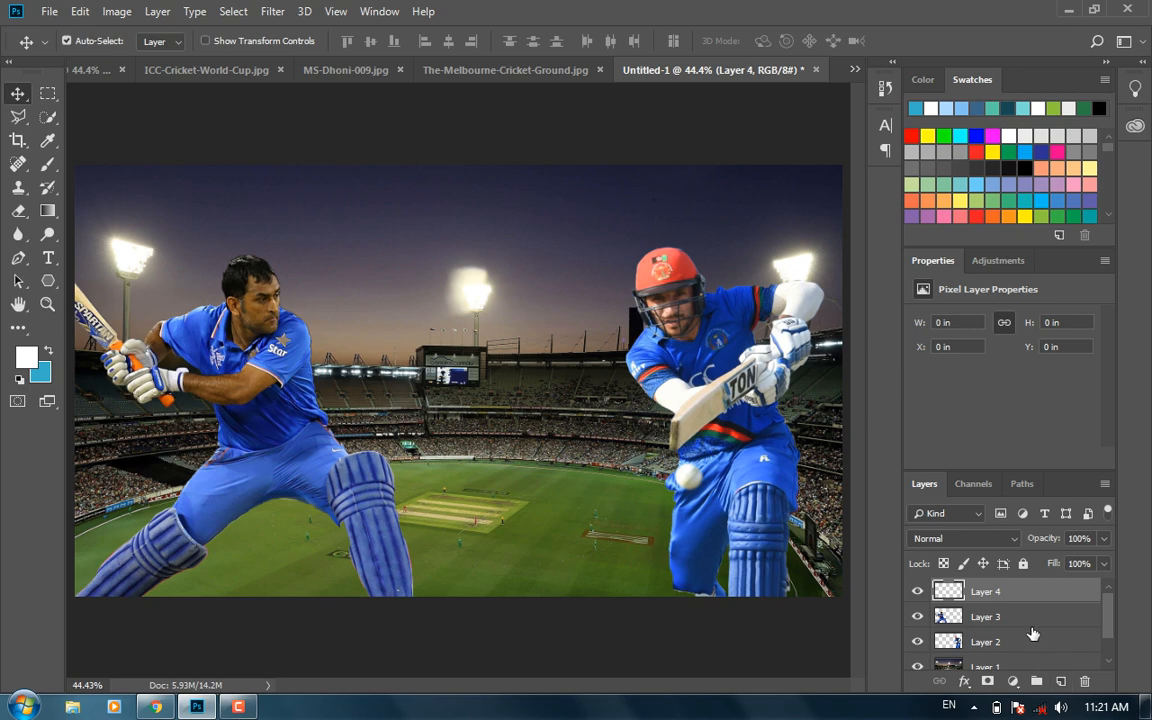
{"action": "left_click", "coordinate": [49, 351]}
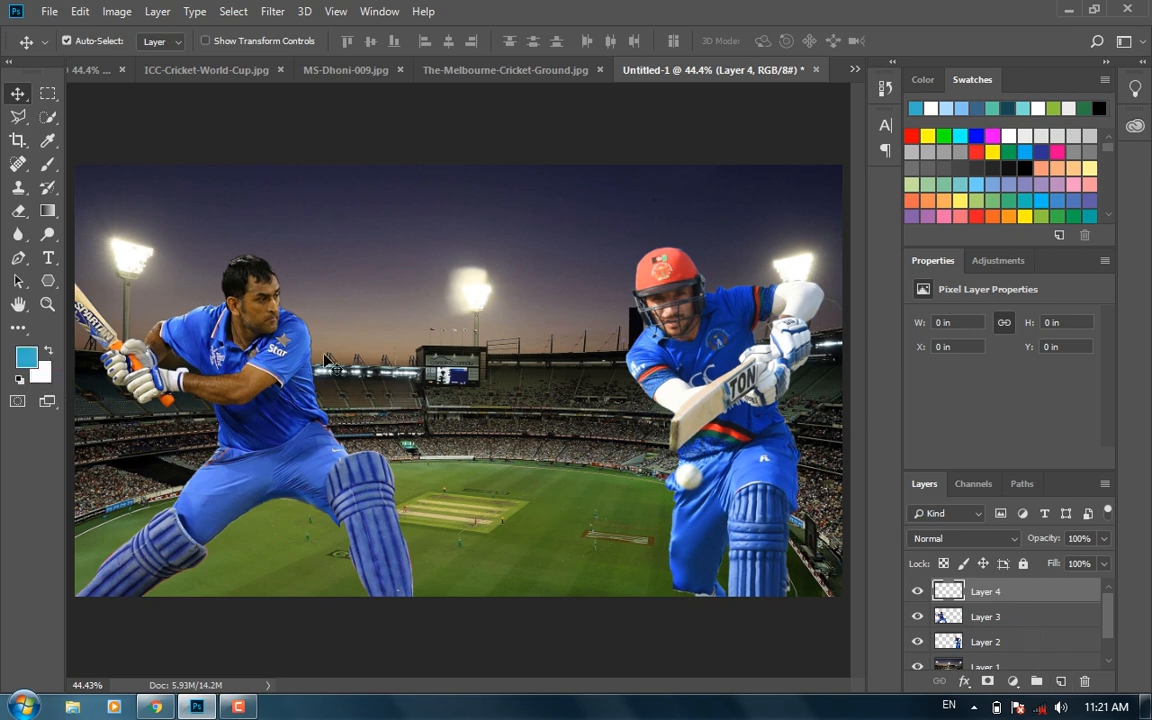
{"action": "key", "text": "alt+BackSpace"}
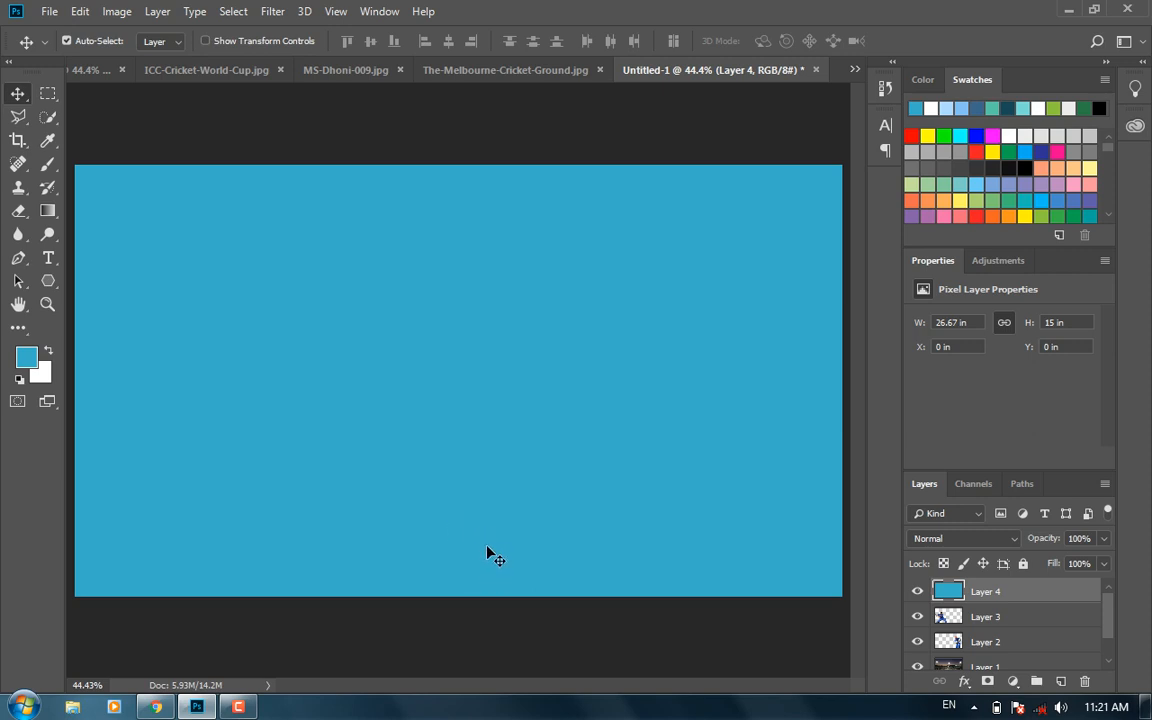
Mask the blue layer with a vertical white-to-black linear gradient so the blue fades upward from the poster's bottom edge over the players' legs.
{"action": "left_click", "coordinate": [988, 681]}
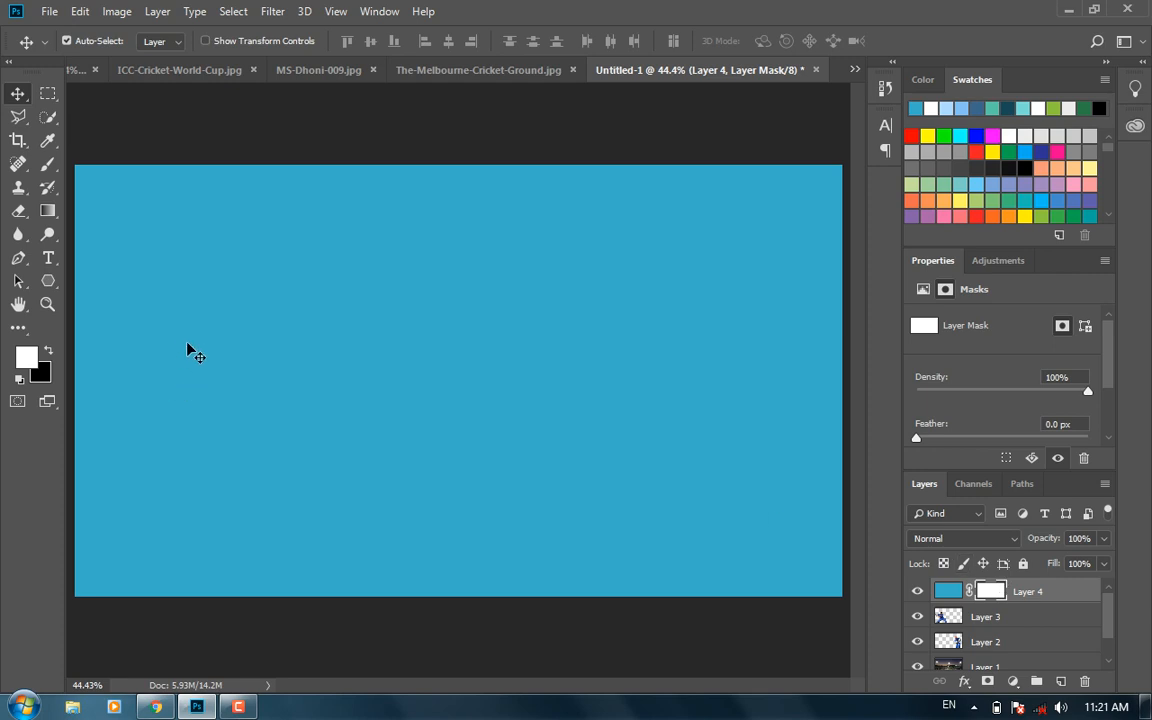
{"action": "left_click", "coordinate": [50, 212]}
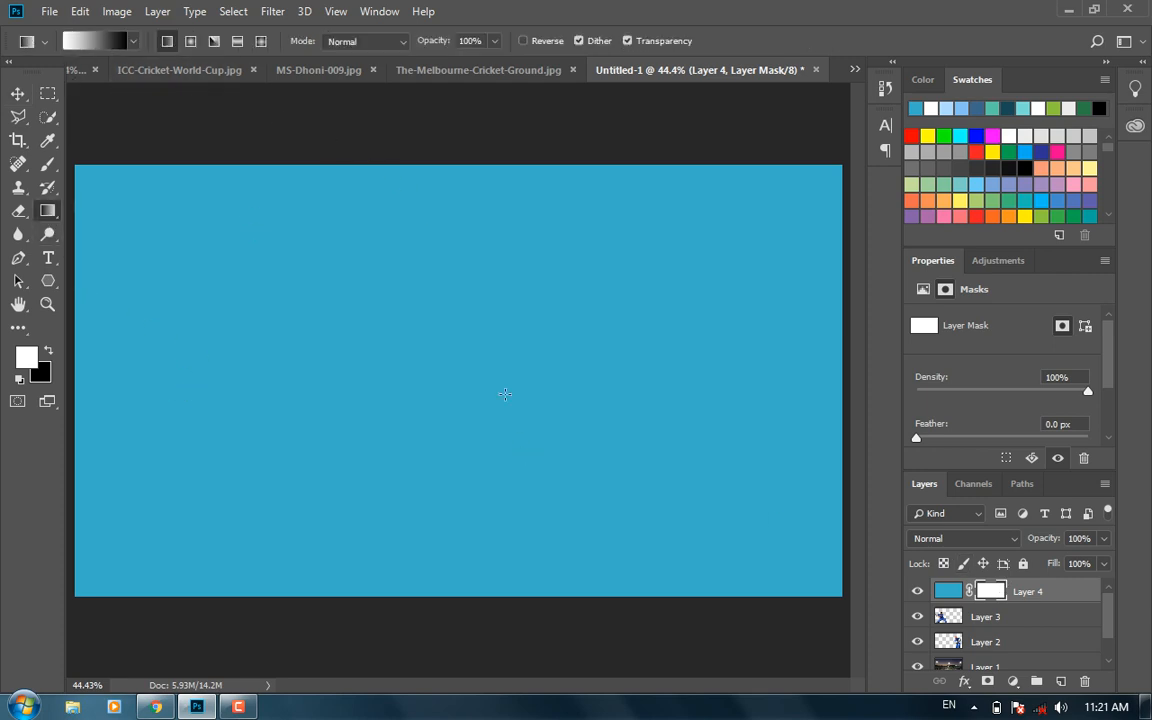
{"action": "left_click_drag", "start_coordinate": [464, 298], "coordinate": [448, 549]}
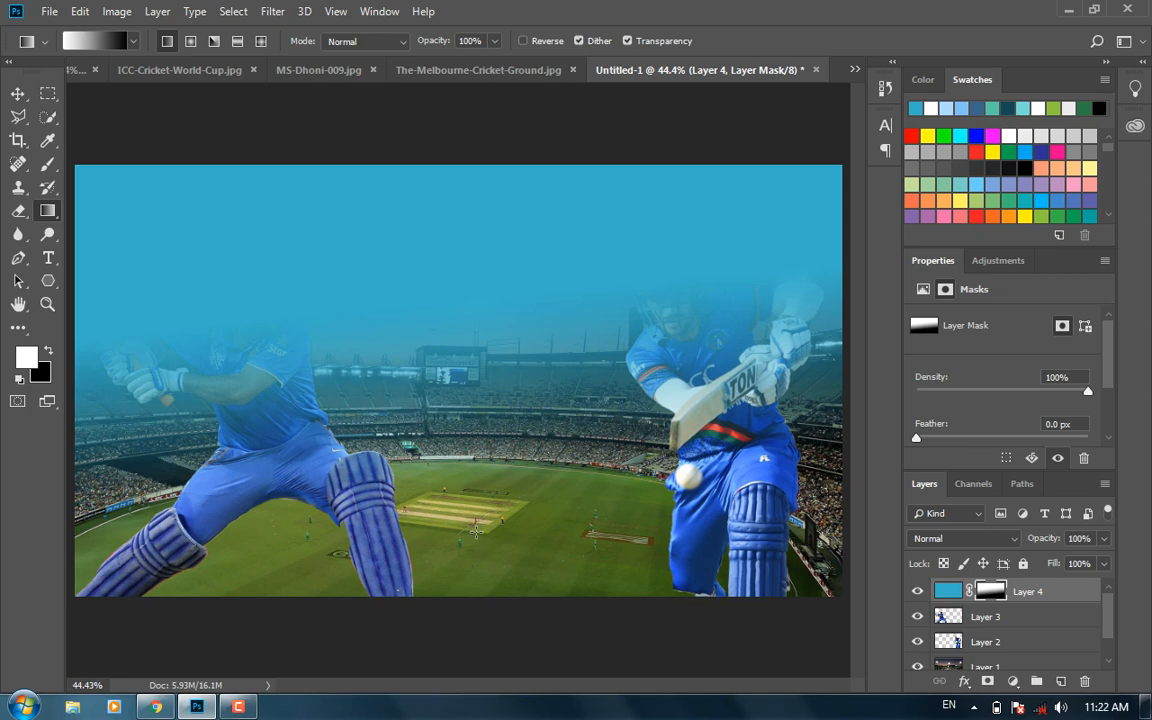
{"action": "key", "text": "ctrl+z"}
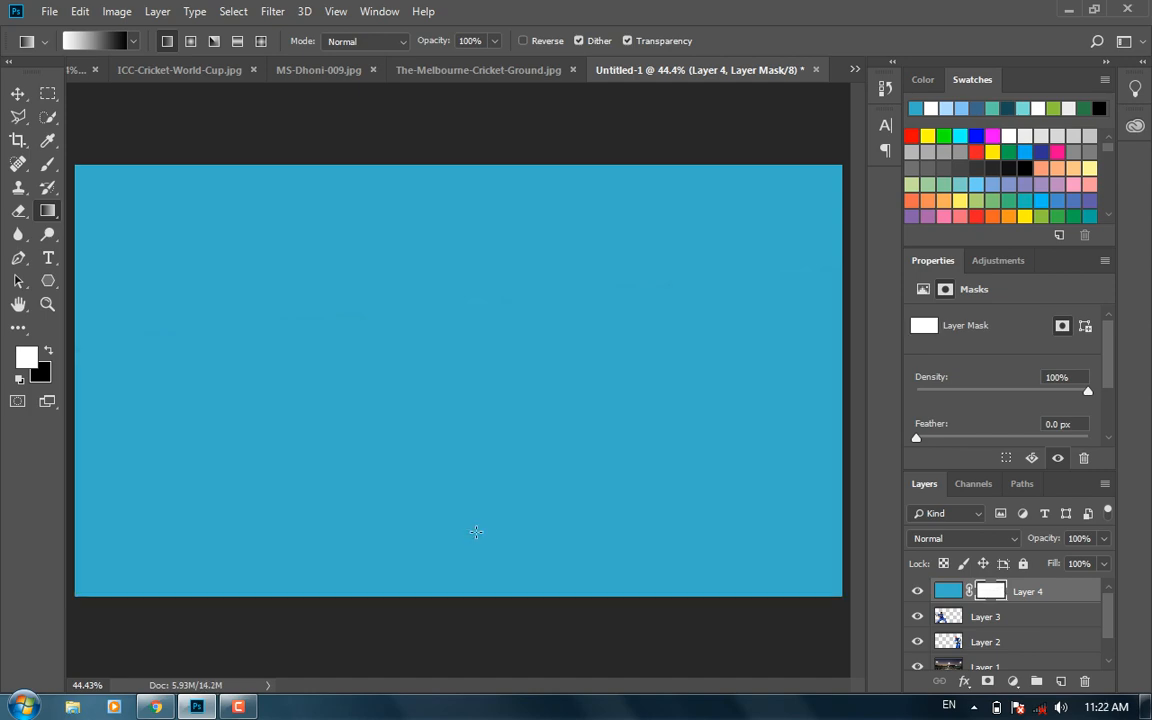
{"action": "left_click_drag", "start_coordinate": [476, 533], "coordinate": [412, 275]}
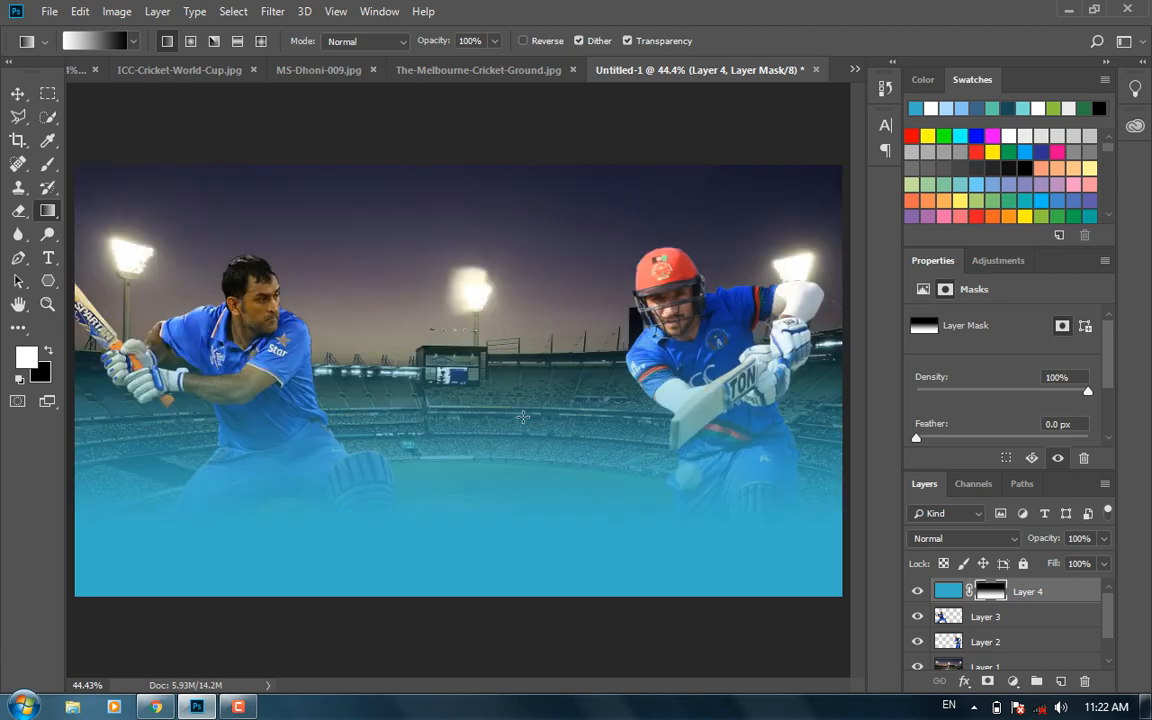
{"action": "left_click_drag", "start_coordinate": [468, 480], "coordinate": [470, 493]}
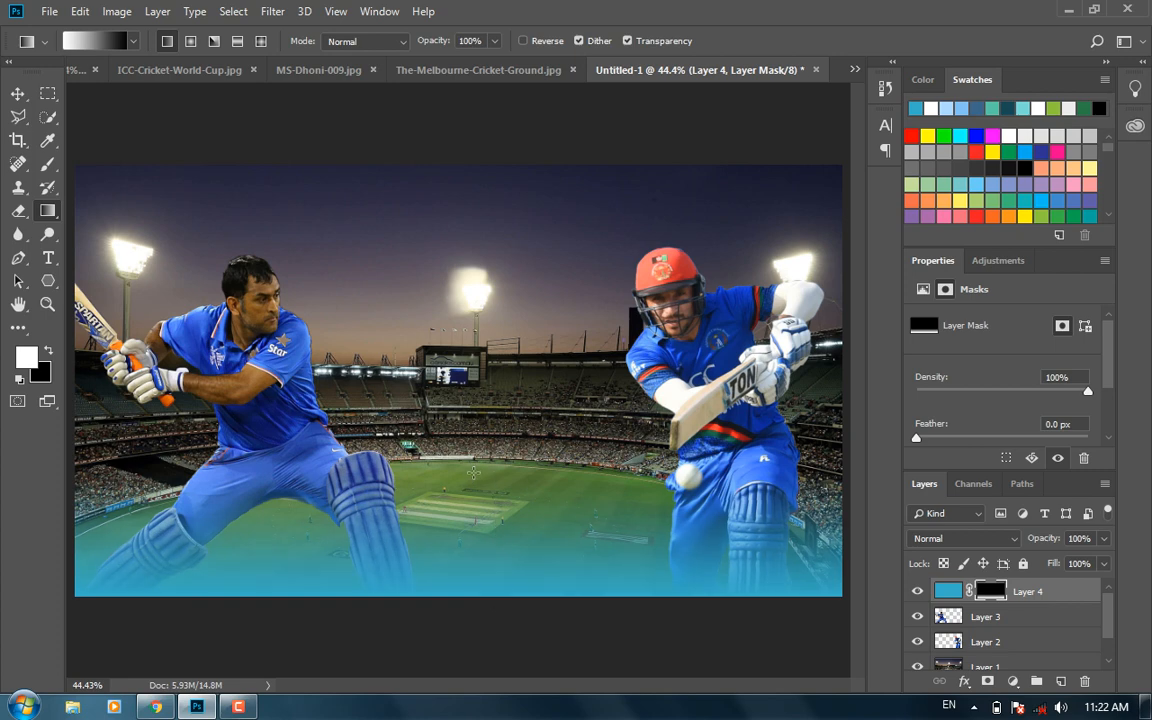
{"action": "left_click_drag", "start_coordinate": [480, 462], "coordinate": [479, 603]}
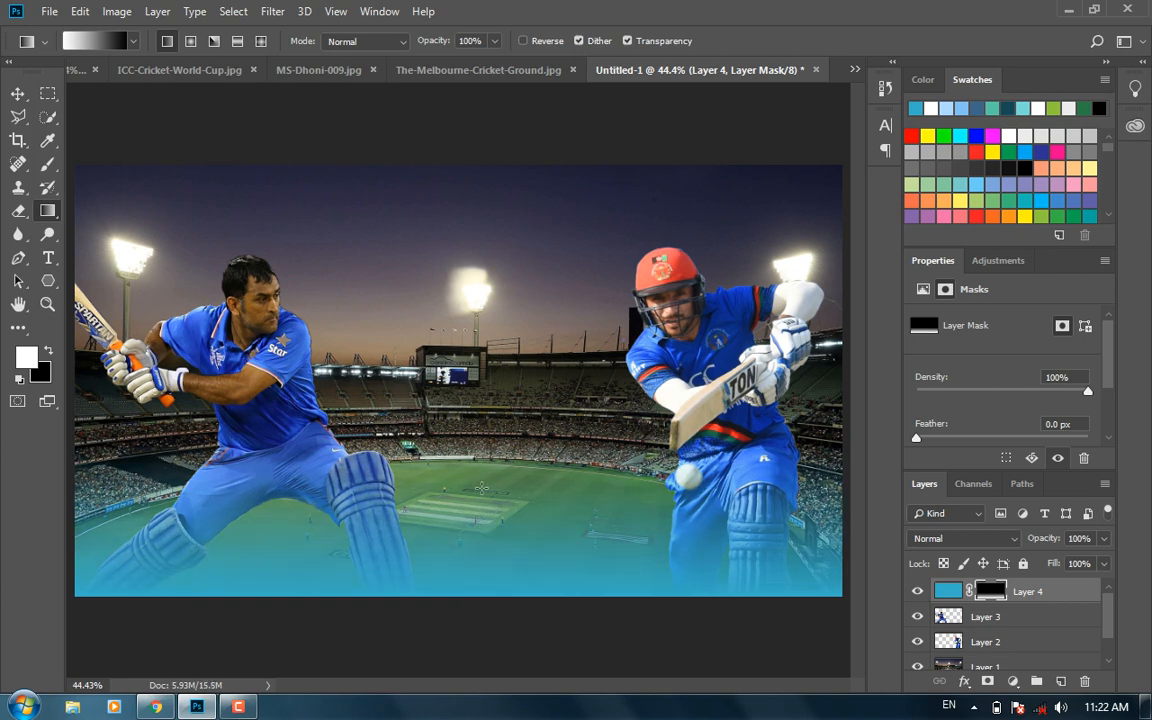
{"action": "left_click", "coordinate": [29, 97]}
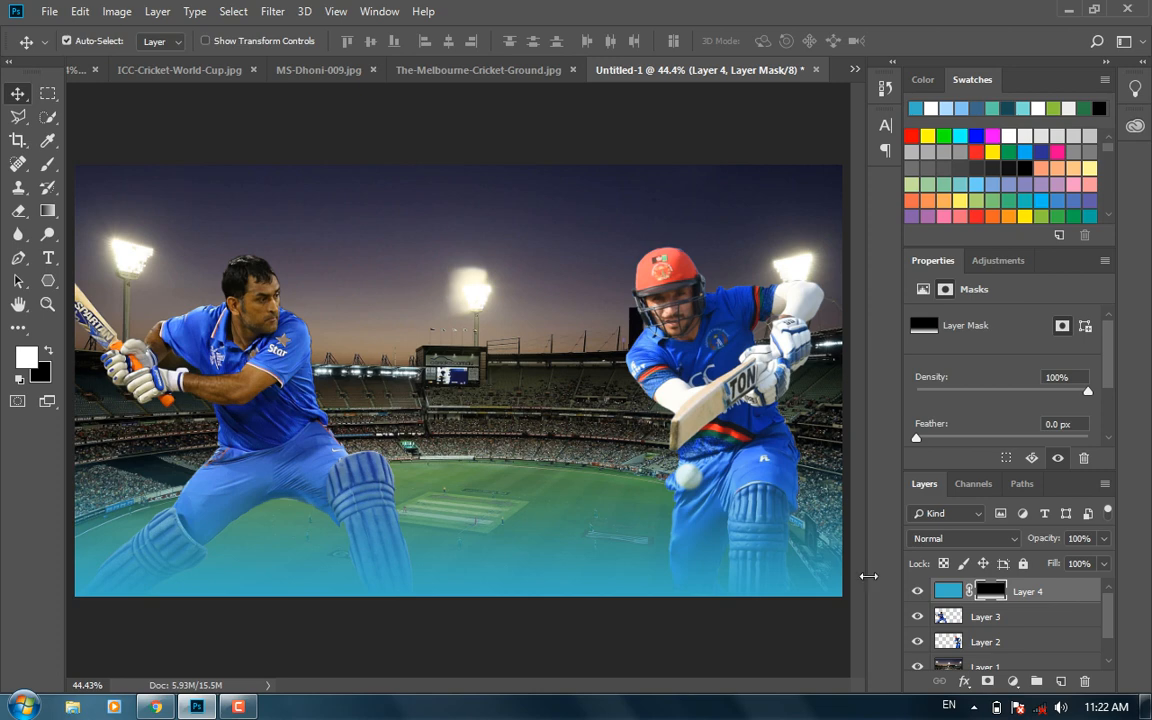
Apply a Gaussian Blur with a radius of about 2.6 pixels to the stadium background on Layer 1.
{"action": "scroll", "coordinate": [1048, 662], "scroll_direction": "down", "scroll_amount": 1}
{"action": "left_click", "coordinate": [983, 640]}
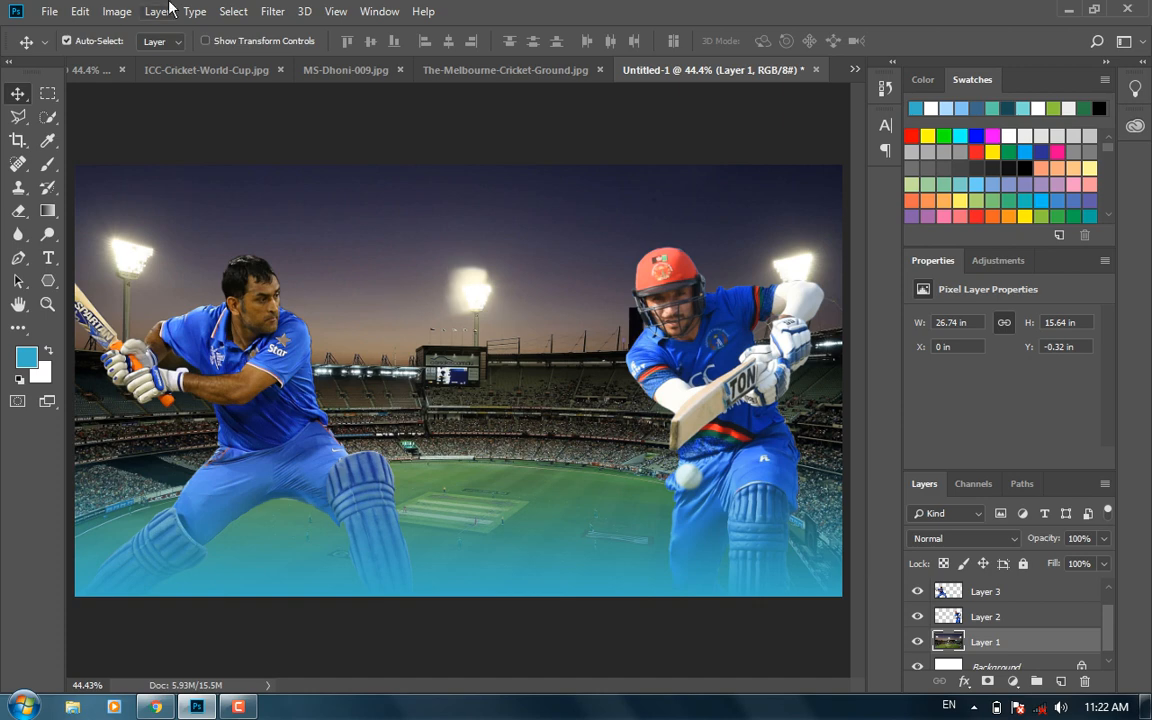
{"action": "left_click", "coordinate": [275, 14]}
{"action": "mouse_move", "coordinate": [400, 215]}
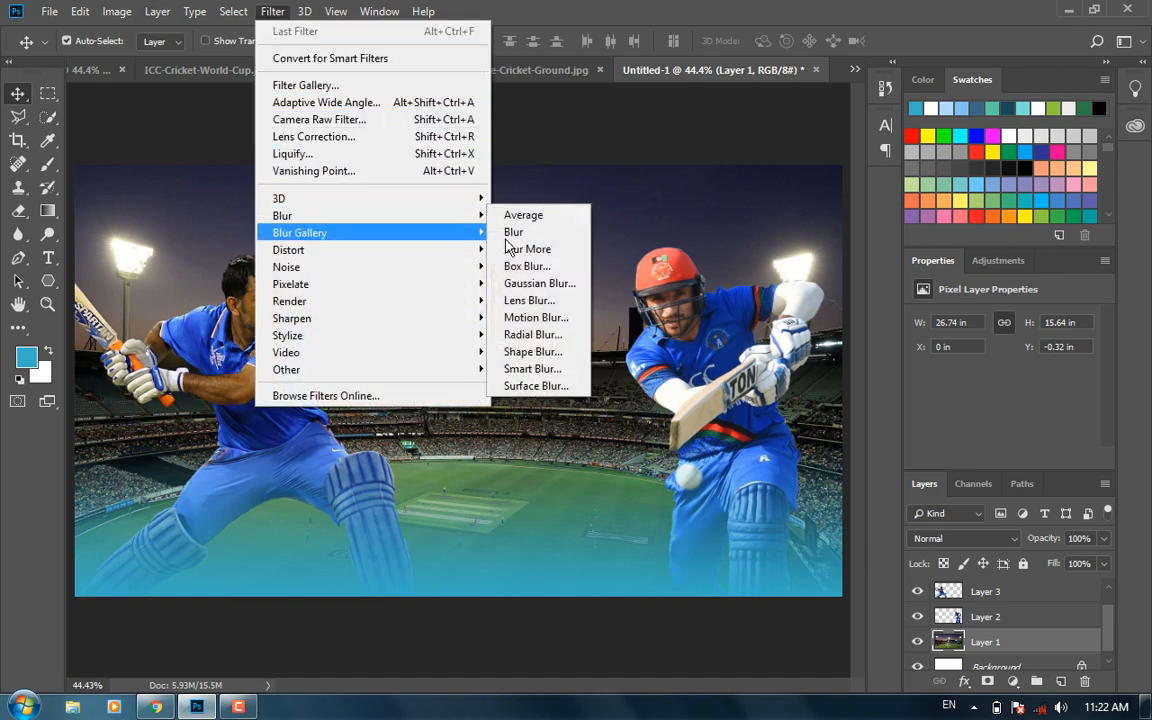
{"action": "left_click", "coordinate": [544, 284]}
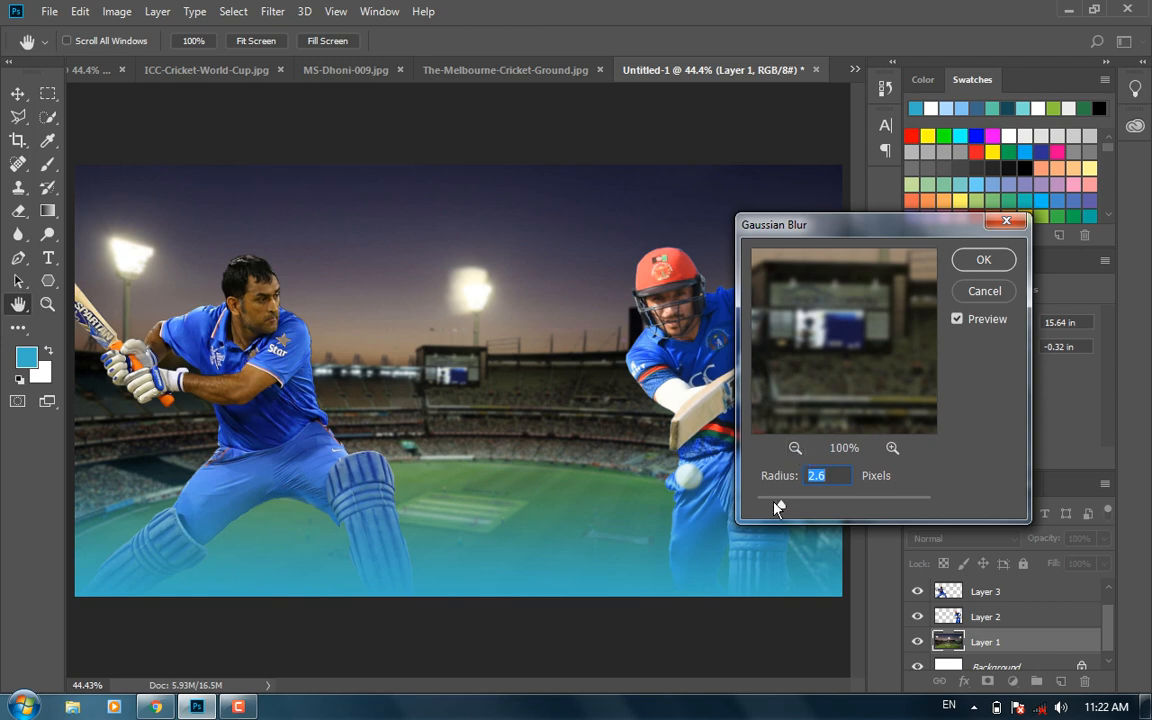
{"action": "left_click", "coordinate": [975, 262]}
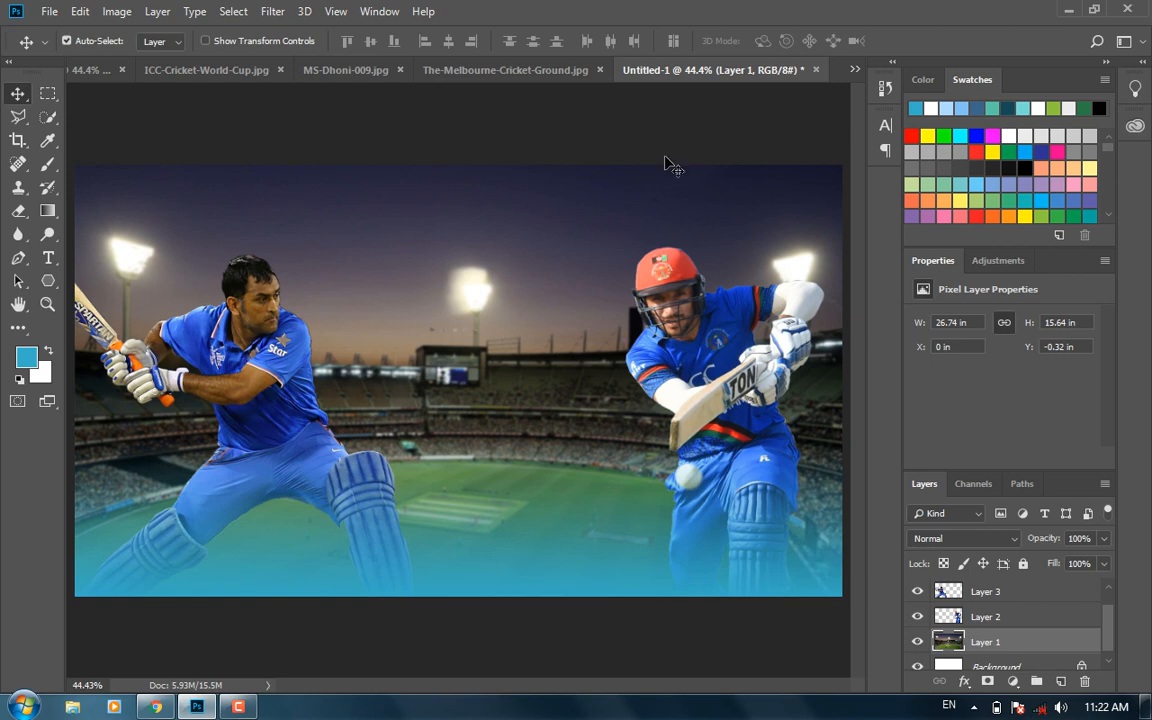
Draw a large elliptical selection extending below the canvas, its arc rising about 5.33 in above the poster's bottom edge.
{"action": "key", "text": "ctrl+minus"}
{"action": "key", "text": "ctrl+minus"}
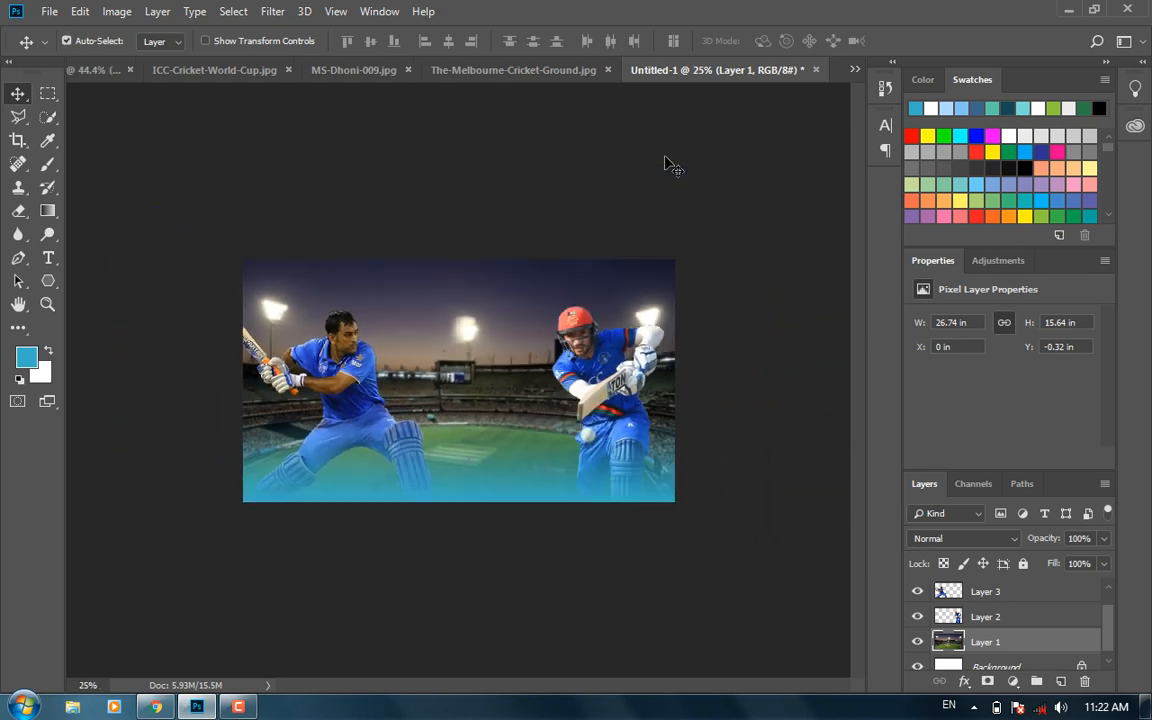
{"action": "key", "text": "ctrl+minus"}
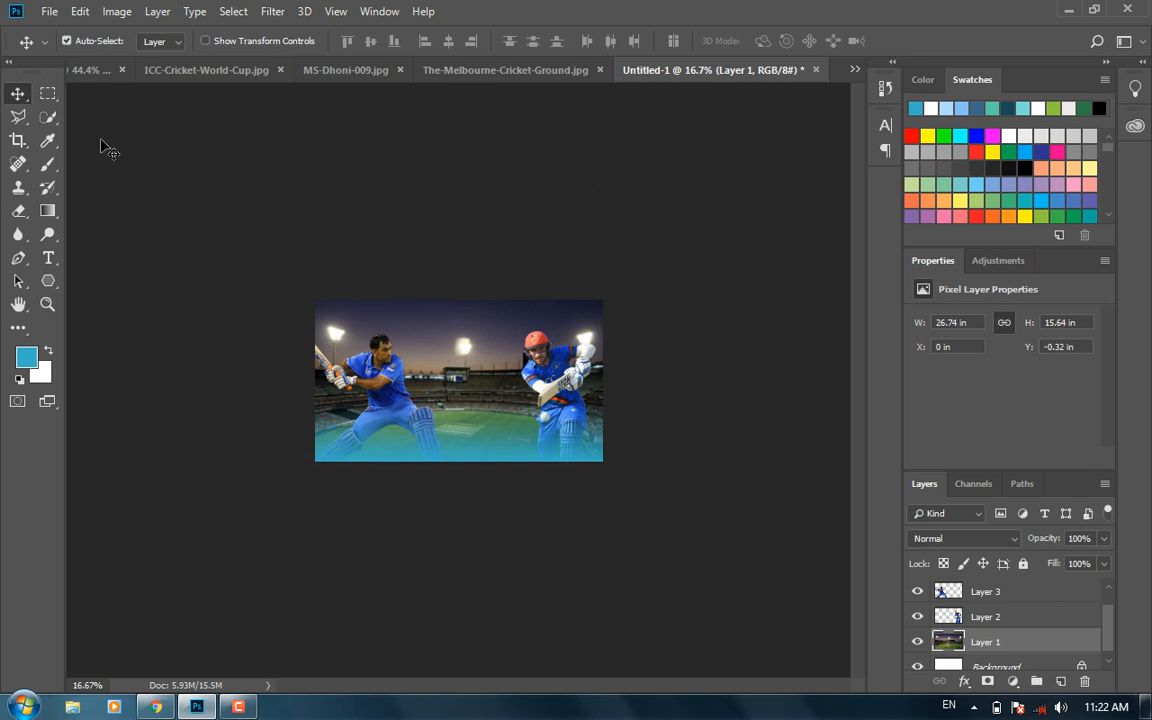
{"action": "left_click", "coordinate": [47, 93]}
{"action": "left_click", "coordinate": [104, 101]}
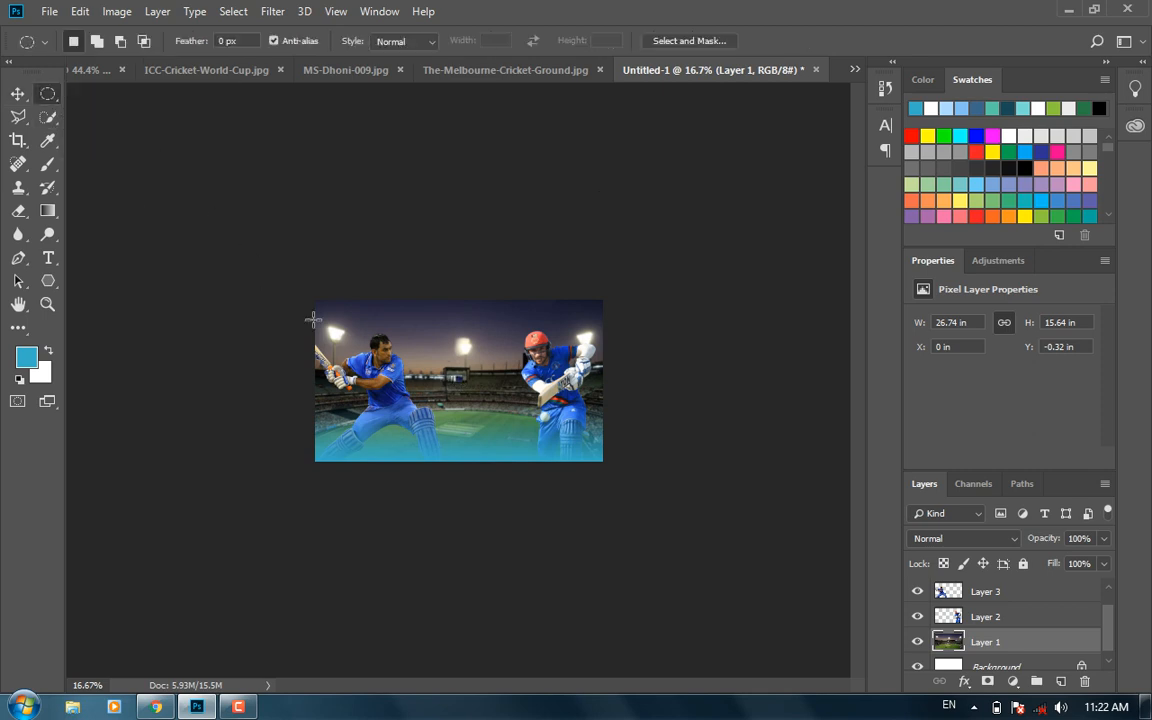
{"action": "left_click_drag", "start_coordinate": [301, 407], "coordinate": [632, 660]}
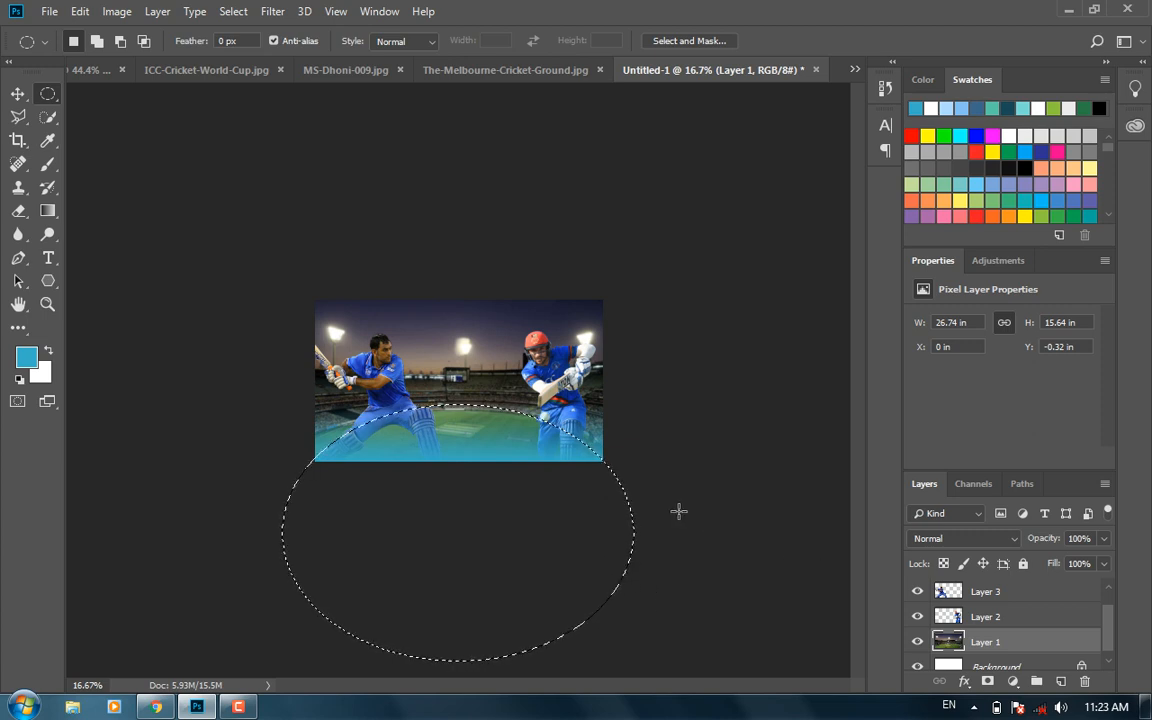
Add a new layer above Layer 1, fill the elliptical selection with the light blue colour and deselect.
{"action": "left_click", "coordinate": [1062, 681]}
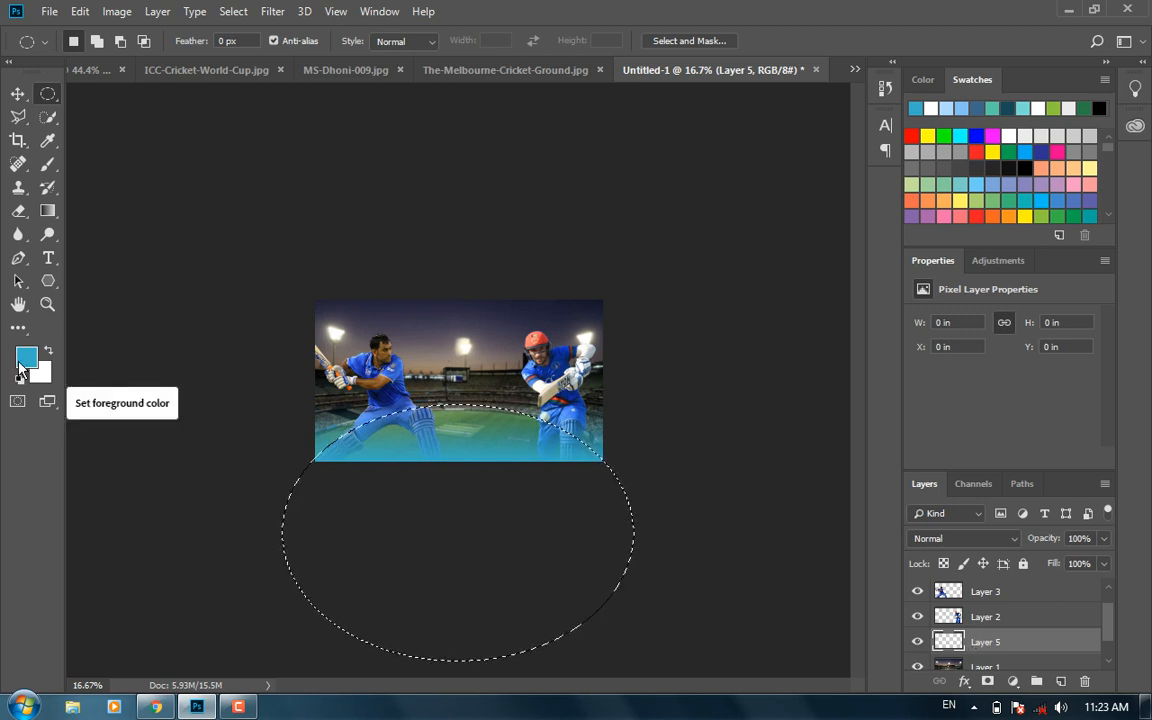
{"action": "key", "text": "alt+BackSpace"}
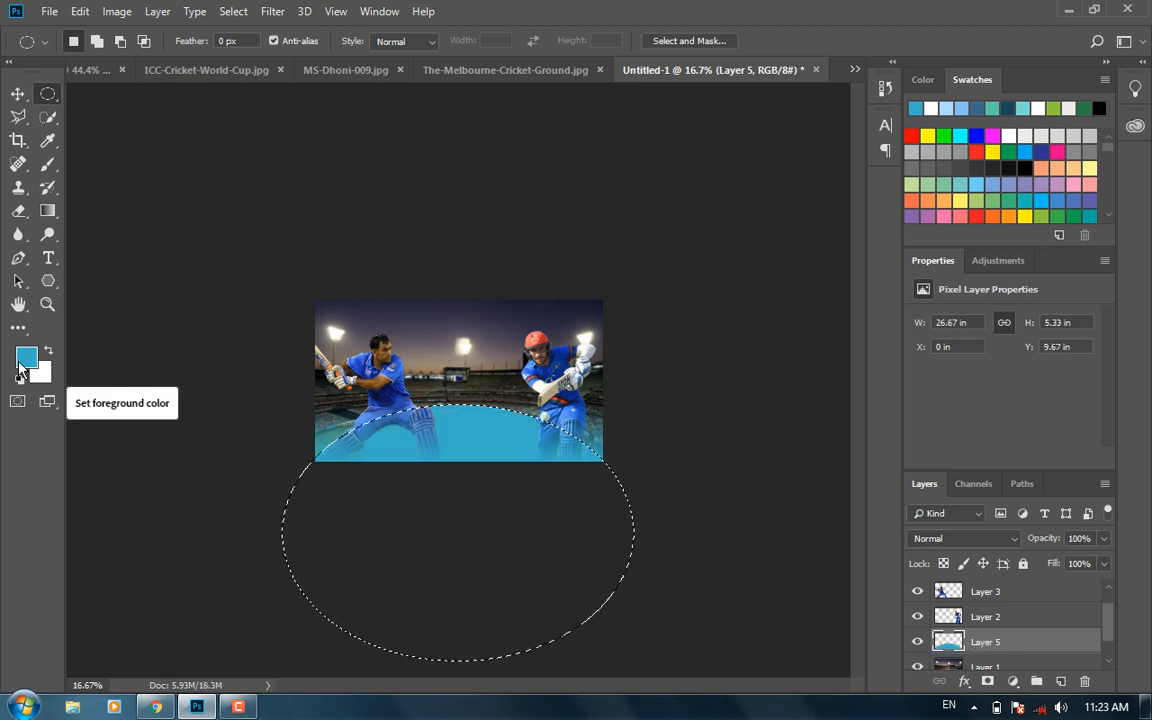
{"action": "key", "text": "ctrl+d"}
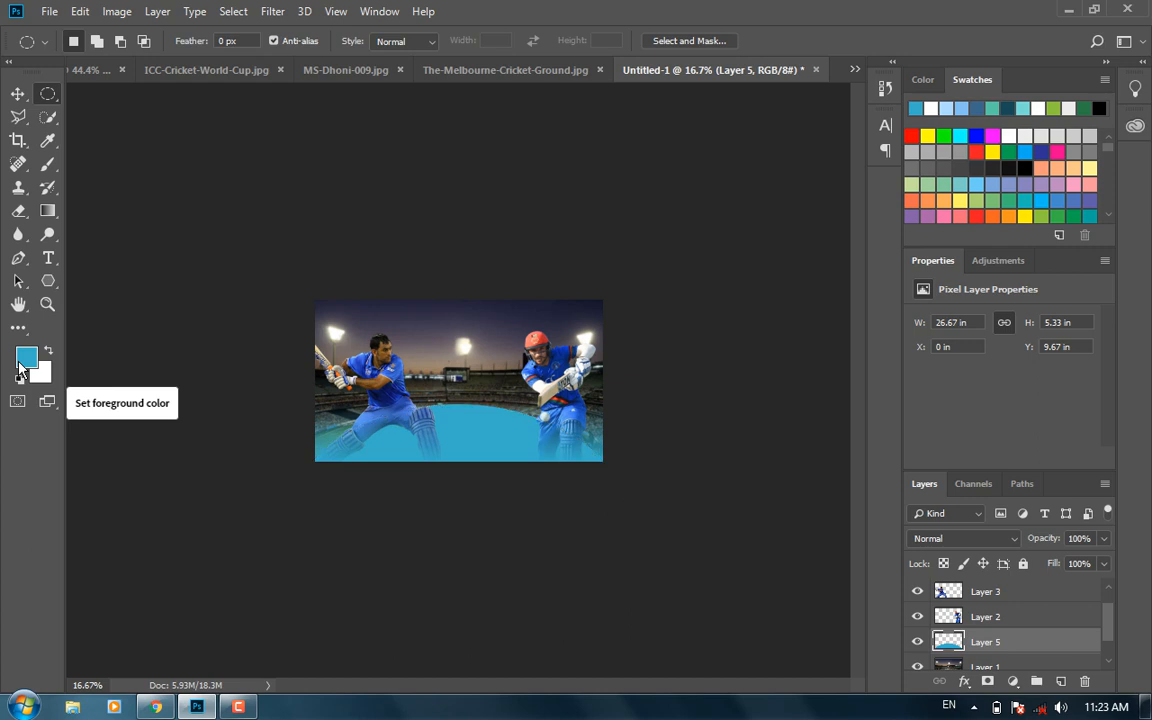
Reorder the blue arc's layer above Layer 3 so it covers both batsmen's legs.
{"action": "double_click", "coordinate": [18, 304]}
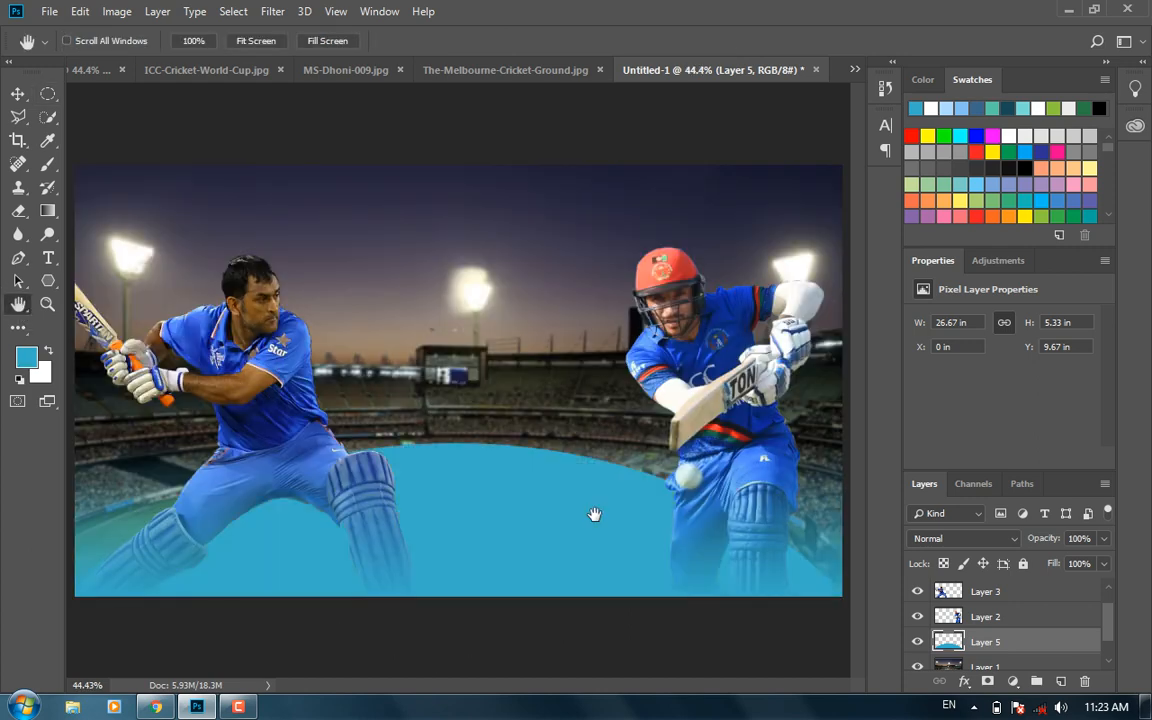
{"action": "left_click", "coordinate": [18, 94]}
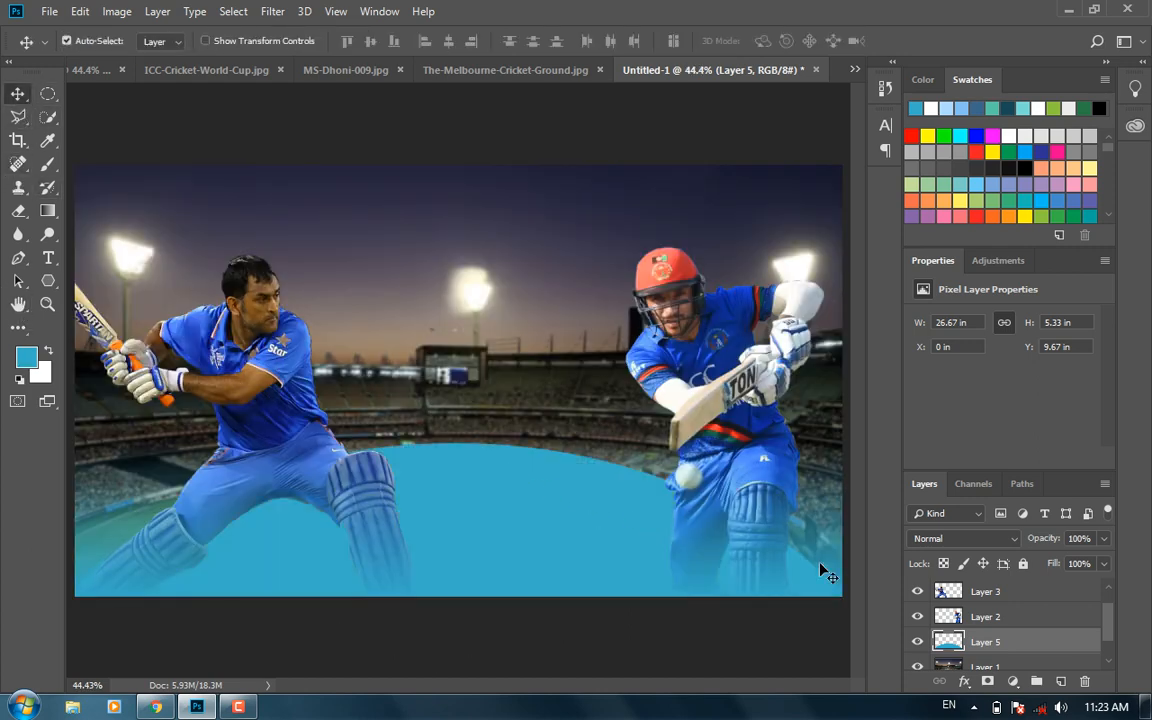
{"action": "left_click_drag", "start_coordinate": [1032, 643], "coordinate": [1003, 616]}
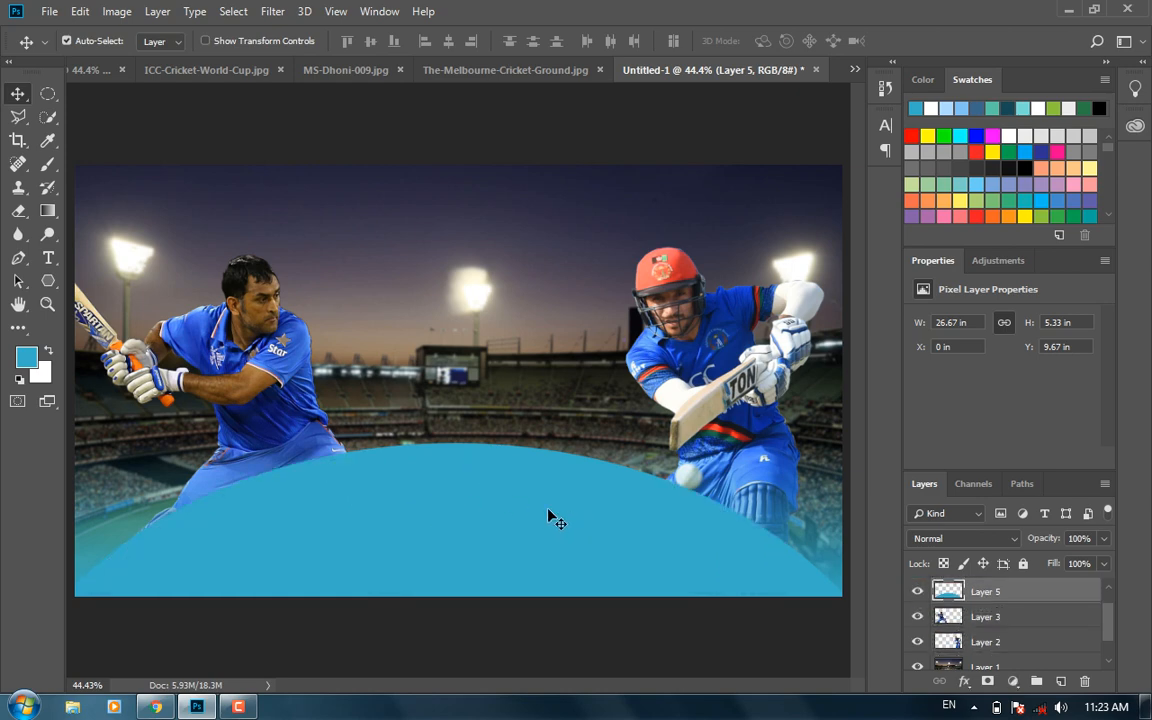
{"action": "left_click_drag", "start_coordinate": [551, 518], "coordinate": [549, 558]}
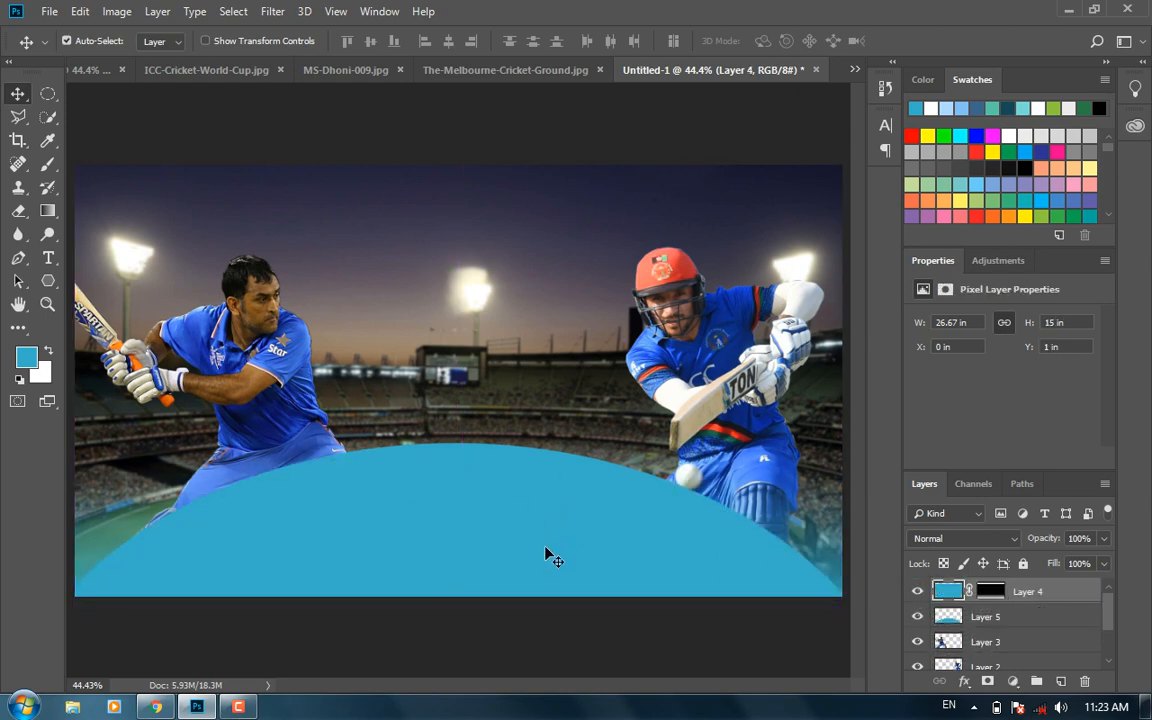
{"action": "left_click", "coordinate": [980, 619]}
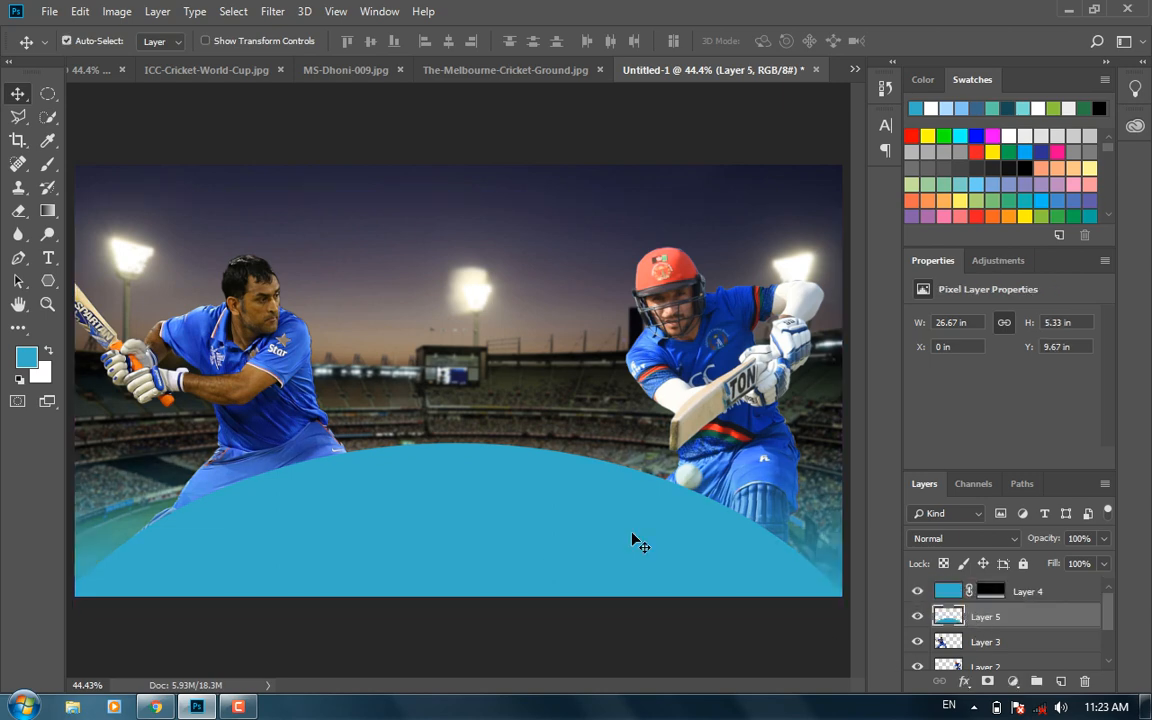
{"action": "left_click", "coordinate": [446, 545]}
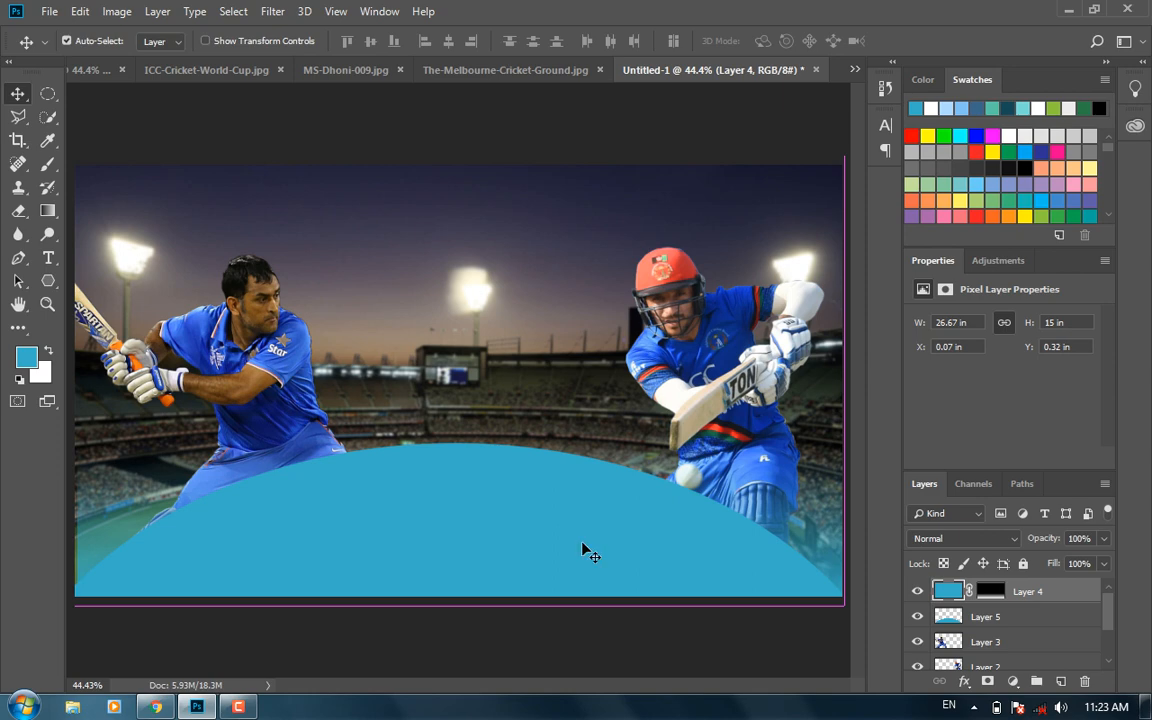
With layer auto-selection off, lower the blue arc on Layer 5 to about X 0.43 in, Y 10.92 in.
{"action": "left_click", "coordinate": [985, 617]}
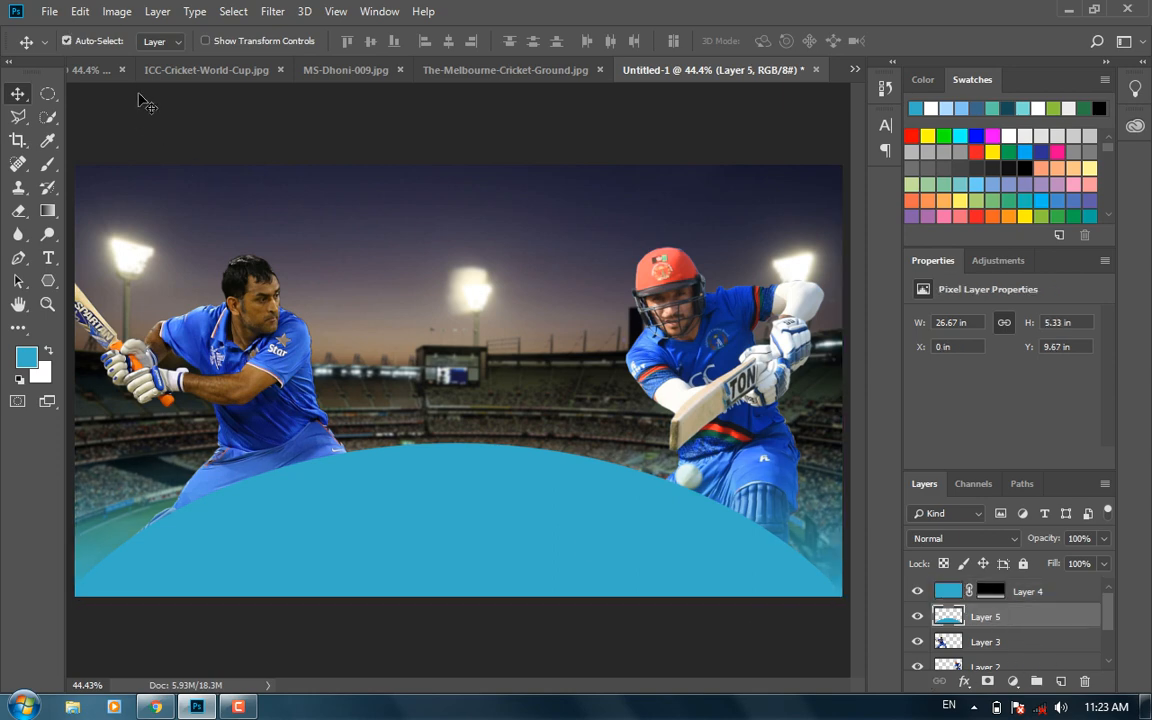
{"action": "left_click_drag", "start_coordinate": [469, 522], "coordinate": [481, 564]}
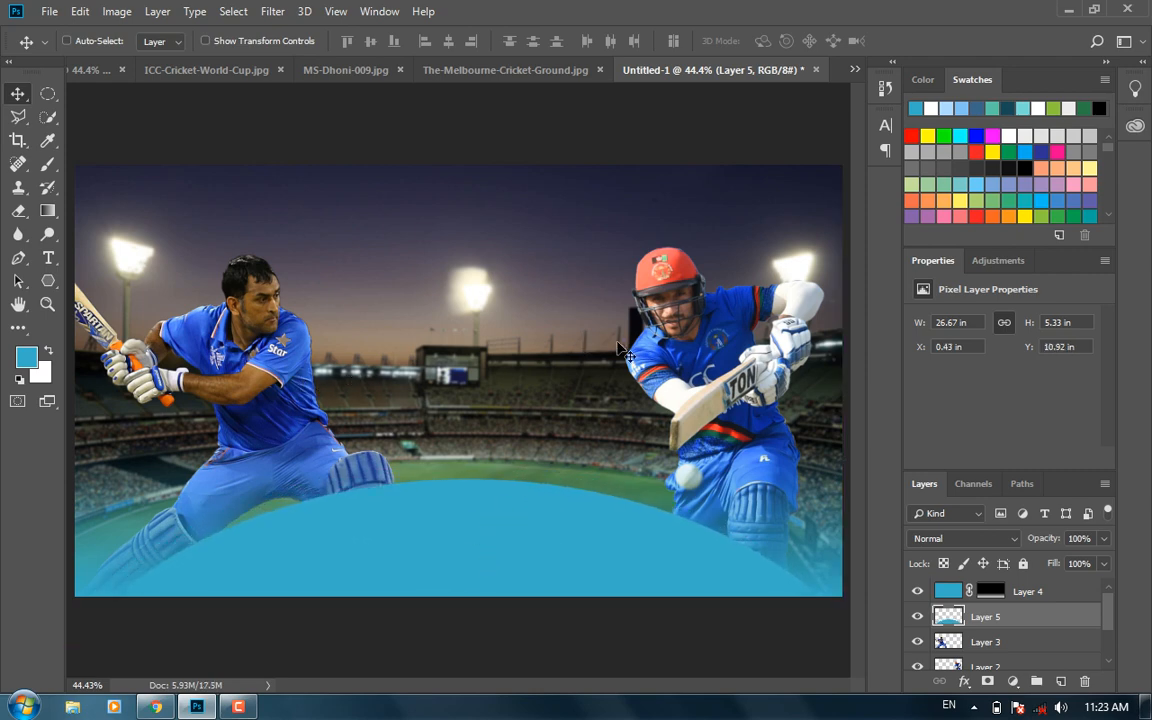
Scale the Indian batsman up to about 17.47 × 15.82 in and move him up to the poster's top edge.
{"action": "left_click", "coordinate": [213, 290]}
{"action": "key", "text": "ctrl+t"}
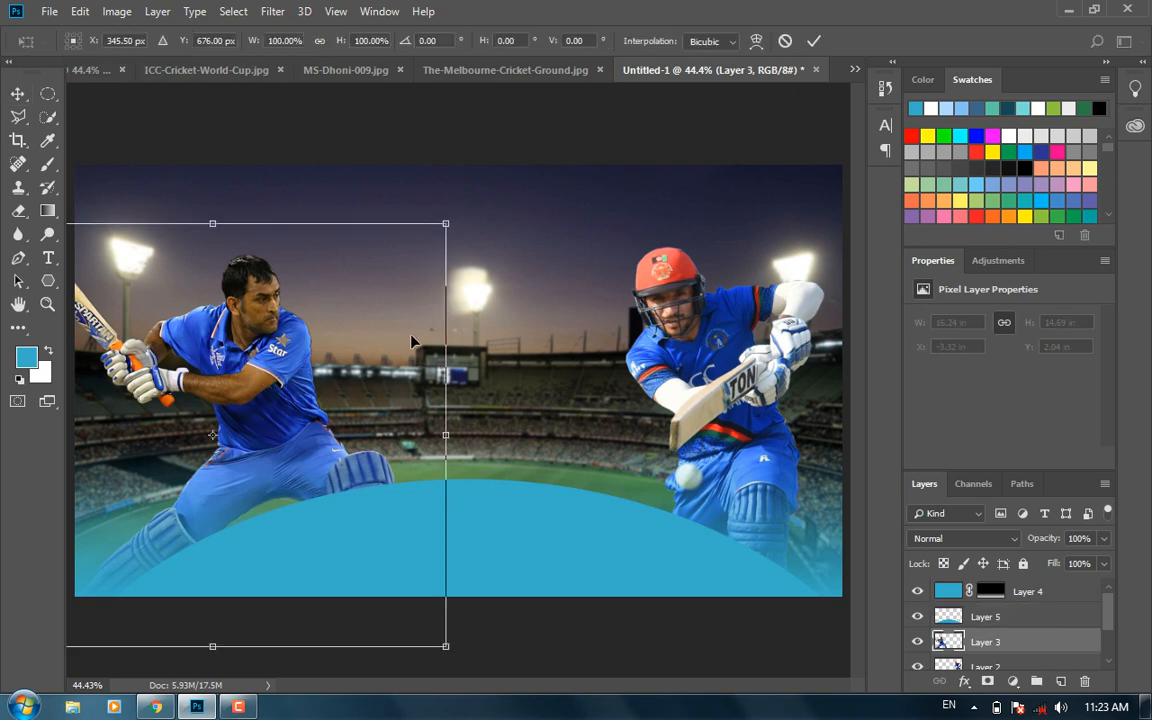
{"action": "left_click_drag", "start_coordinate": [445, 223], "coordinate": [463, 208]}
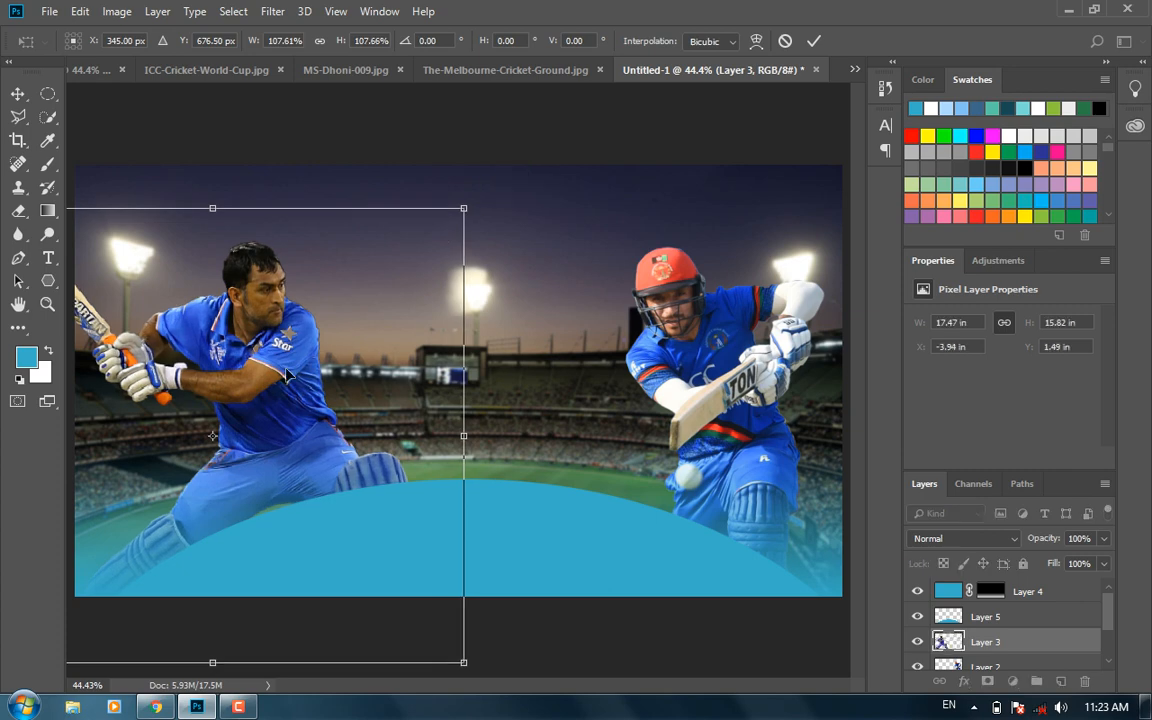
{"action": "left_click_drag", "start_coordinate": [286, 374], "coordinate": [283, 333]}
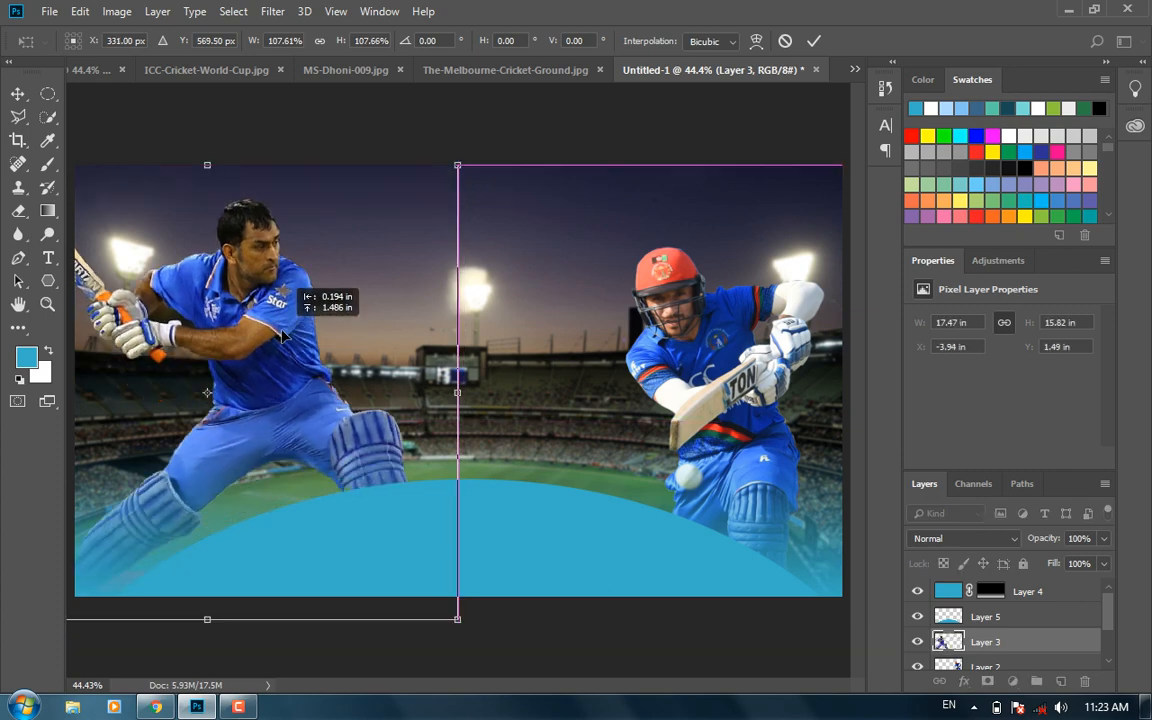
{"action": "key", "text": "Return"}
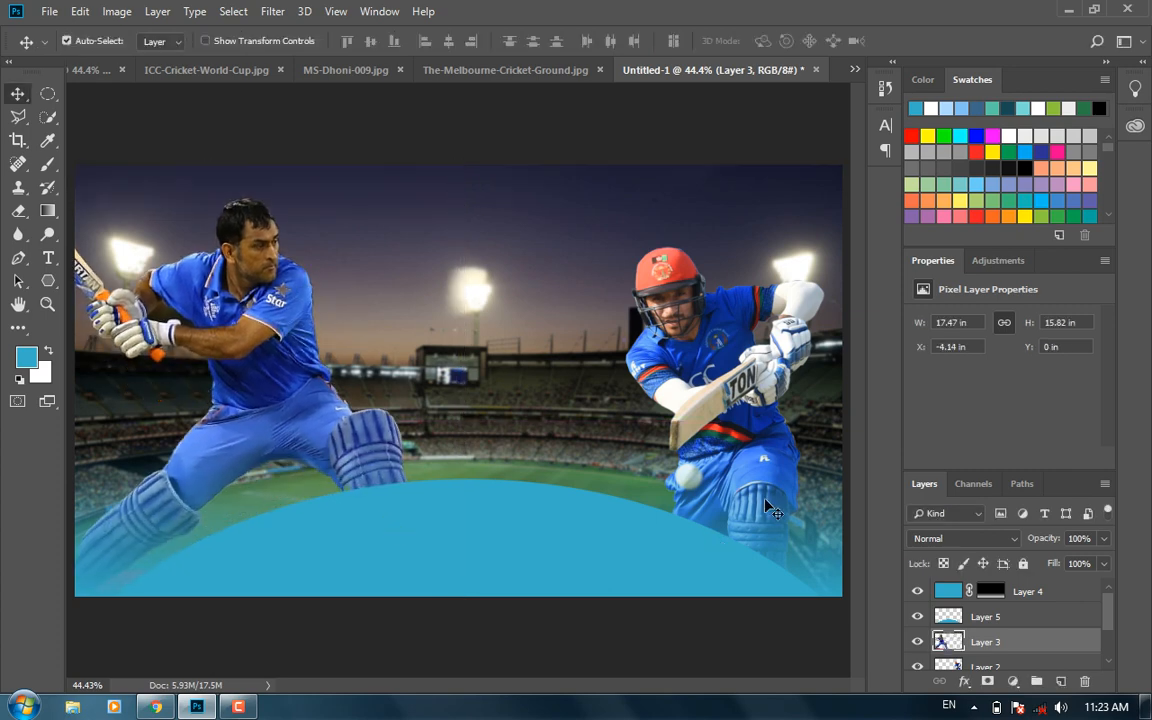
Scale the Afghan batsman up to about 7.51 × 13.22 in and place him at about X 18.78 in, Y 0.89 in.
{"action": "left_click", "coordinate": [721, 440]}
{"action": "key", "text": "ctrl+t"}
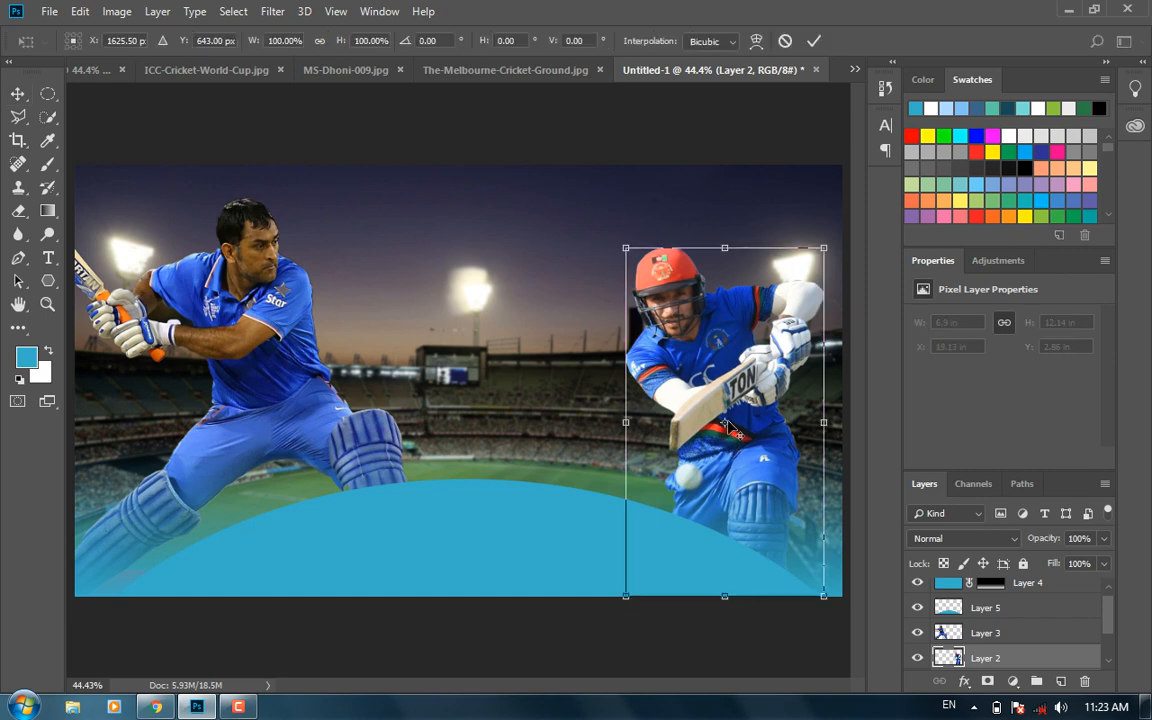
{"action": "left_click_drag", "start_coordinate": [627, 249], "coordinate": [609, 220]}
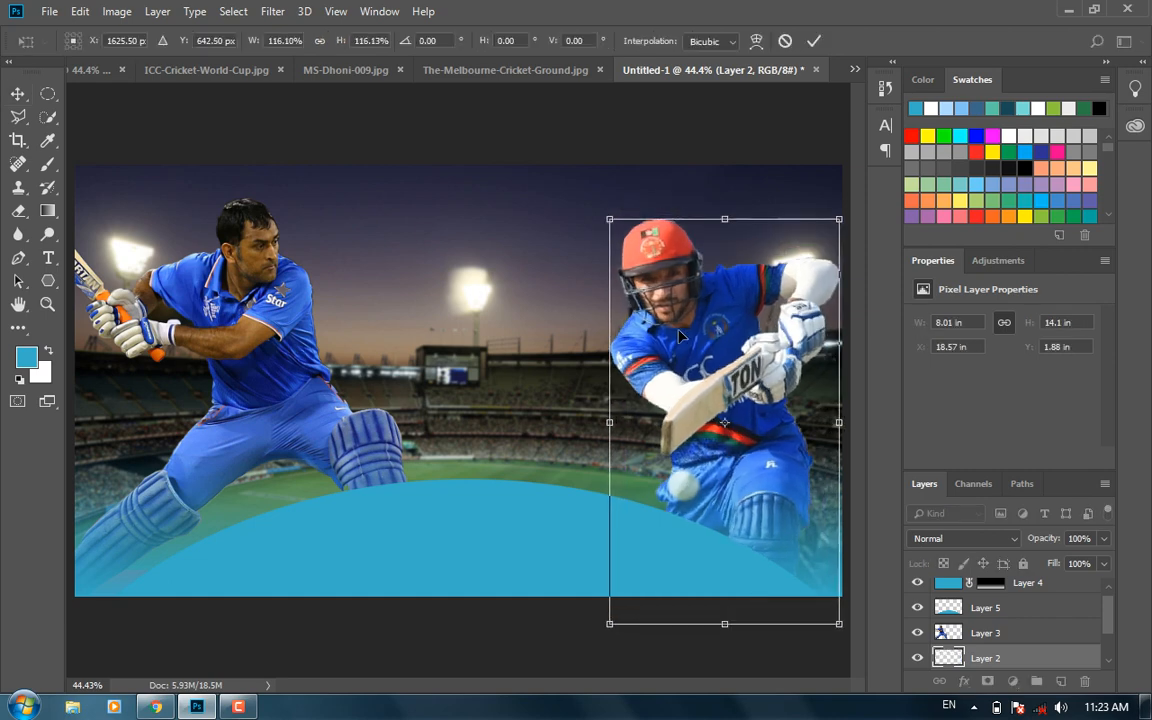
{"action": "left_click_drag", "start_coordinate": [685, 332], "coordinate": [688, 292]}
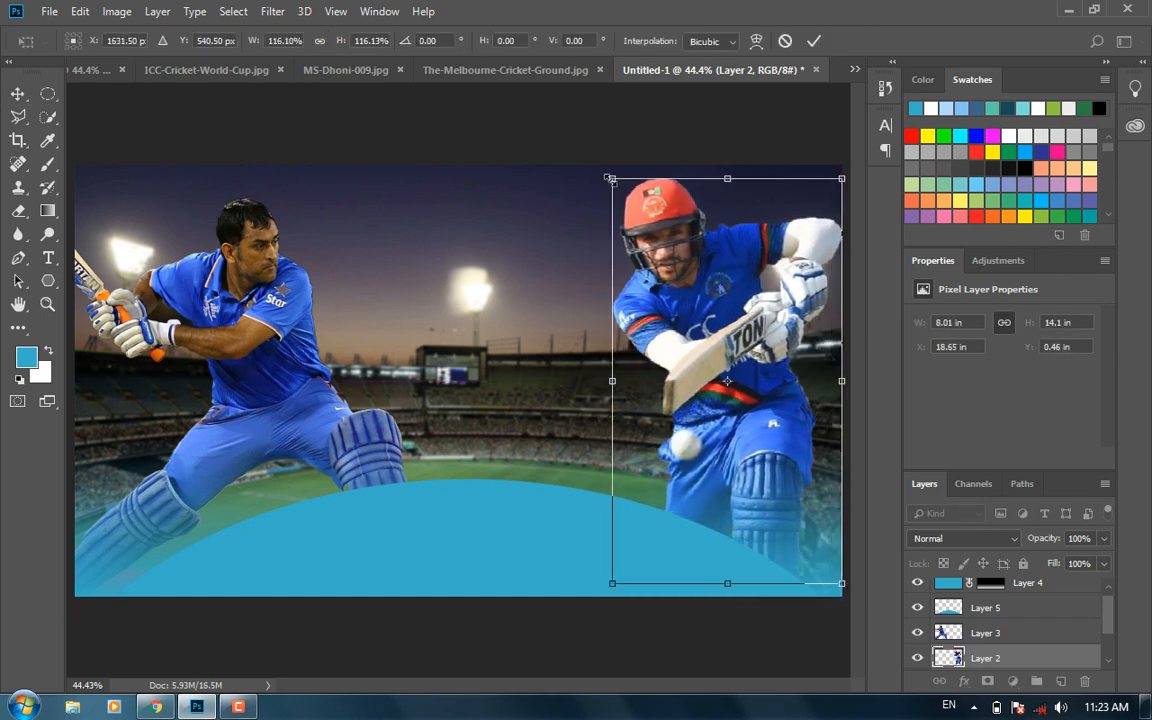
{"action": "left_click_drag", "start_coordinate": [611, 178], "coordinate": [619, 191]}
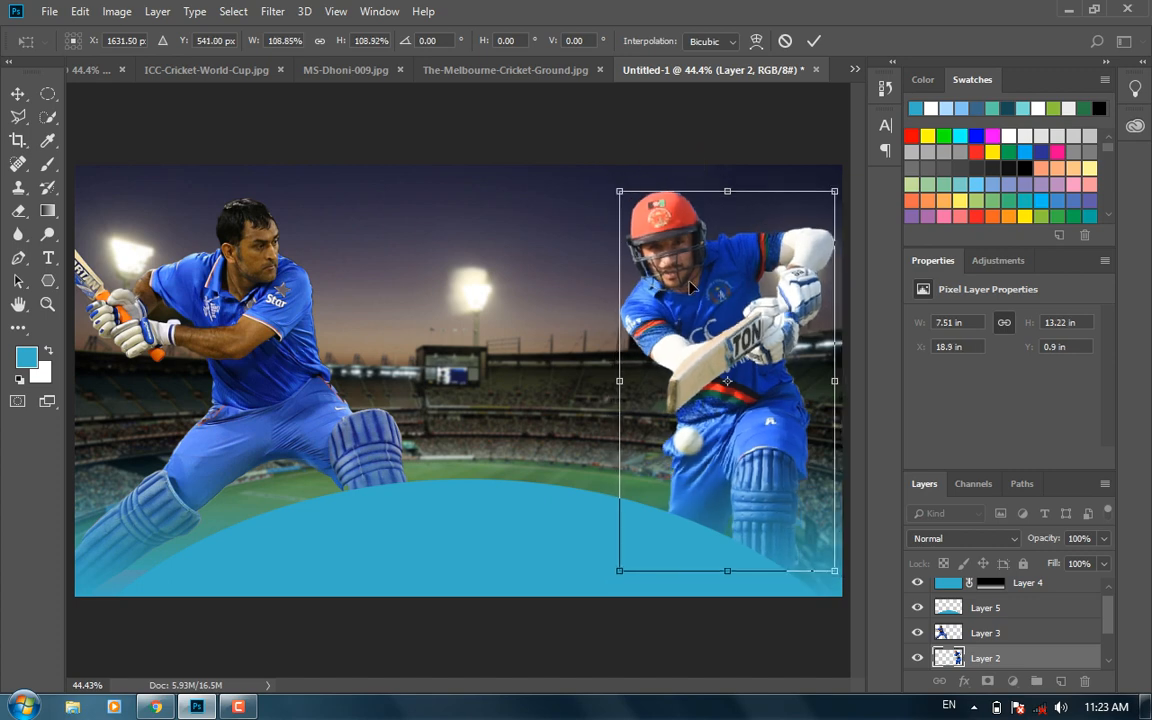
{"action": "left_click_drag", "start_coordinate": [689, 287], "coordinate": [688, 291]}
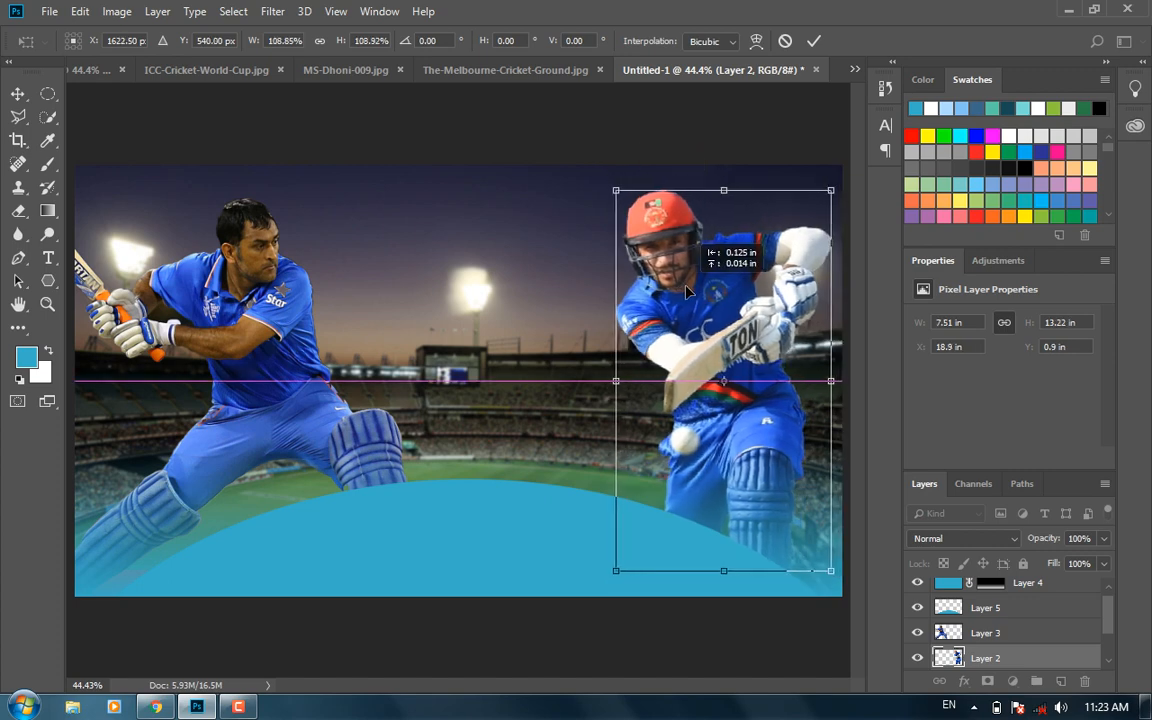
{"action": "key", "text": "Return"}
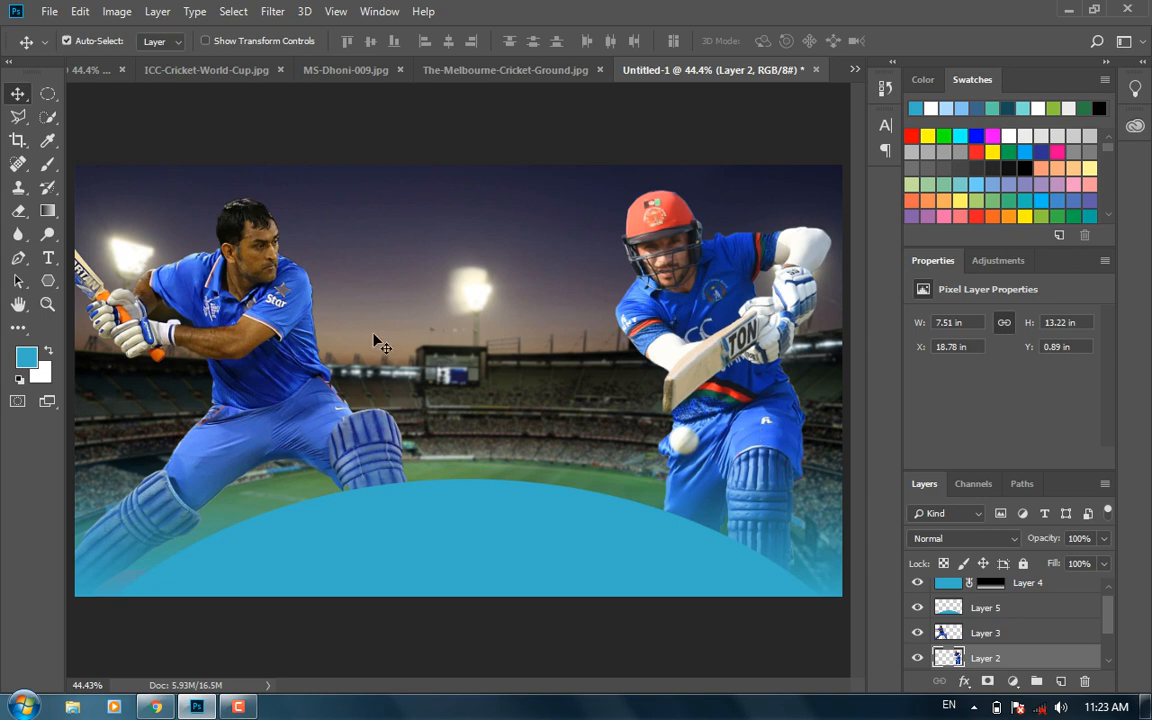
Shift the Indian batsman slightly left to about X -4.54 in, keeping the Afghan batsman in place.
{"action": "left_click_drag", "start_coordinate": [263, 346], "coordinate": [252, 346]}
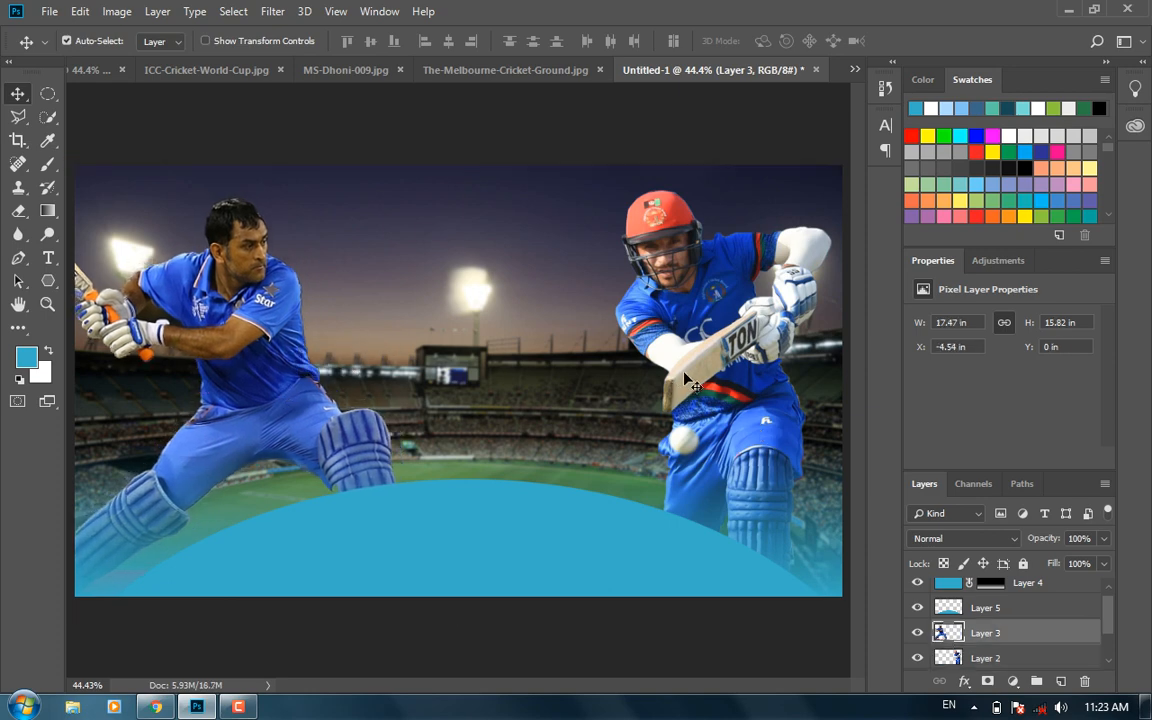
{"action": "left_click_drag", "start_coordinate": [686, 380], "coordinate": [705, 383]}
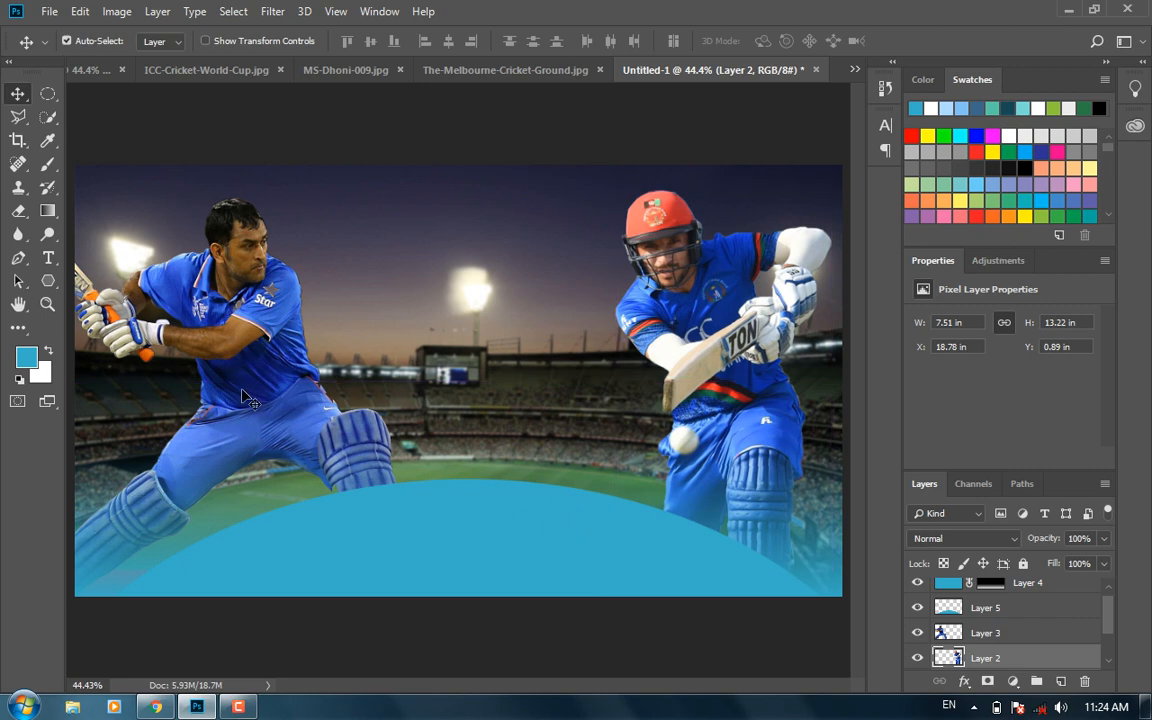
{"action": "left_click_drag", "start_coordinate": [242, 390], "coordinate": [236, 397]}
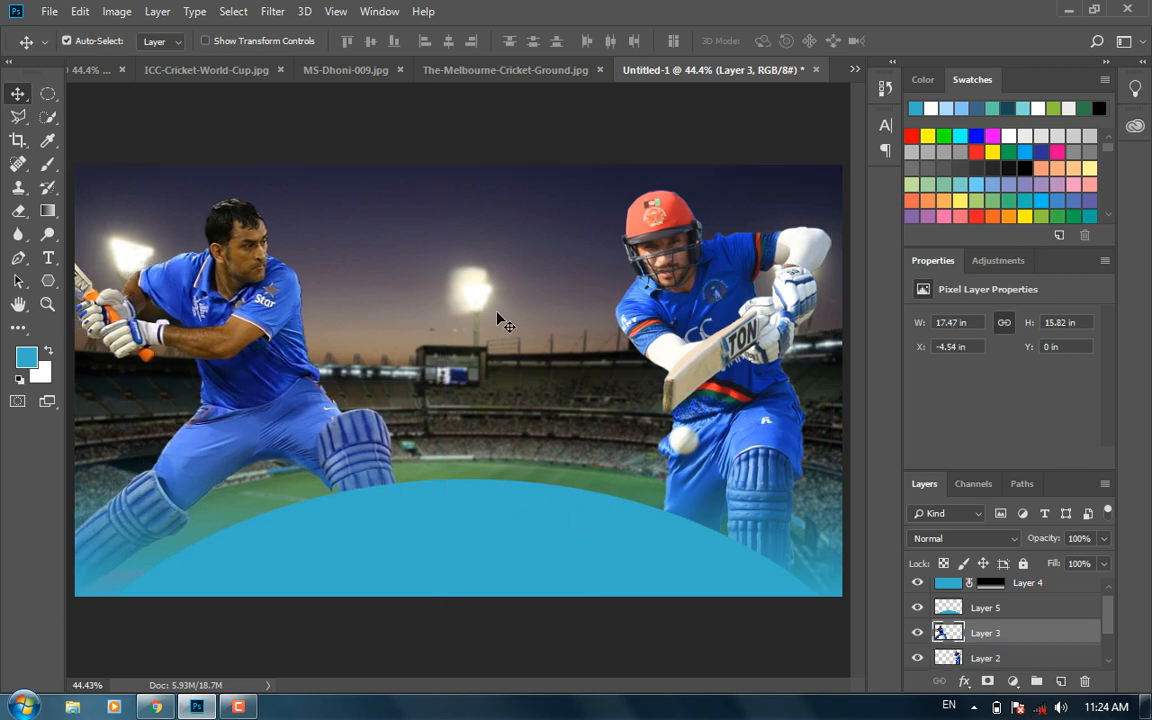
In ICC-Cricket-World-Cup.jpg, make a rectangular marquee selection around the whole trophy, including its base.
{"action": "left_click", "coordinate": [440, 69]}
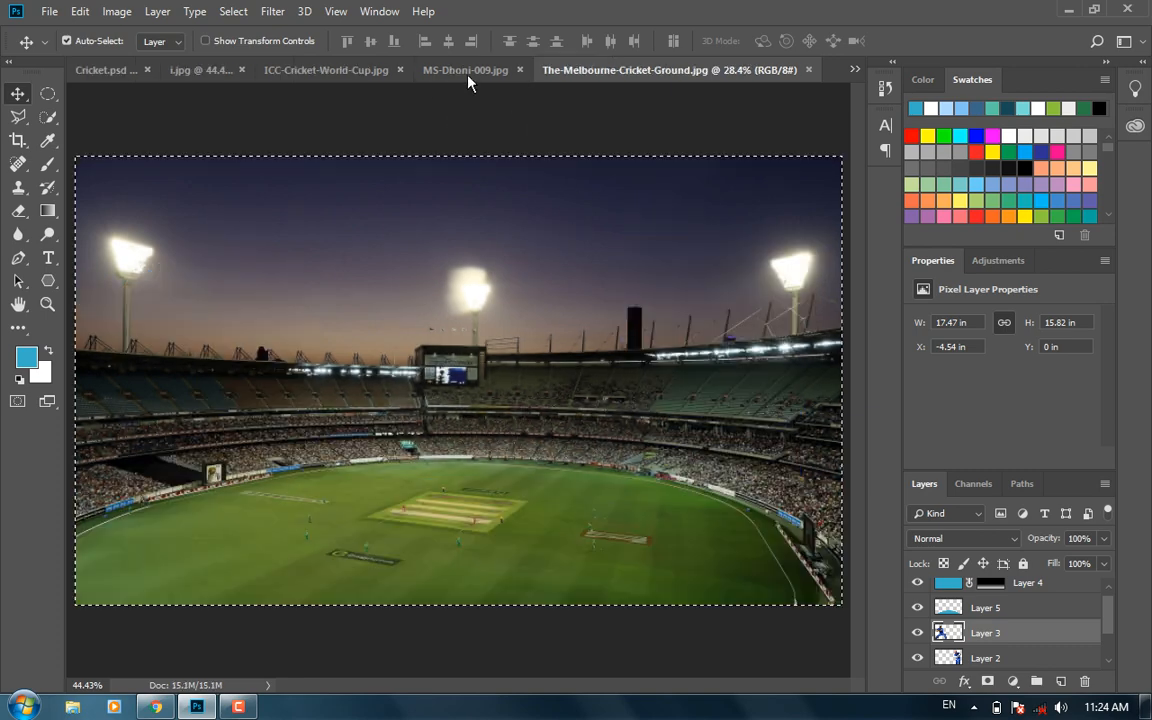
{"action": "left_click", "coordinate": [345, 68]}
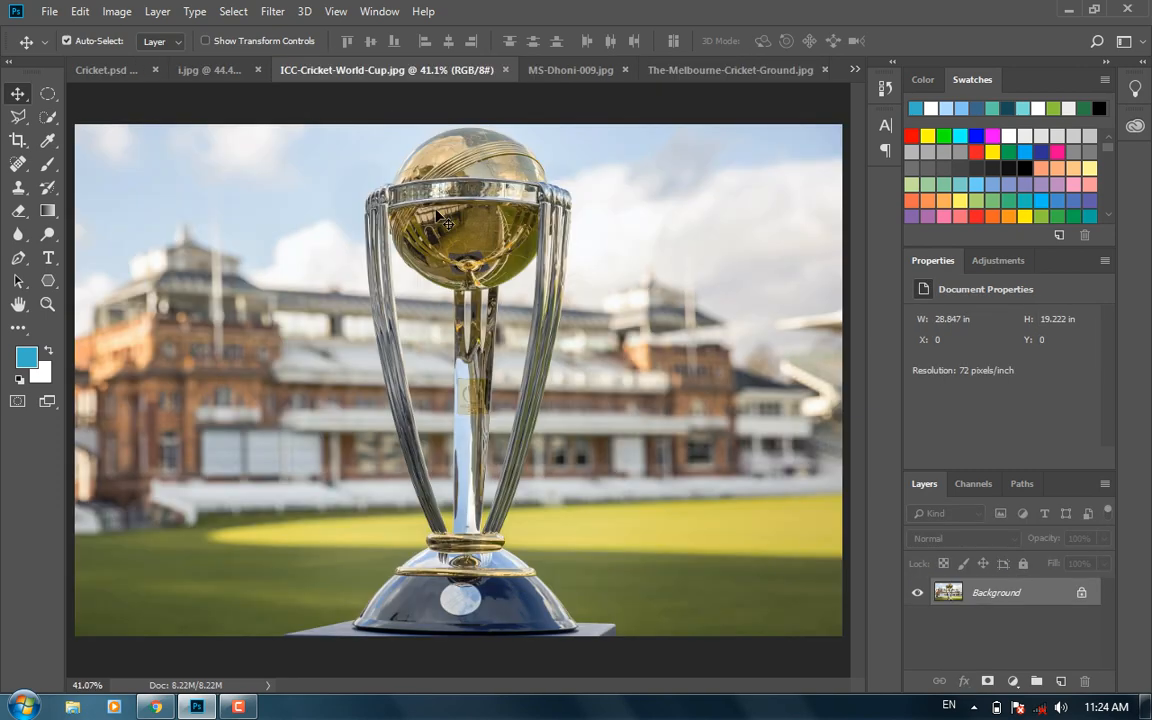
{"action": "key", "text": "m"}
{"action": "left_click_drag", "start_coordinate": [360, 220], "coordinate": [656, 687]}
{"action": "left_click", "coordinate": [243, 325]}
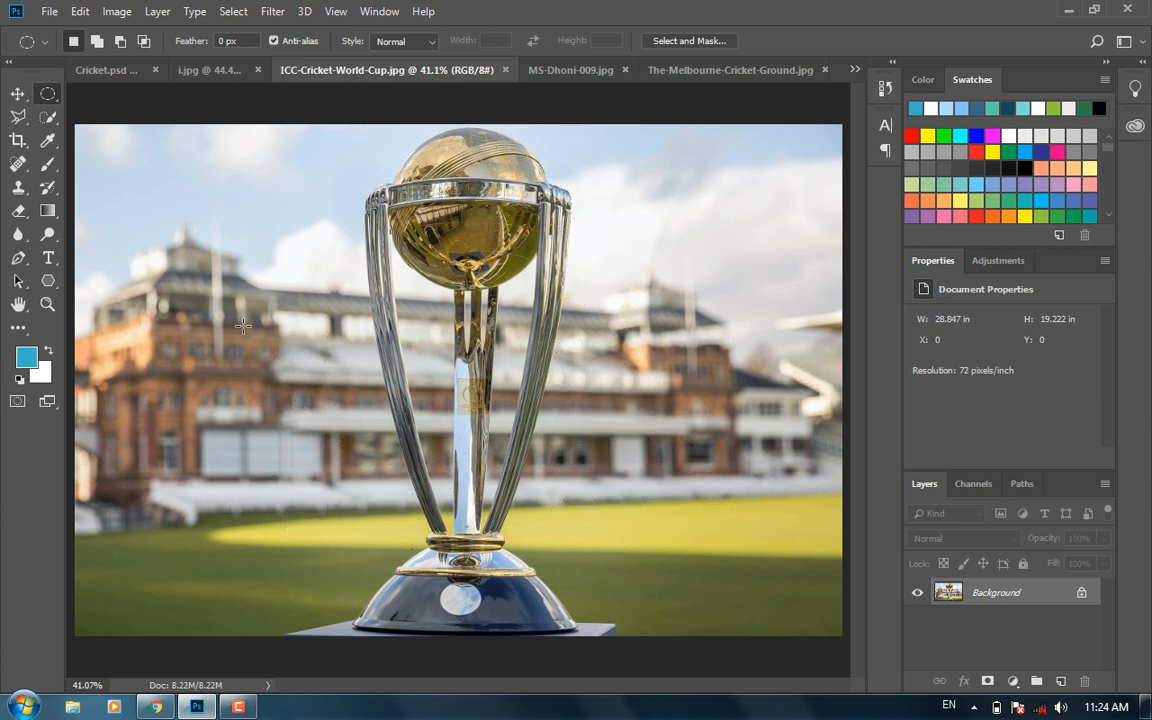
{"action": "right_click", "coordinate": [48, 96]}
{"action": "left_click", "coordinate": [96, 92]}
{"action": "left_click_drag", "start_coordinate": [270, 170], "coordinate": [617, 669]}
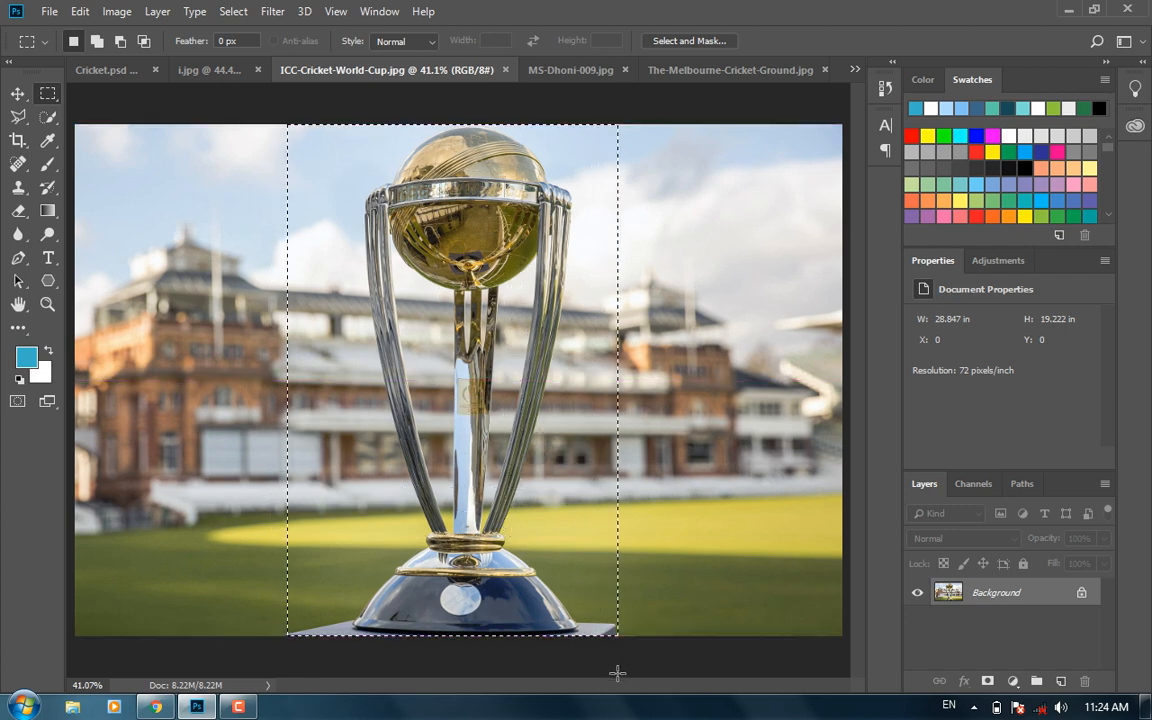
Copy the selected trophy area into the Untitled-1 poster as a new layer above the Indian batsman.
{"action": "left_click", "coordinate": [854, 69]}
{"action": "left_click", "coordinate": [920, 75]}
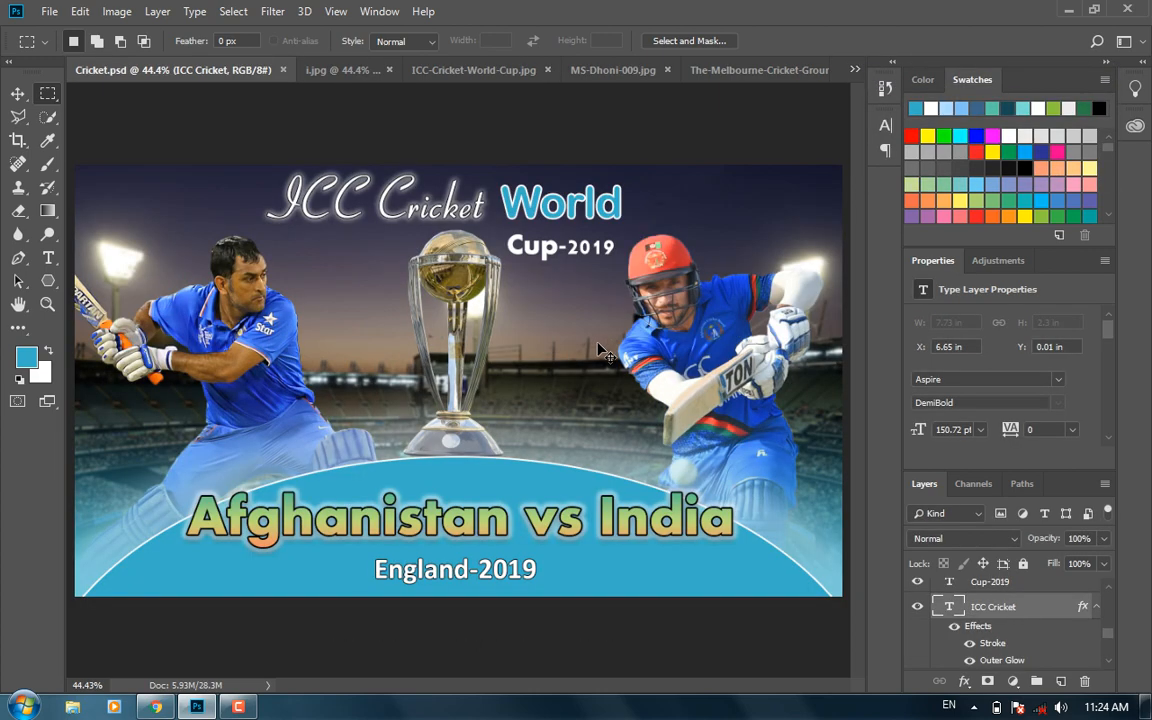
{"action": "left_click", "coordinate": [854, 69]}
{"action": "left_click", "coordinate": [918, 170]}
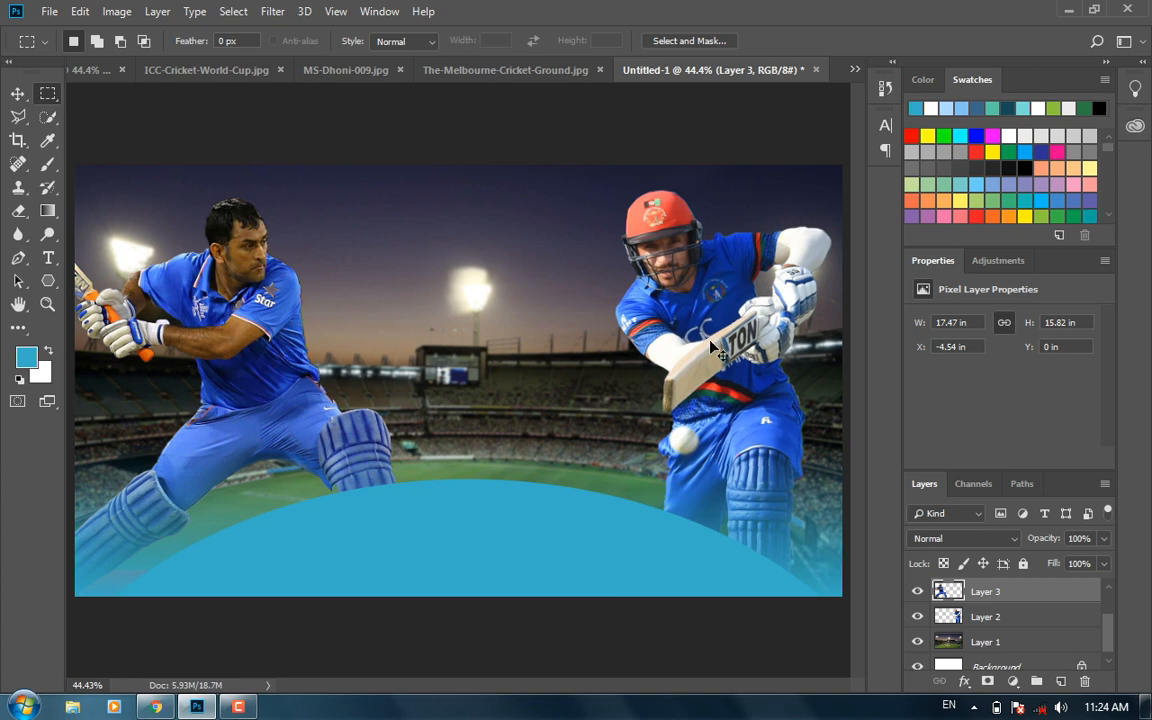
{"action": "key", "text": "ctrl+v"}
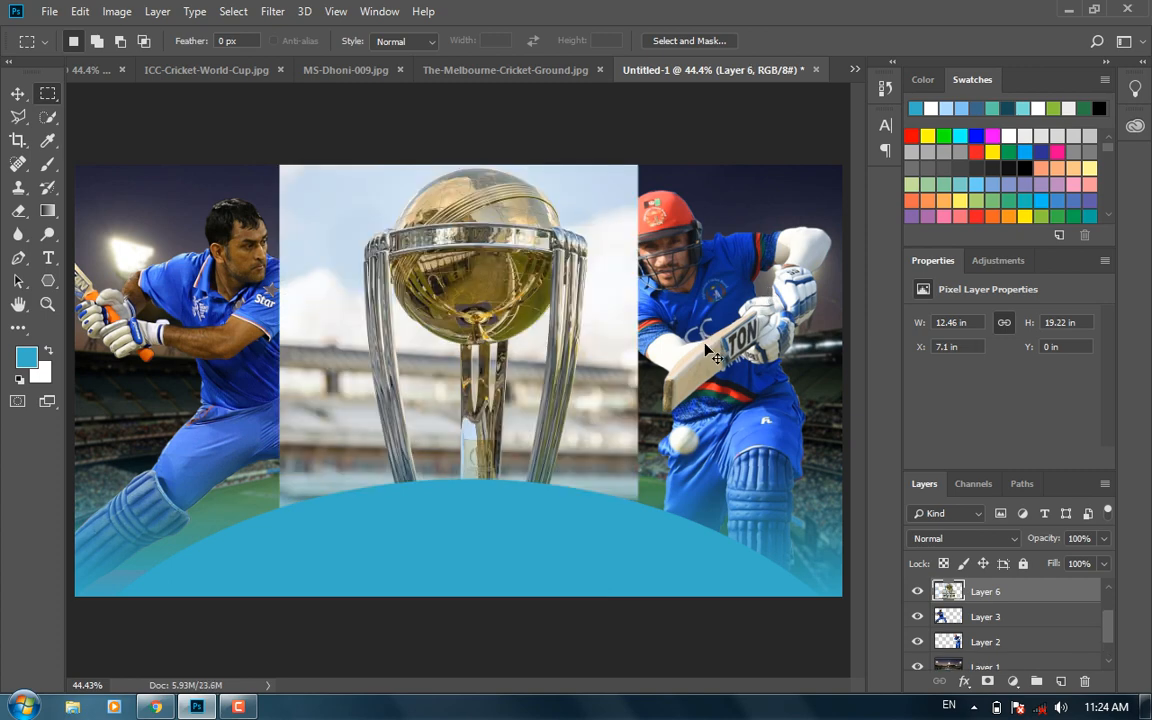
Scale the pasted trophy picture down to about 5.68 × 8.76 in and place it at about X 11.22 in, Y 1.72 in.
{"action": "key", "text": "ctrl+t"}
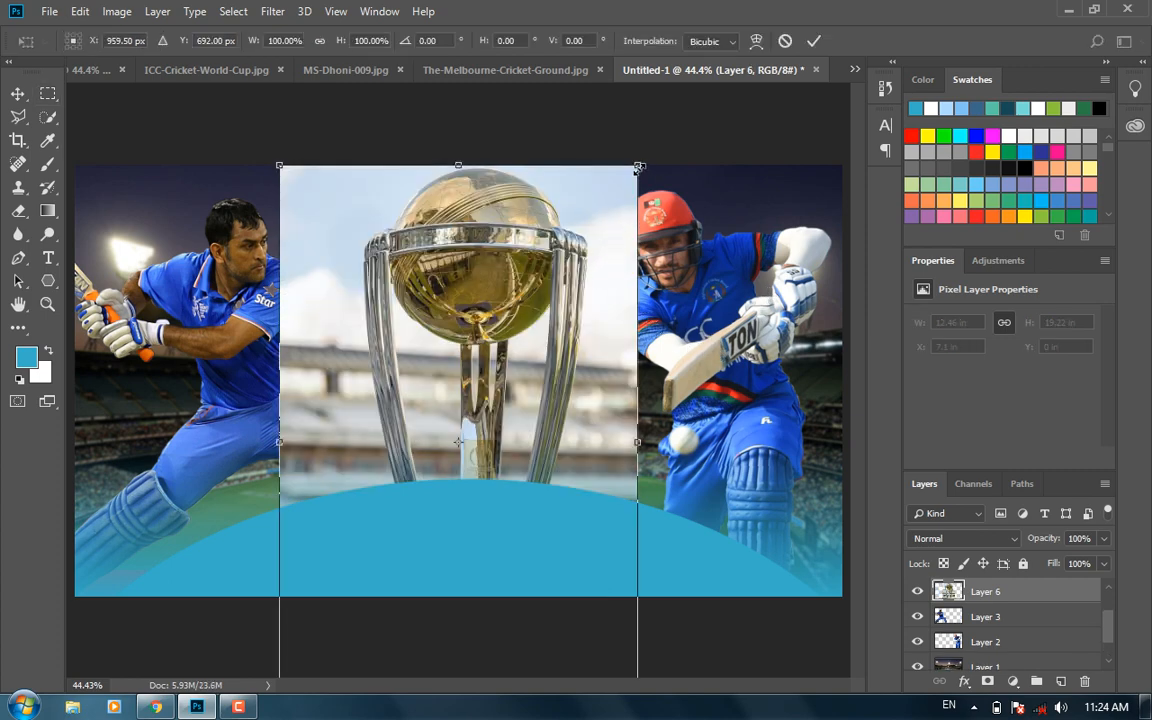
{"action": "left_click_drag", "start_coordinate": [639, 167], "coordinate": [558, 285]}
{"action": "left_click_drag", "start_coordinate": [501, 399], "coordinate": [499, 320]}
{"action": "left_click_drag", "start_coordinate": [559, 207], "coordinate": [541, 240]}
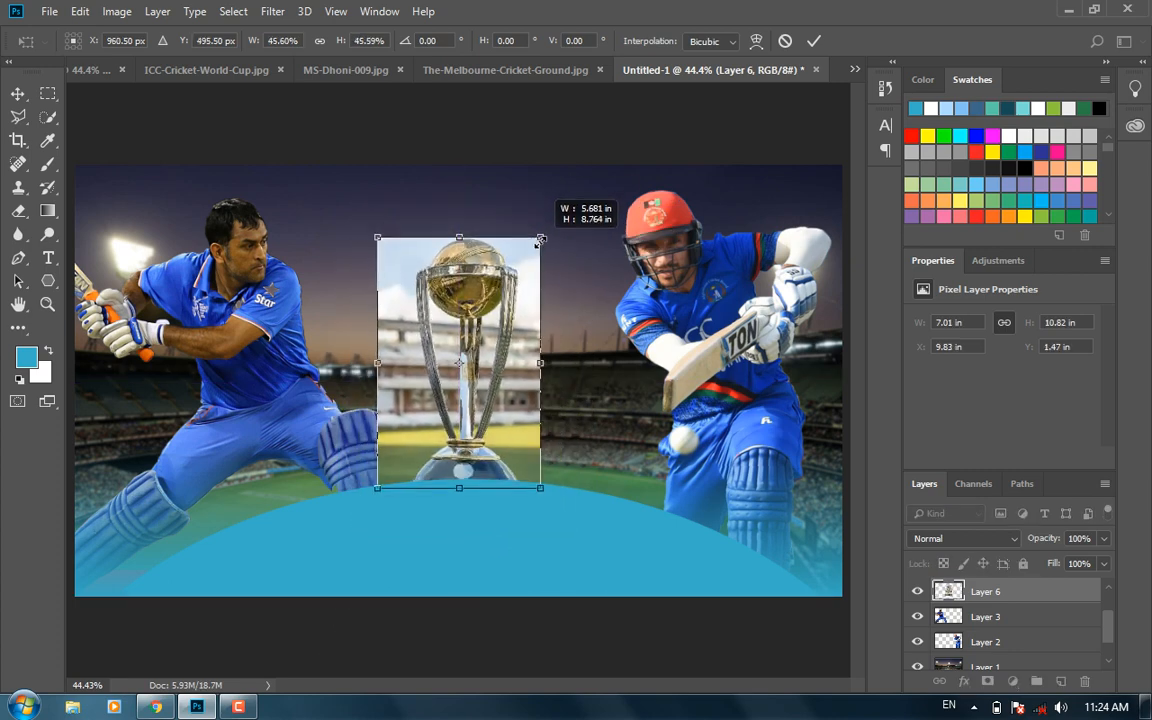
{"action": "key", "text": "Return"}
{"action": "key", "text": "m"}
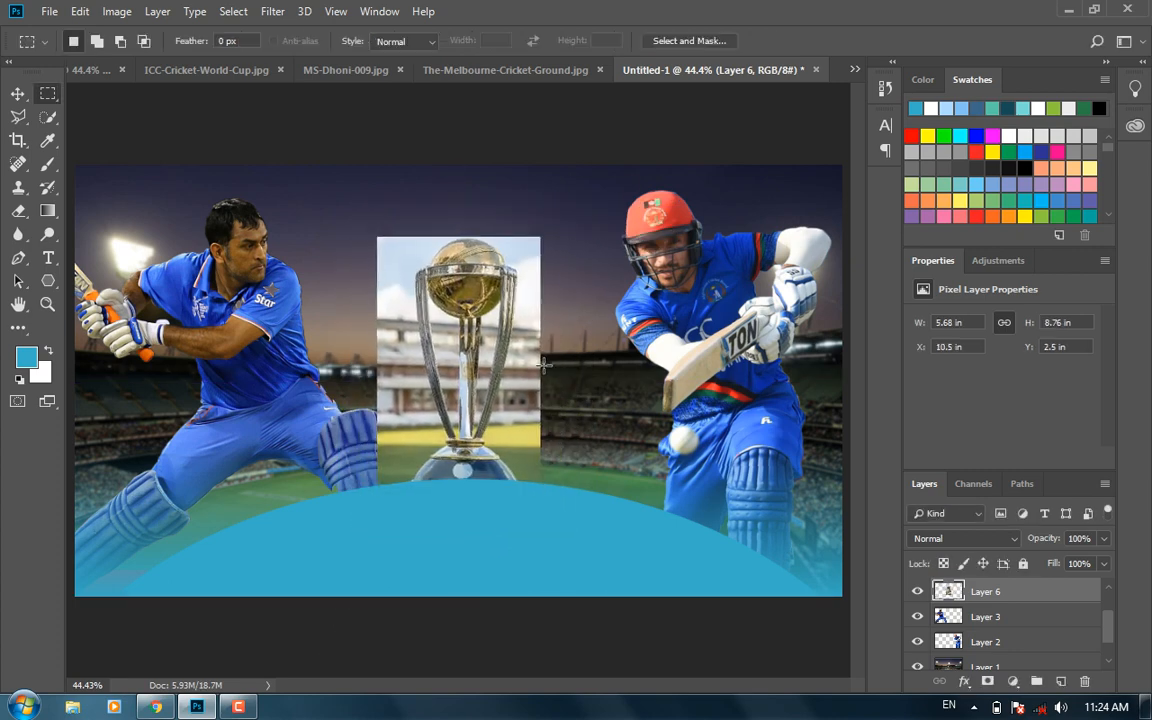
{"action": "key", "text": "v"}
{"action": "left_click_drag", "start_coordinate": [495, 385], "coordinate": [517, 362]}
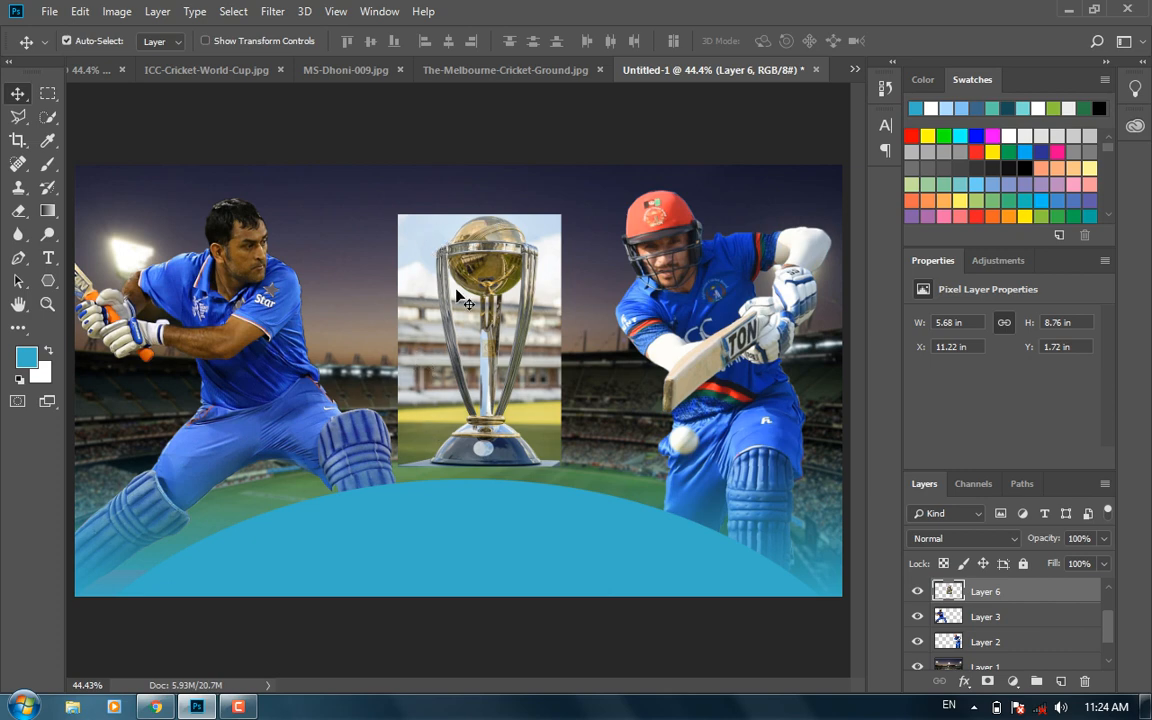
Remove the grass on both sides of the trophy's base using Quick Selection, leaving nothing selected.
{"action": "left_click", "coordinate": [47, 116]}
{"action": "left_click_drag", "start_coordinate": [546, 437], "coordinate": [536, 408]}
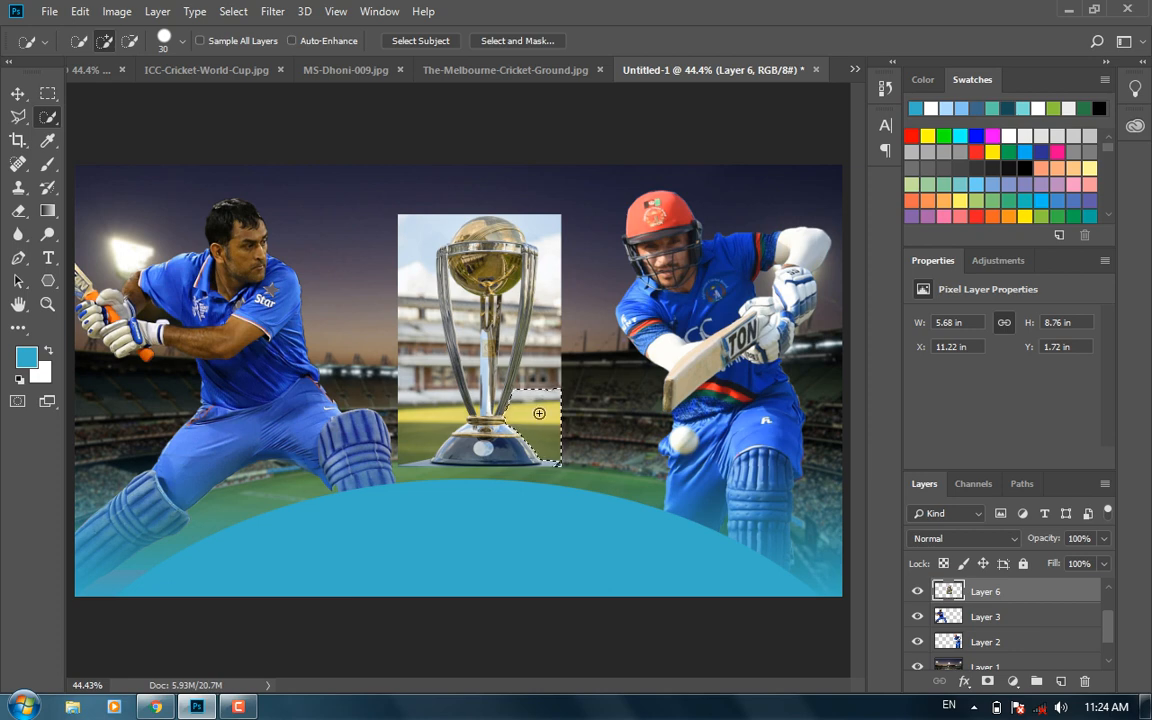
{"action": "key", "text": "Delete"}
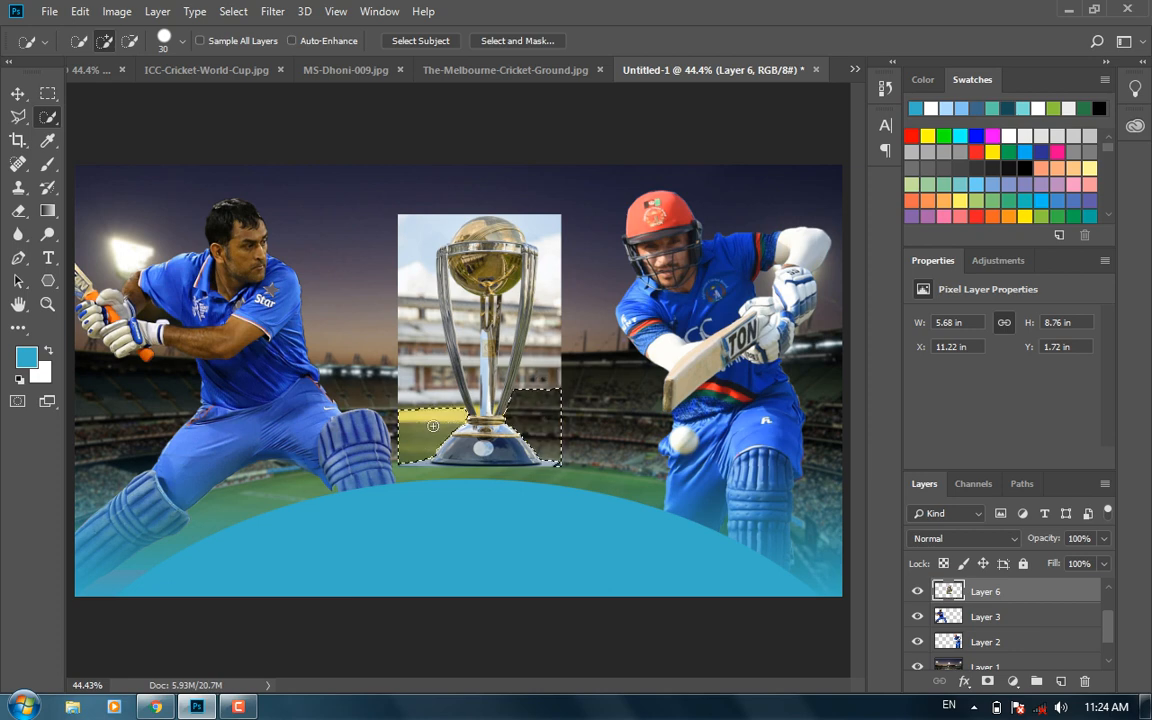
{"action": "left_click", "coordinate": [433, 416]}
{"action": "key", "text": "Delete"}
{"action": "key", "text": "ctrl+d"}
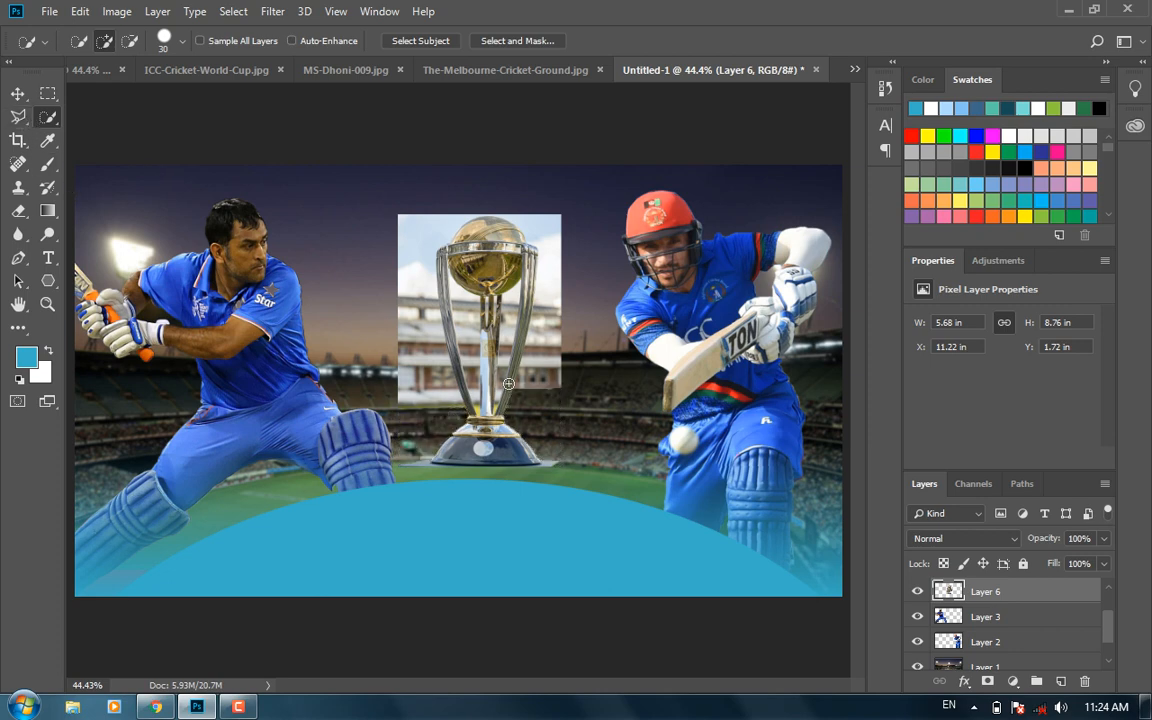
Outline the background along the trophy's right arm with the Polygonal Lasso, delete it and clear the selection.
{"action": "key", "text": "z"}
{"action": "left_click_drag", "start_coordinate": [552, 320], "coordinate": [544, 322]}
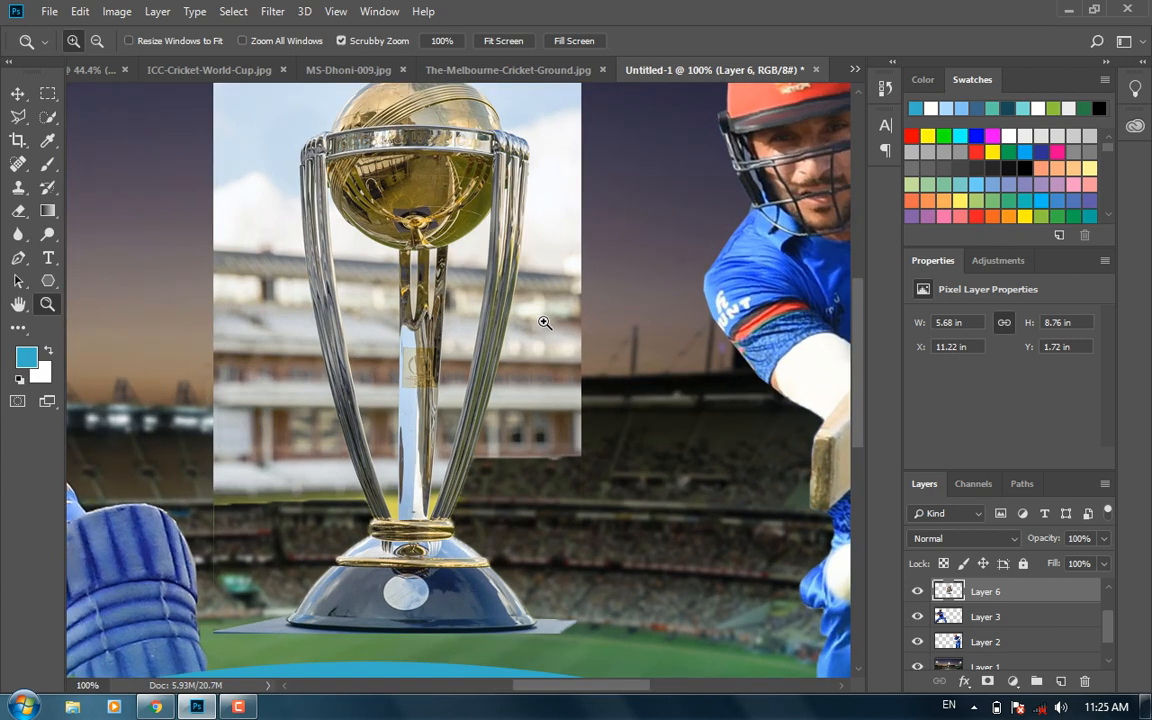
{"action": "left_click", "coordinate": [18, 116]}
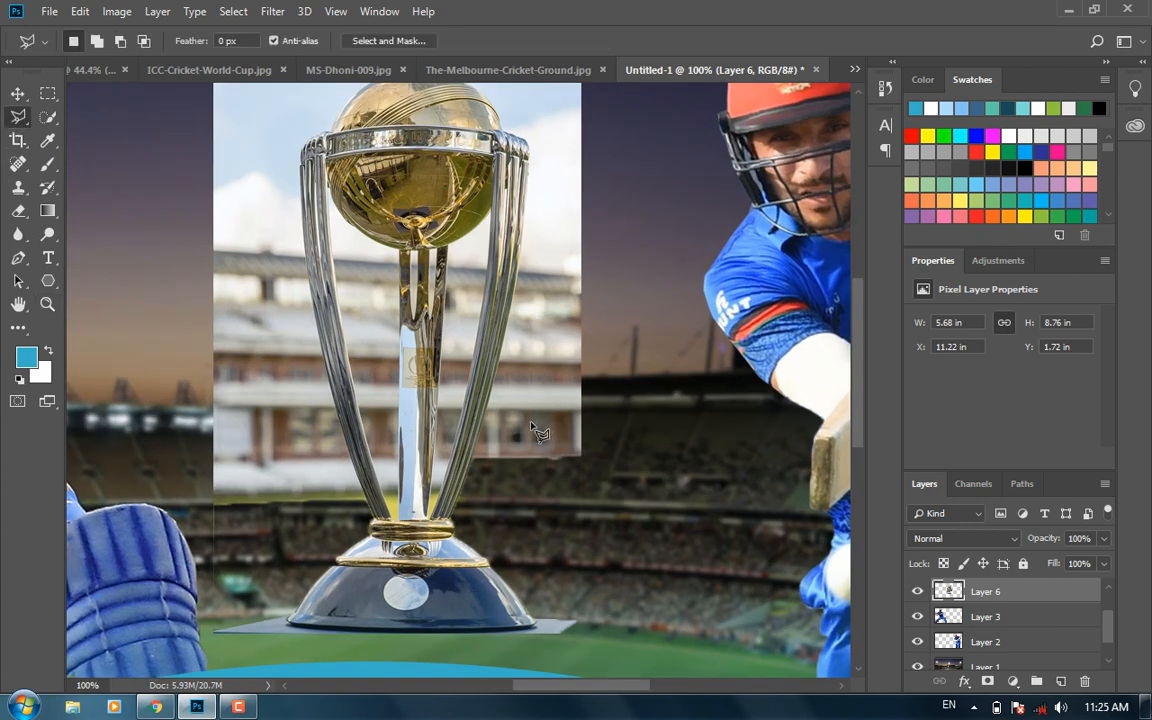
{"action": "left_click", "coordinate": [478, 460]}
{"action": "left_click_drag", "start_coordinate": [543, 131], "coordinate": [579, 329]}
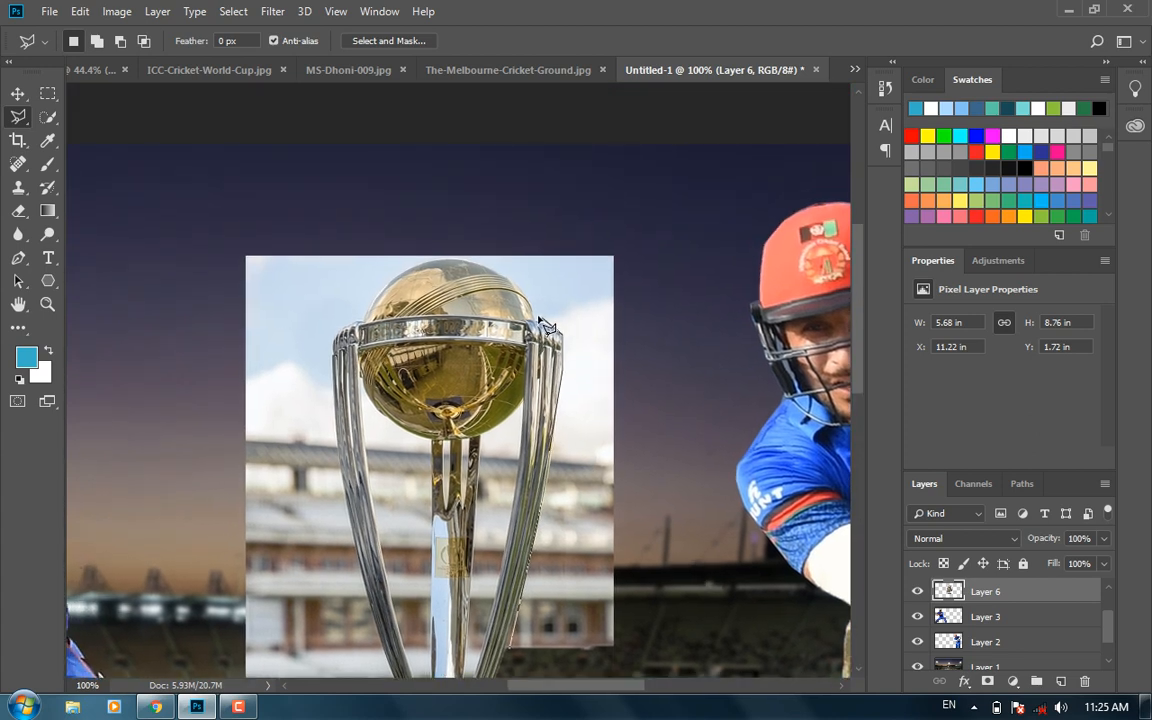
{"action": "left_click", "coordinate": [525, 250]}
{"action": "left_click", "coordinate": [608, 233]}
{"action": "left_click", "coordinate": [728, 602]}
{"action": "double_click", "coordinate": [628, 655]}
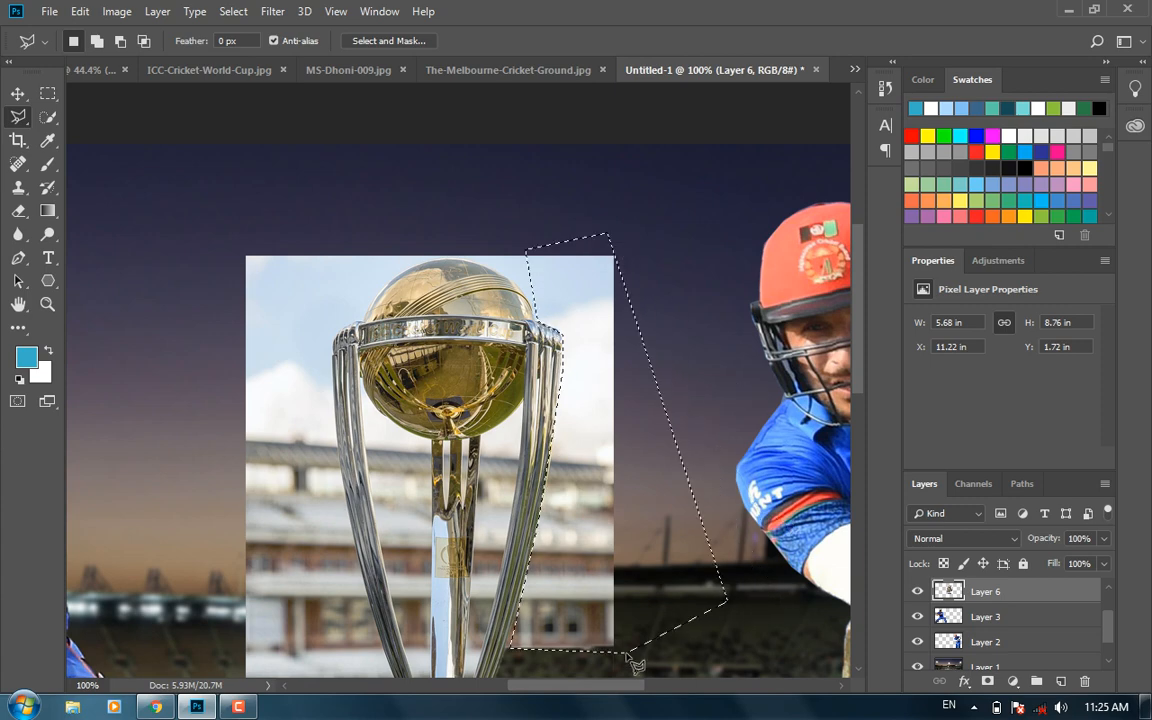
{"action": "key", "text": "Delete"}
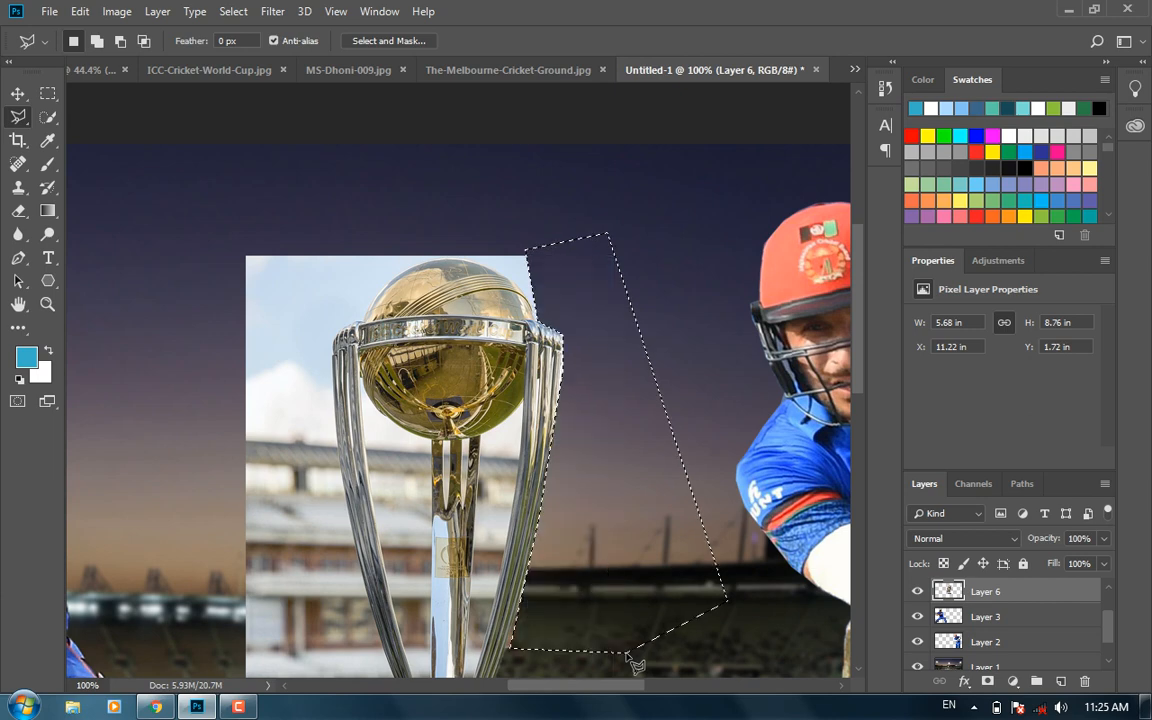
{"action": "key", "text": "ctrl+d"}
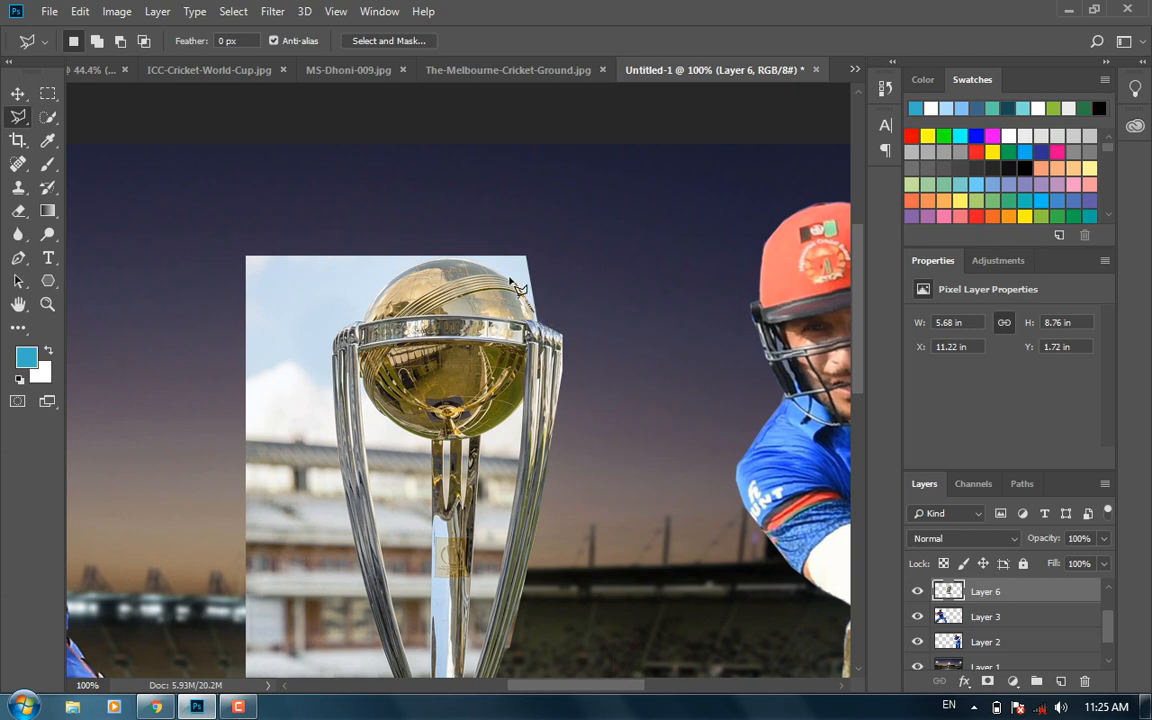
Trace the trophy's dome, left arm and base with the Polygonal Lasso, delete the background outside them and clear the selection.
{"action": "left_click", "coordinate": [461, 257]}
{"action": "left_click", "coordinate": [415, 264]}
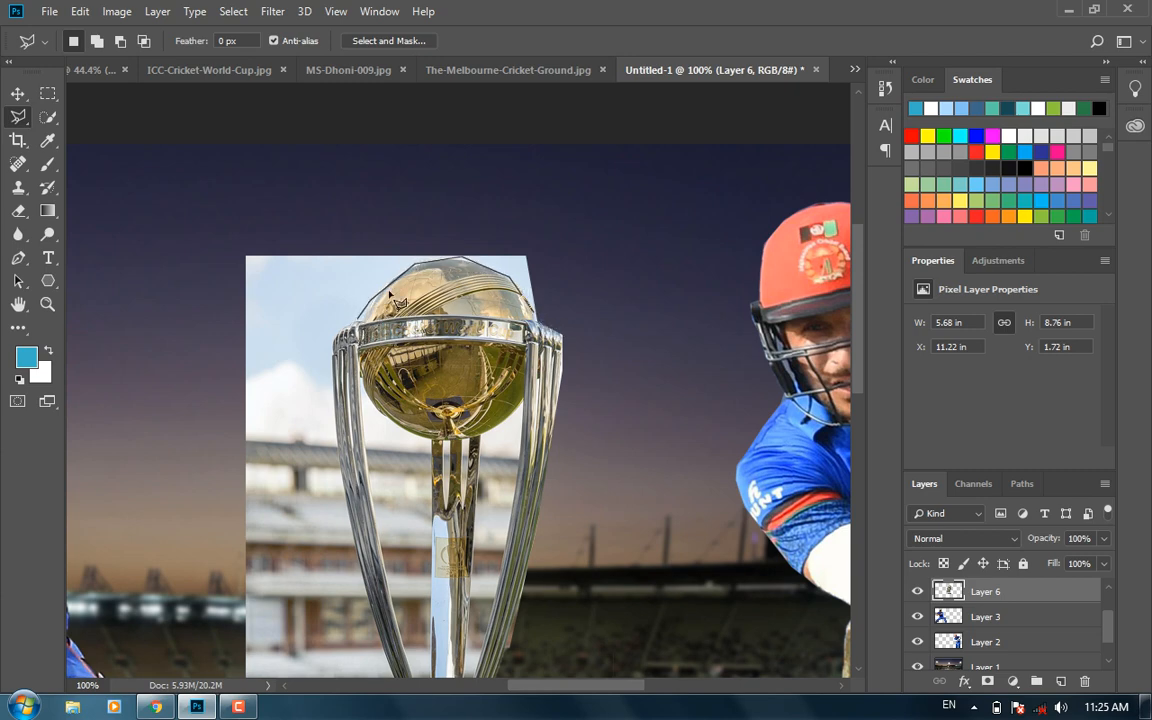
{"action": "left_click", "coordinate": [341, 330]}
{"action": "left_click", "coordinate": [335, 352]}
{"action": "left_click", "coordinate": [340, 465]}
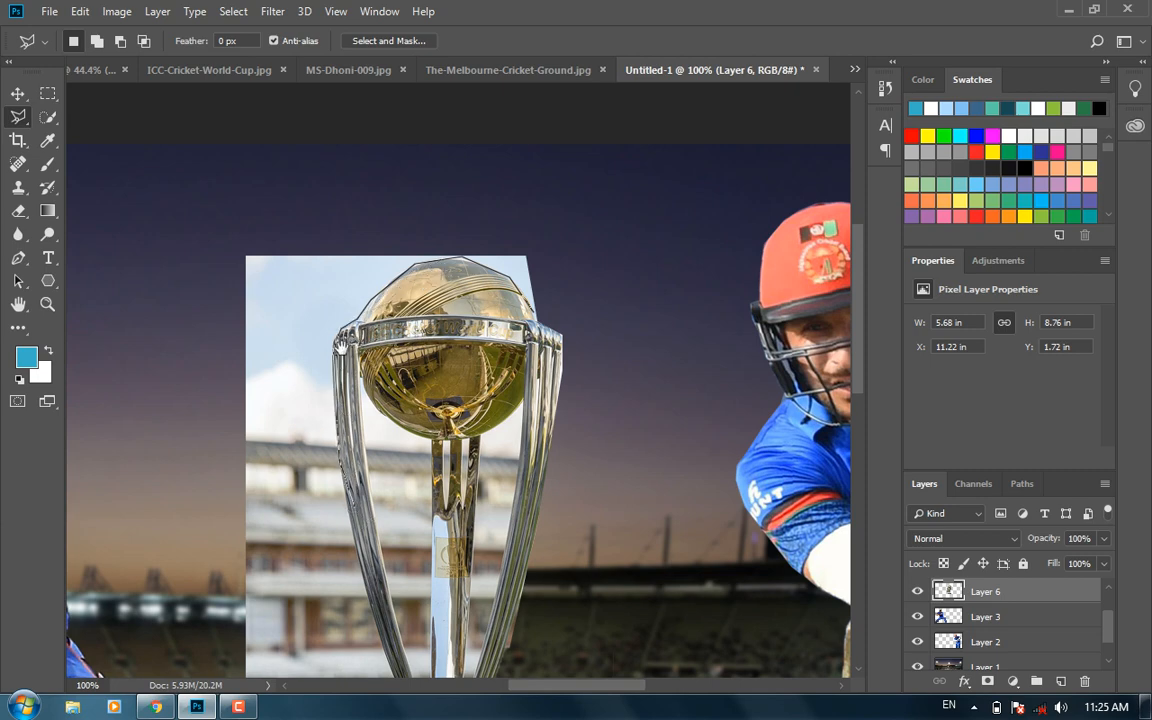
{"action": "scroll", "coordinate": [341, 347], "scroll_direction": "down", "scroll_amount": 5}
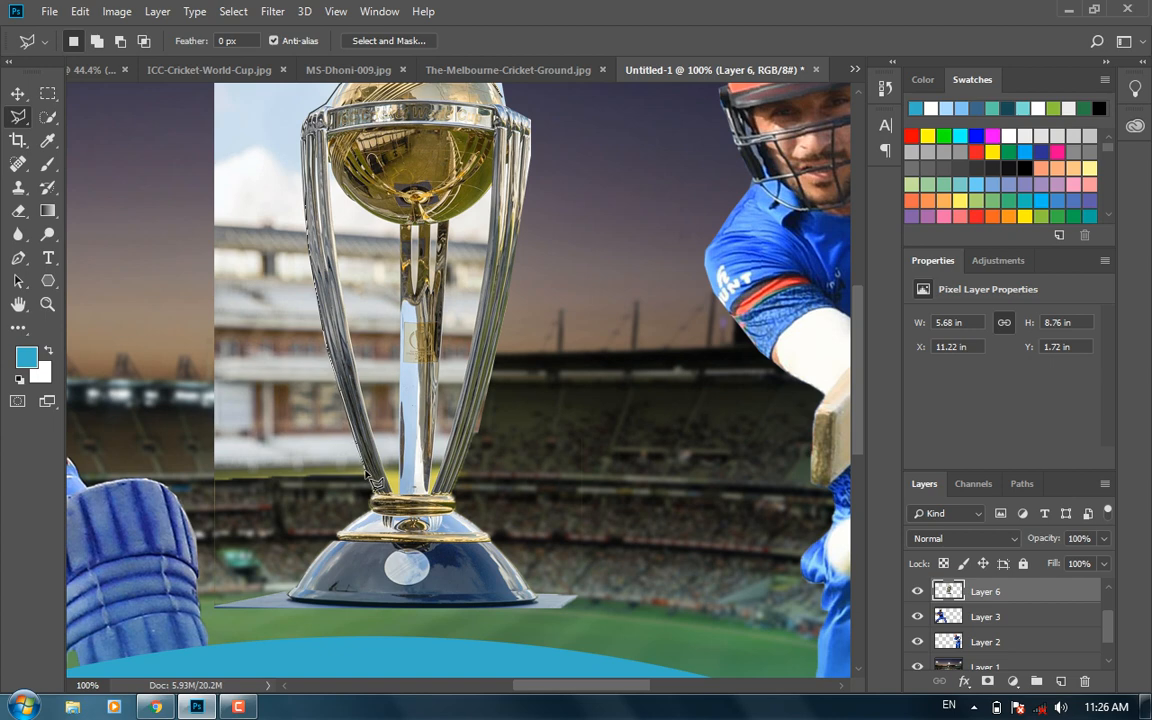
{"action": "left_click", "coordinate": [358, 514]}
{"action": "left_click", "coordinate": [337, 537]}
{"action": "left_click", "coordinate": [314, 559]}
{"action": "left_click", "coordinate": [289, 596]}
{"action": "left_click", "coordinate": [208, 606]}
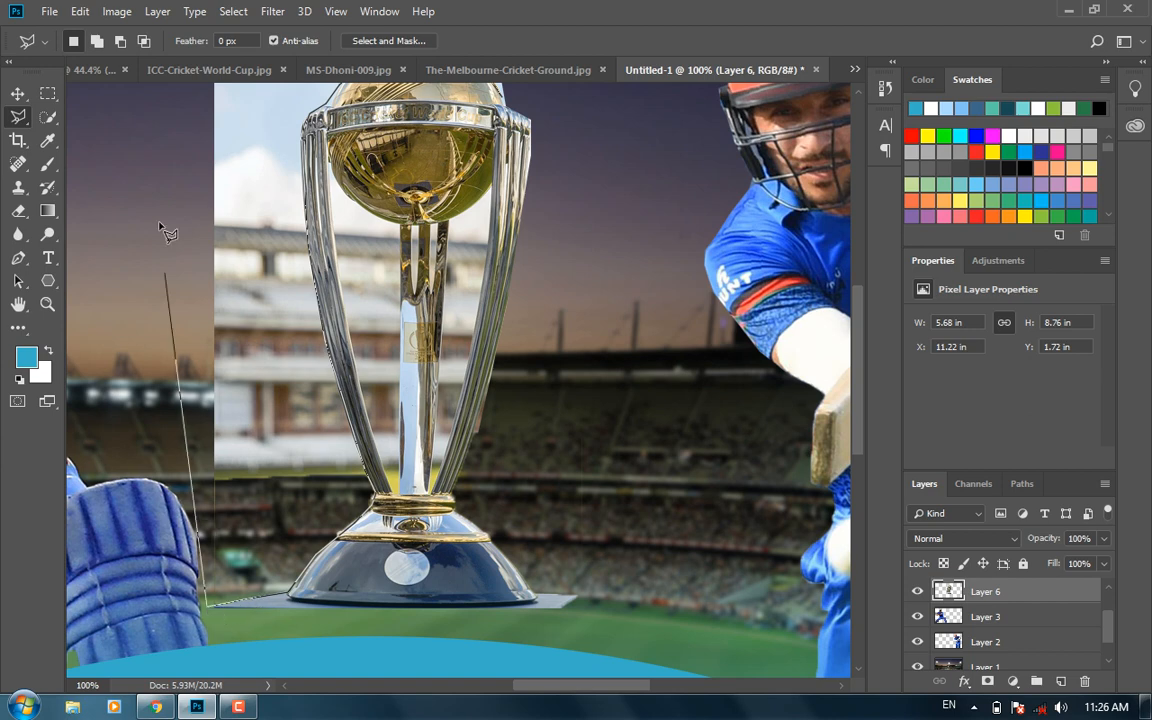
{"action": "left_click", "coordinate": [159, 204]}
{"action": "left_click_drag", "start_coordinate": [190, 144], "coordinate": [256, 387]}
{"action": "left_click", "coordinate": [240, 263]}
{"action": "left_click", "coordinate": [440, 225]}
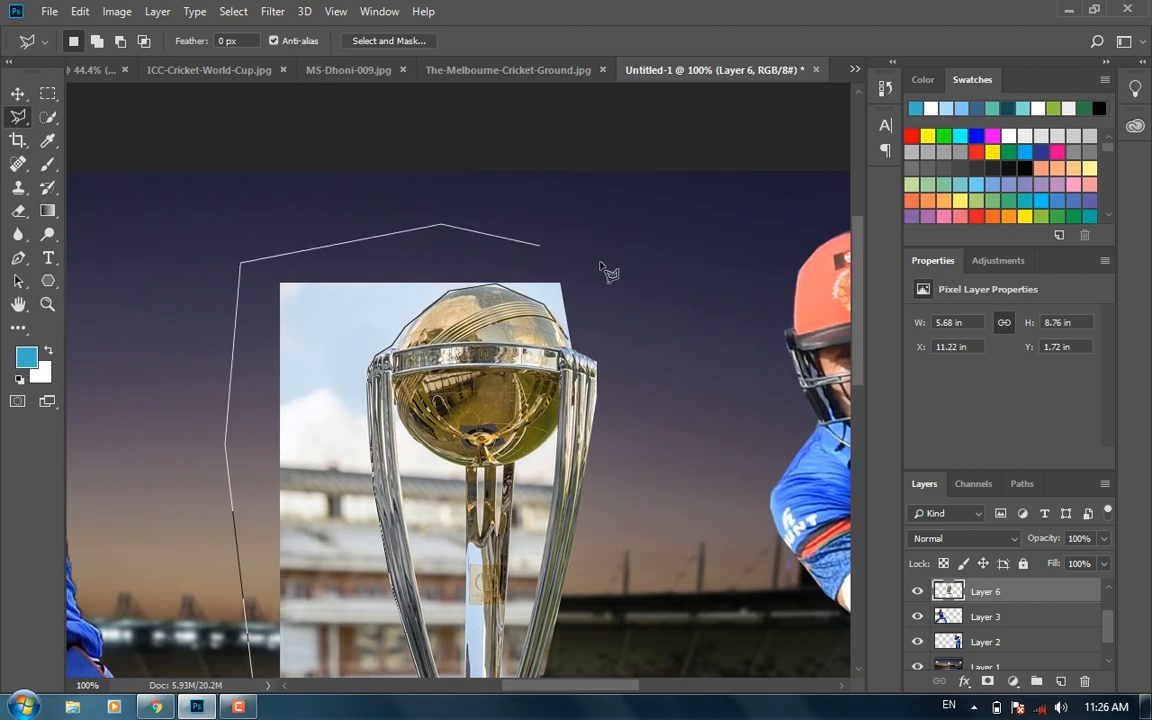
{"action": "left_click", "coordinate": [600, 262]}
{"action": "double_click", "coordinate": [600, 335]}
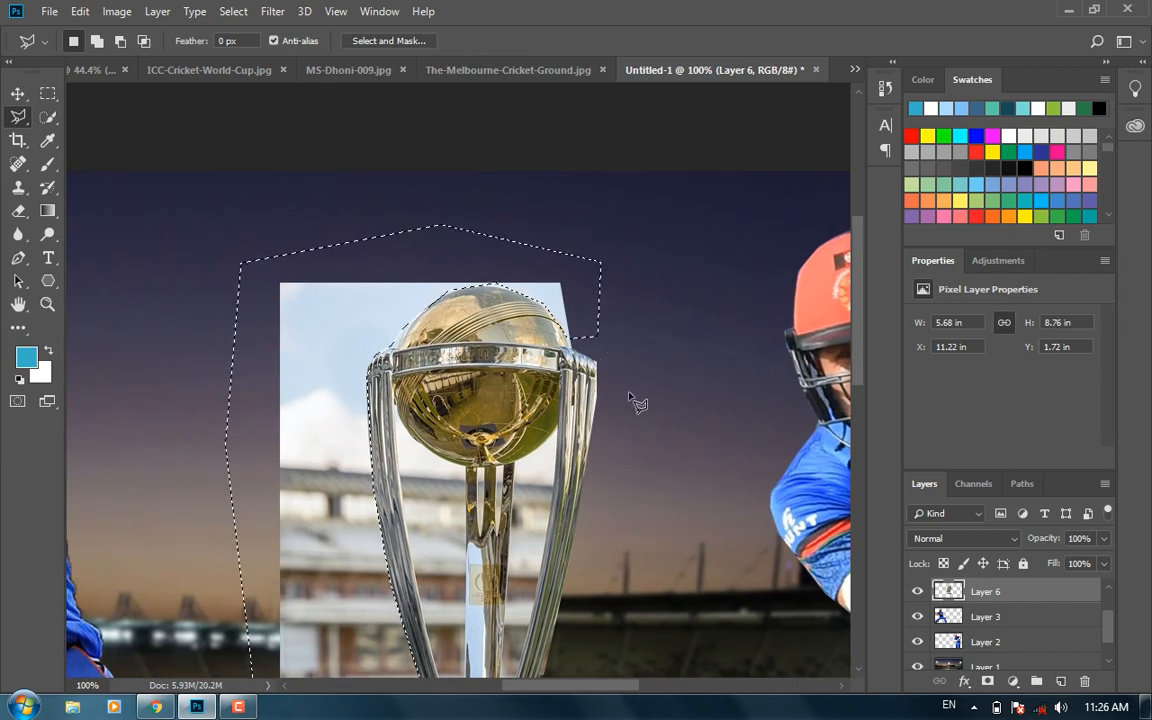
{"action": "key", "text": "Delete"}
{"action": "key", "text": "ctrl+d"}
{"action": "left_click_drag", "start_coordinate": [577, 332], "coordinate": [503, 125]}
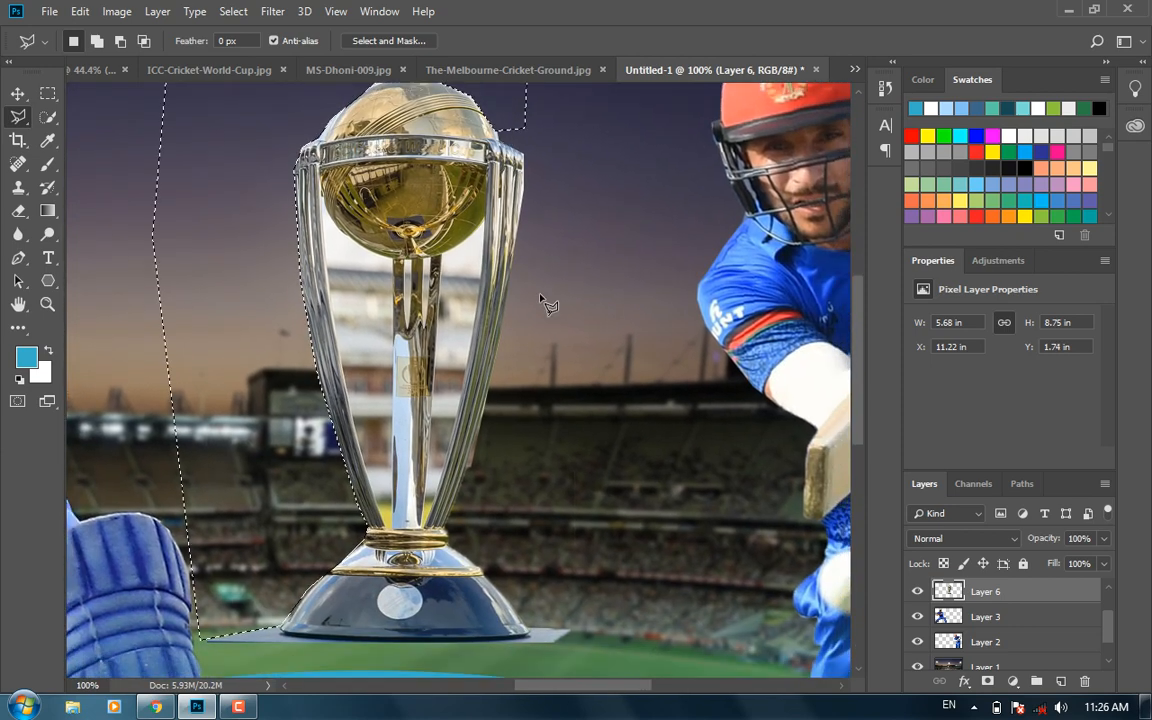
{"action": "key", "text": "ctrl+d"}
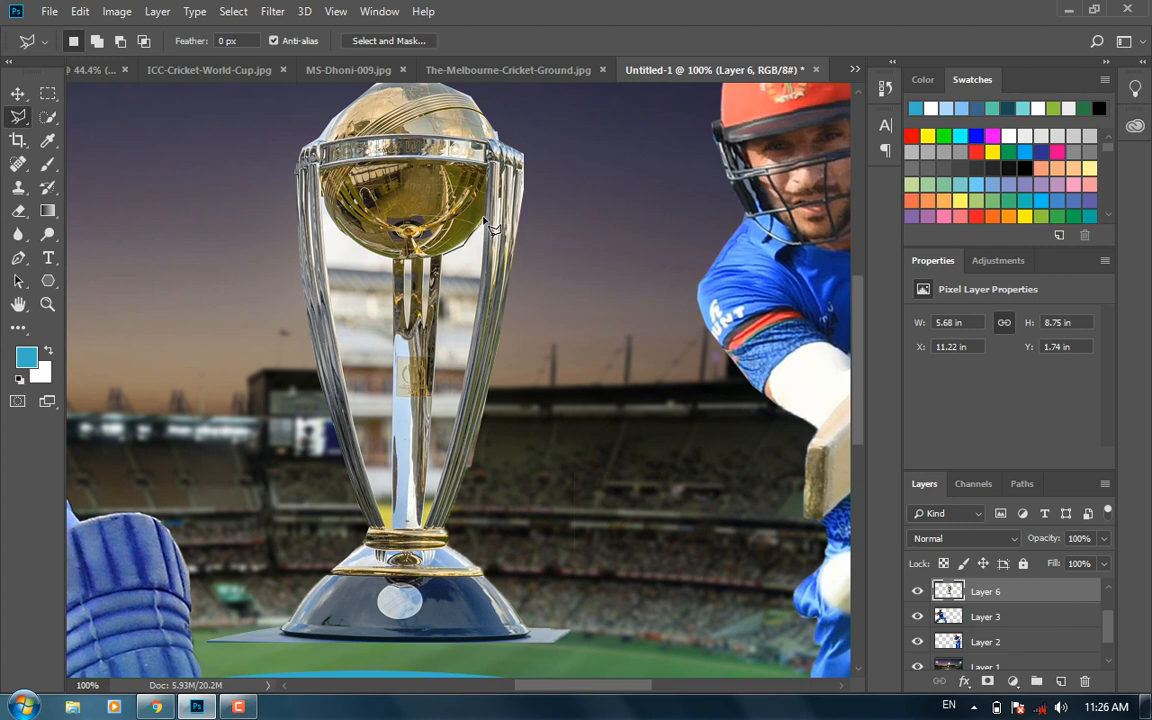
Cut out the background in the gap between the trophy's central stem and right arm with the Polygonal Lasso.
{"action": "left_click", "coordinate": [462, 408]}
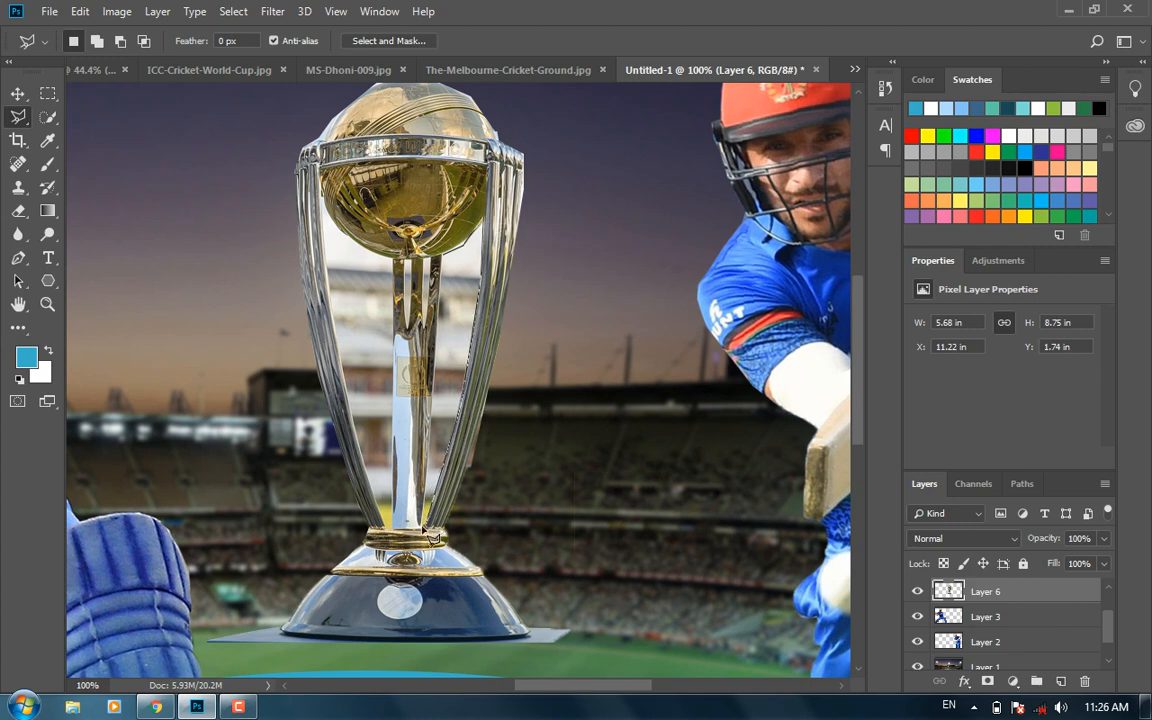
{"action": "left_click", "coordinate": [424, 528]}
{"action": "left_click", "coordinate": [444, 257]}
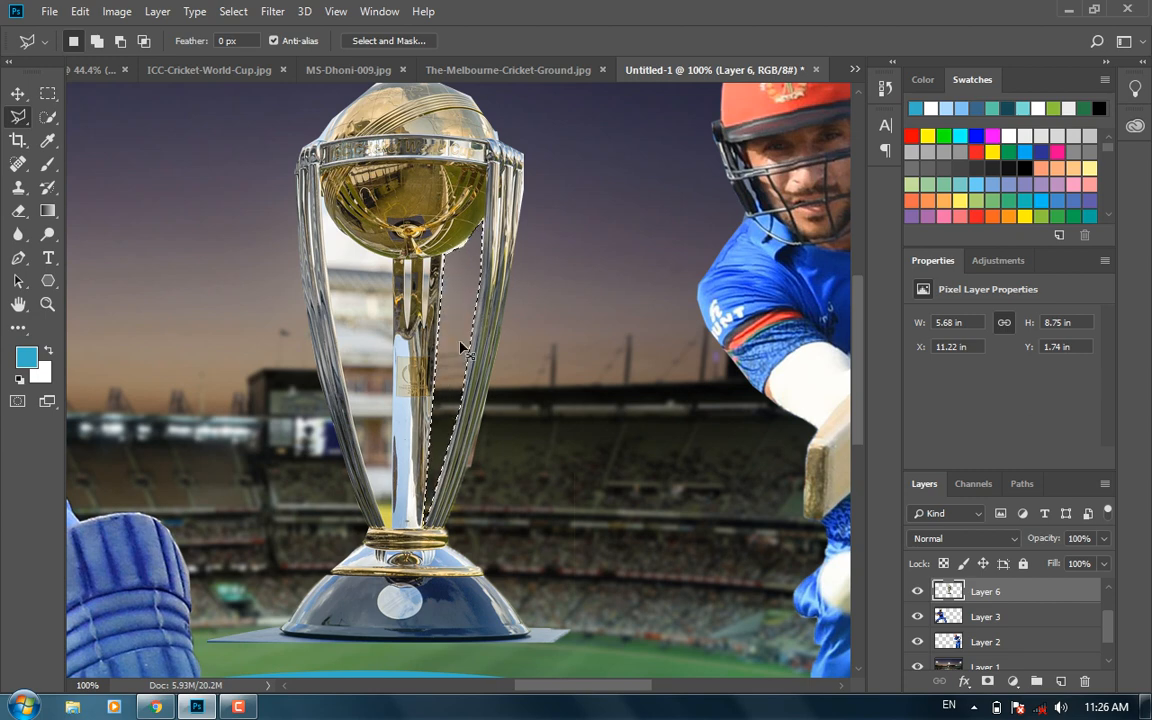
{"action": "key", "text": "ctrl+d"}
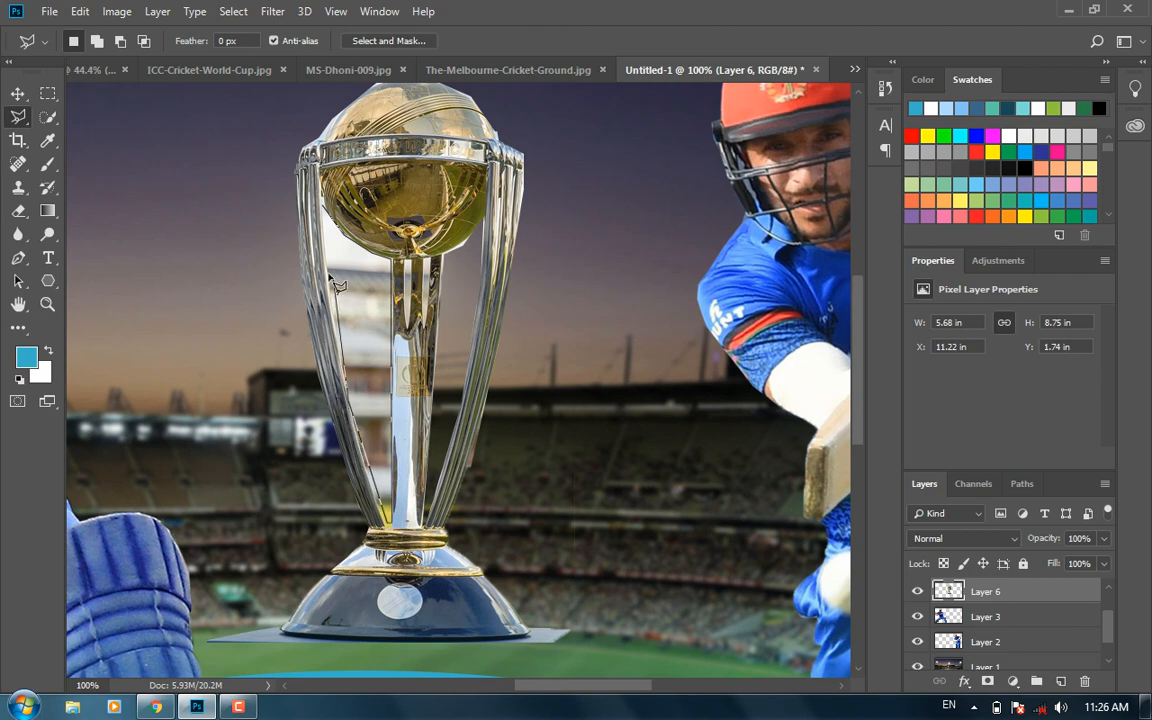
Cut out the background in the gap between the trophy's left arm and central stem, and clear the selection.
{"action": "left_click", "coordinate": [323, 208]}
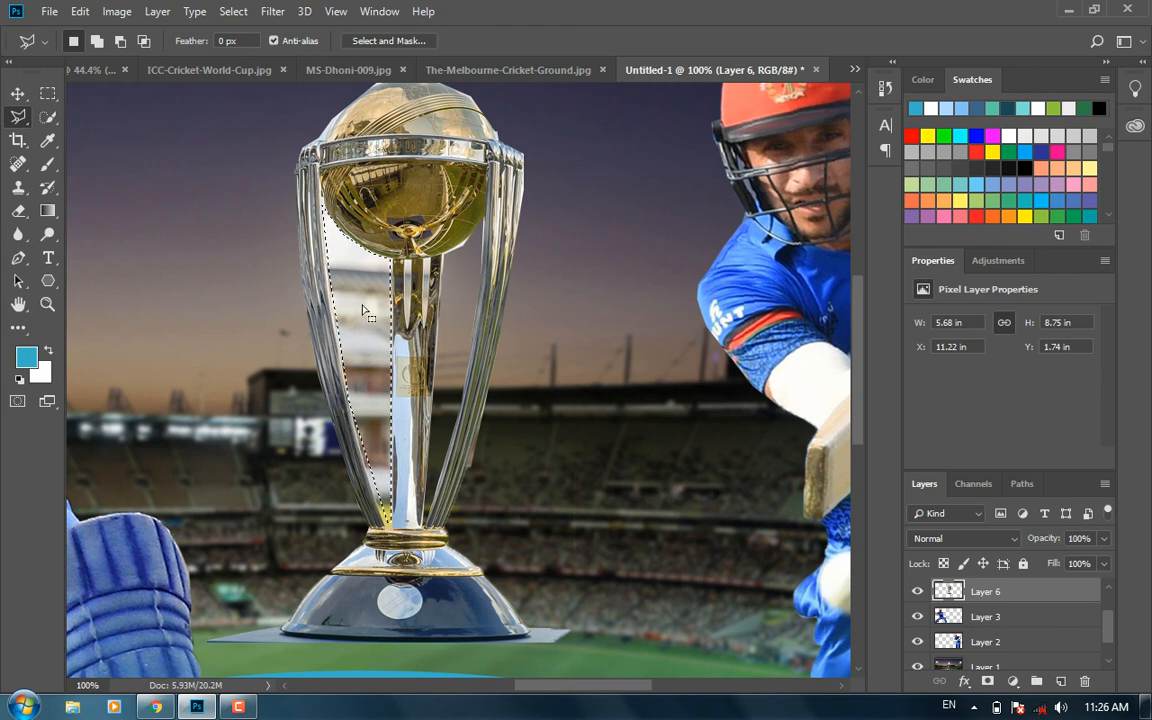
{"action": "key", "text": "Delete"}
{"action": "key", "text": "ctrl+d"}
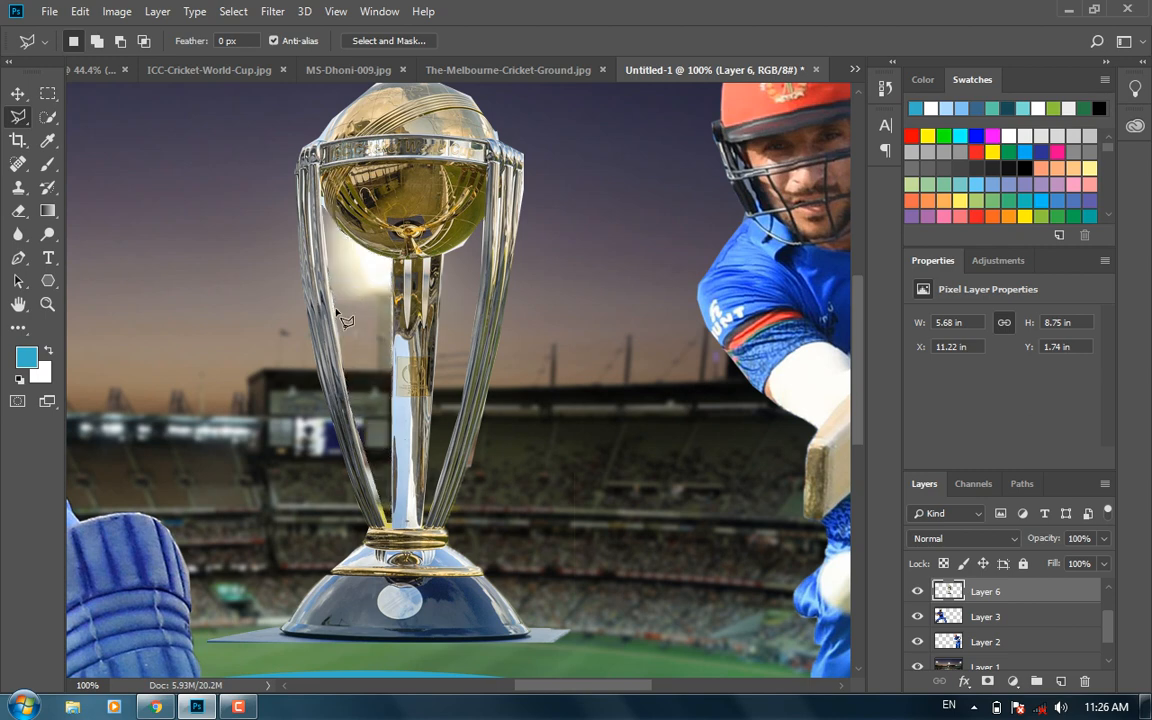
Lower the trophy so its base tucks behind the top of the blue arc, and select the Indian batsman's layer.
{"action": "double_click", "coordinate": [18, 304]}
{"action": "left_click", "coordinate": [18, 93]}
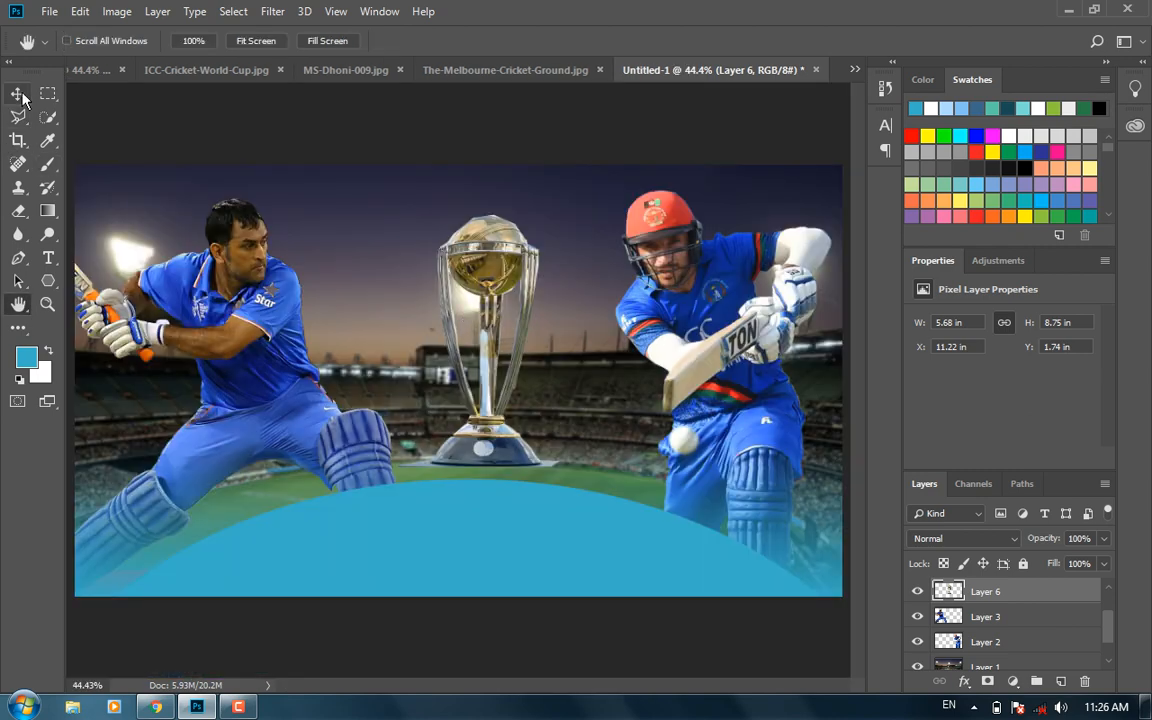
{"action": "left_click_drag", "start_coordinate": [497, 229], "coordinate": [484, 274]}
{"action": "left_click", "coordinate": [258, 313]}
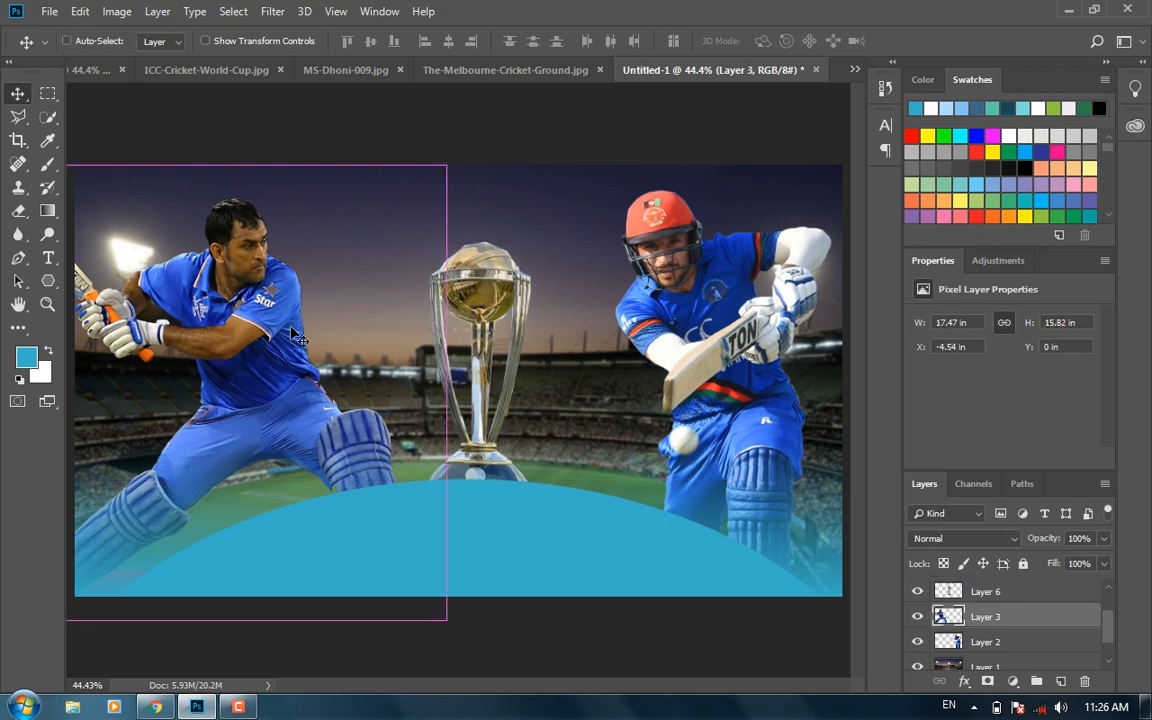
Scale the Indian batsman down to about 95% of his size around his centre.
{"action": "key", "text": "ctrl+t"}
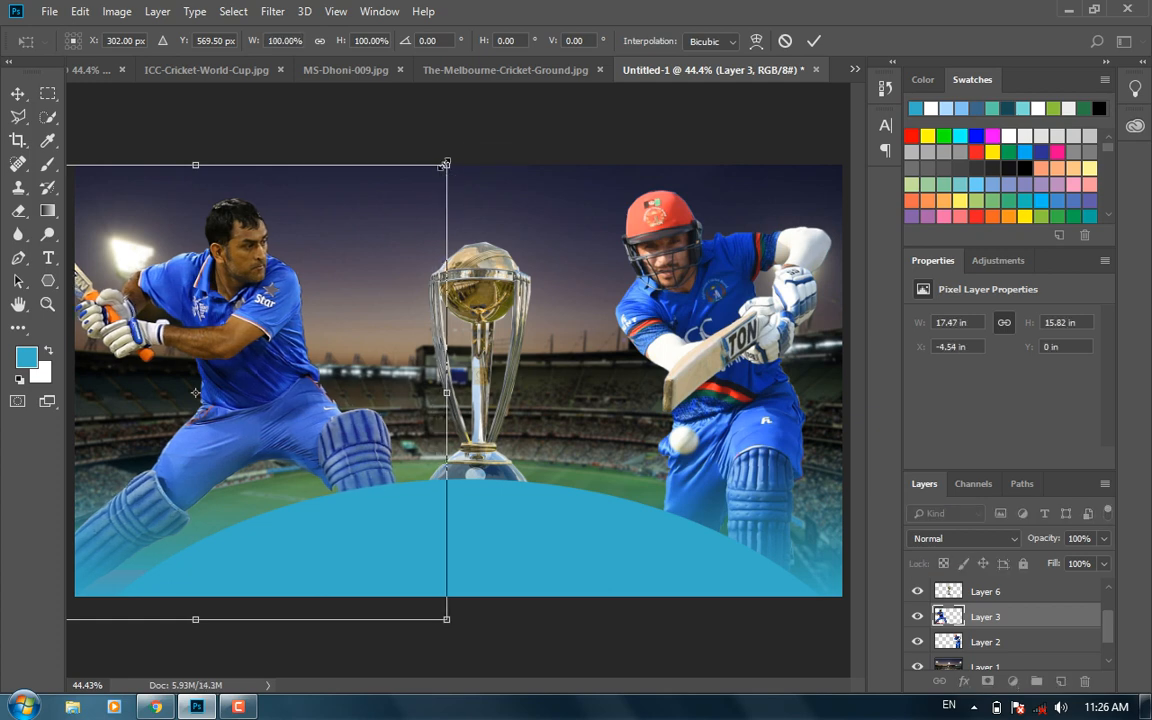
{"action": "left_click_drag", "start_coordinate": [438, 171], "coordinate": [425, 182]}
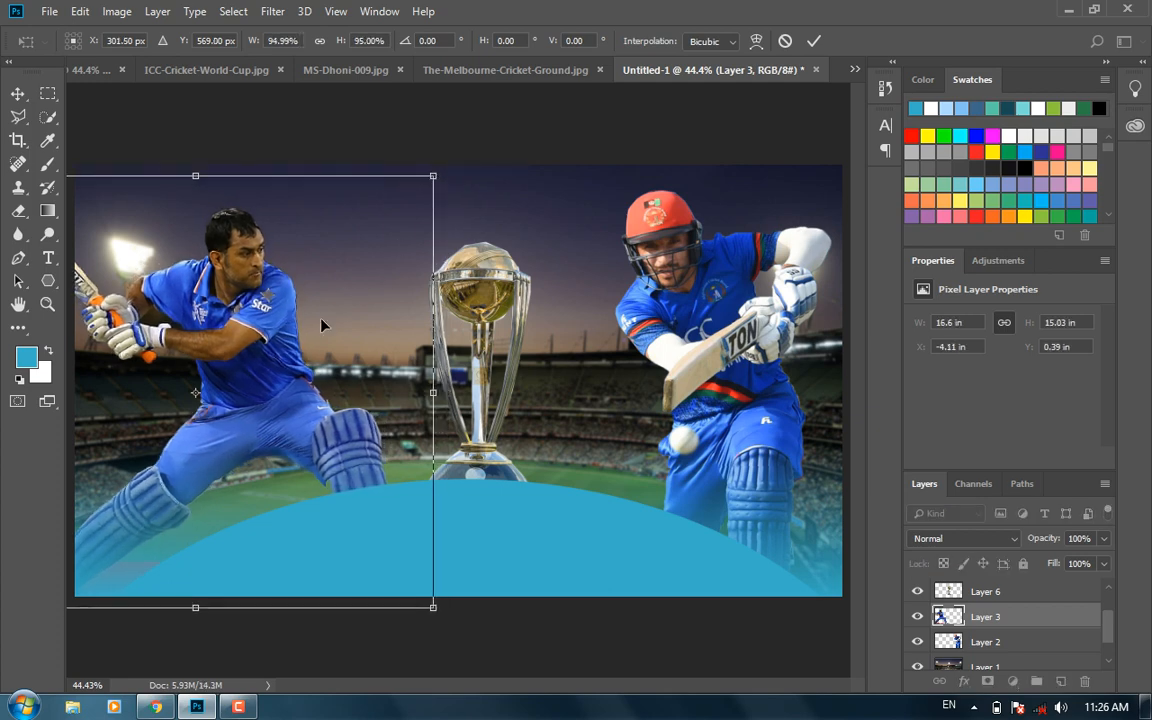
{"action": "key", "text": "Return"}
Scale the Afghan batsman down to about 94.4% of his size around his centre.
{"action": "left_click", "coordinate": [685, 360]}
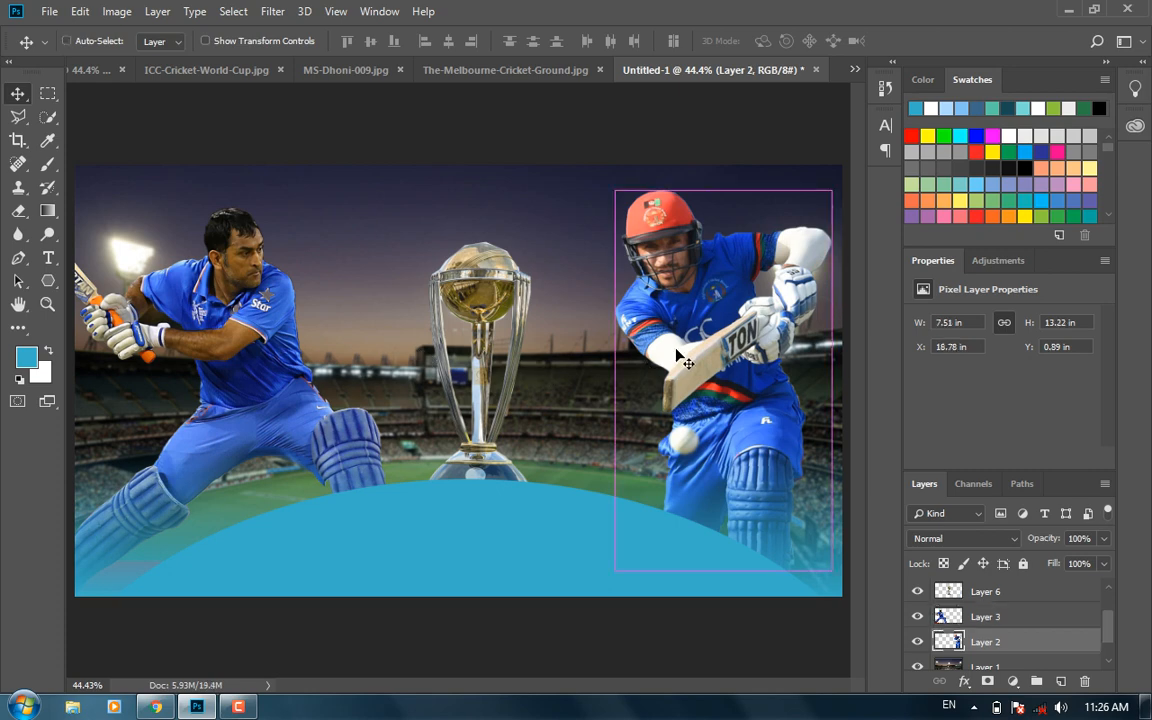
{"action": "key", "text": "ctrl+t"}
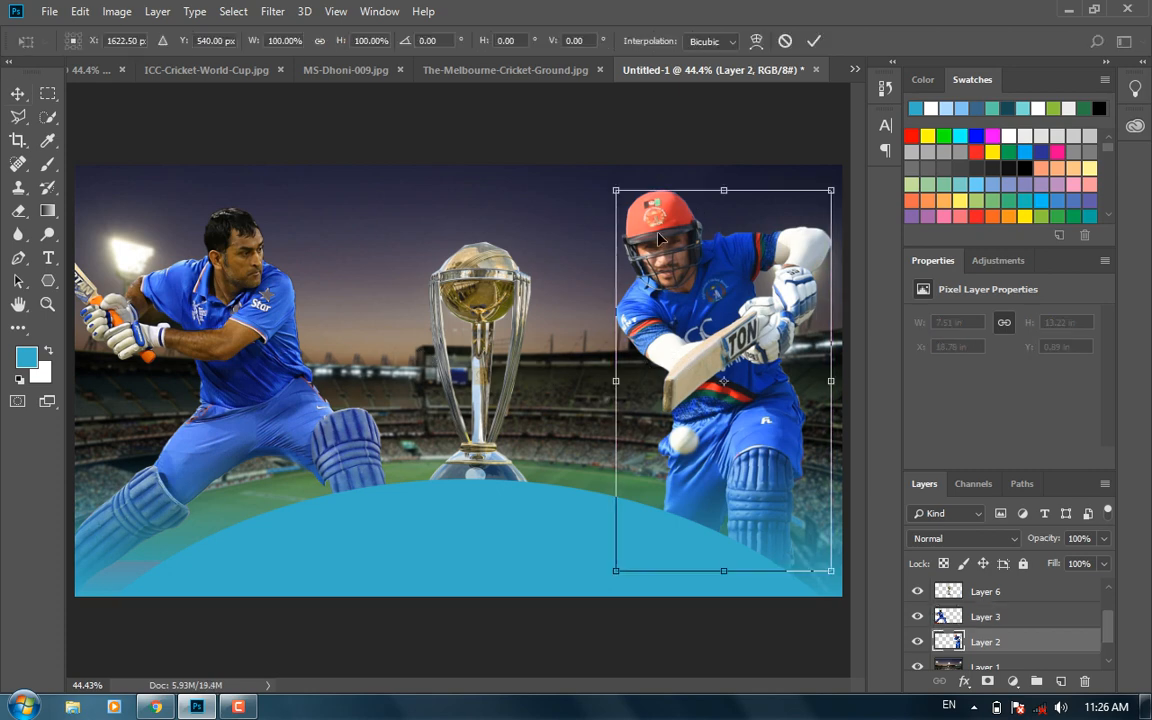
{"action": "left_click_drag", "start_coordinate": [607, 185], "coordinate": [617, 194]}
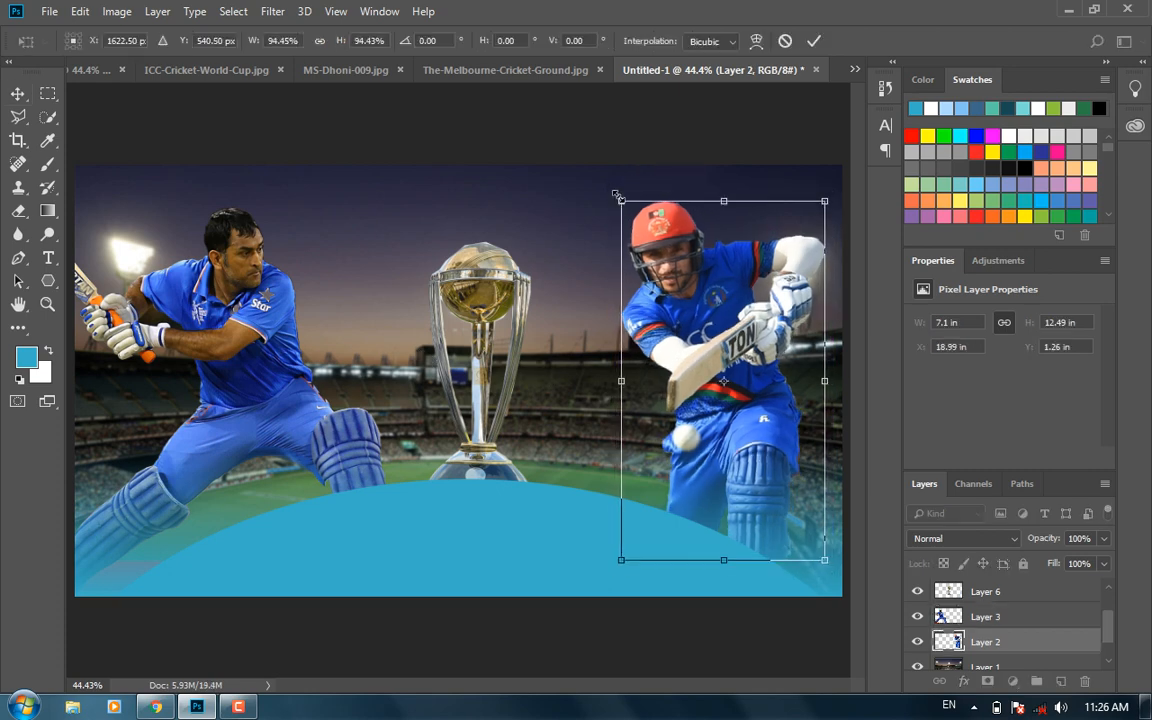
{"action": "key", "text": "Return"}
{"action": "left_click", "coordinate": [620, 203]}
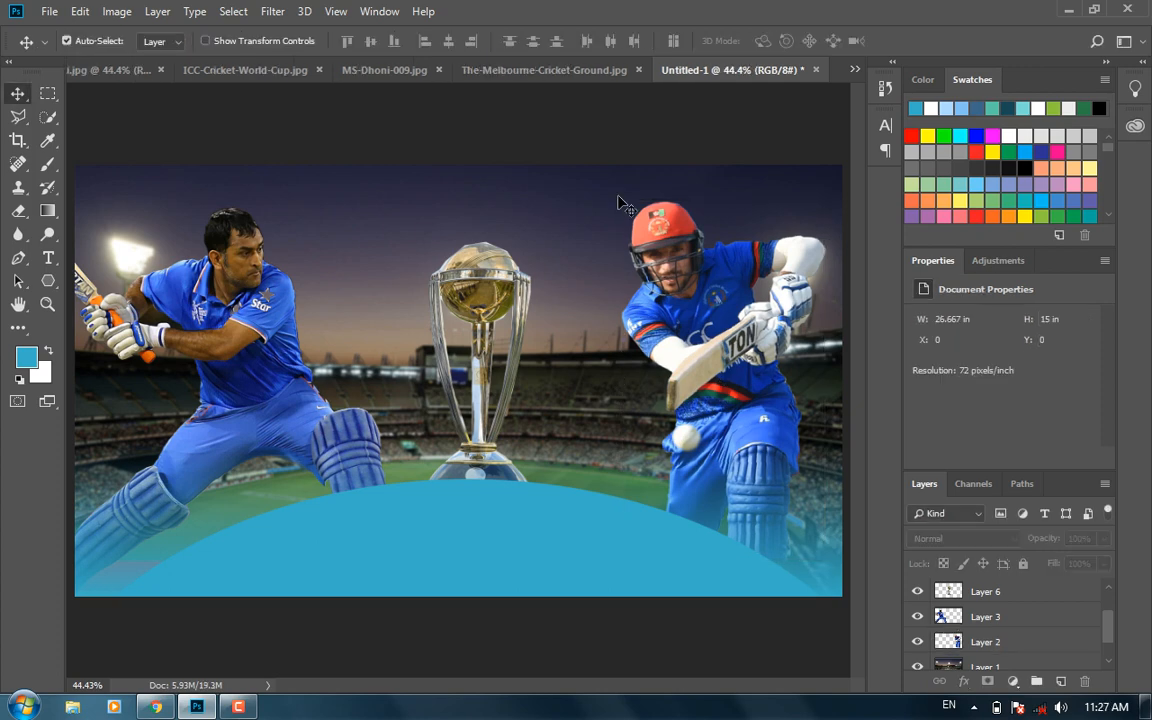
{"action": "left_click", "coordinate": [484, 533]}
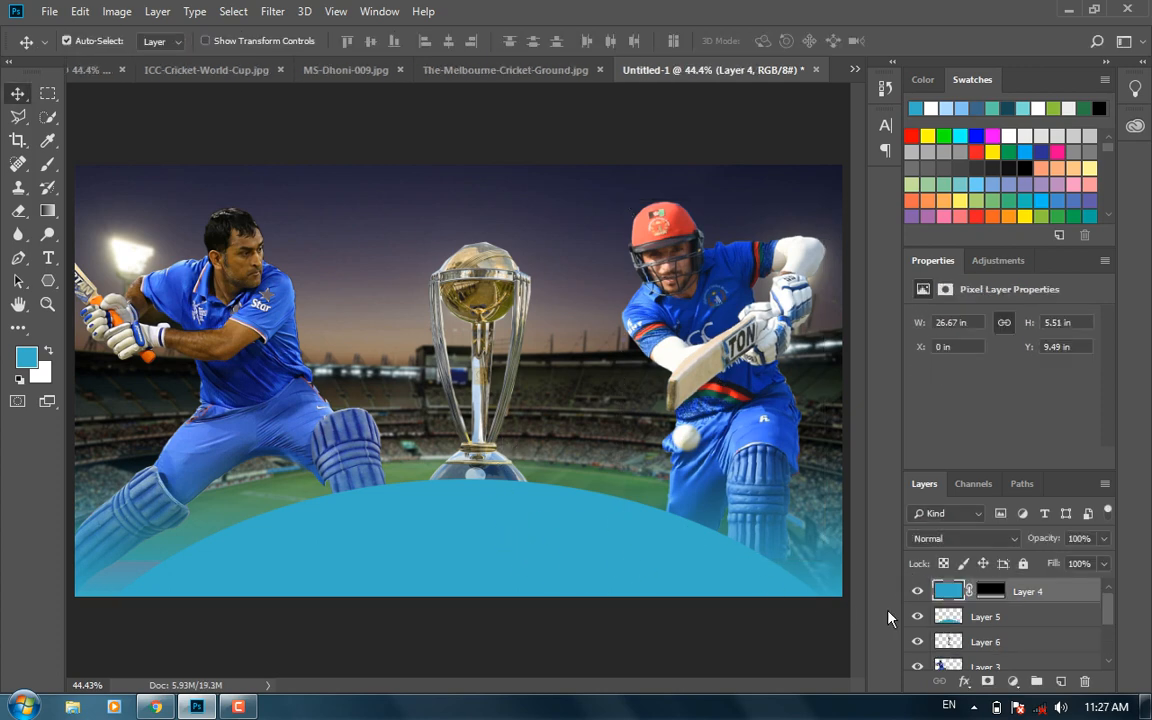
{"action": "right_click", "coordinate": [960, 597]}
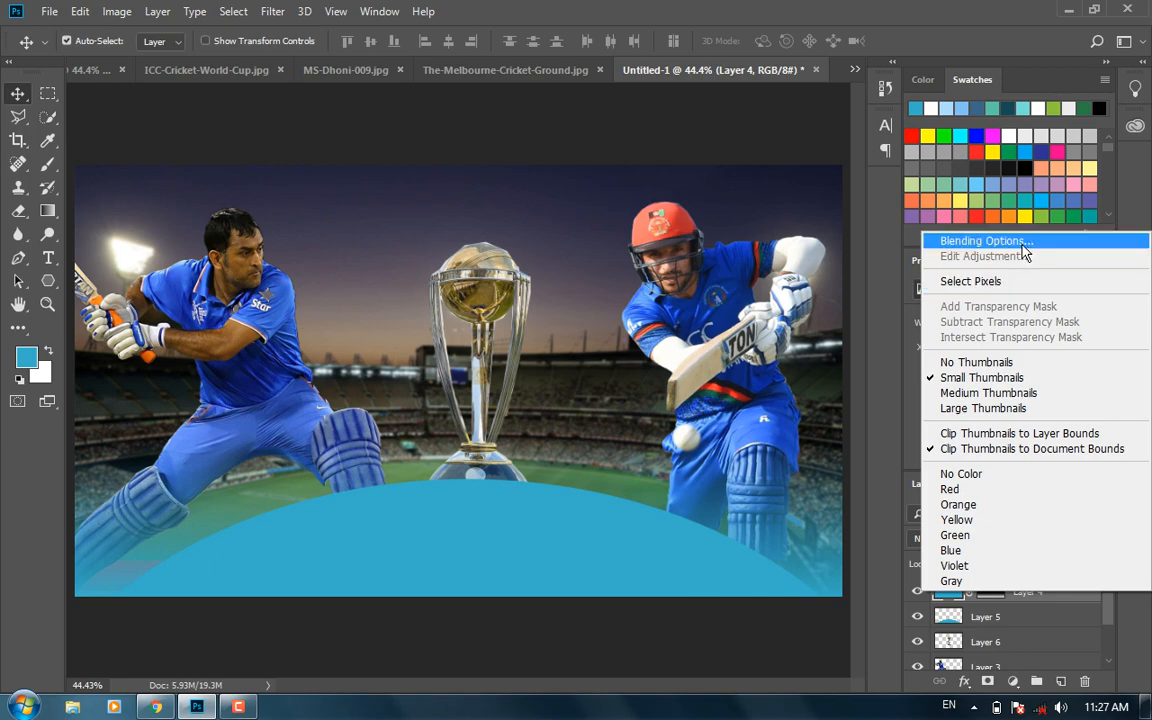
{"action": "left_click", "coordinate": [1012, 240]}
{"action": "left_click_drag", "start_coordinate": [598, 237], "coordinate": [748, 126]}
{"action": "left_click", "coordinate": [607, 272]}
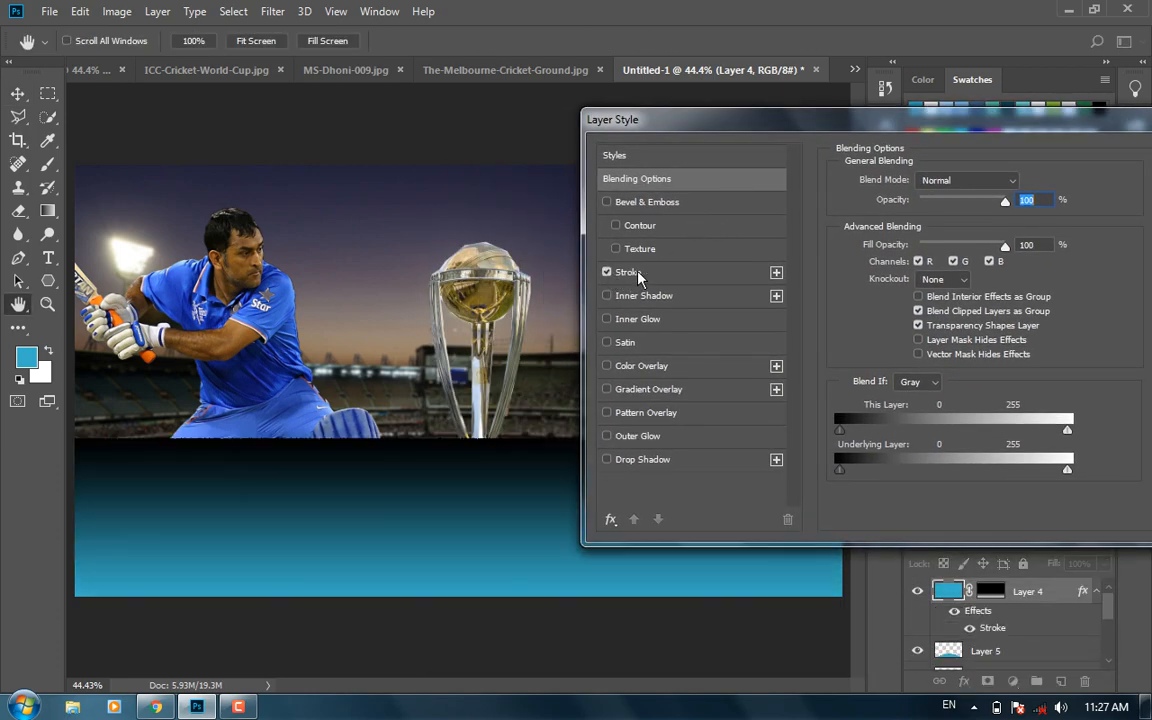
{"action": "left_click", "coordinate": [632, 273]}
{"action": "left_click", "coordinate": [607, 272]}
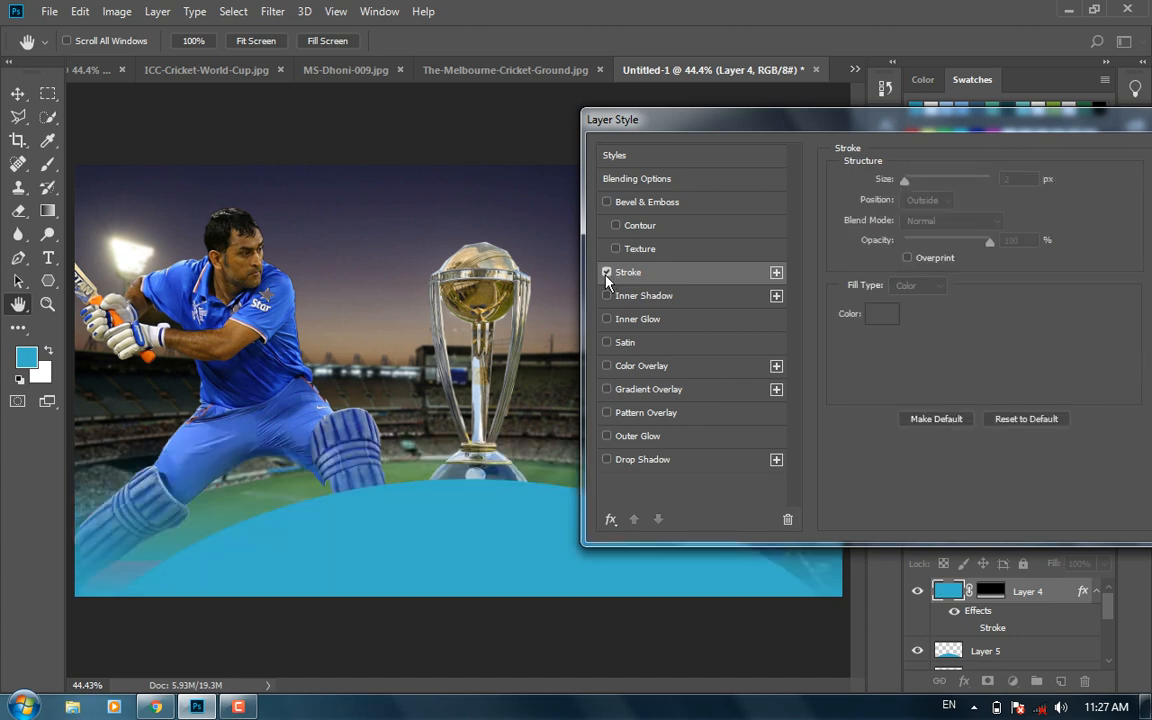
{"action": "left_click", "coordinate": [607, 272]}
{"action": "left_click", "coordinate": [607, 272]}
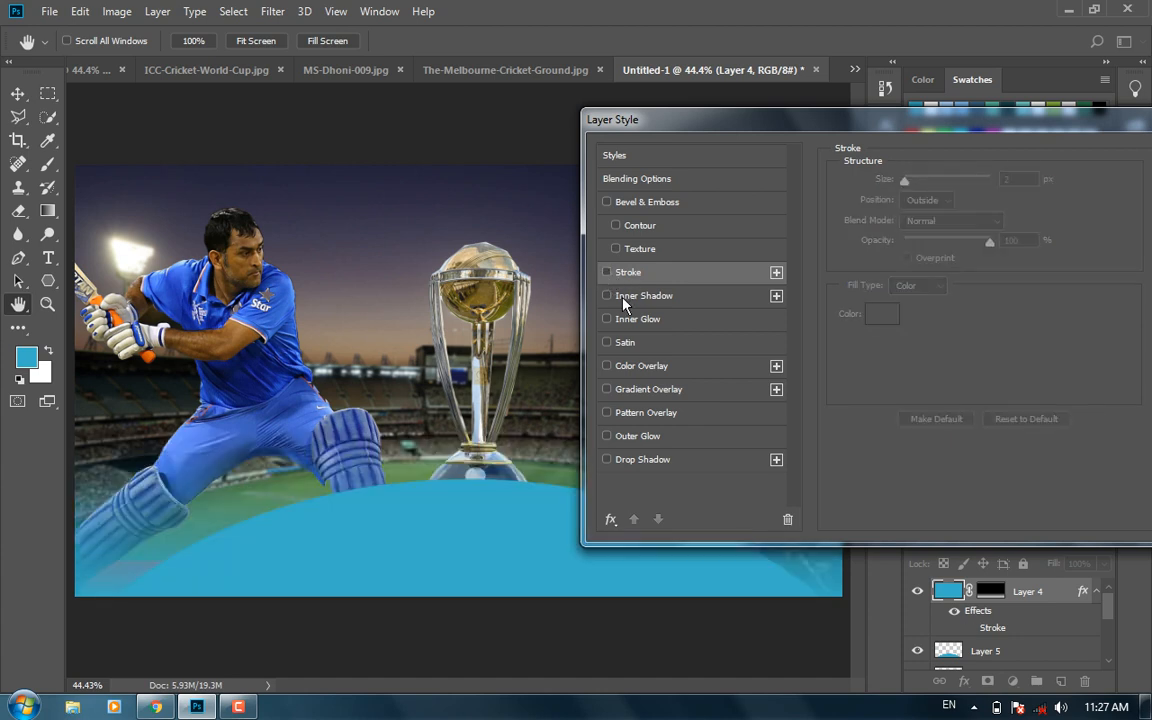
{"action": "left_click", "coordinate": [607, 437]}
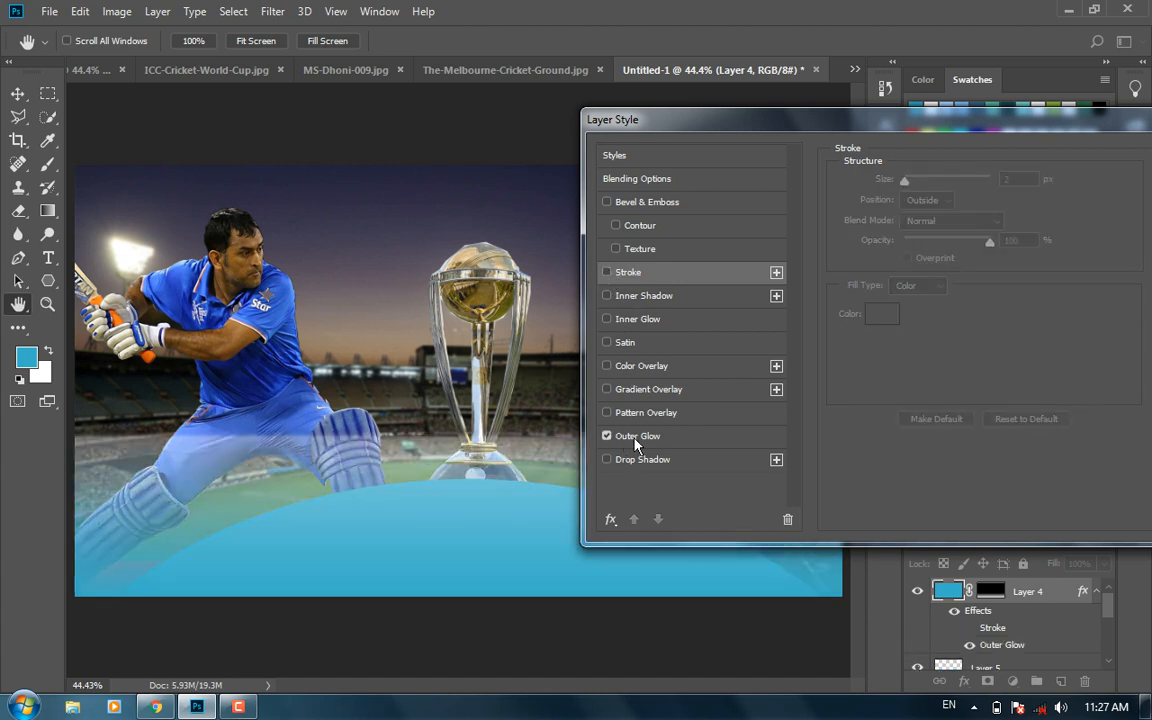
{"action": "left_click", "coordinate": [627, 437]}
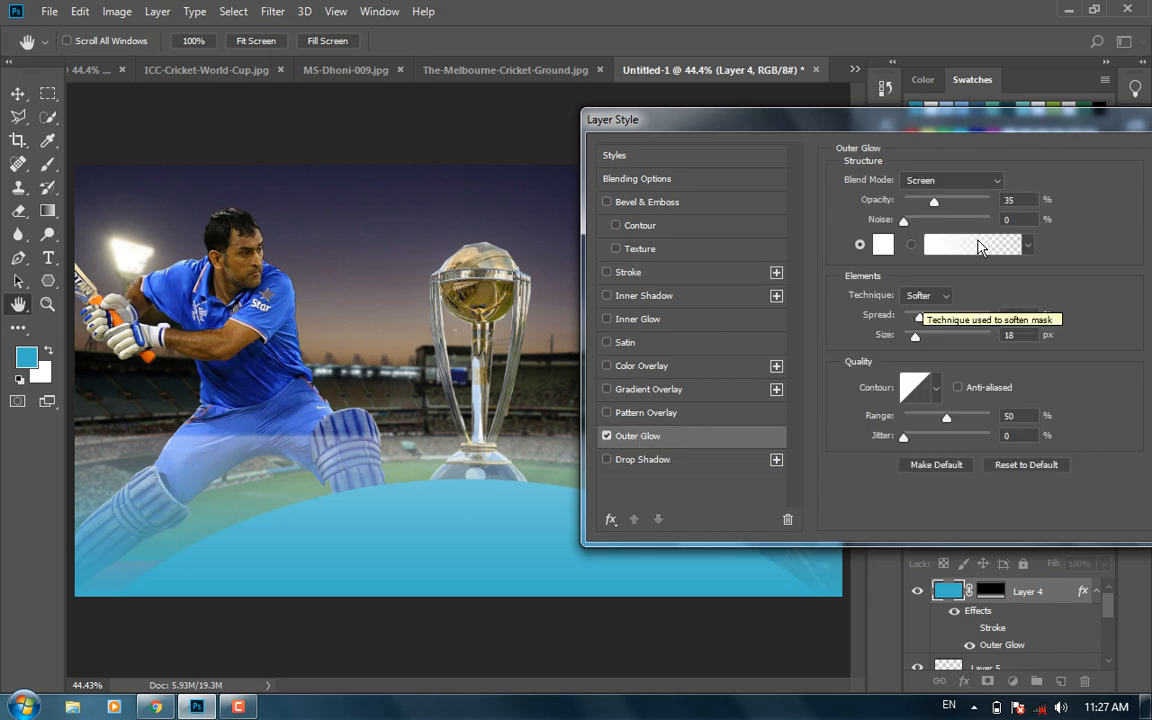
{"action": "key", "text": "Return"}
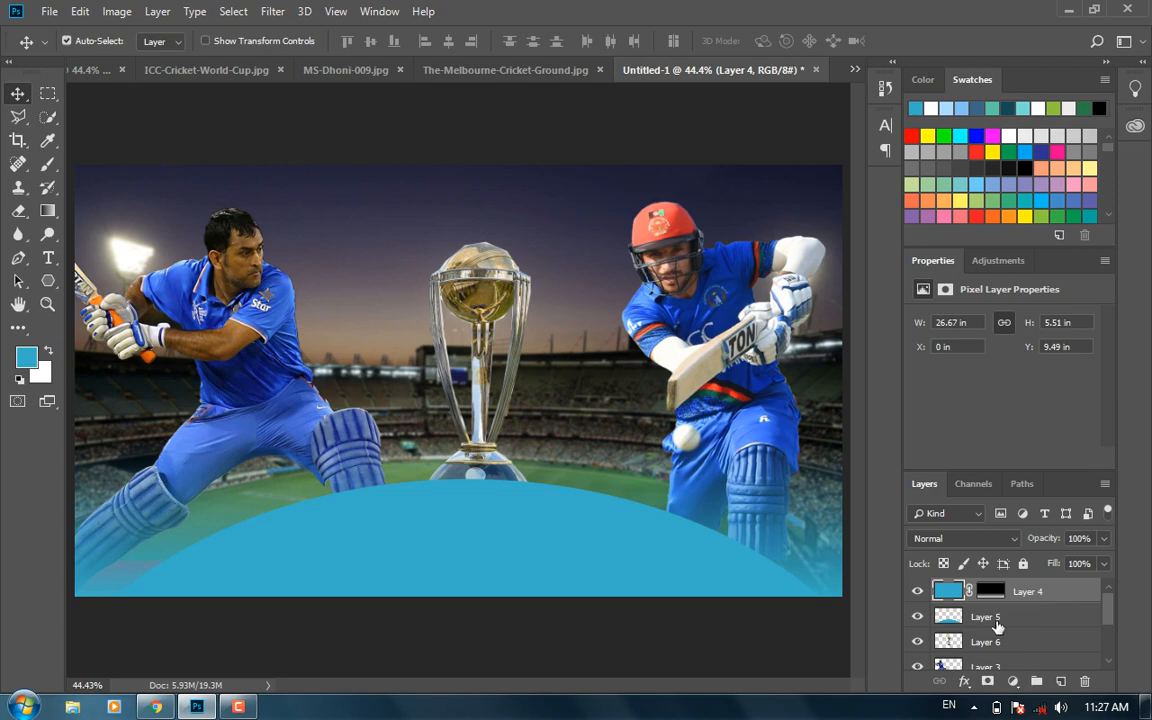
Add a black outside Stroke effect to the blue arc on Layer 5, a few pixels thicker than the default.
{"action": "left_click", "coordinate": [995, 618]}
{"action": "right_click", "coordinate": [995, 618]}
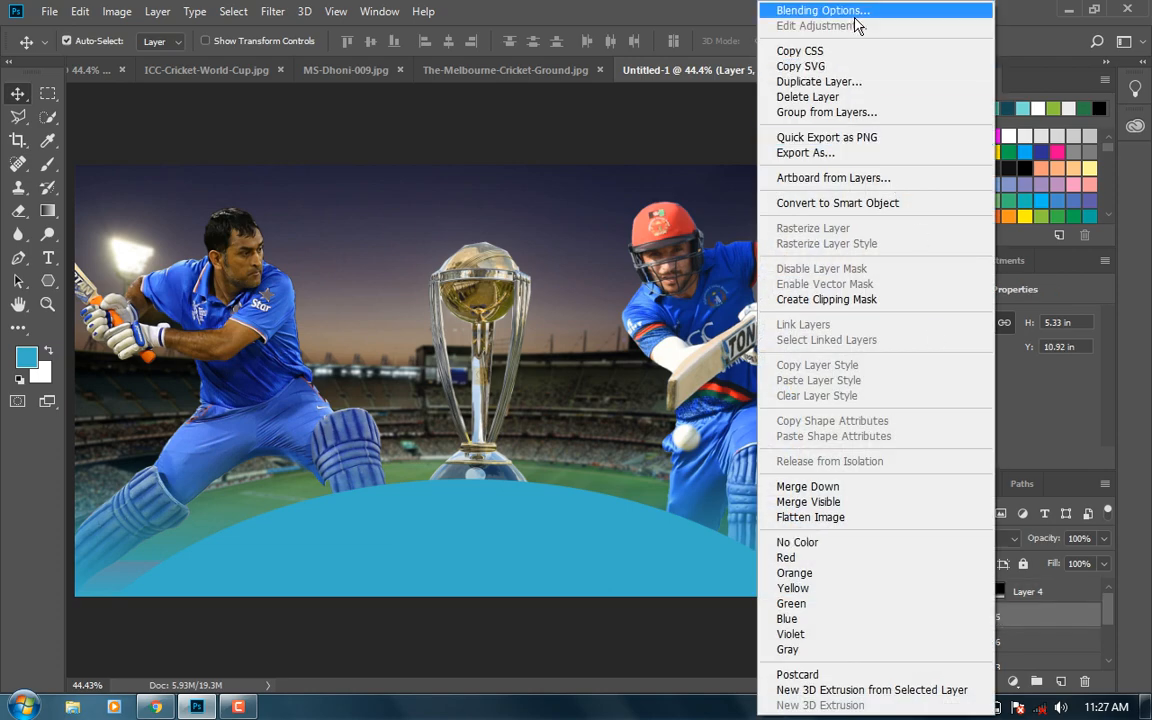
{"action": "left_click", "coordinate": [855, 12]}
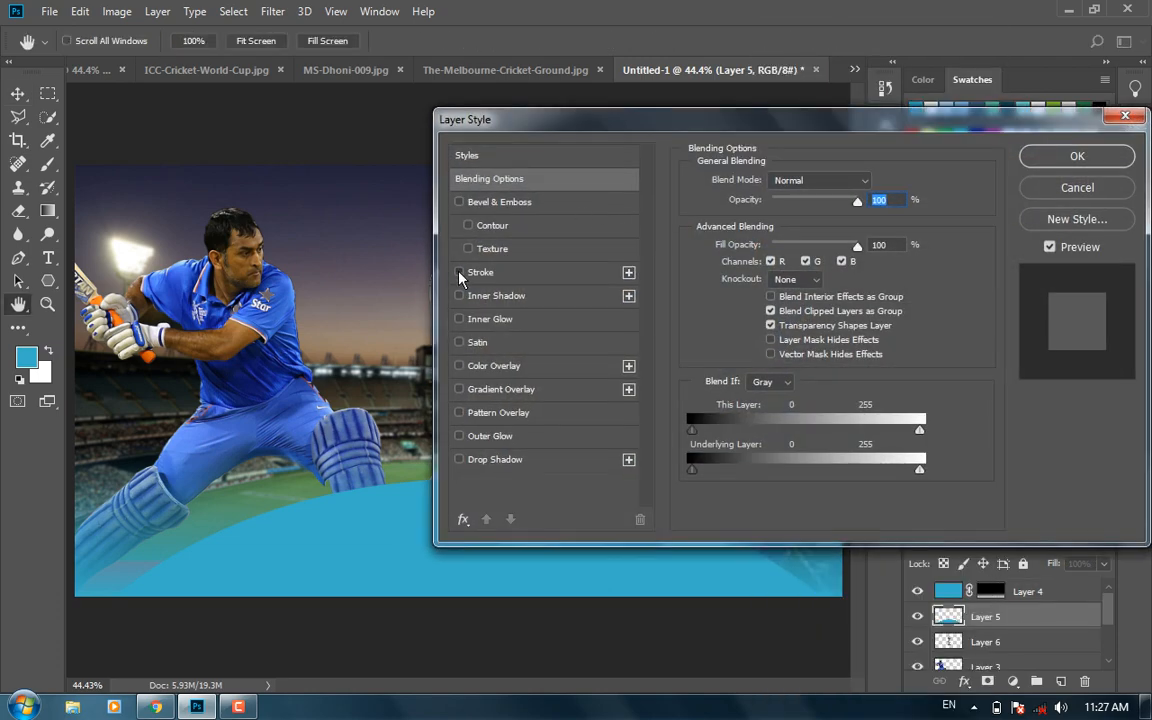
{"action": "left_click", "coordinate": [485, 272]}
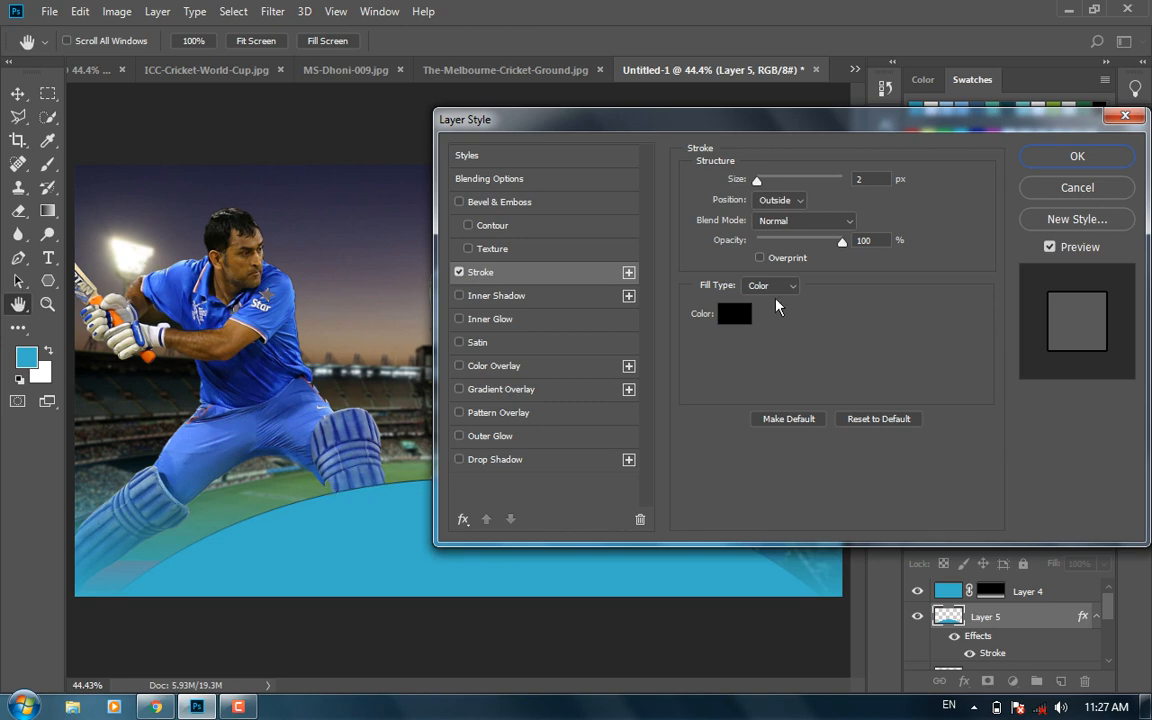
{"action": "left_click_drag", "start_coordinate": [760, 118], "coordinate": [875, 129]}
{"action": "left_click", "coordinate": [850, 326]}
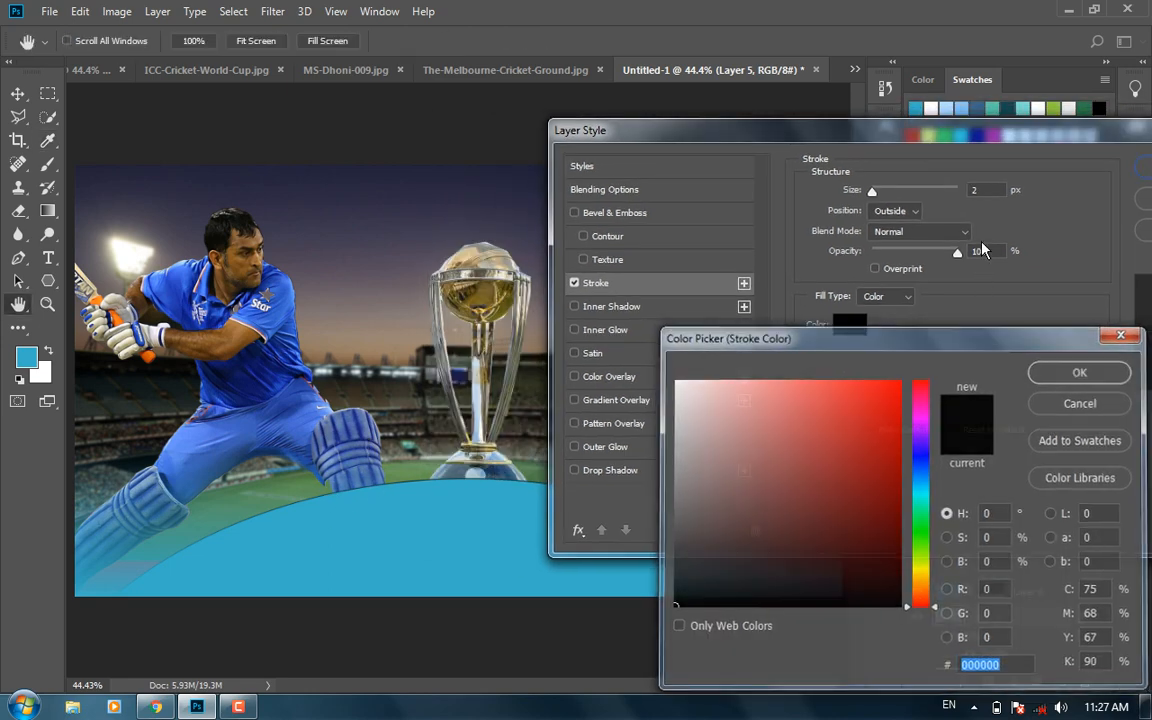
{"action": "left_click", "coordinate": [1090, 403]}
{"action": "left_click_drag", "start_coordinate": [874, 192], "coordinate": [871, 199]}
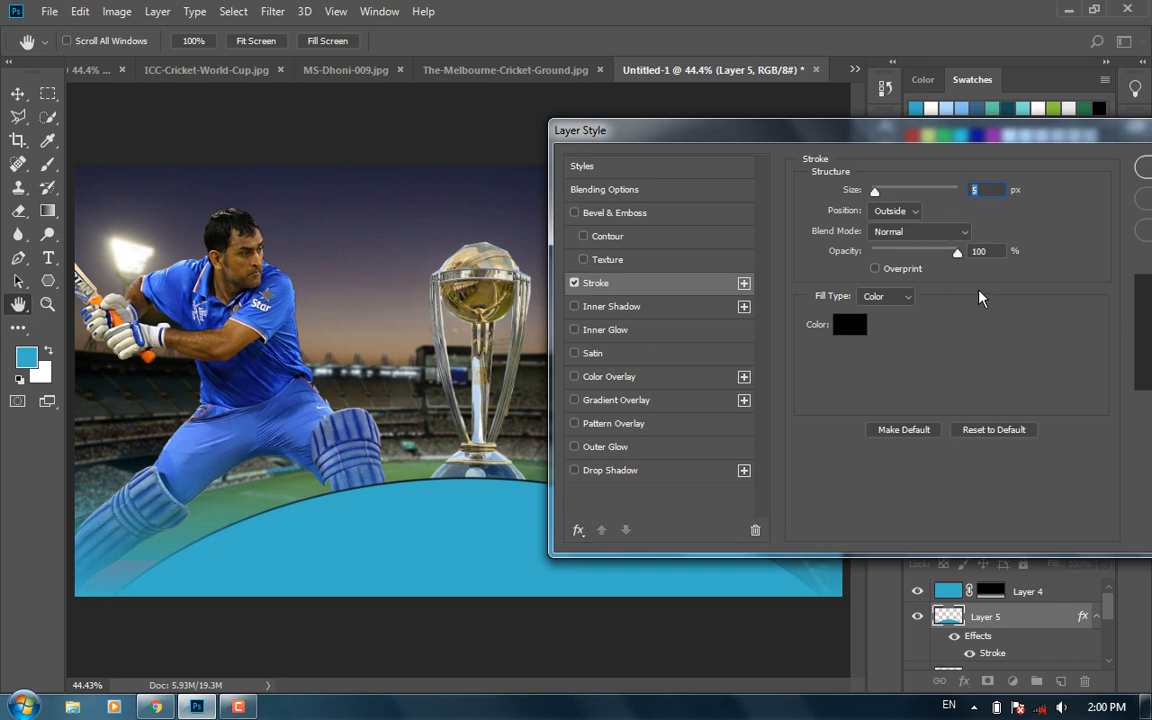
{"action": "key", "text": "Down"}
Add a white Outer Glow to the blue arc with 73 px size and 63% spread, and apply the layer style.
{"action": "left_click", "coordinate": [610, 447]}
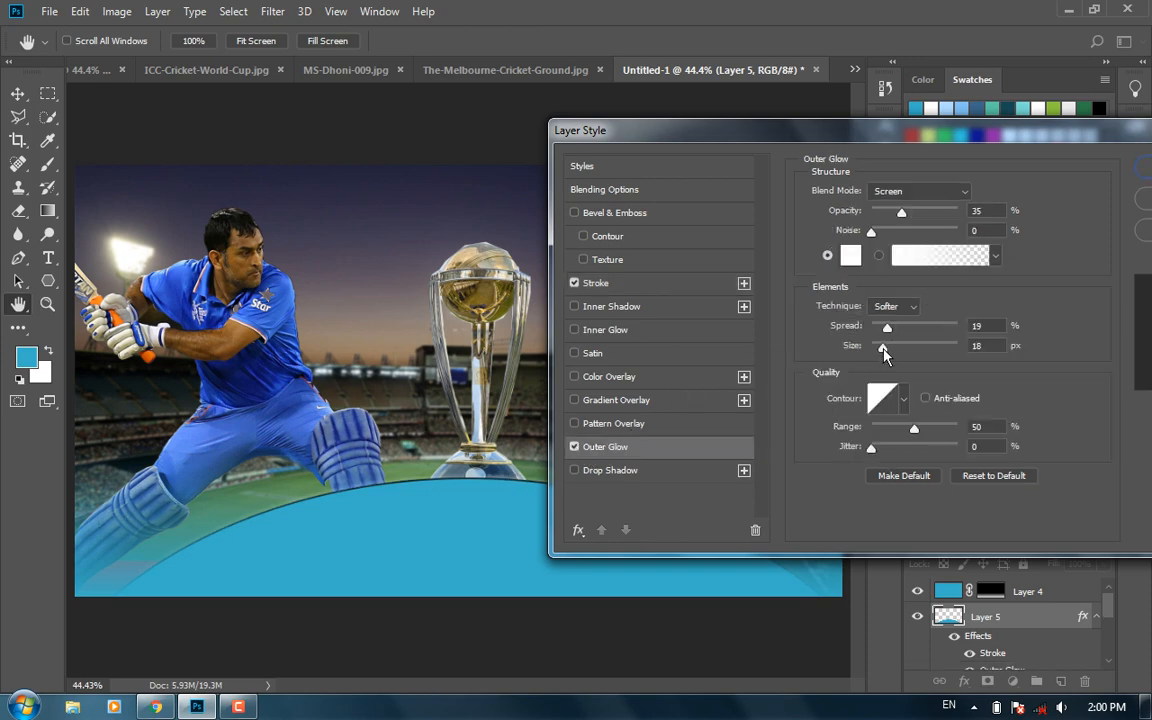
{"action": "left_click_drag", "start_coordinate": [883, 350], "coordinate": [902, 351]}
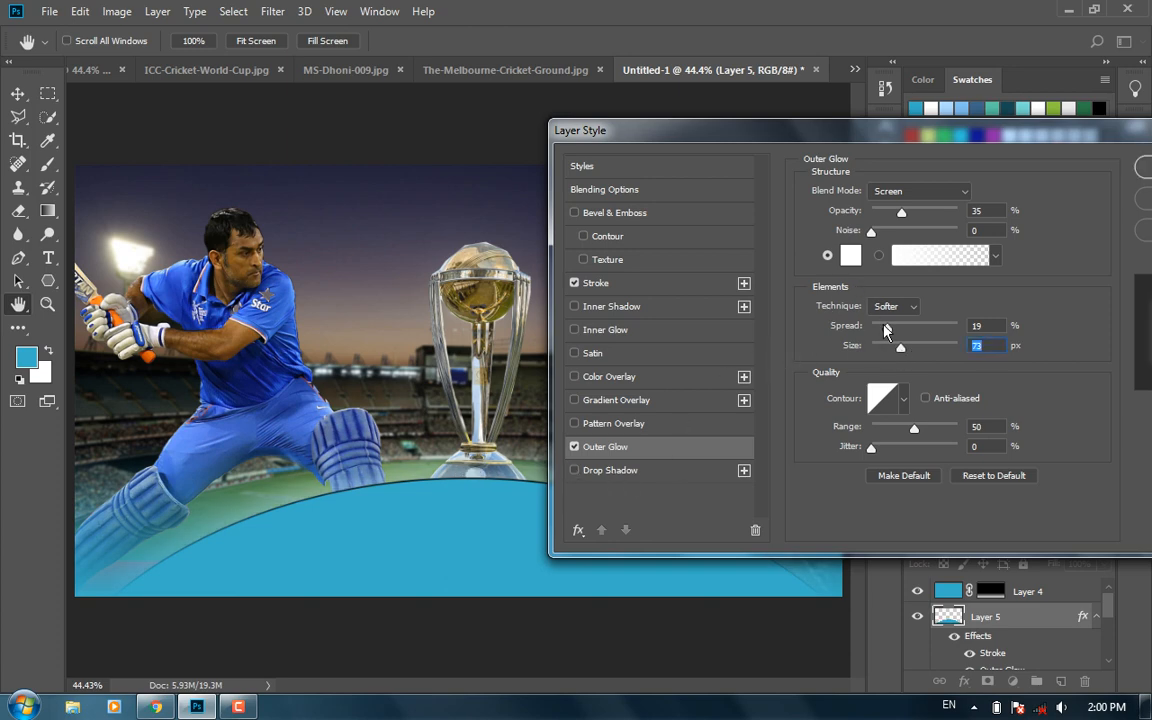
{"action": "left_click_drag", "start_coordinate": [887, 328], "coordinate": [925, 331]}
{"action": "left_click_drag", "start_coordinate": [1072, 145], "coordinate": [935, 158]}
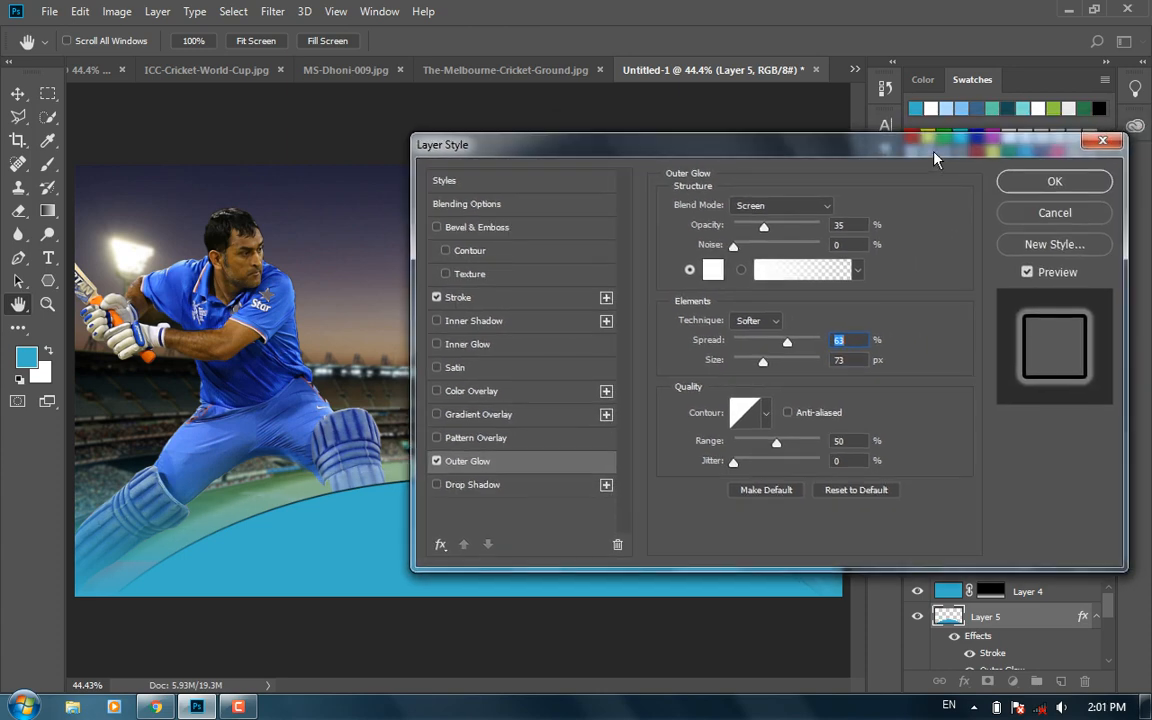
{"action": "left_click", "coordinate": [1024, 183]}
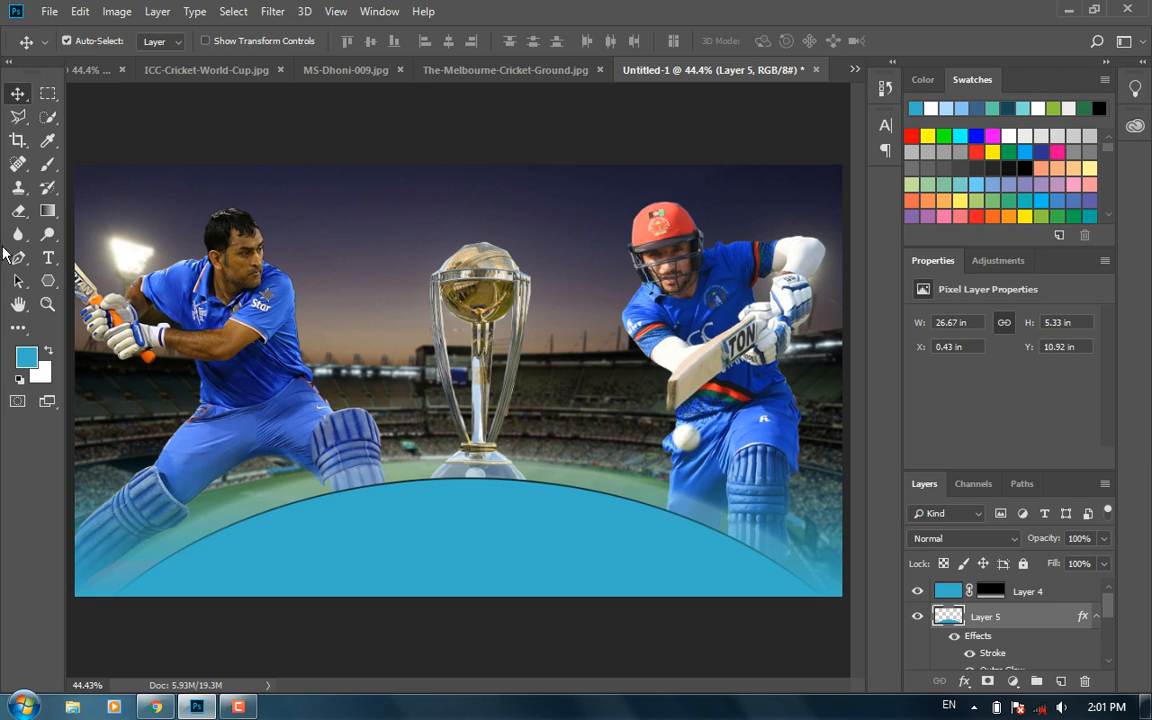
Add the white title "ICC Cricket World" in Aspire DemiBold and place it above the trophy, between the two players.
{"action": "left_click", "coordinate": [49, 259]}
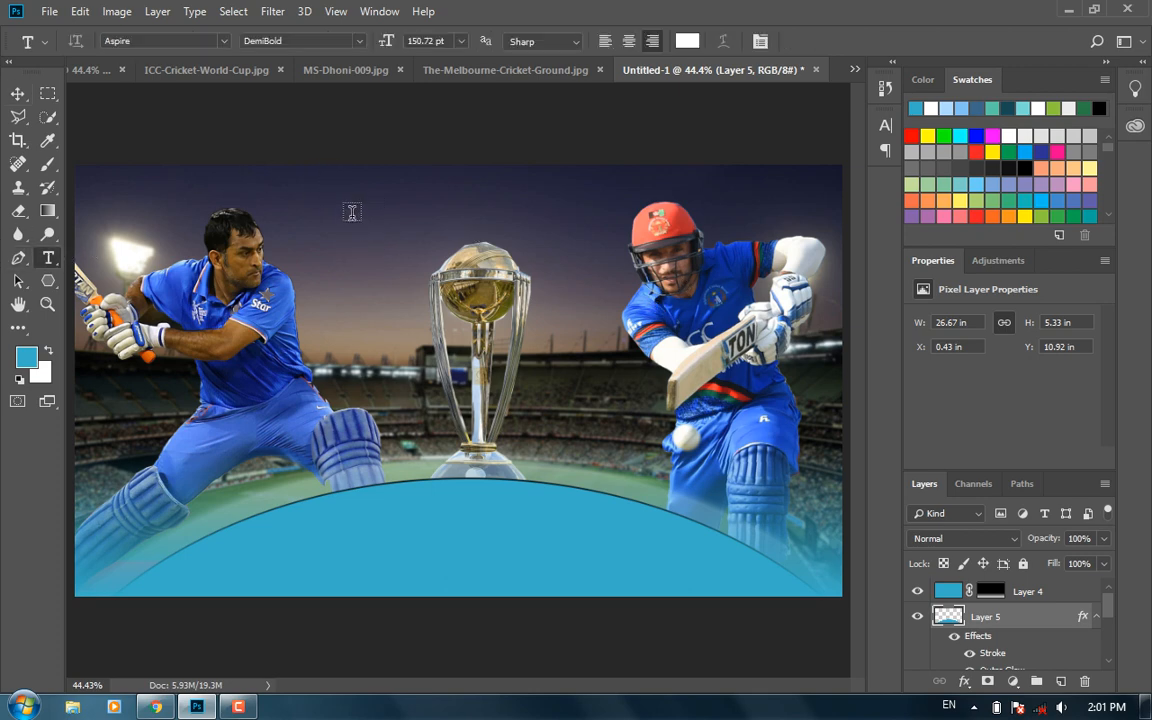
{"action": "left_click", "coordinate": [340, 203]}
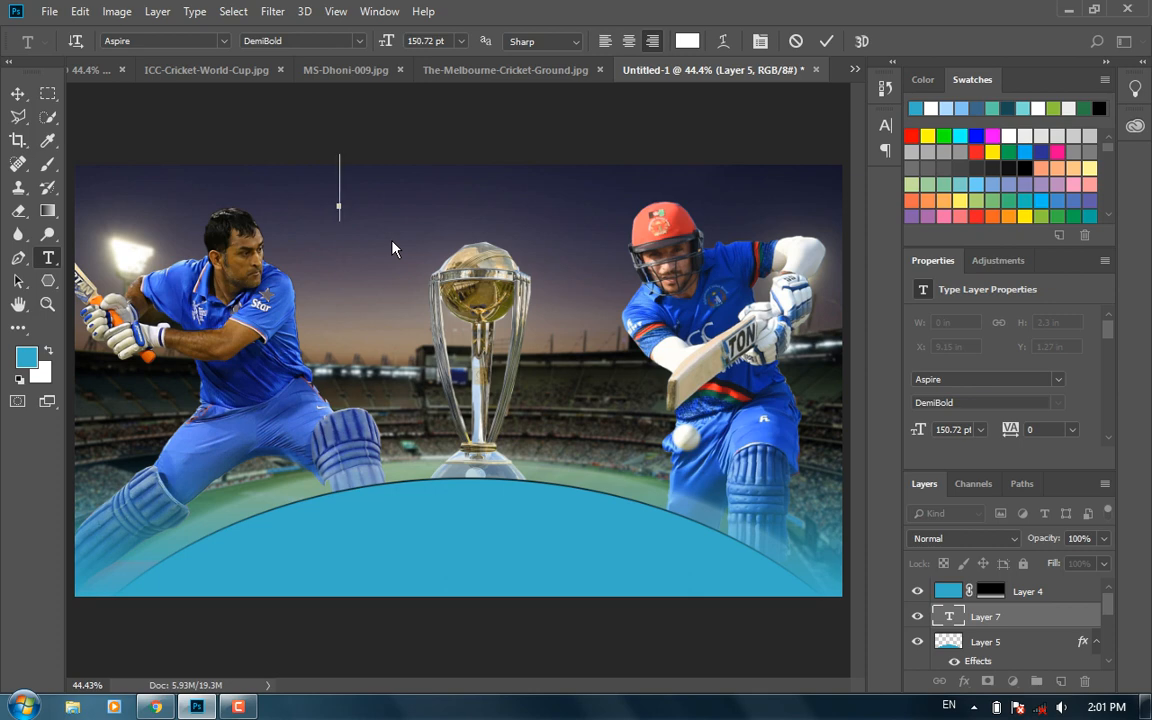
{"action": "type", "text": "ICC-"}
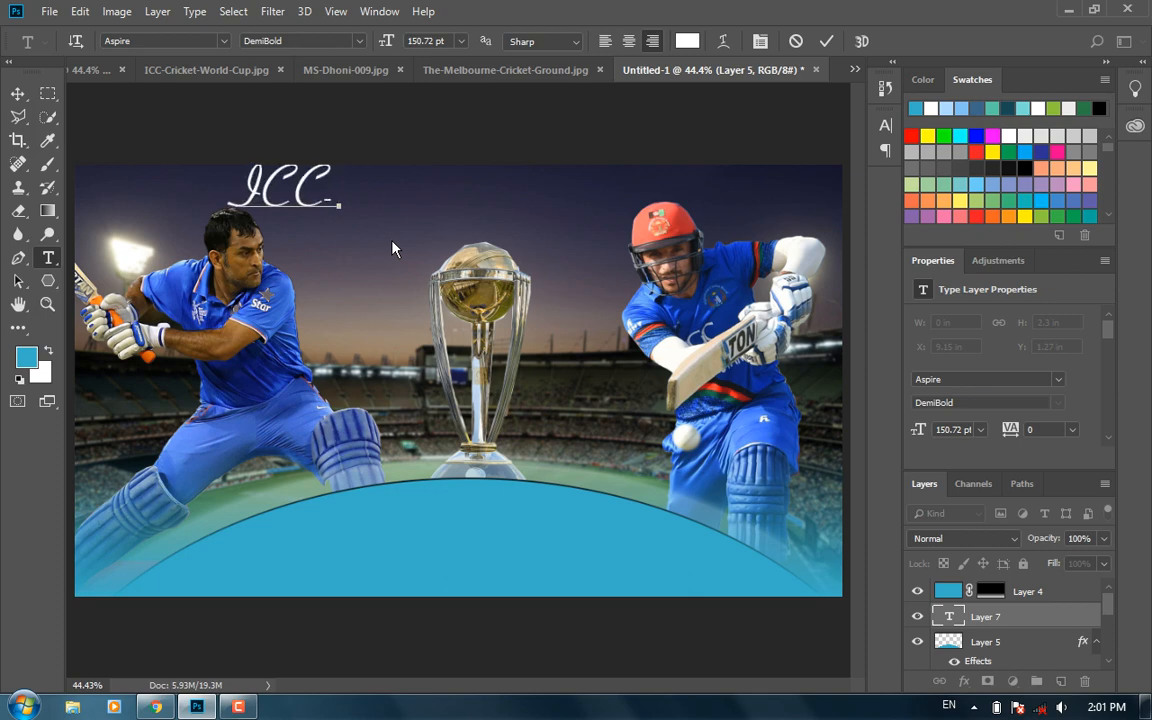
{"action": "type", "text": "World"}
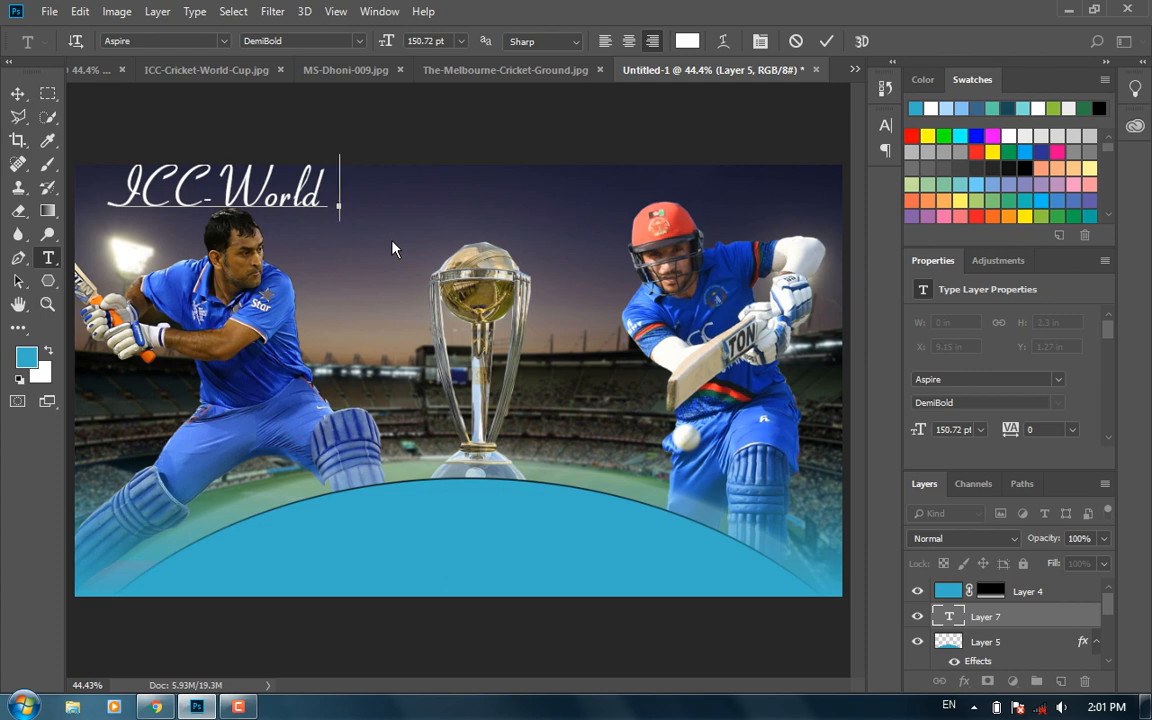
{"action": "key", "text": "BackSpace"}
{"action": "key", "text": "BackSpace"}
{"action": "key", "text": "BackSpace"}
{"action": "key", "text": "BackSpace"}
{"action": "key", "text": "BackSpace"}
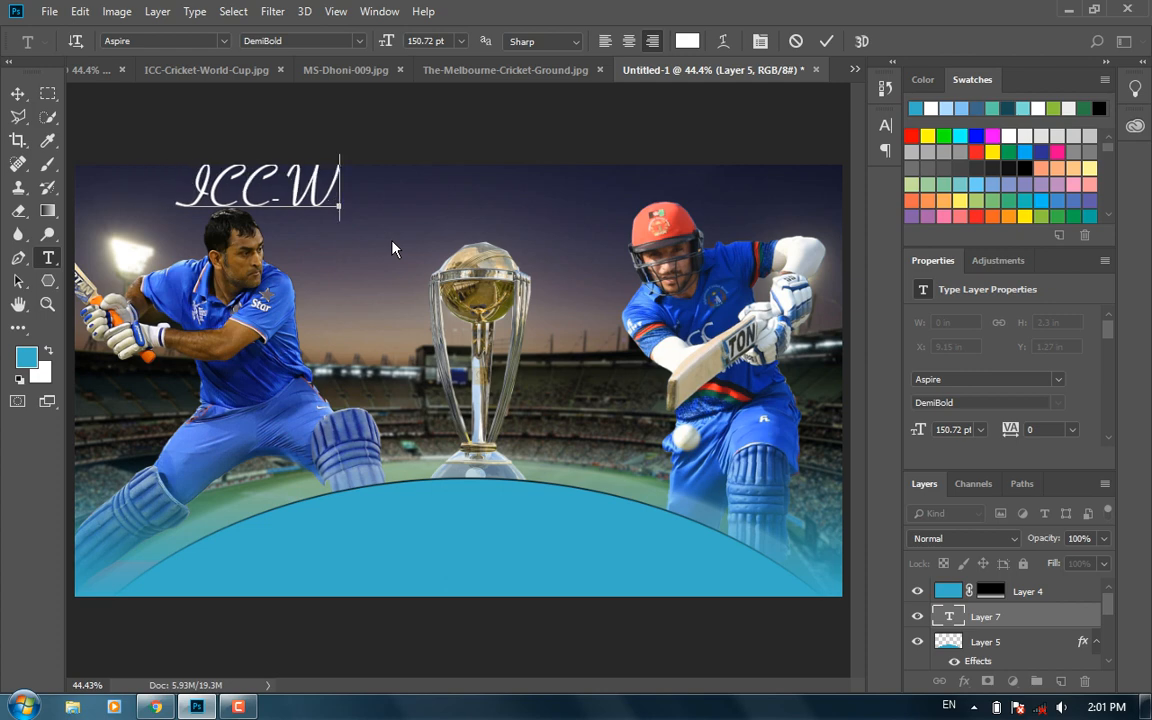
{"action": "key", "text": "BackSpace"}
{"action": "key", "text": "BackSpace"}
{"action": "key", "text": "BackSpace"}
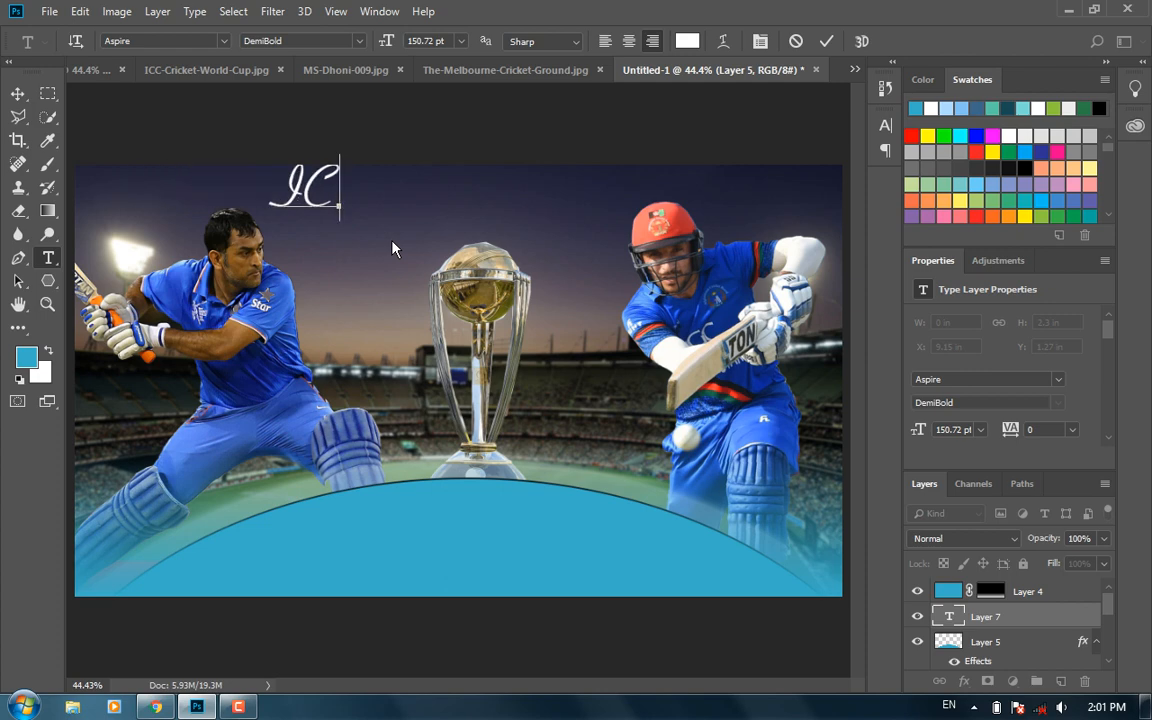
{"action": "type", "text": "C C"}
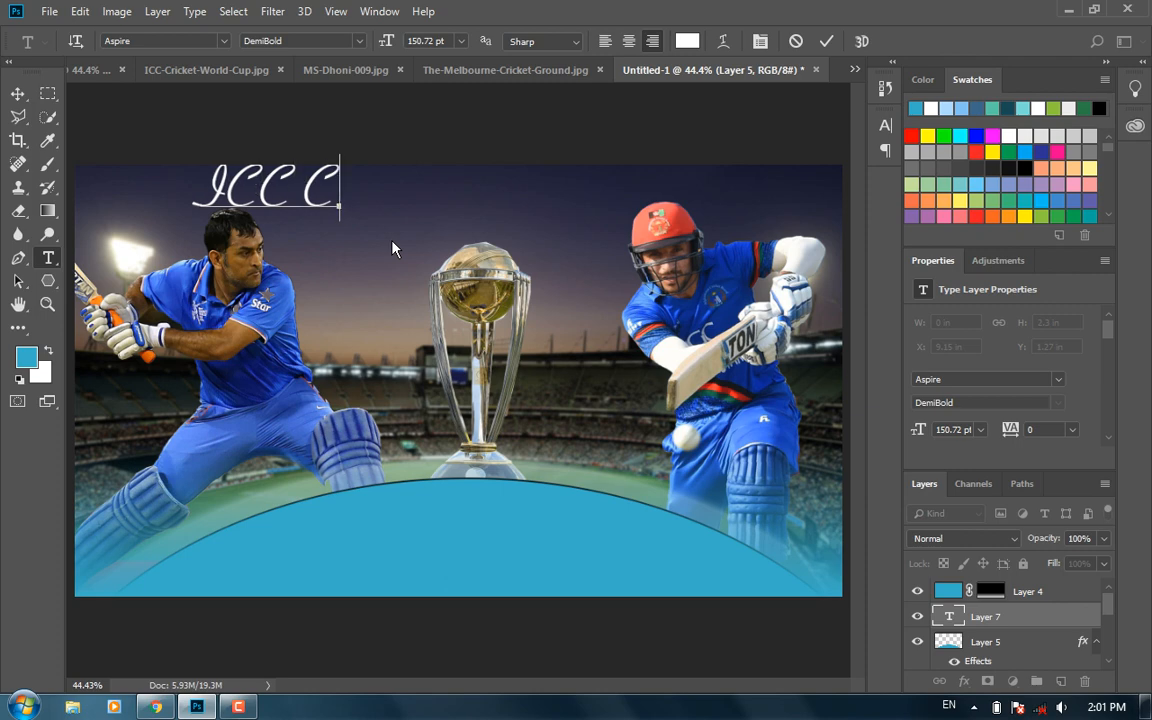
{"action": "type", "text": "ricket."}
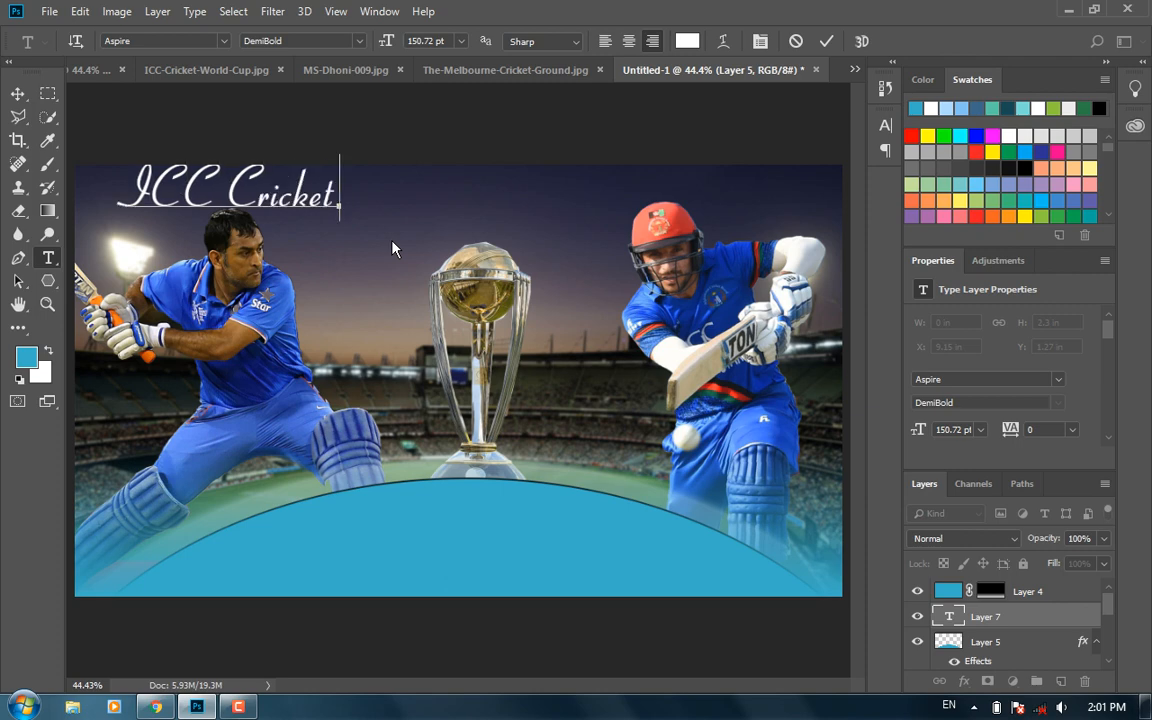
{"action": "key", "text": "BackSpace"}
{"action": "type", "text": "World"}
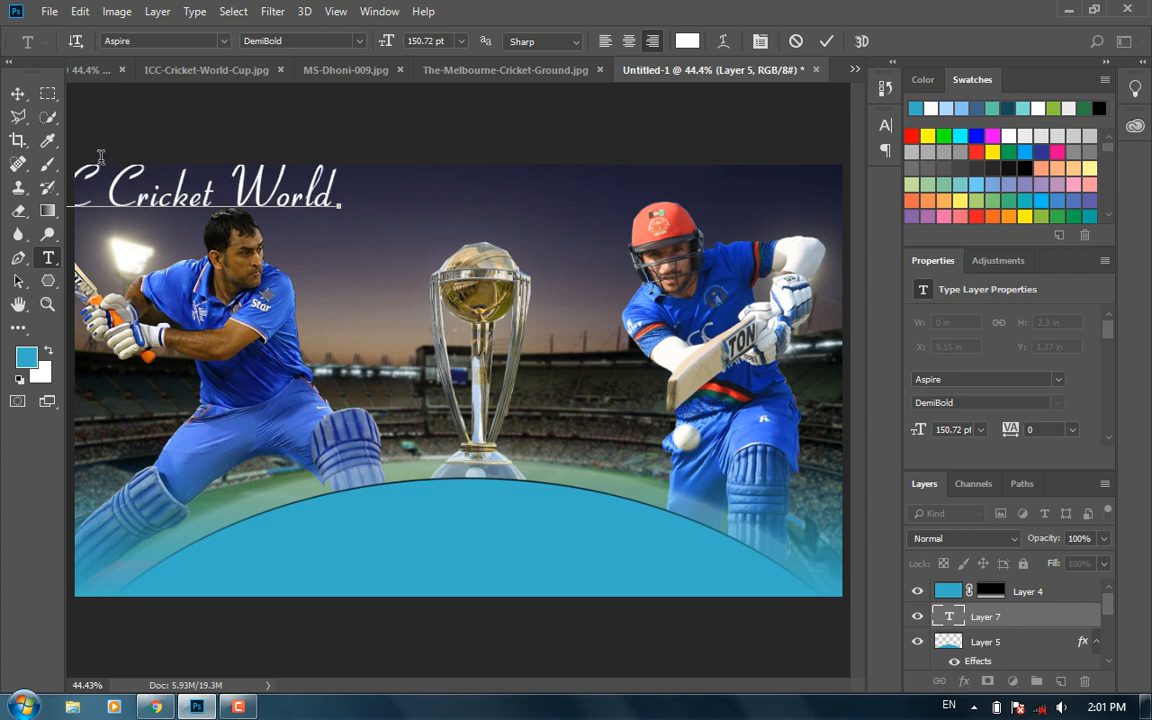
{"action": "left_click", "coordinate": [17, 94]}
{"action": "left_click_drag", "start_coordinate": [297, 198], "coordinate": [562, 214]}
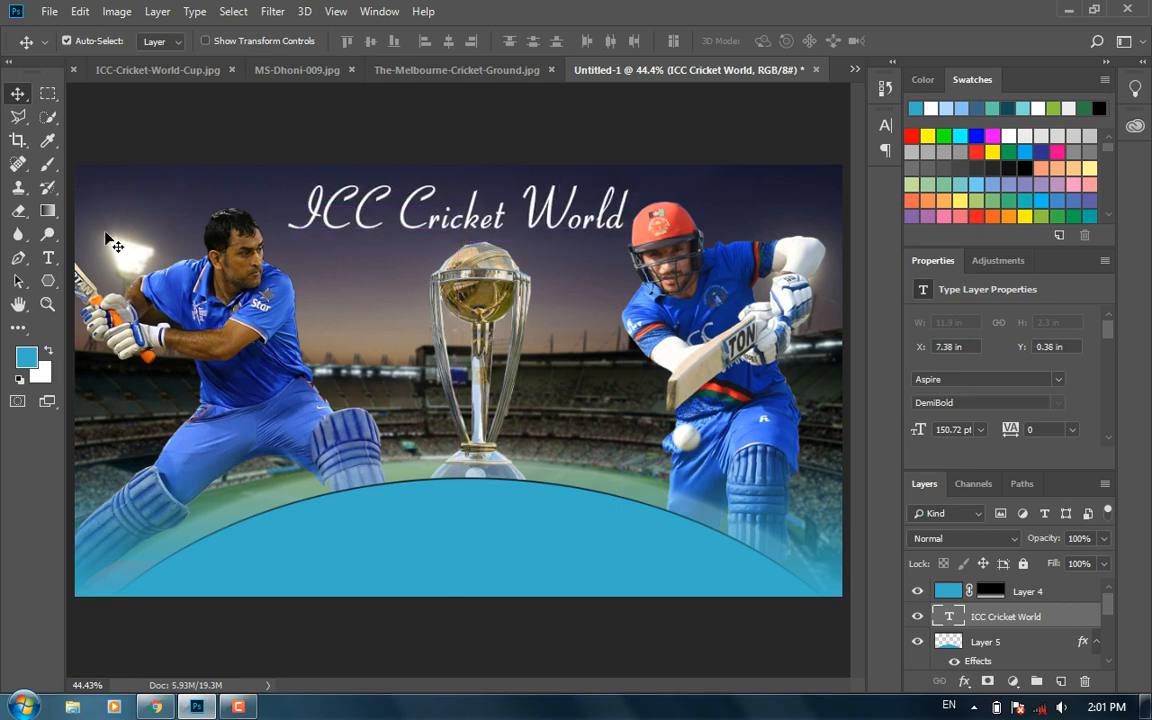
Try out fonts on the "ICC Cricket World" title and set it to ArcaneBroad Regular.
{"action": "left_click", "coordinate": [52, 259]}
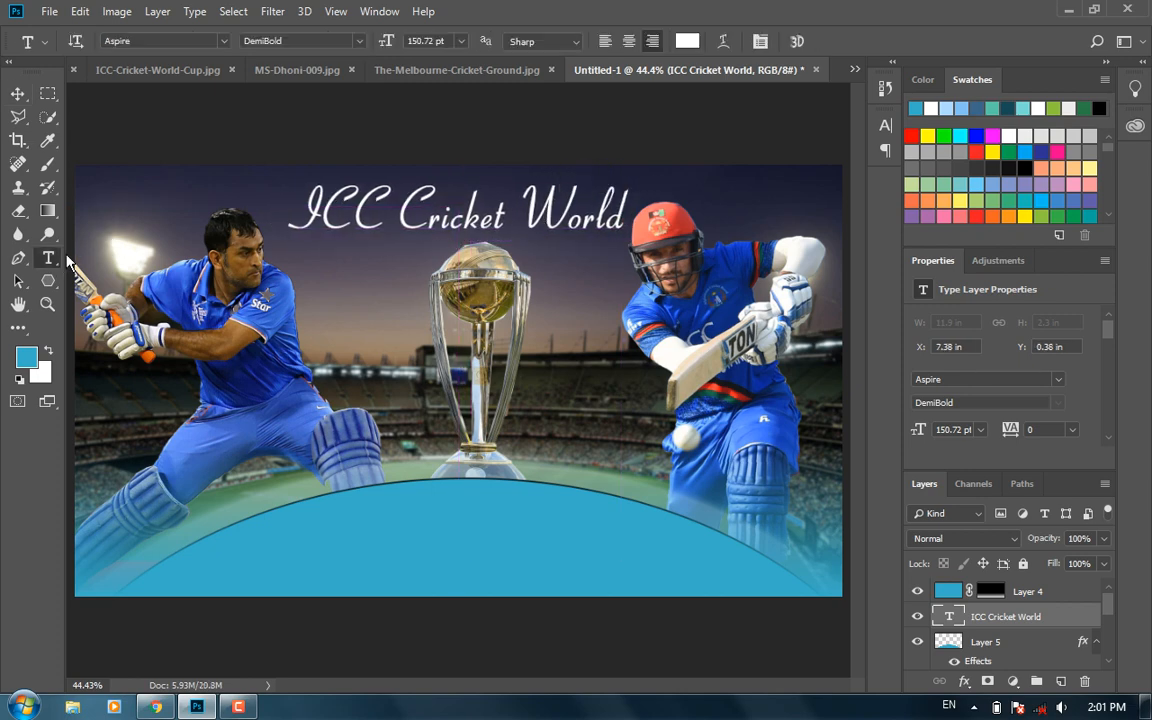
{"action": "left_click", "coordinate": [187, 41]}
{"action": "scroll", "coordinate": [187, 42], "scroll_direction": "down", "scroll_amount": 10}
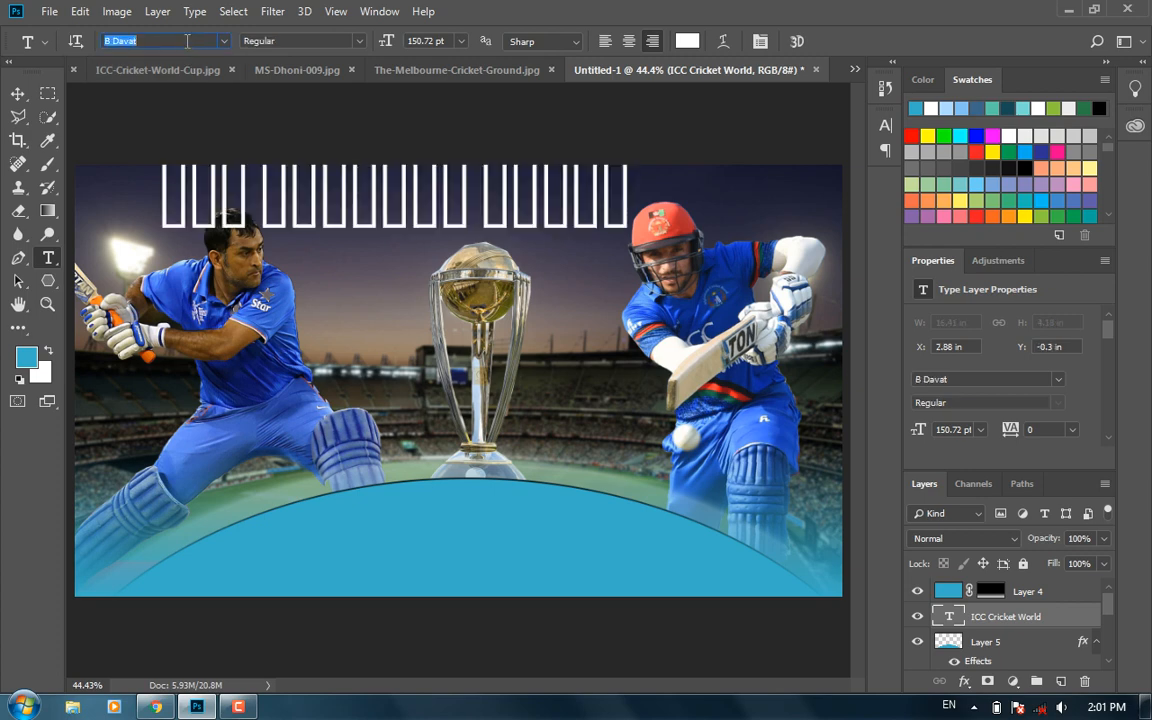
{"action": "scroll", "coordinate": [186, 44], "scroll_direction": "up", "scroll_amount": 4}
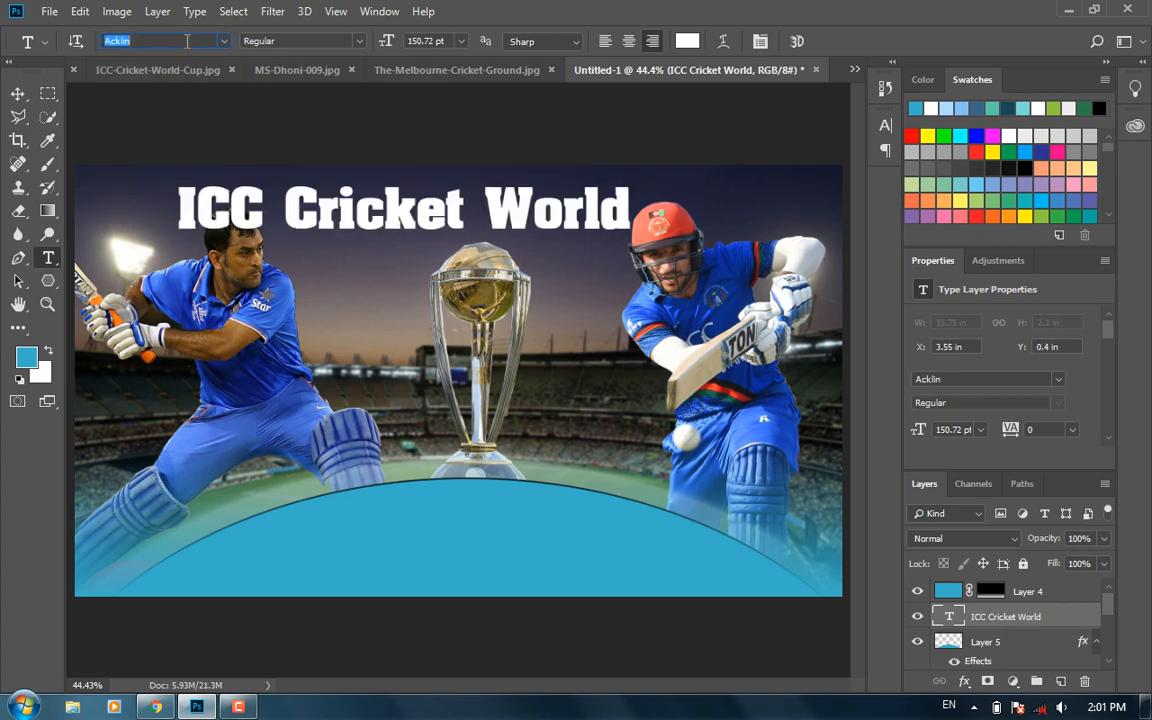
{"action": "scroll", "coordinate": [187, 41], "scroll_direction": "down", "scroll_amount": 3}
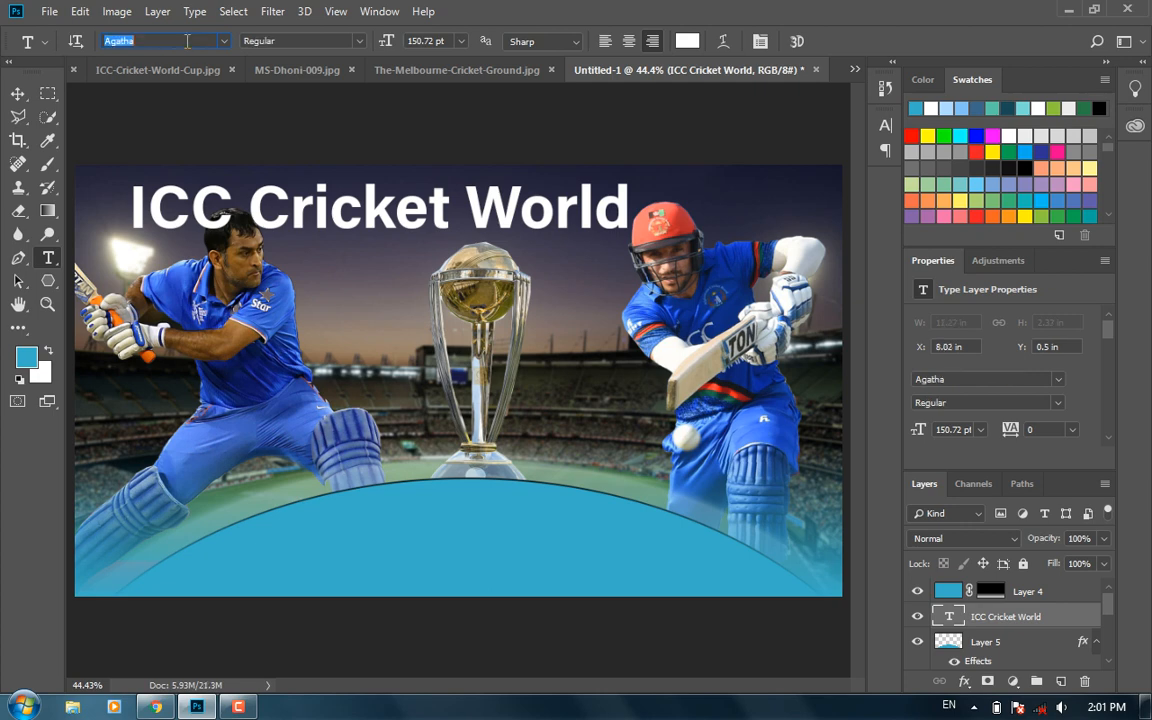
{"action": "scroll", "coordinate": [187, 41], "scroll_direction": "down", "scroll_amount": 2}
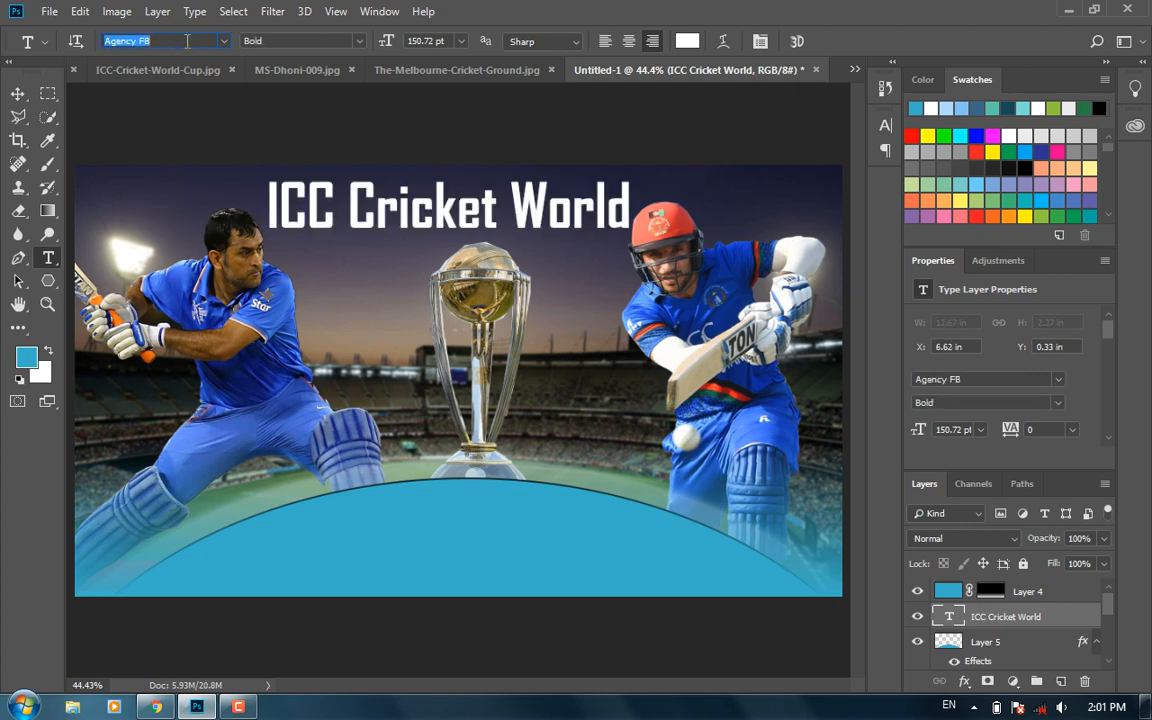
{"action": "scroll", "coordinate": [187, 41], "scroll_direction": "down", "scroll_amount": 2}
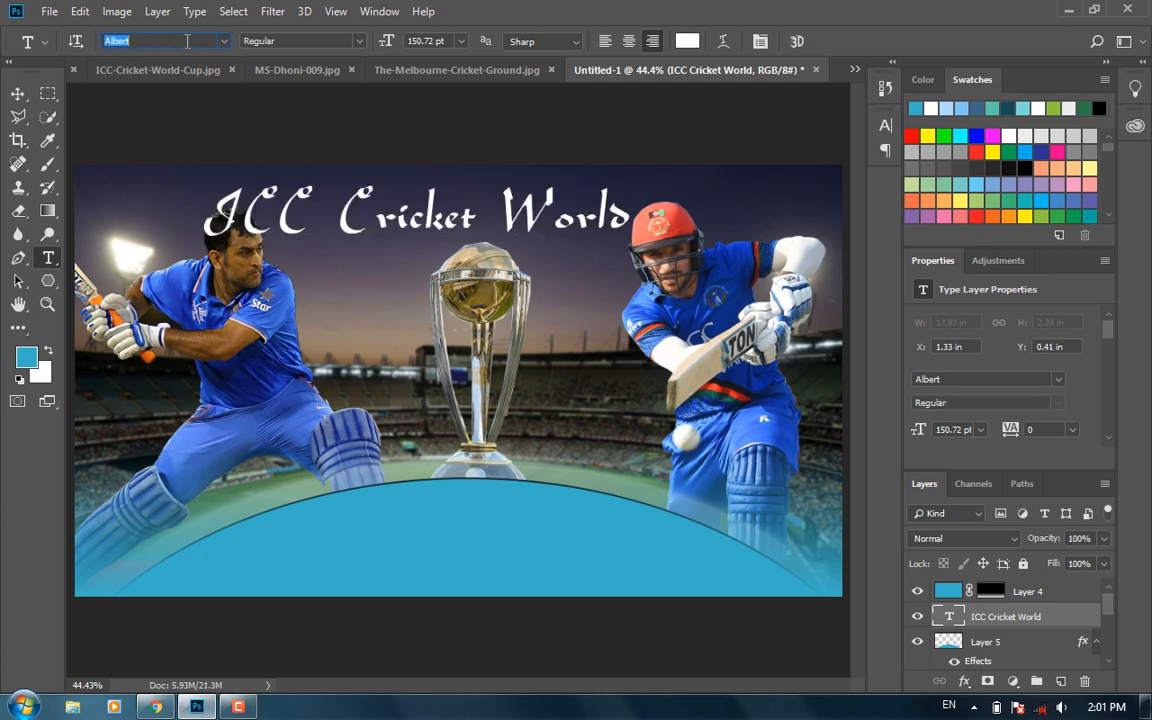
{"action": "scroll", "coordinate": [187, 41], "scroll_direction": "down", "scroll_amount": 2}
{"action": "scroll", "coordinate": [187, 41], "scroll_direction": "down", "scroll_amount": 3}
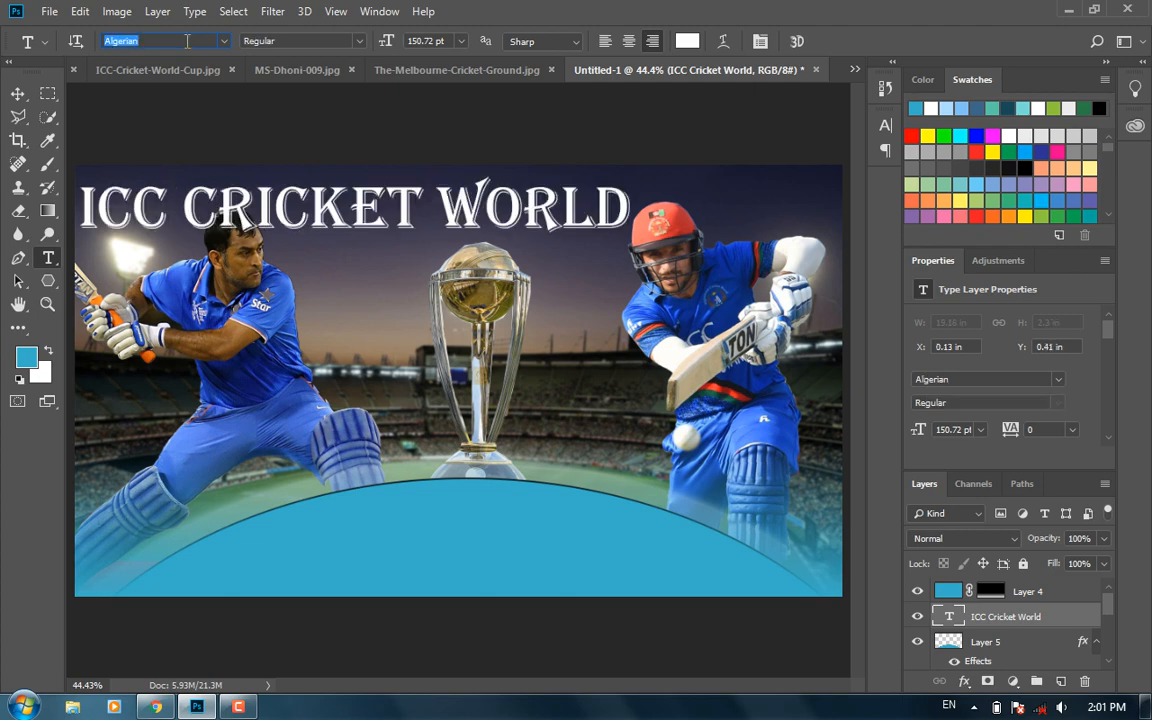
{"action": "scroll", "coordinate": [187, 41], "scroll_direction": "down", "scroll_amount": 4}
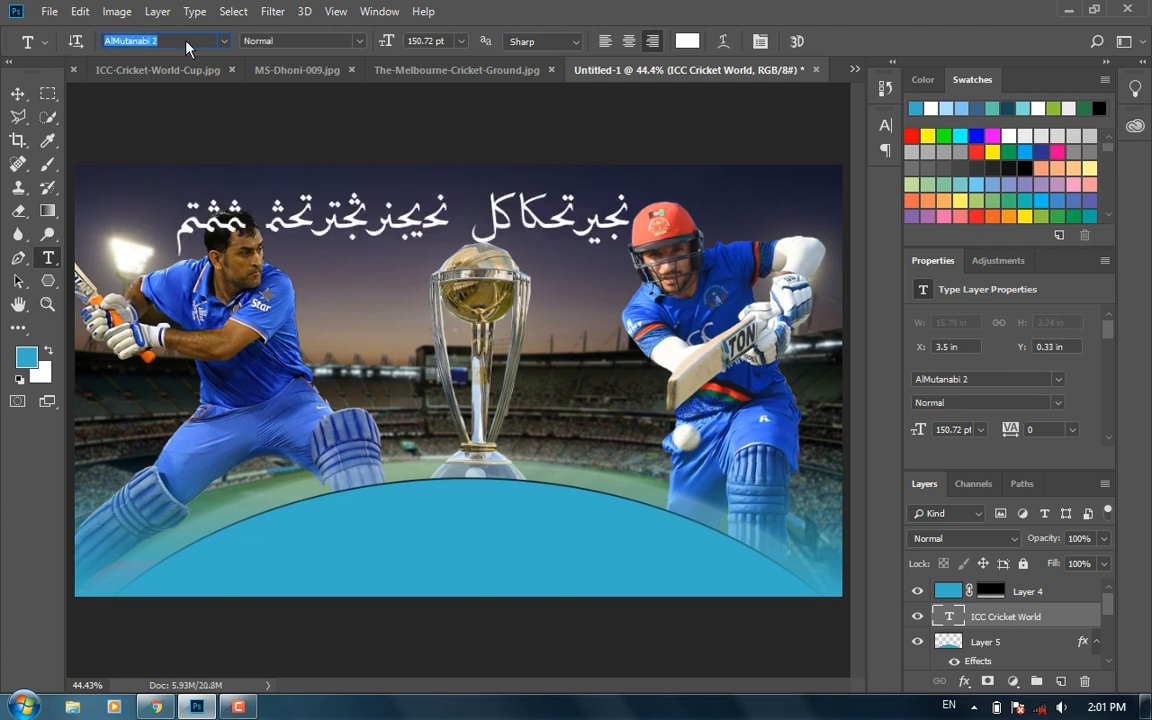
{"action": "scroll", "coordinate": [187, 41], "scroll_direction": "down", "scroll_amount": 4}
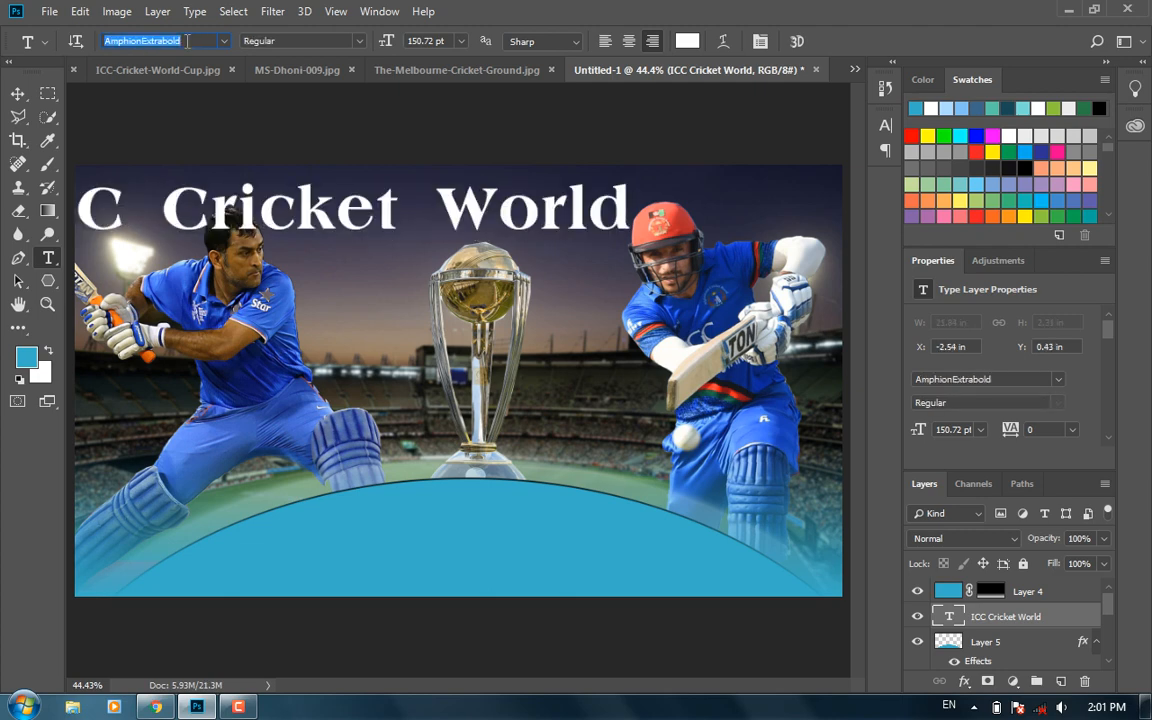
{"action": "scroll", "coordinate": [186, 47], "scroll_direction": "down", "scroll_amount": 4}
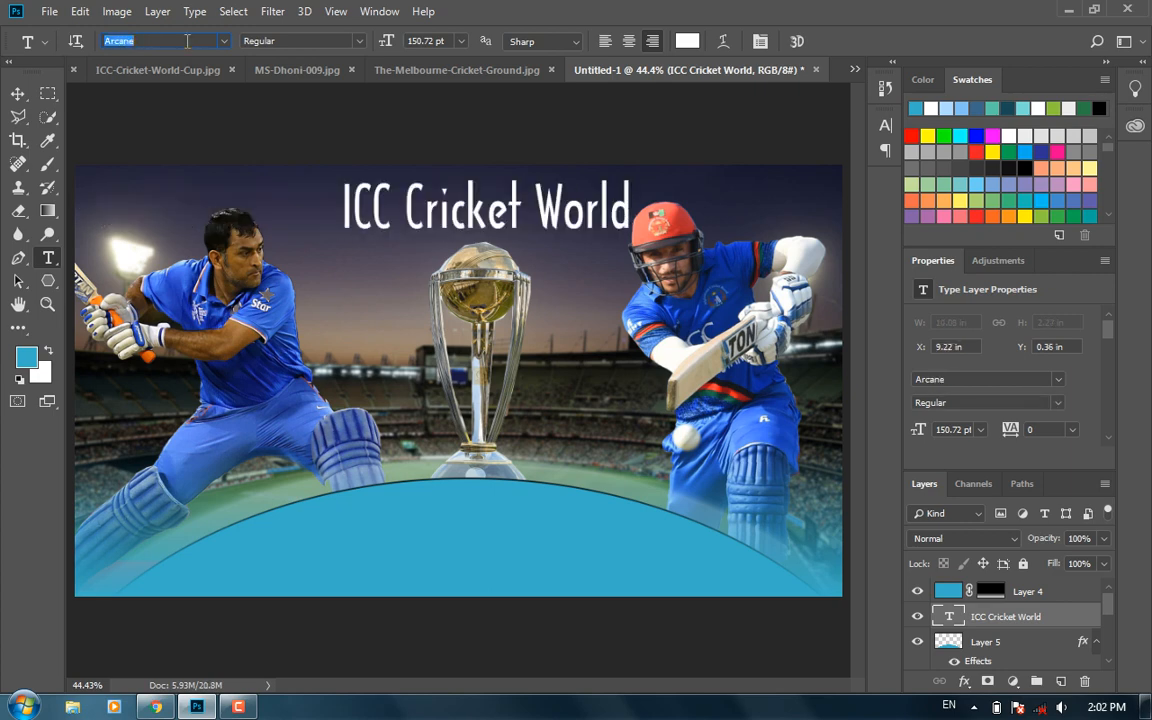
{"action": "scroll", "coordinate": [187, 41], "scroll_direction": "down", "scroll_amount": 1}
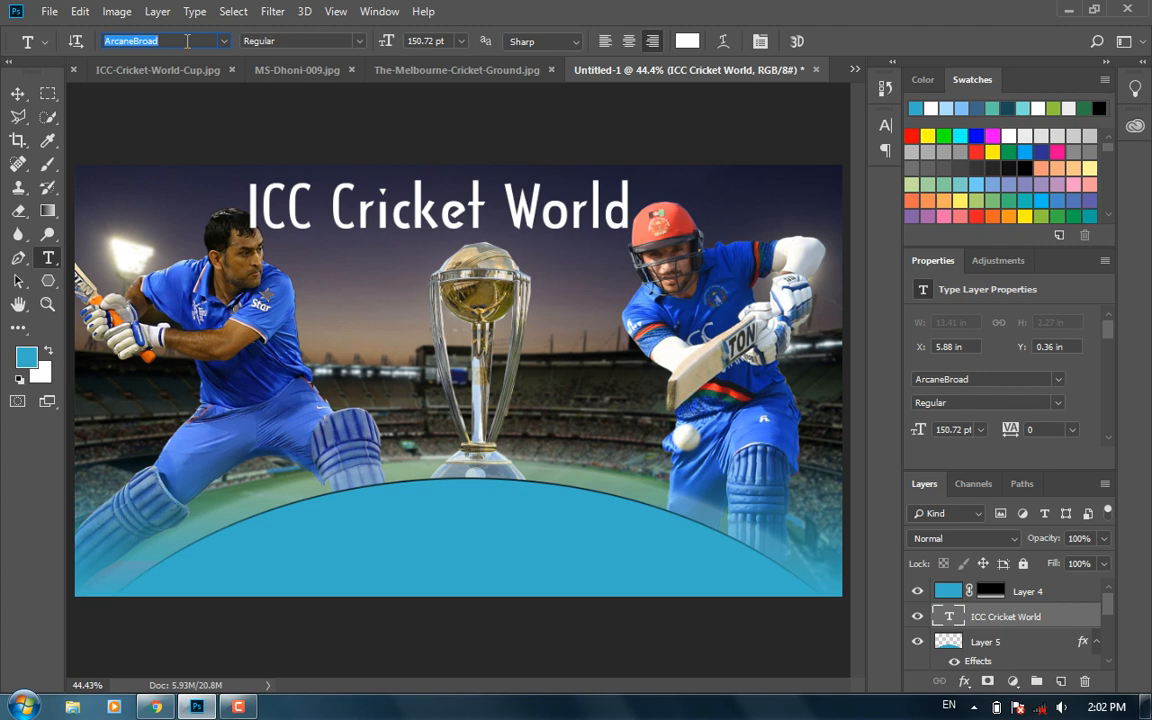
{"action": "left_click", "coordinate": [18, 91]}
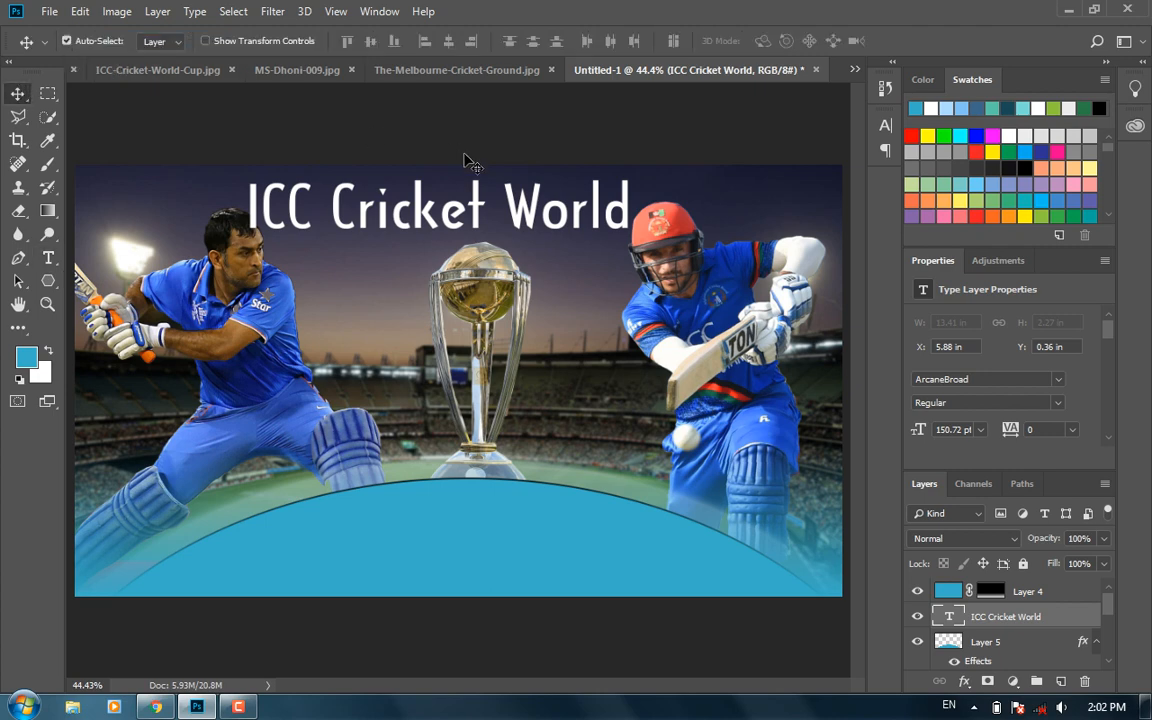
Return to the Type tool with the "ICC Cricket World" title layer selected.
{"action": "left_click", "coordinate": [48, 258]}
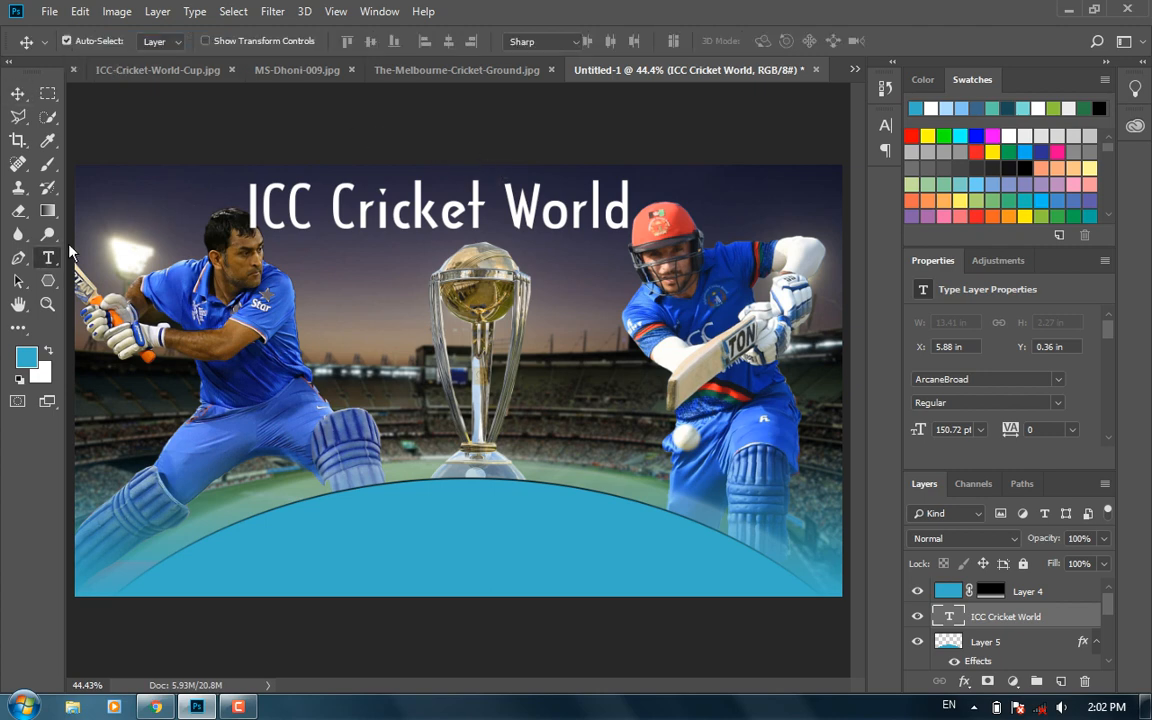